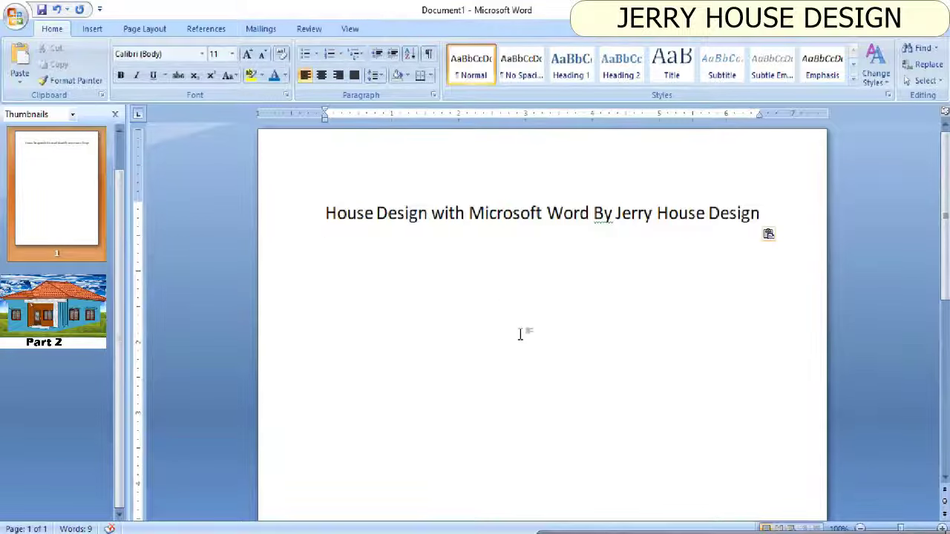
Step: Remove the title text and insert a new drawing canvas on the blank page
{"action": "key", "text": "ctrl+z"}
{"action": "left_click", "coordinate": [89, 30]}
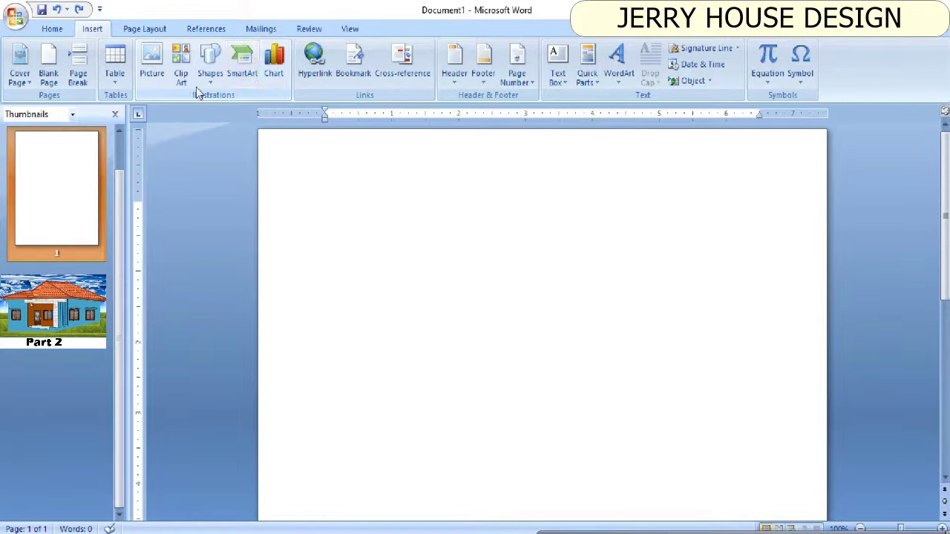
{"action": "left_click", "coordinate": [210, 78]}
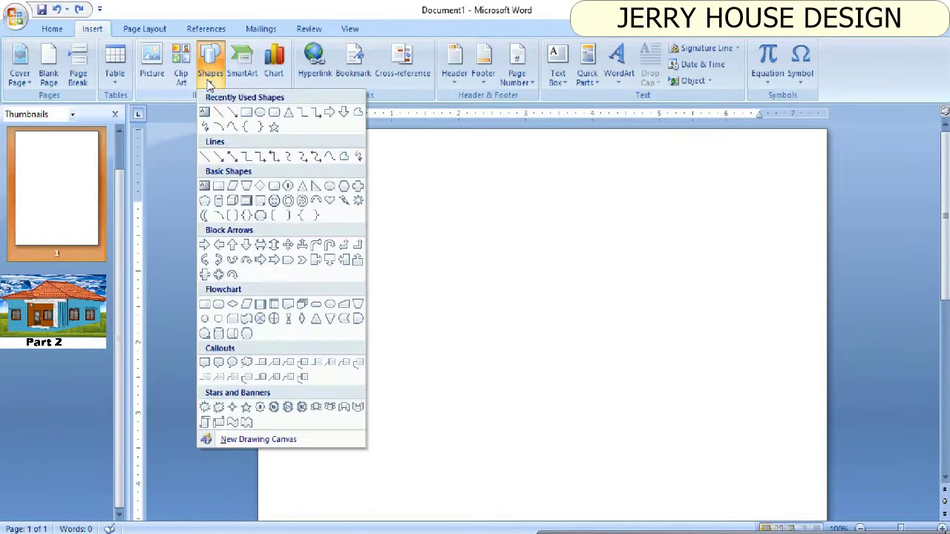
{"action": "left_click", "coordinate": [250, 441]}
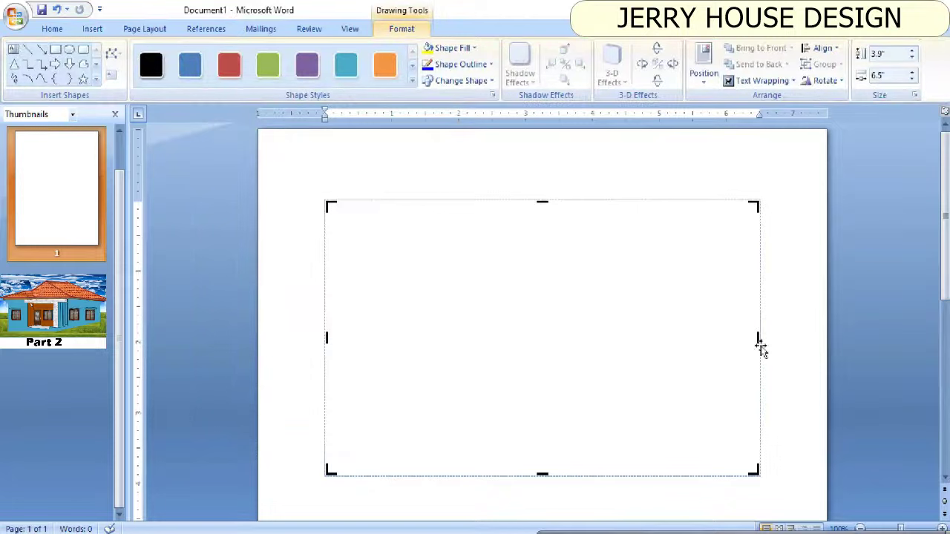
Step: Widen the drawing canvas to 3.9" by 7.15" by dragging its right edge
{"action": "left_click_drag", "start_coordinate": [758, 340], "coordinate": [758, 339]}
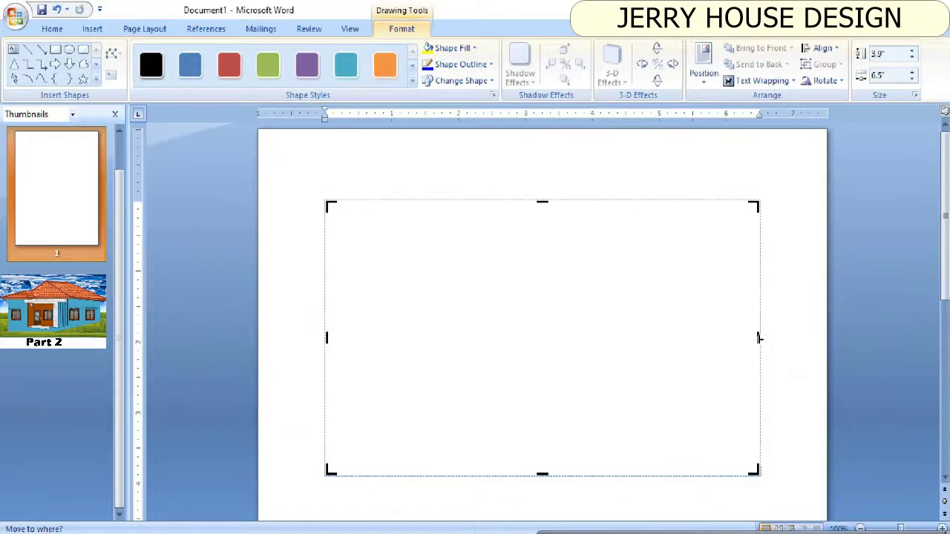
{"action": "left_click_drag", "start_coordinate": [759, 338], "coordinate": [803, 337]}
{"action": "scroll", "coordinate": [645, 356], "scroll_direction": "down", "scroll_amount": 1}
{"action": "scroll", "coordinate": [644, 375], "scroll_direction": "up", "scroll_amount": 2}
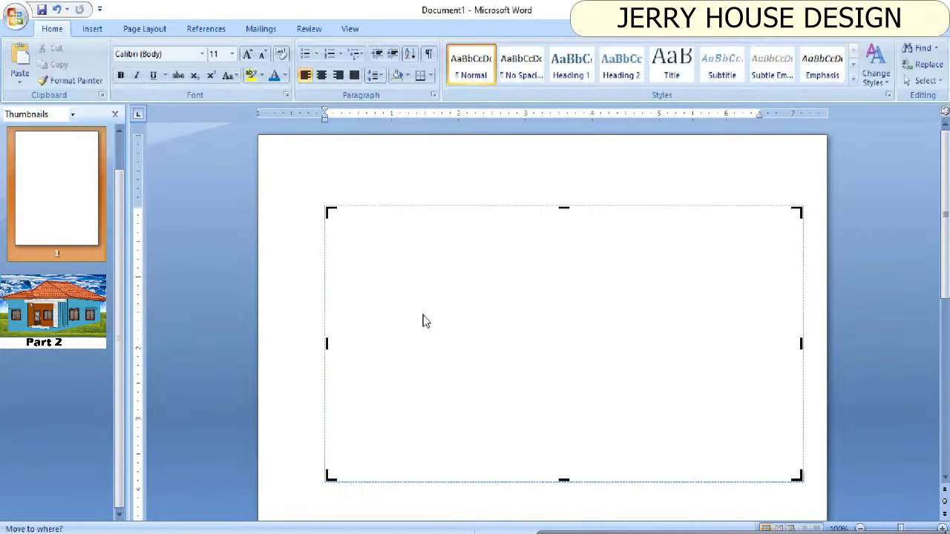
{"action": "left_click", "coordinate": [325, 173]}
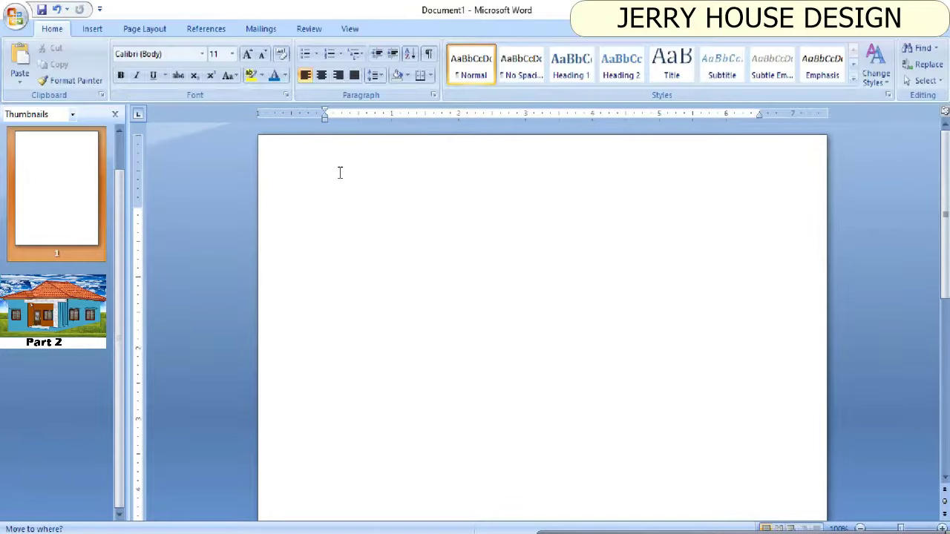
{"action": "left_click", "coordinate": [463, 327]}
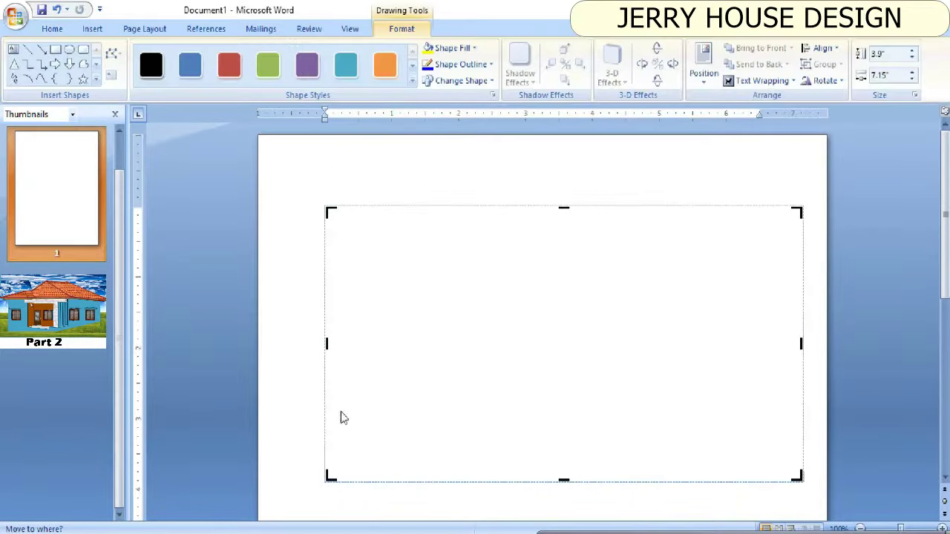
Step: Draw a long horizontal base line across the bottom of the canvas
{"action": "left_click", "coordinate": [28, 49]}
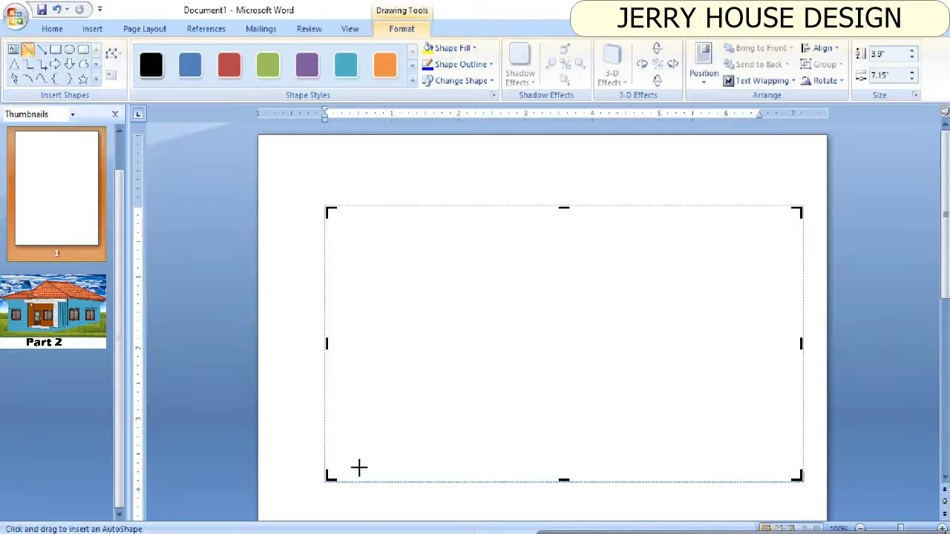
{"action": "left_click_drag", "start_coordinate": [360, 467], "coordinate": [778, 469]}
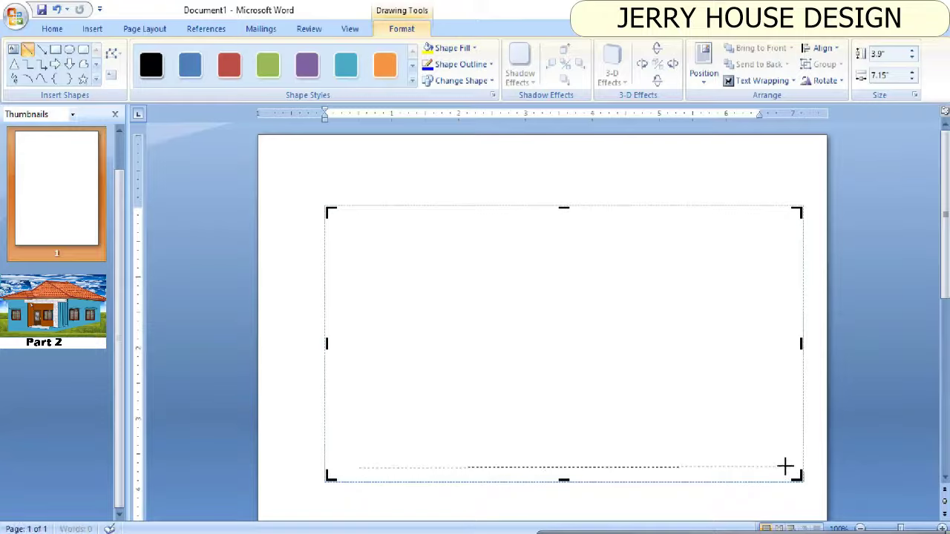
{"action": "left_click_drag", "start_coordinate": [785, 469], "coordinate": [785, 469]}
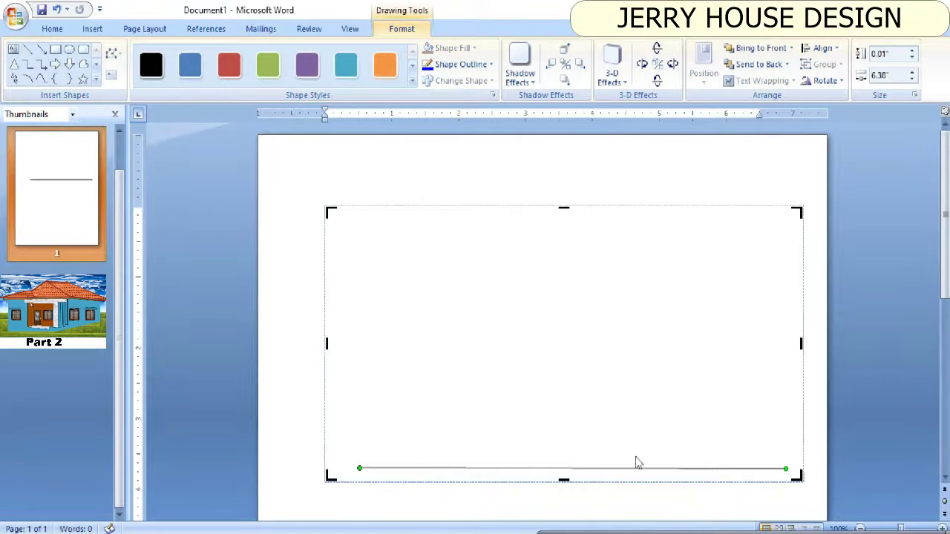
{"action": "scroll", "coordinate": [645, 452], "scroll_direction": "down", "scroll_amount": 1}
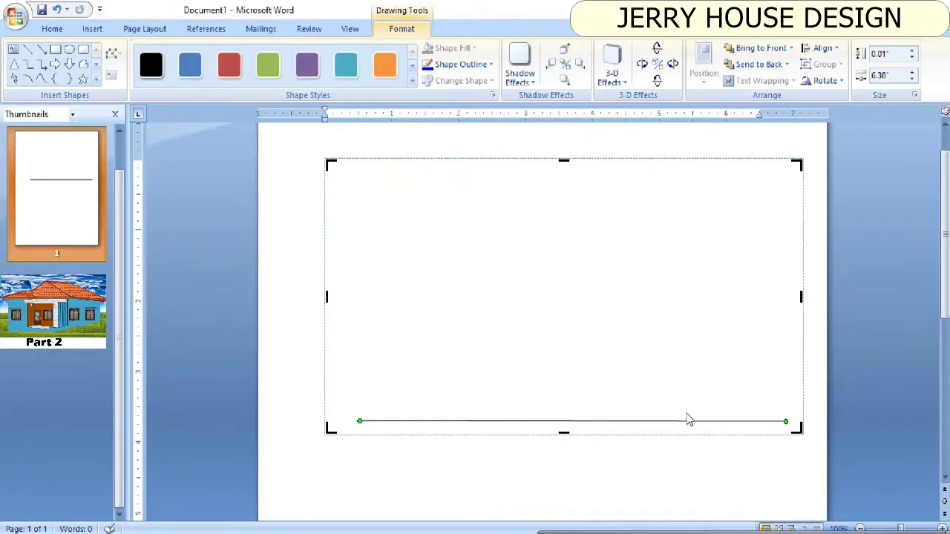
Step: Draw a second 6.30" horizontal line just above the base line, deleting a stray short line
{"action": "left_click", "coordinate": [92, 28]}
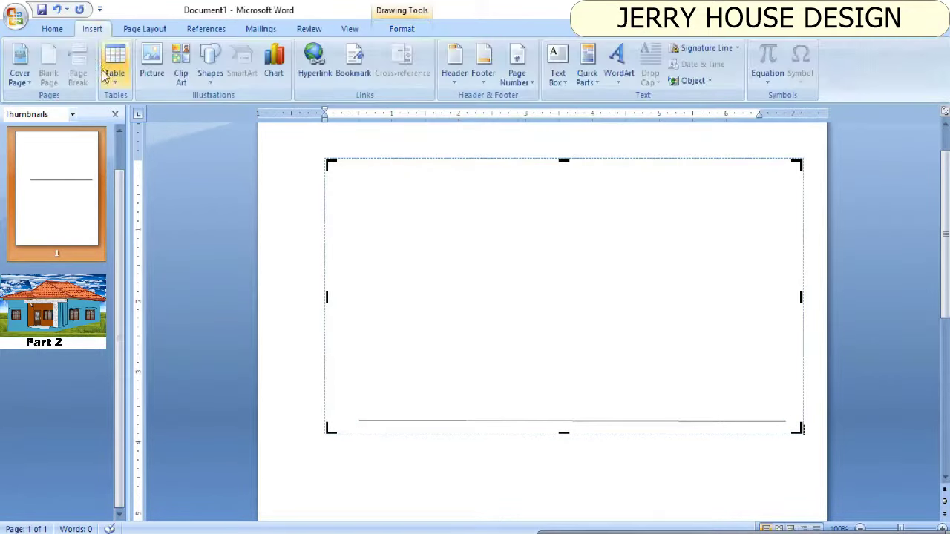
{"action": "left_click", "coordinate": [210, 63]}
{"action": "left_click", "coordinate": [205, 112]}
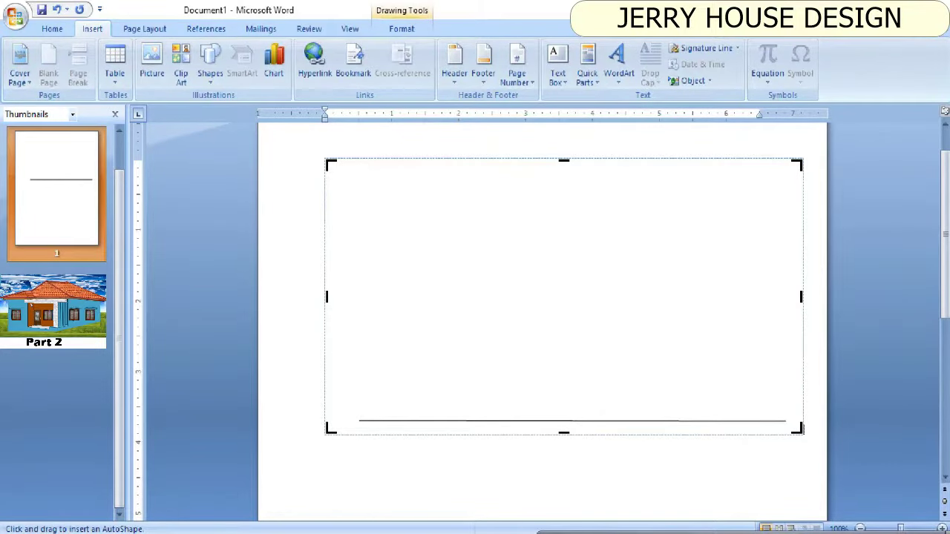
{"action": "left_click", "coordinate": [210, 77]}
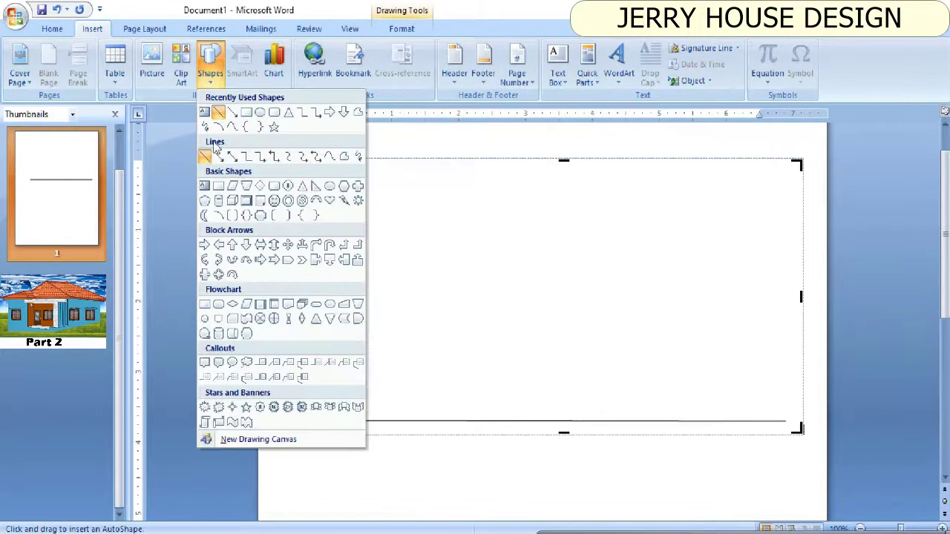
{"action": "left_click", "coordinate": [205, 156]}
{"action": "left_click", "coordinate": [210, 63]}
{"action": "left_click", "coordinate": [218, 113]}
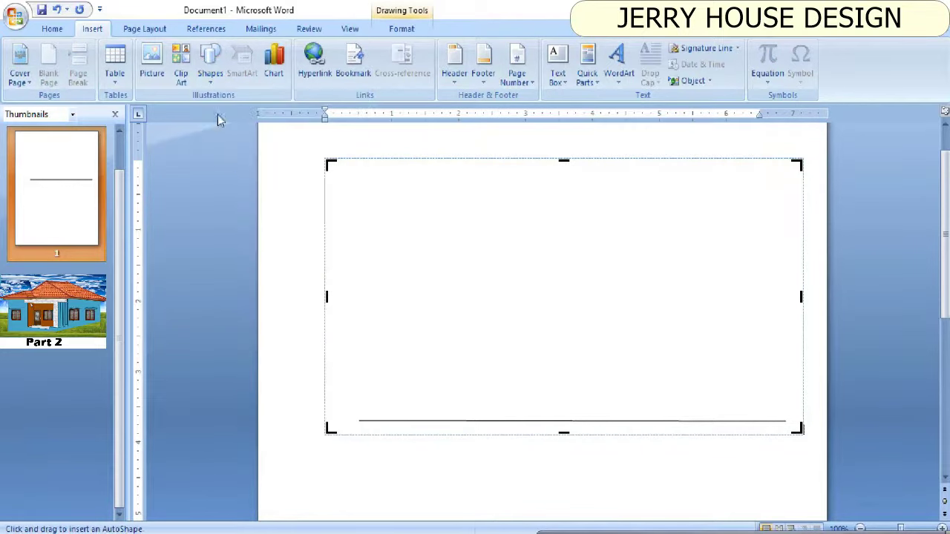
{"action": "left_click_drag", "start_coordinate": [374, 389], "coordinate": [371, 409]}
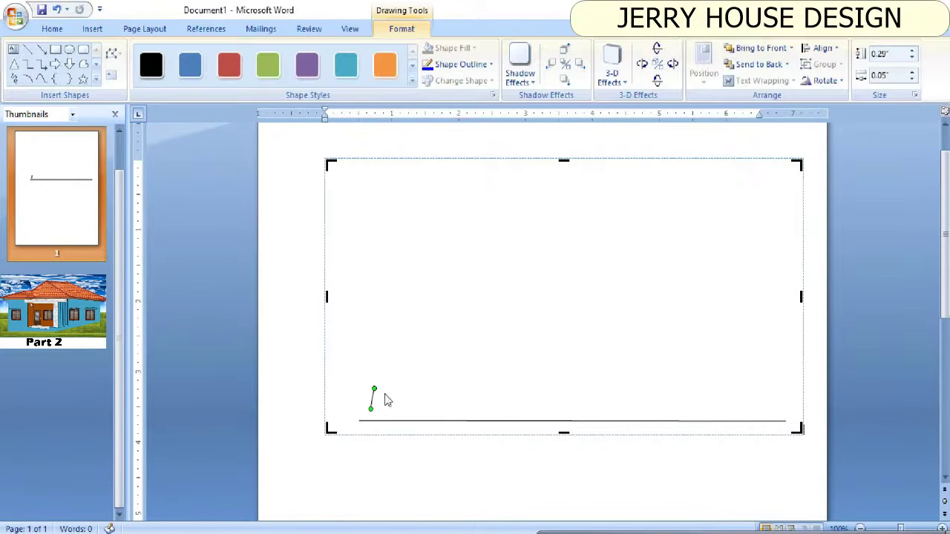
{"action": "key", "text": "Delete"}
{"action": "left_click", "coordinate": [27, 49]}
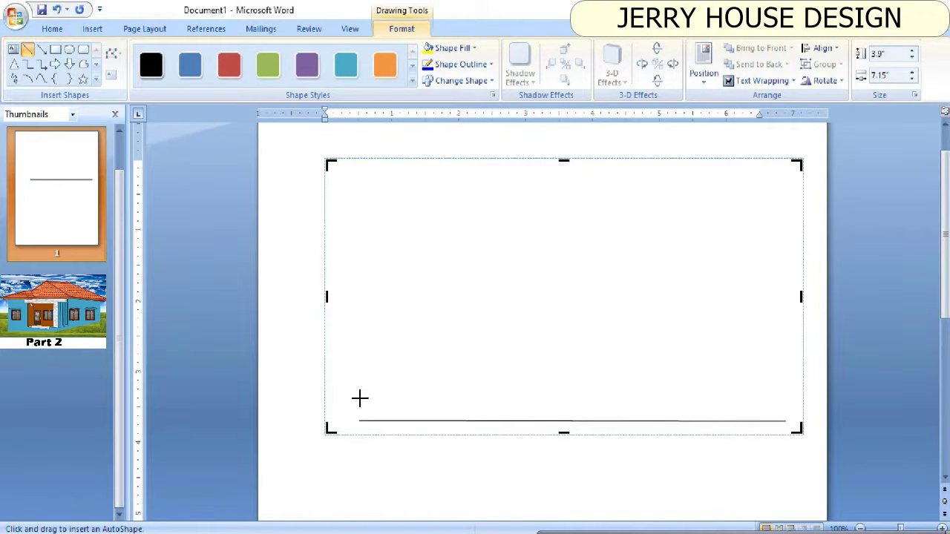
{"action": "left_click_drag", "start_coordinate": [360, 399], "coordinate": [785, 398]}
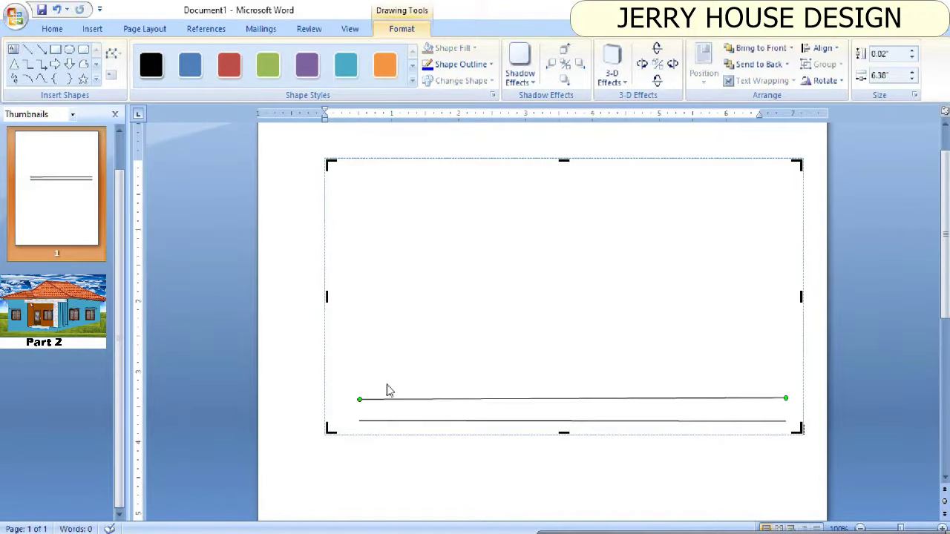
{"action": "left_click", "coordinate": [941, 527]}
{"action": "scroll", "coordinate": [757, 384], "scroll_direction": "up", "scroll_amount": 1, "text": "ctrl"}
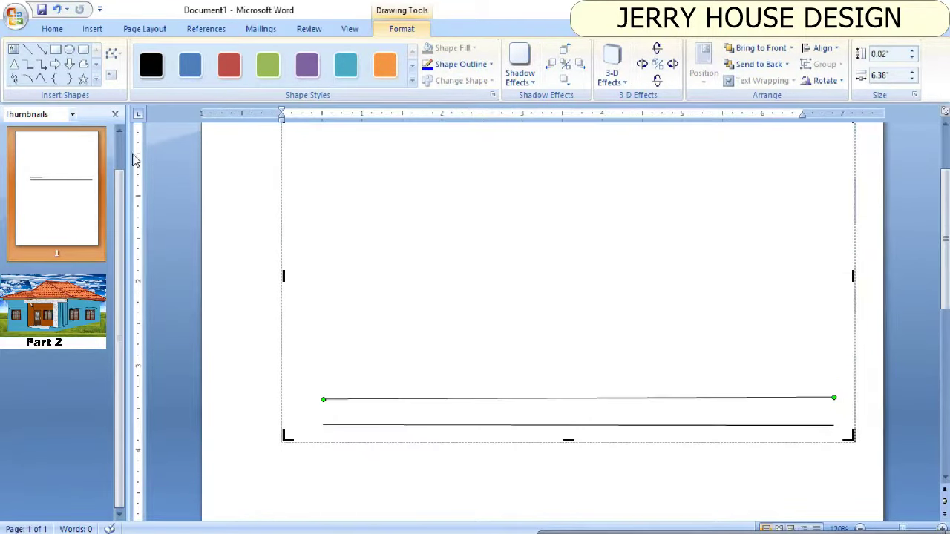
Step: Level the second line and draw a third long horizontal line above it
{"action": "left_click_drag", "start_coordinate": [834, 398], "coordinate": [832, 404]}
{"action": "left_click_drag", "start_coordinate": [323, 403], "coordinate": [323, 404]}
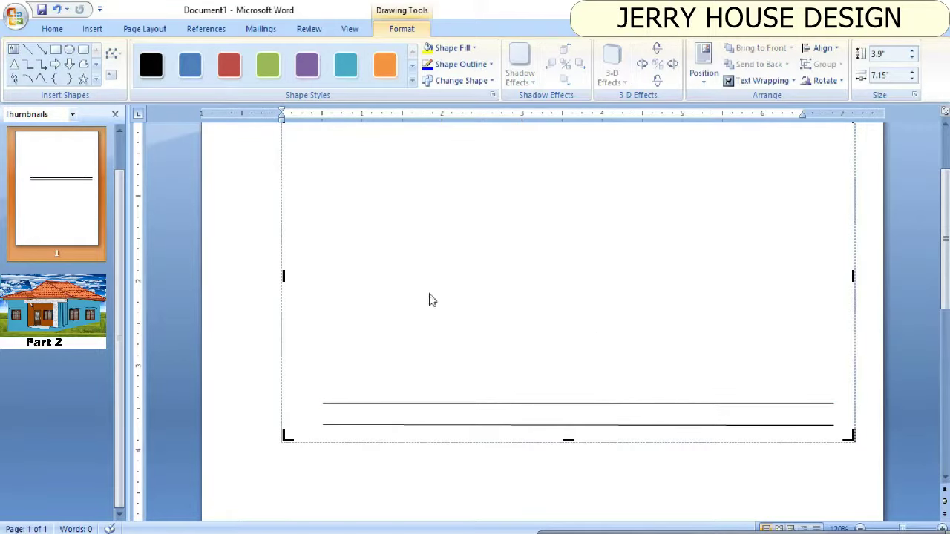
{"action": "left_click", "coordinate": [27, 49]}
{"action": "left_click_drag", "start_coordinate": [827, 368], "coordinate": [319, 368]}
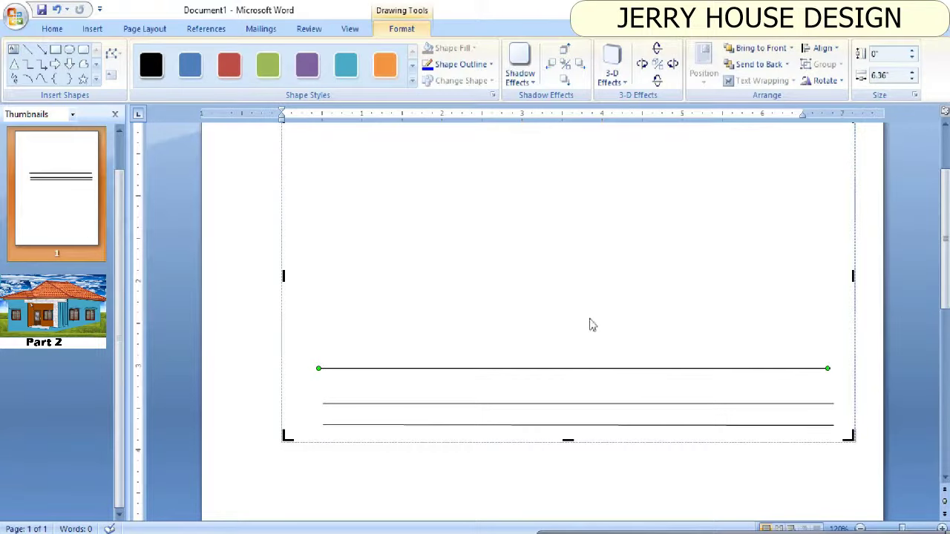
{"action": "left_click", "coordinate": [533, 170]}
Step: Draw a diagonal from the base line up to the top line's right end, aligning them
{"action": "left_click", "coordinate": [27, 49]}
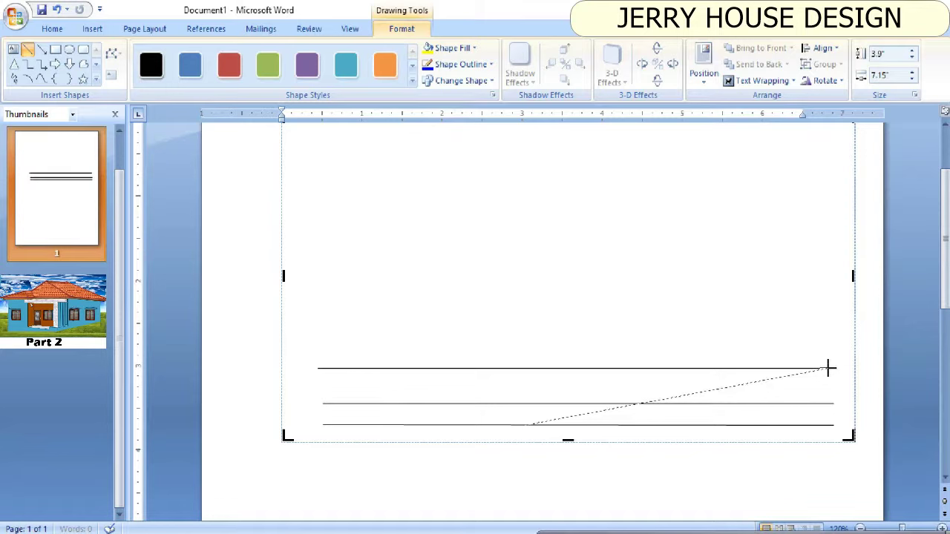
{"action": "left_click_drag", "start_coordinate": [829, 368], "coordinate": [829, 368]}
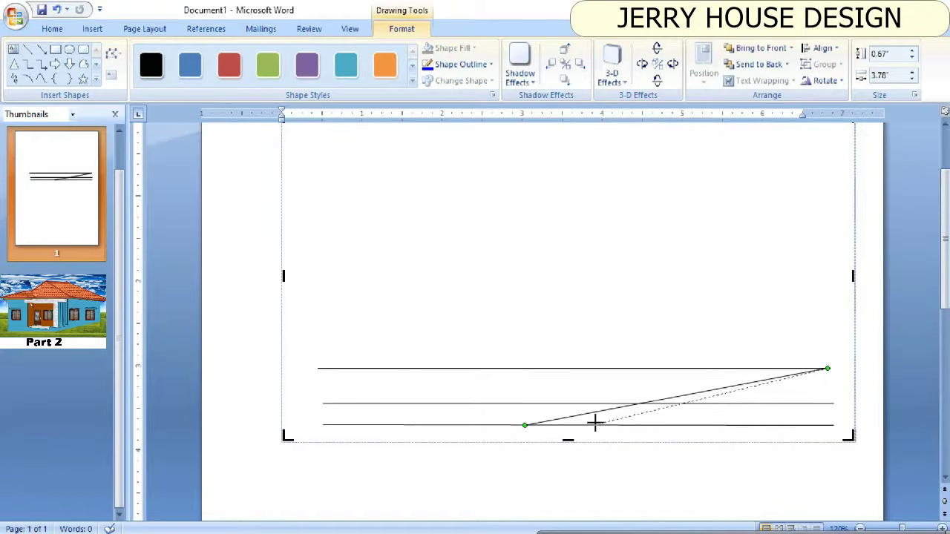
{"action": "left_click_drag", "start_coordinate": [570, 422], "coordinate": [595, 426]}
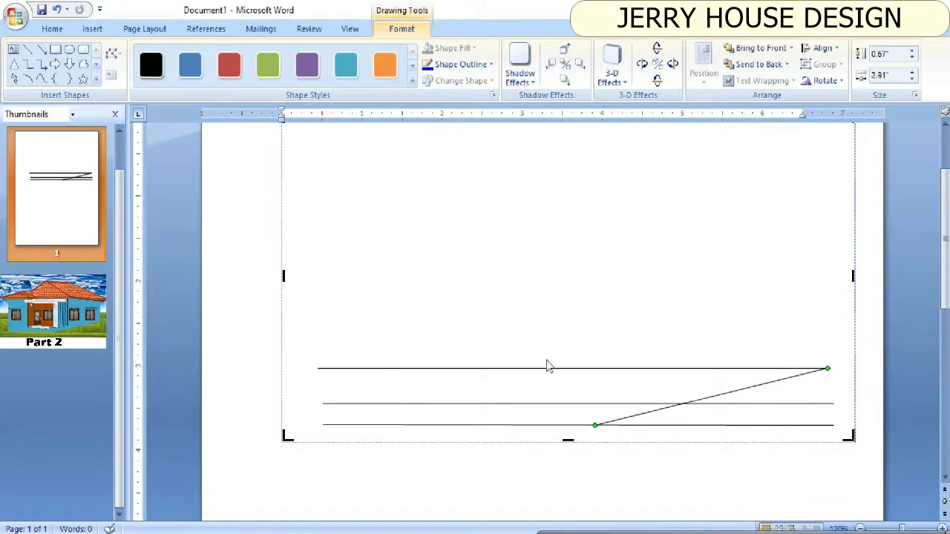
{"action": "left_click_drag", "start_coordinate": [828, 368], "coordinate": [832, 382]}
{"action": "left_click", "coordinate": [824, 368]}
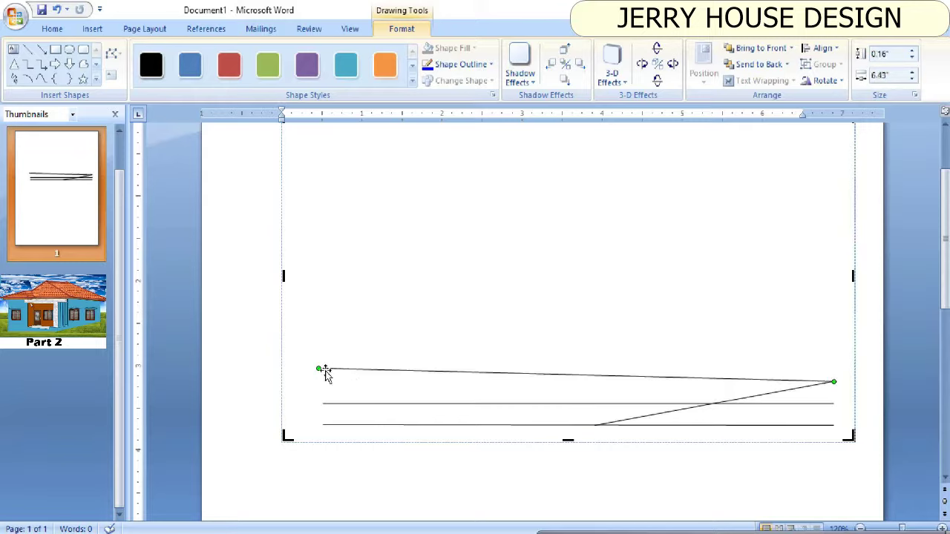
{"action": "left_click_drag", "start_coordinate": [318, 369], "coordinate": [318, 381]}
{"action": "left_click", "coordinate": [28, 49]}
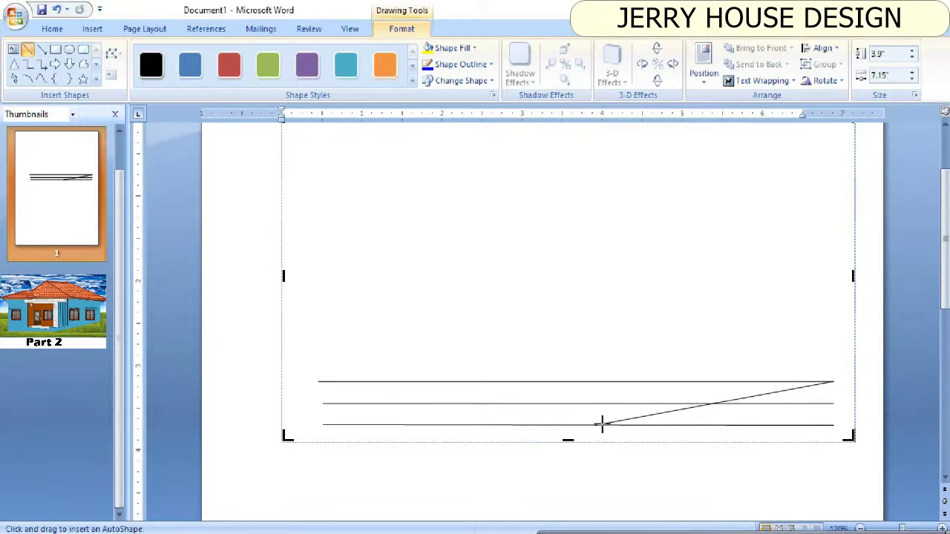
Step: Draw the central corner upright, a high horizontal line to the right edge, and a right upright
{"action": "left_click_drag", "start_coordinate": [595, 425], "coordinate": [591, 253]}
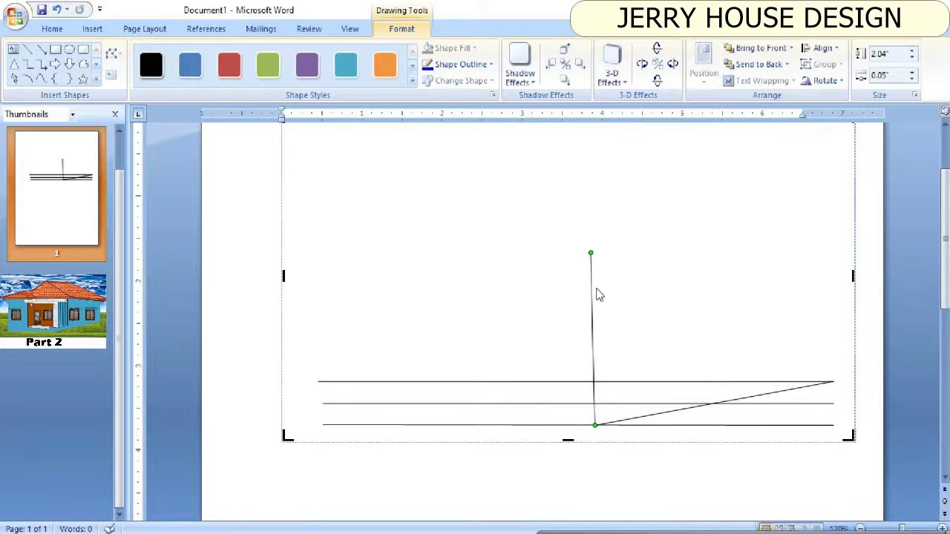
{"action": "left_click", "coordinate": [27, 49]}
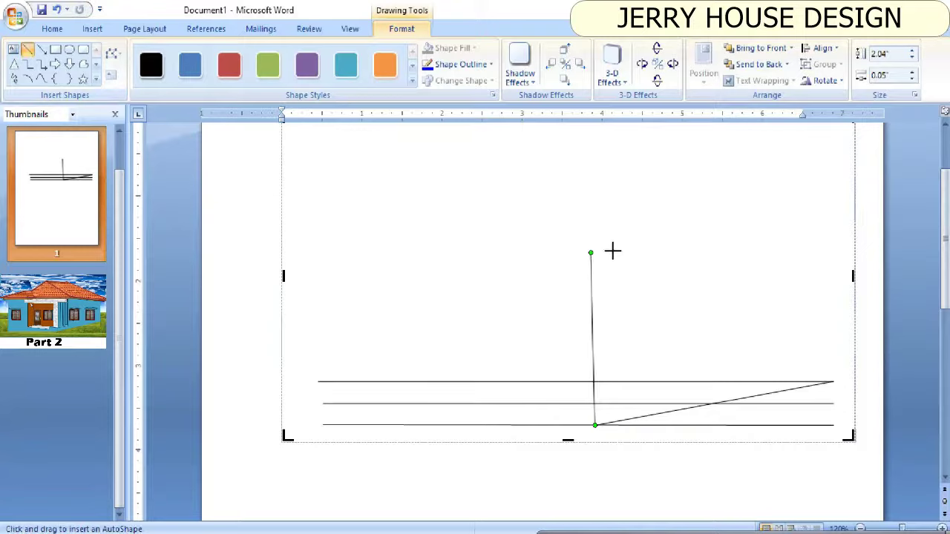
{"action": "left_click_drag", "start_coordinate": [590, 252], "coordinate": [323, 253]}
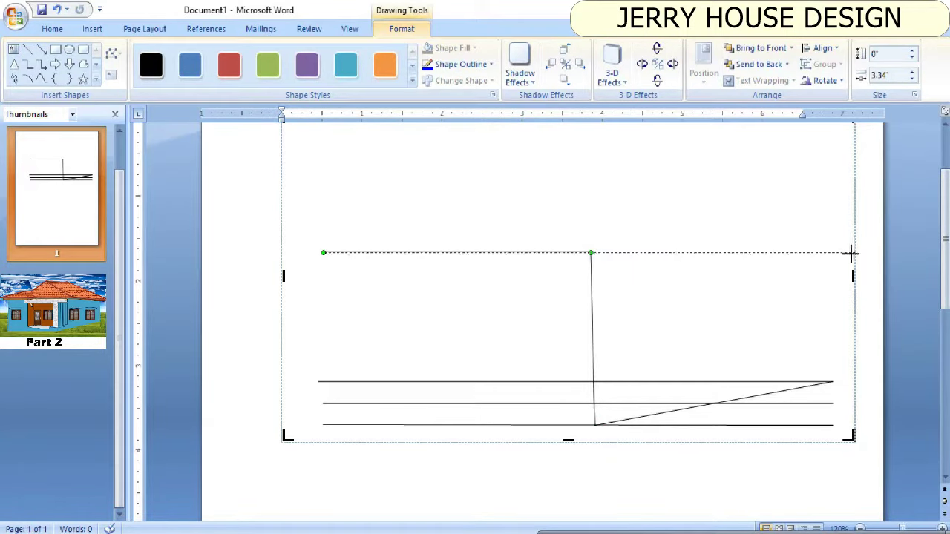
{"action": "left_click_drag", "start_coordinate": [790, 256], "coordinate": [853, 253]}
{"action": "left_click", "coordinate": [28, 49]}
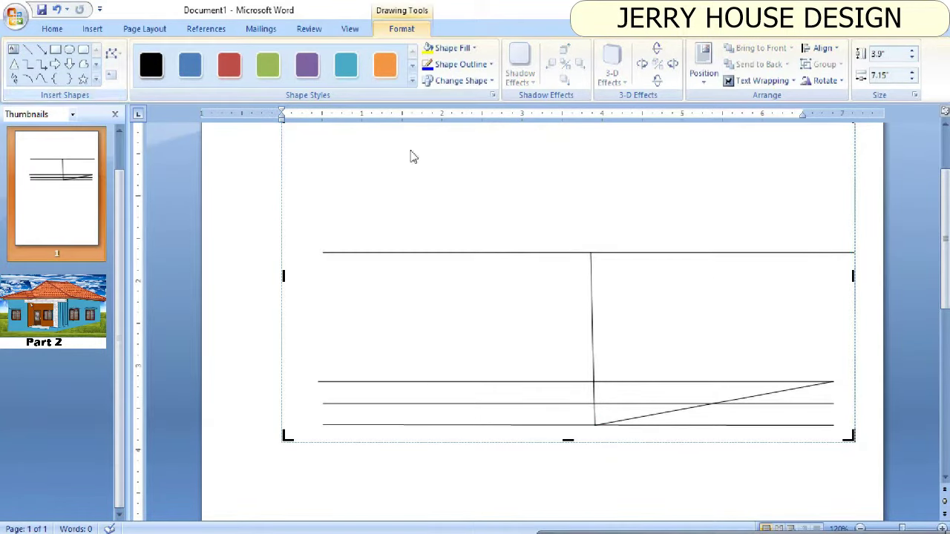
{"action": "left_click_drag", "start_coordinate": [833, 382], "coordinate": [833, 278]}
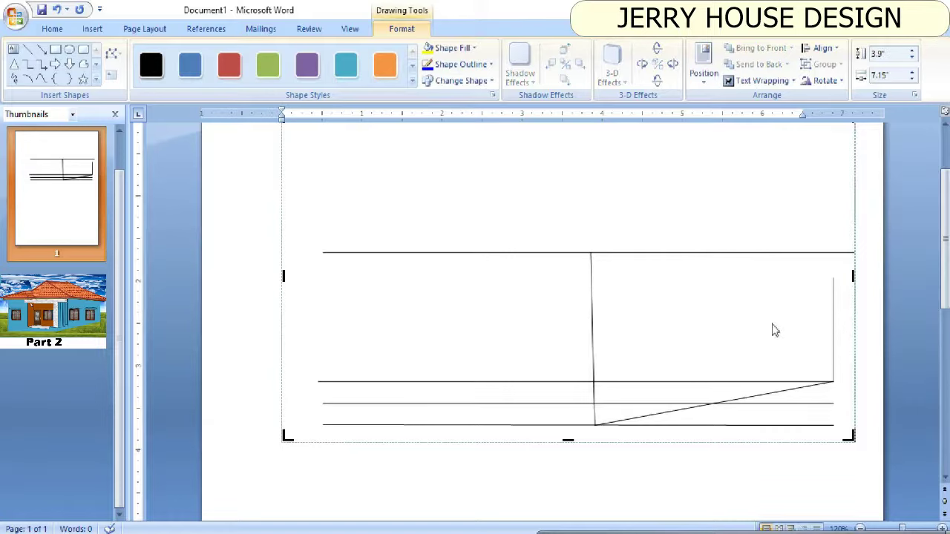
Step: Duplicate the right upright and reshape it into a slanted top edge from the corner top
{"action": "right_click", "coordinate": [832, 293]}
{"action": "left_click", "coordinate": [775, 319]}
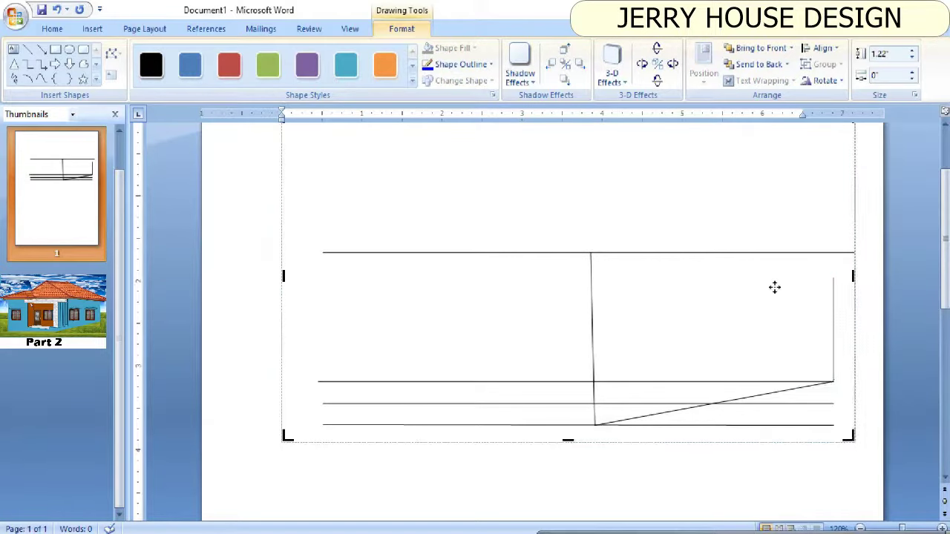
{"action": "key", "text": "ctrl+v"}
{"action": "left_click_drag", "start_coordinate": [841, 290], "coordinate": [833, 278]}
{"action": "left_click_drag", "start_coordinate": [842, 394], "coordinate": [591, 253]}
{"action": "left_click", "coordinate": [753, 314]}
{"action": "left_click", "coordinate": [833, 278]}
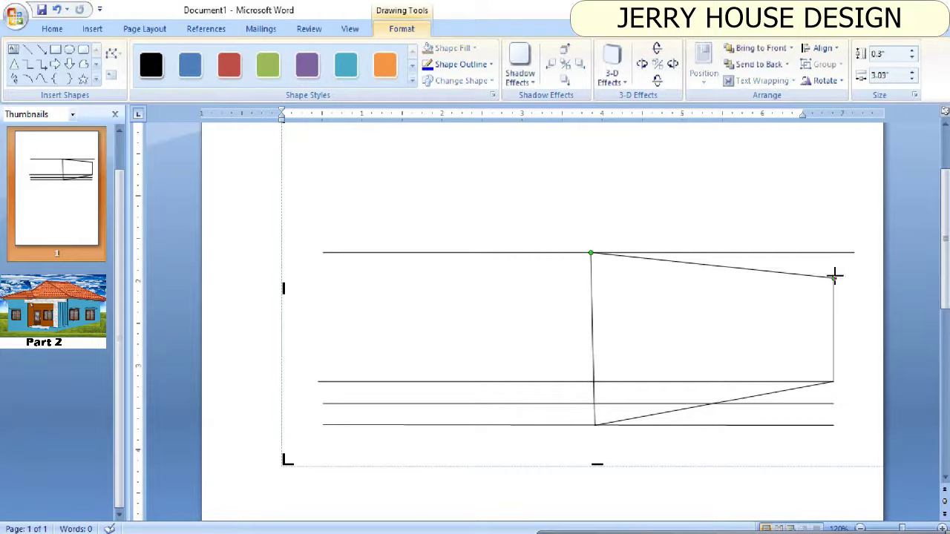
{"action": "left_click_drag", "start_coordinate": [835, 279], "coordinate": [833, 265]}
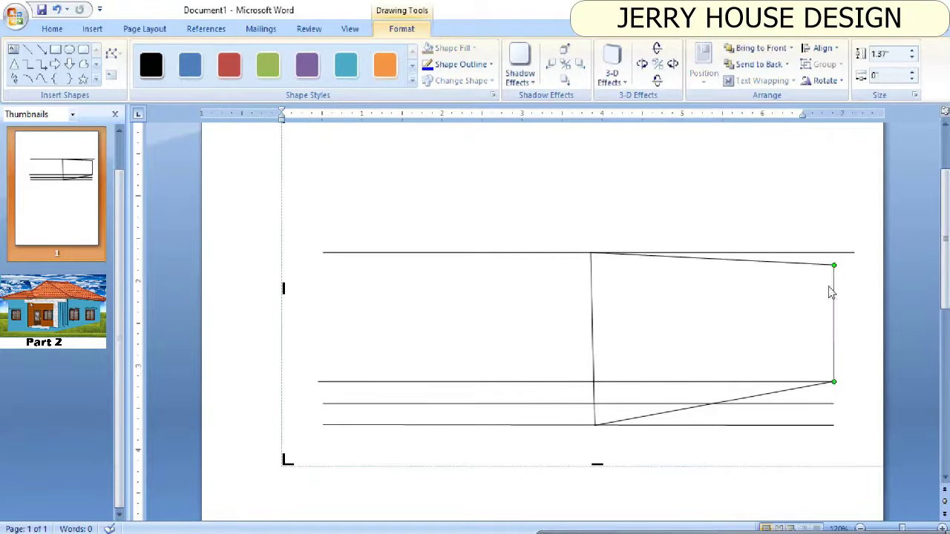
{"action": "left_click", "coordinate": [731, 289]}
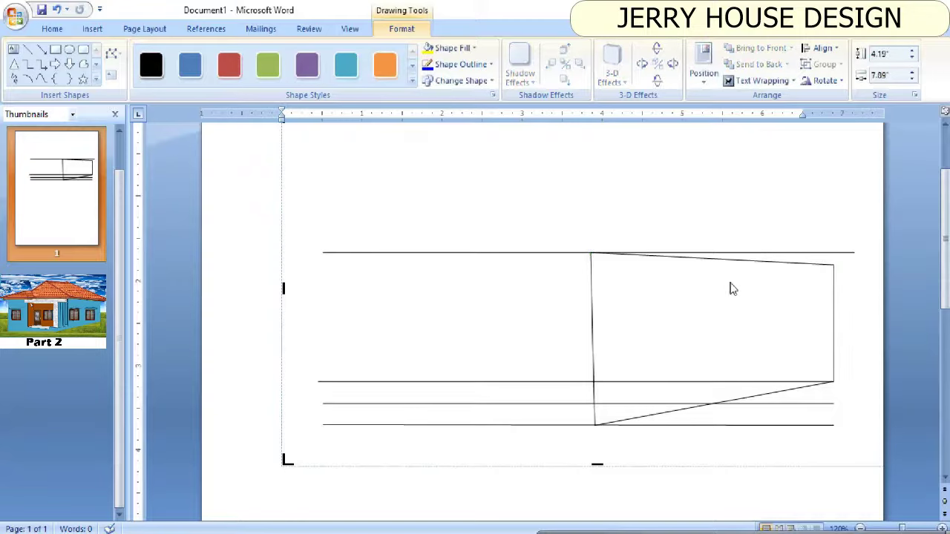
Step: Draw the front wall's left edge and slanted top edge, moving the top guide line higher
{"action": "left_click", "coordinate": [27, 49]}
{"action": "left_click_drag", "start_coordinate": [326, 260], "coordinate": [322, 426]}
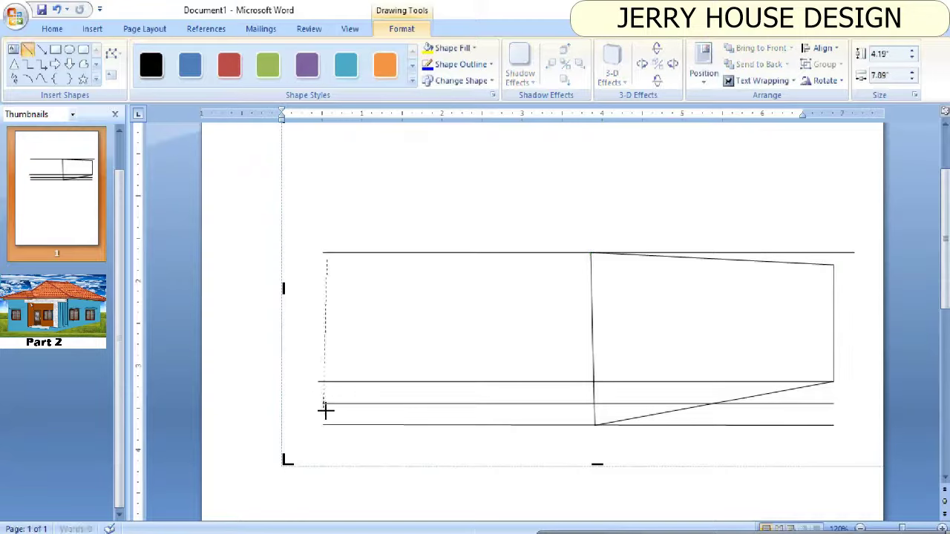
{"action": "left_click_drag", "start_coordinate": [325, 261], "coordinate": [323, 259]}
{"action": "left_click", "coordinate": [349, 266]}
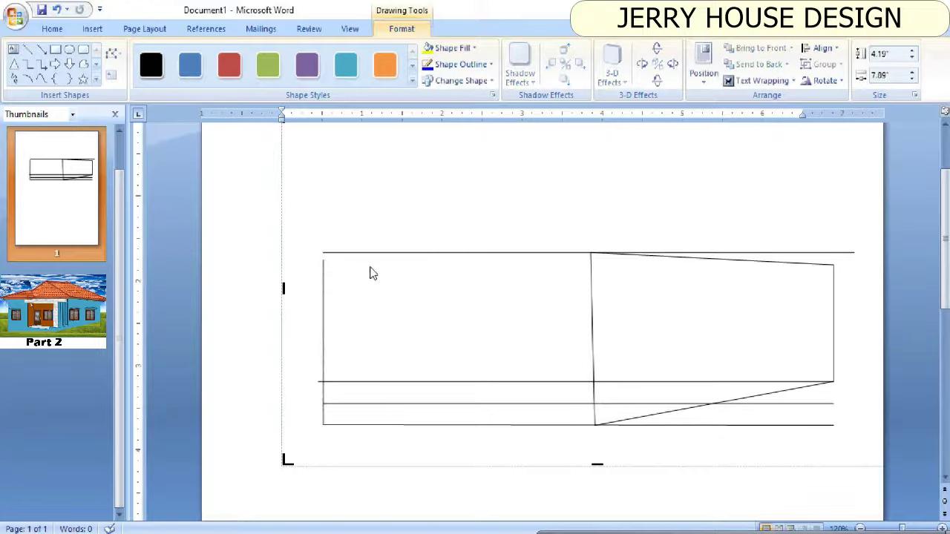
{"action": "left_click", "coordinate": [28, 49]}
{"action": "left_click_drag", "start_coordinate": [323, 260], "coordinate": [591, 253]}
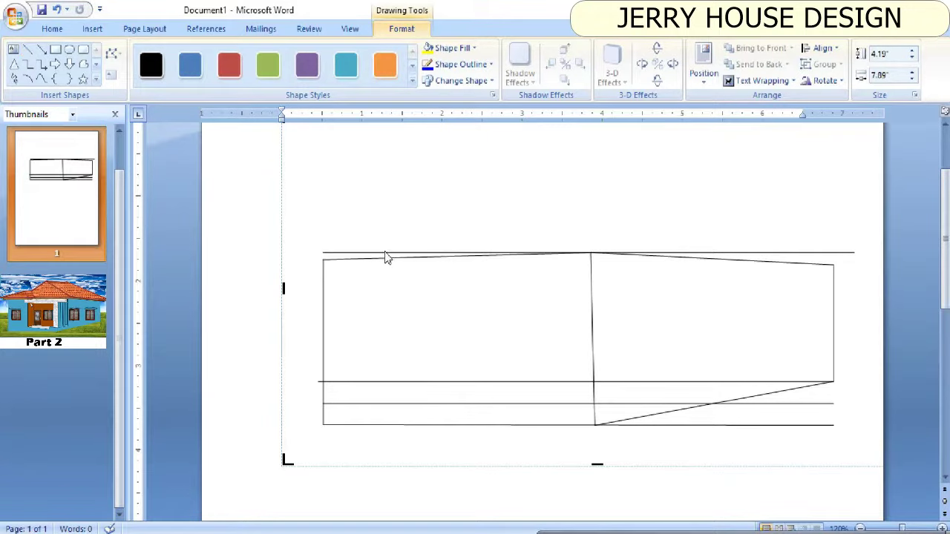
{"action": "left_click_drag", "start_coordinate": [394, 254], "coordinate": [399, 189]}
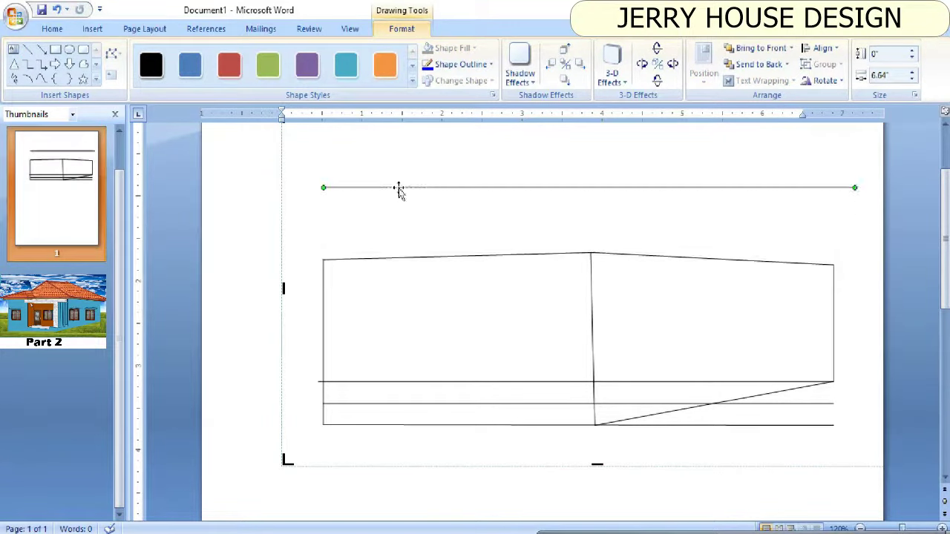
{"action": "left_click", "coordinate": [562, 408]}
Step: Replace the bottom horizontal line with a slanted bottom edge joining the left edge and corner
{"action": "left_click", "coordinate": [361, 427]}
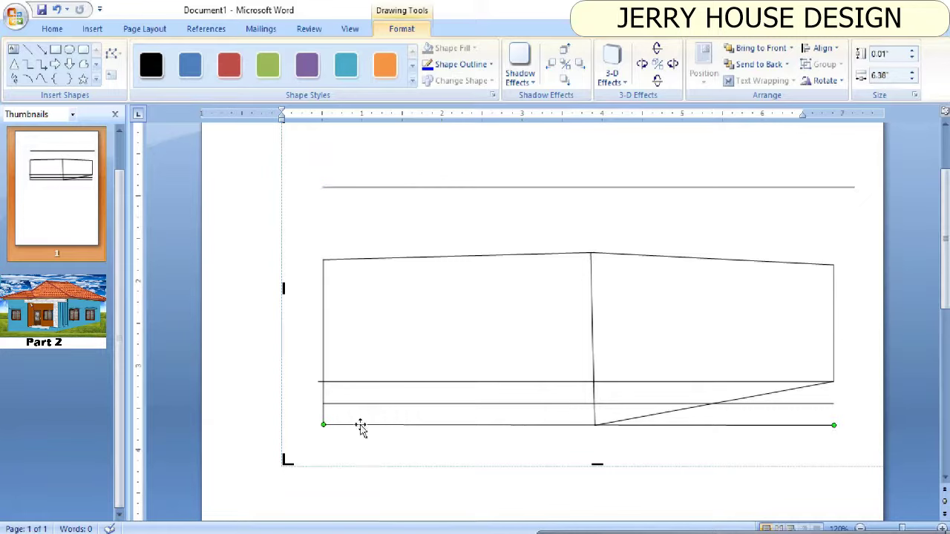
{"action": "left_click", "coordinate": [28, 49]}
{"action": "left_click_drag", "start_coordinate": [595, 424], "coordinate": [323, 404]}
{"action": "left_click_drag", "start_coordinate": [442, 428], "coordinate": [439, 453]}
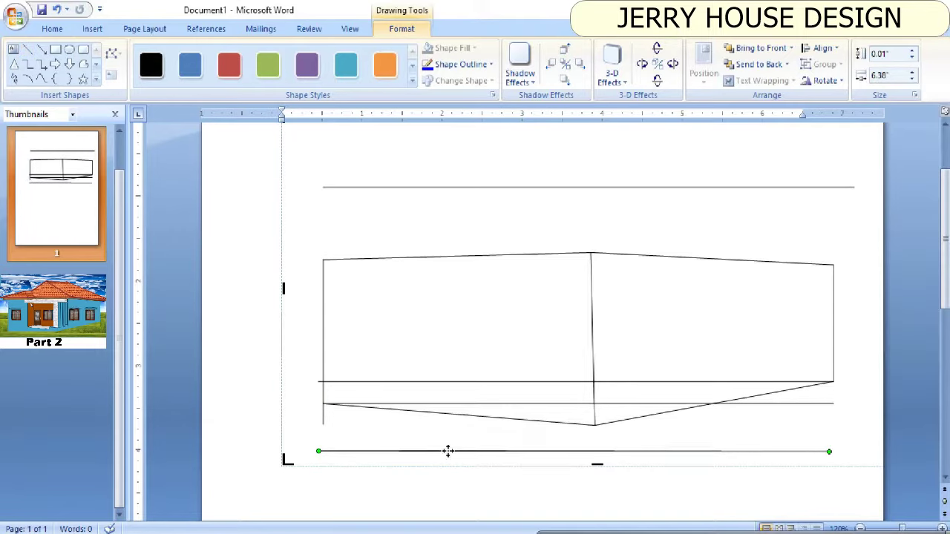
{"action": "key", "text": "Delete"}
{"action": "left_click_drag", "start_coordinate": [324, 405], "coordinate": [325, 412]}
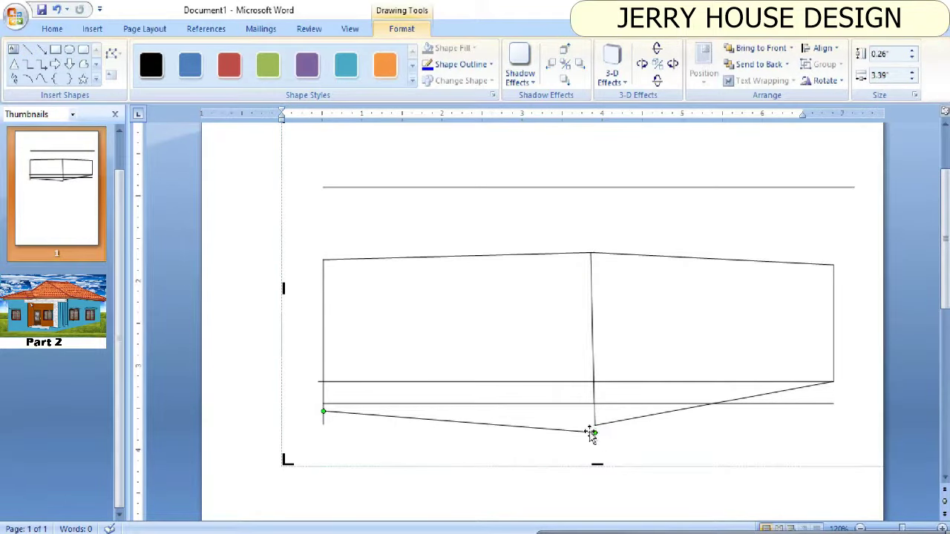
{"action": "left_click_drag", "start_coordinate": [594, 433], "coordinate": [595, 425]}
{"action": "left_click", "coordinate": [547, 443]}
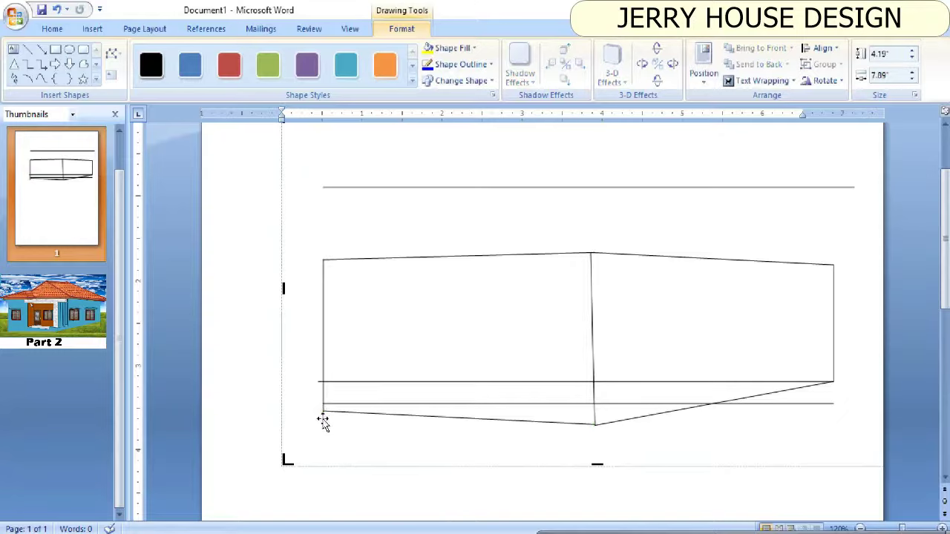
{"action": "left_click", "coordinate": [323, 422]}
{"action": "left_click_drag", "start_coordinate": [324, 426], "coordinate": [324, 410]}
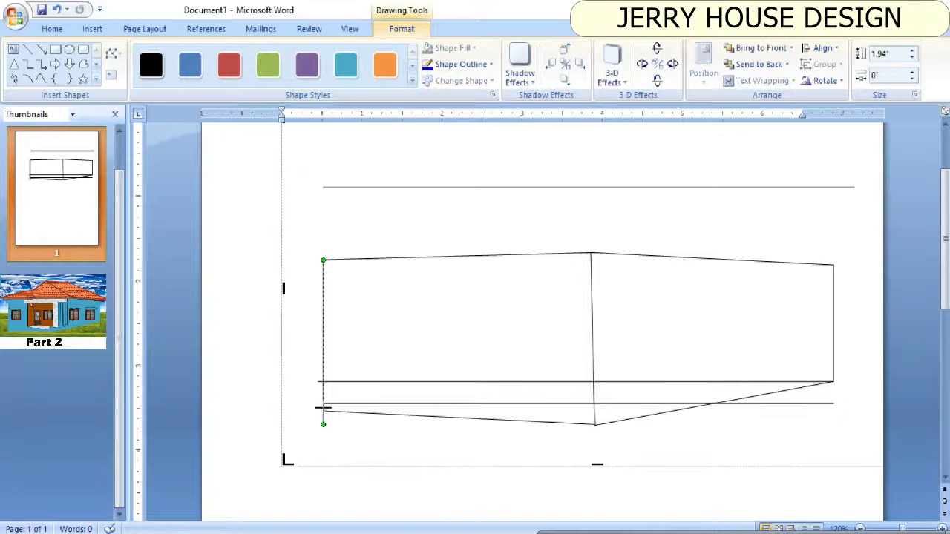
{"action": "left_click", "coordinate": [356, 434]}
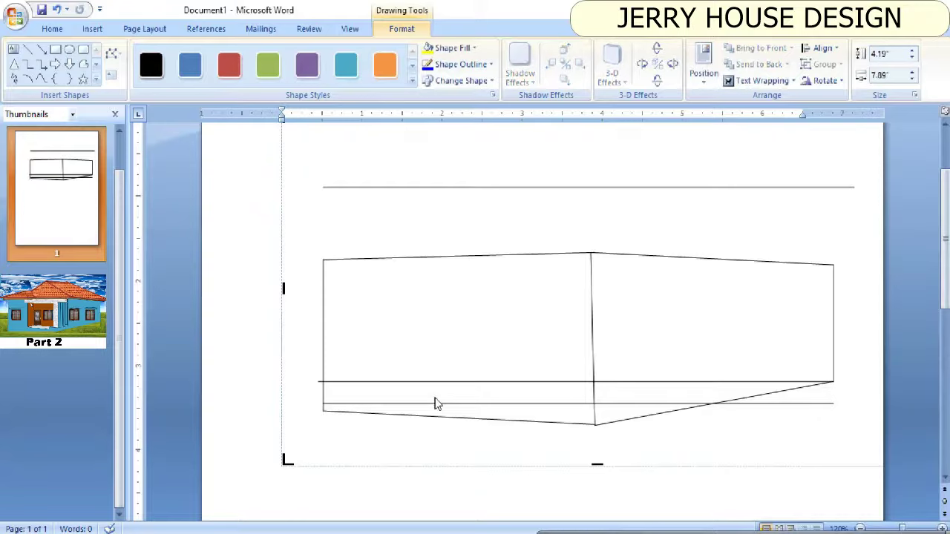
Step: Delete the two leftover horizontal guide lines inside the wall box
{"action": "left_click", "coordinate": [573, 405]}
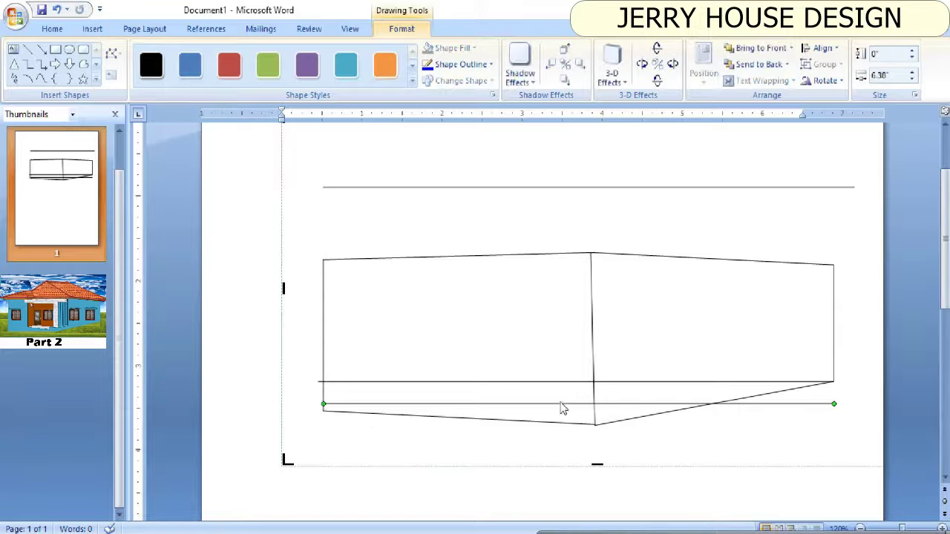
{"action": "right_click", "coordinate": [562, 408]}
{"action": "key", "text": "Escape"}
{"action": "left_click", "coordinate": [562, 403]}
{"action": "key", "text": "Delete"}
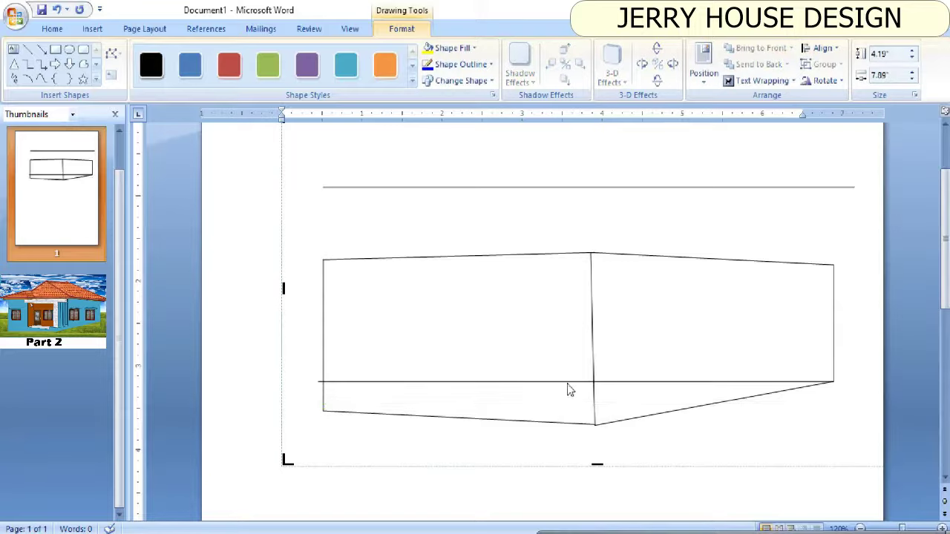
{"action": "left_click", "coordinate": [567, 382]}
{"action": "key", "text": "Delete"}
{"action": "left_click", "coordinate": [26, 49]}
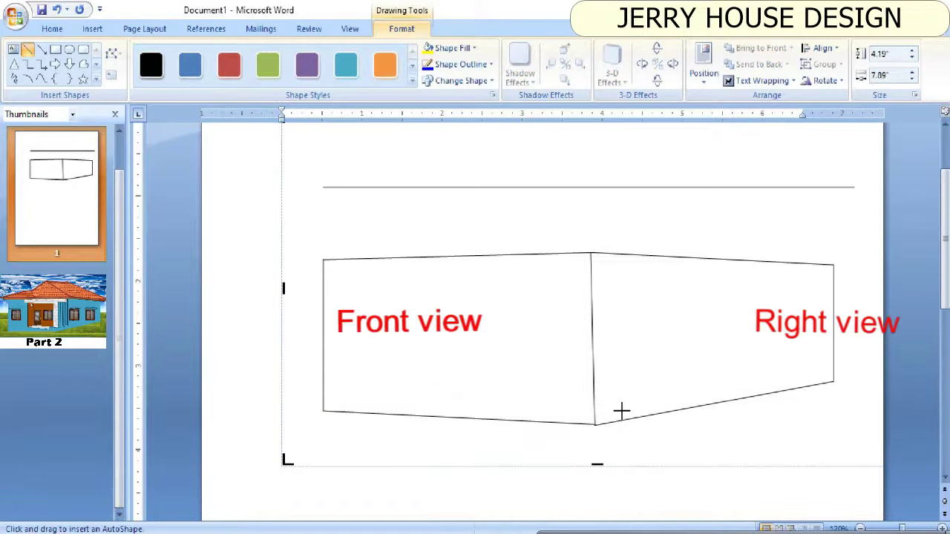
Step: Add a vertical line on the right wall up to its top and a bottom edge leftward from the corner
{"action": "mouse_move", "coordinate": [654, 404]}
{"action": "left_mouse_down"}
{"action": "mouse_move", "coordinate": [650, 254]}
{"action": "mouse_move", "coordinate": [665, 422]}
{"action": "mouse_move", "coordinate": [598, 416]}
{"action": "left_mouse_up"}
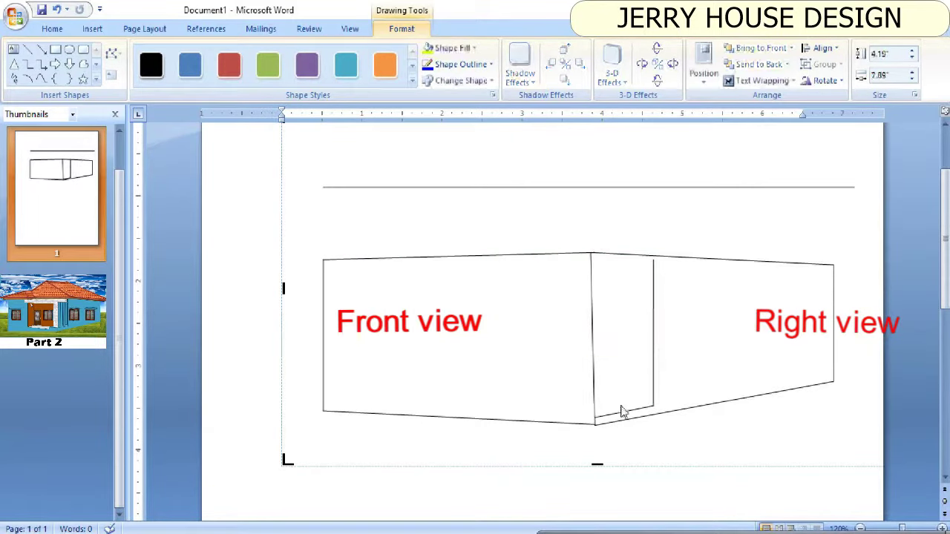
{"action": "left_click", "coordinate": [591, 373]}
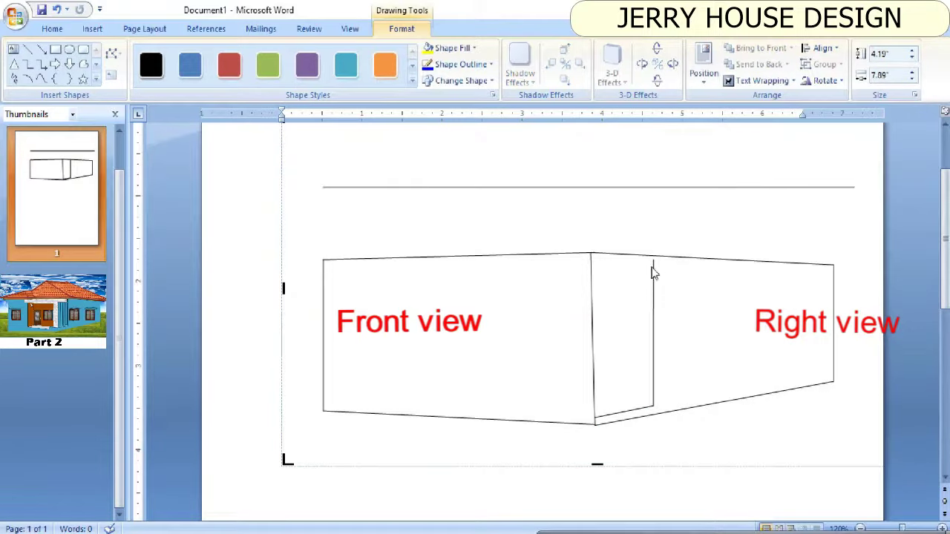
{"action": "left_click", "coordinate": [654, 269]}
{"action": "left_click_drag", "start_coordinate": [653, 259], "coordinate": [652, 254]}
{"action": "left_click", "coordinate": [631, 323]}
{"action": "left_click", "coordinate": [28, 49]}
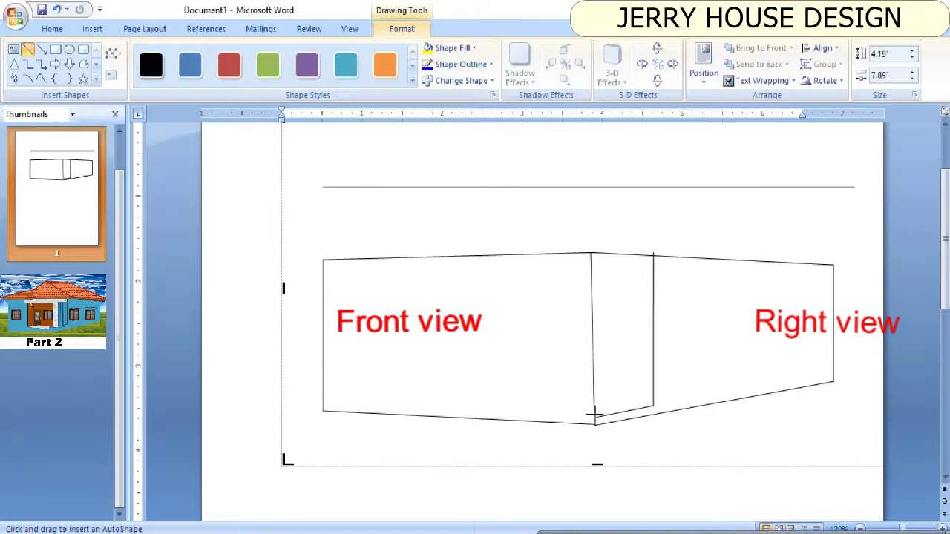
{"action": "left_click_drag", "start_coordinate": [594, 416], "coordinate": [436, 409]}
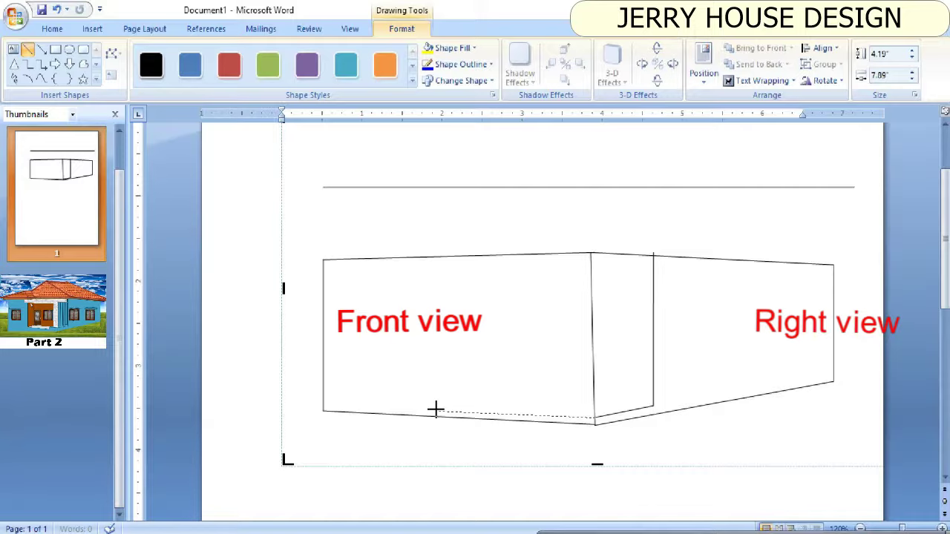
{"action": "mouse_move", "coordinate": [436, 409]}
{"action": "left_mouse_down"}
{"action": "mouse_move", "coordinate": [417, 407]}
{"action": "mouse_move", "coordinate": [432, 410]}
{"action": "left_mouse_up"}
Step: Copy the vertical line into the front wall, cut the old middle corner edge, and add a short tick
{"action": "left_click", "coordinate": [653, 330]}
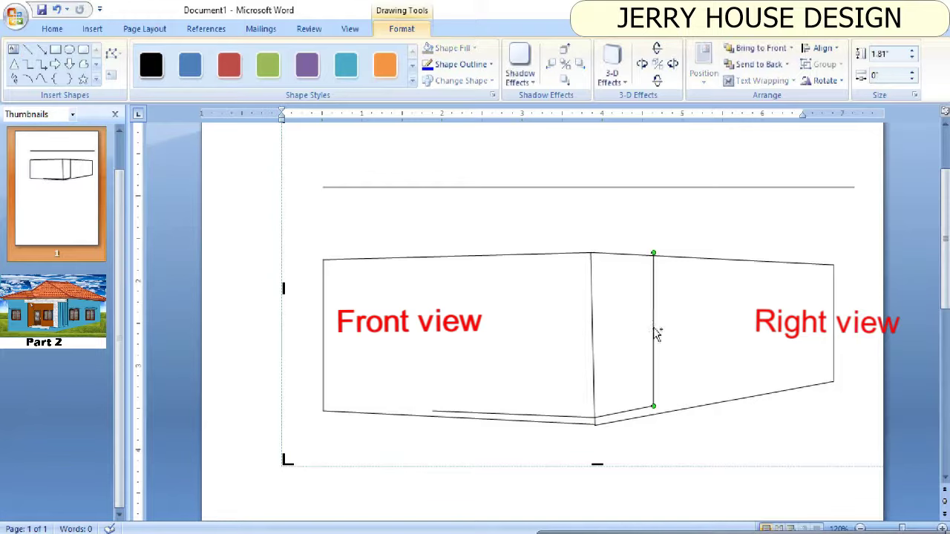
{"action": "left_click_drag", "start_coordinate": [656, 333], "coordinate": [670, 347]}
{"action": "left_click_drag", "start_coordinate": [578, 339], "coordinate": [433, 334]}
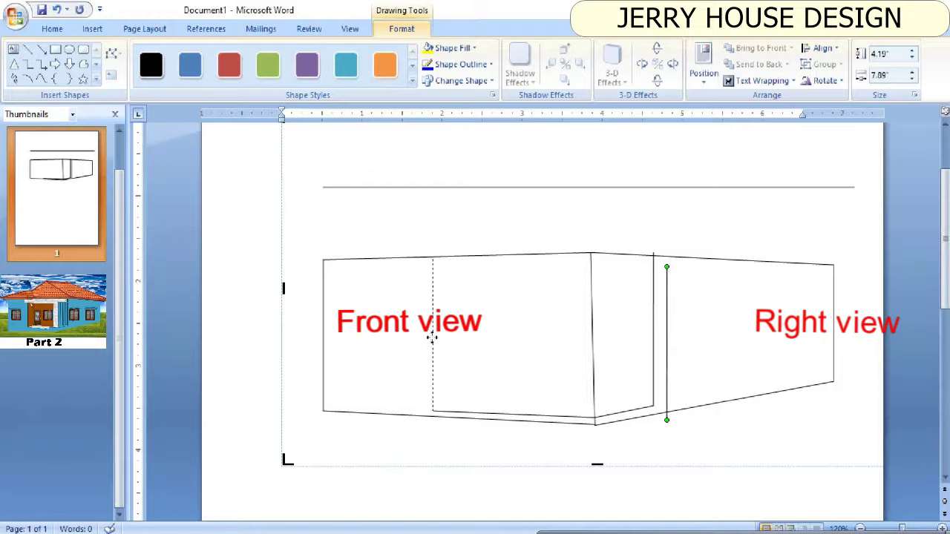
{"action": "left_click", "coordinate": [593, 341]}
{"action": "right_click", "coordinate": [593, 339]}
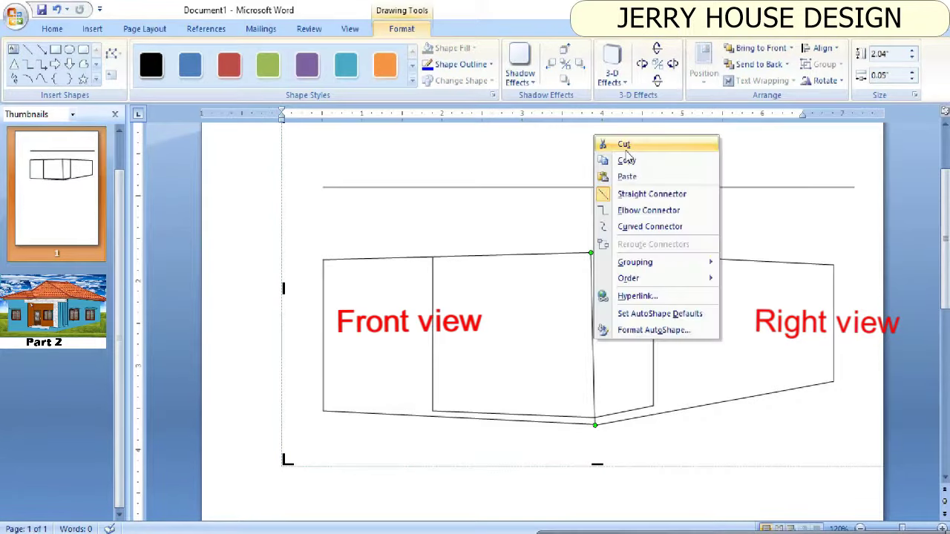
{"action": "left_click", "coordinate": [620, 144]}
{"action": "left_click", "coordinate": [28, 49]}
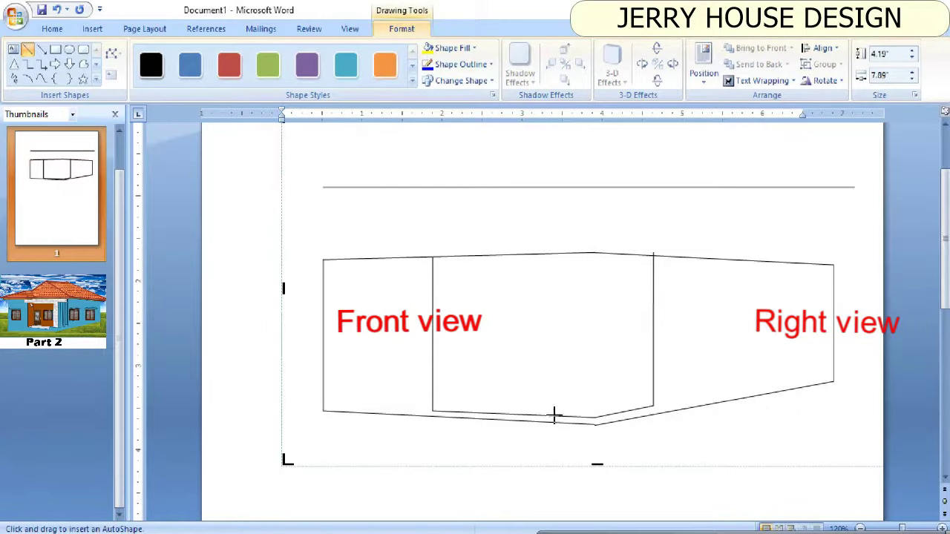
{"action": "left_click_drag", "start_coordinate": [555, 414], "coordinate": [554, 402]}
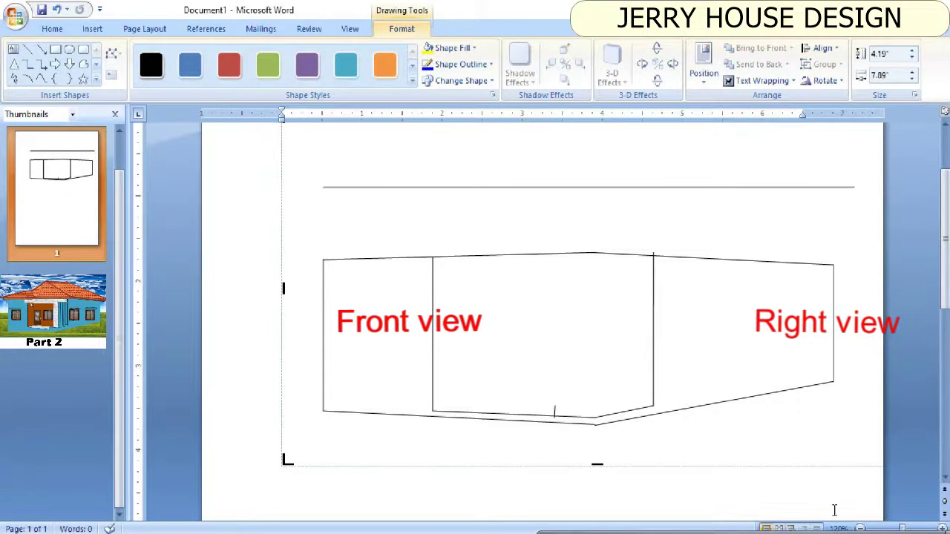
Step: Draw a short vertical tick at the bottom edge of the front wall
{"action": "scroll", "coordinate": [834, 510], "scroll_direction": "up", "scroll_amount": 2, "text": "ctrl"}
{"action": "scroll", "coordinate": [916, 492], "scroll_direction": "up", "scroll_amount": 1, "text": "ctrl"}
{"action": "left_click", "coordinate": [509, 426]}
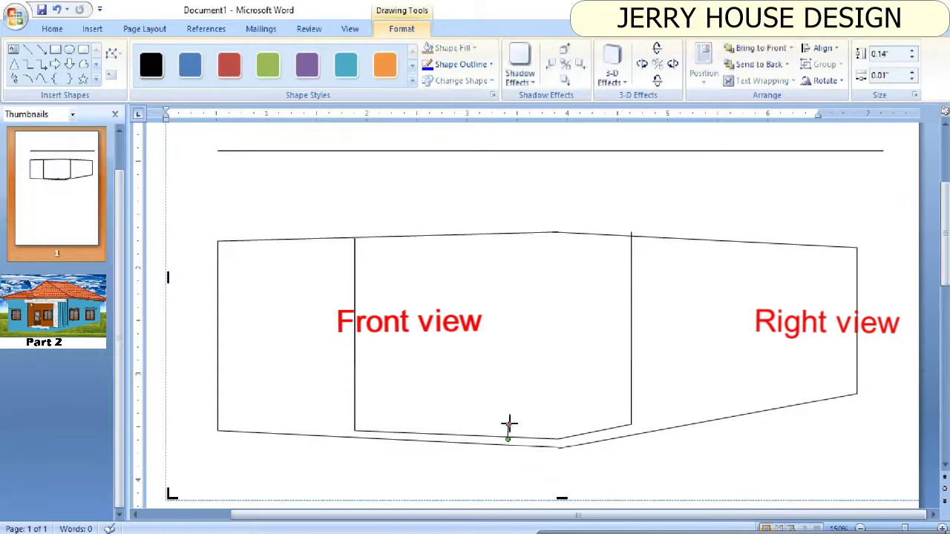
{"action": "left_click", "coordinate": [509, 431]}
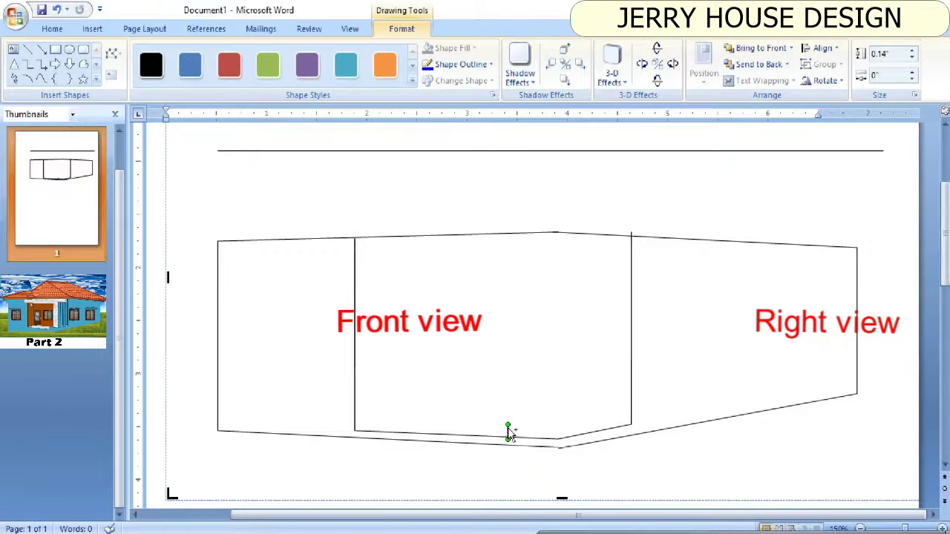
{"action": "left_click", "coordinate": [26, 49]}
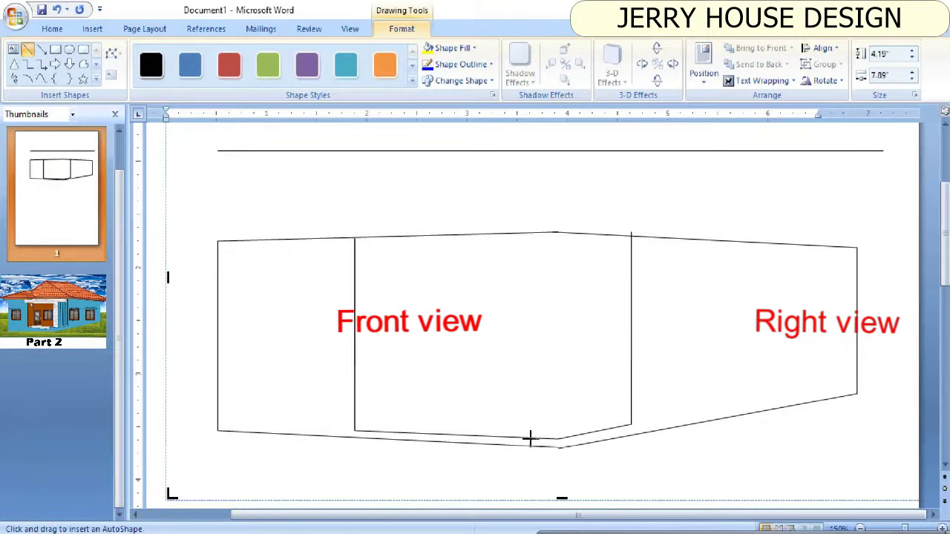
{"action": "left_click_drag", "start_coordinate": [530, 438], "coordinate": [530, 429]}
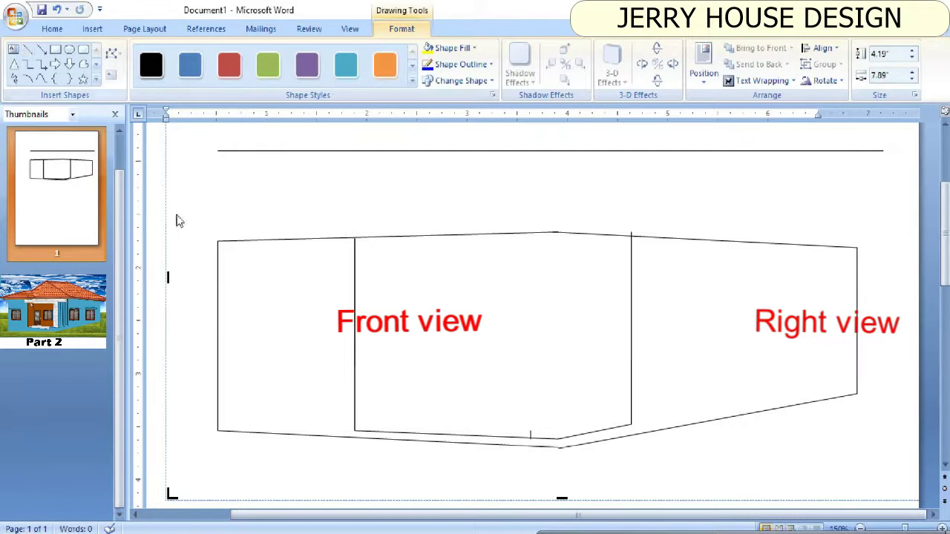
Step: Lock line drawing mode and draw three vertical door-frame lines in the corner panel
{"action": "right_click", "coordinate": [27, 49]}
{"action": "left_click", "coordinate": [59, 55]}
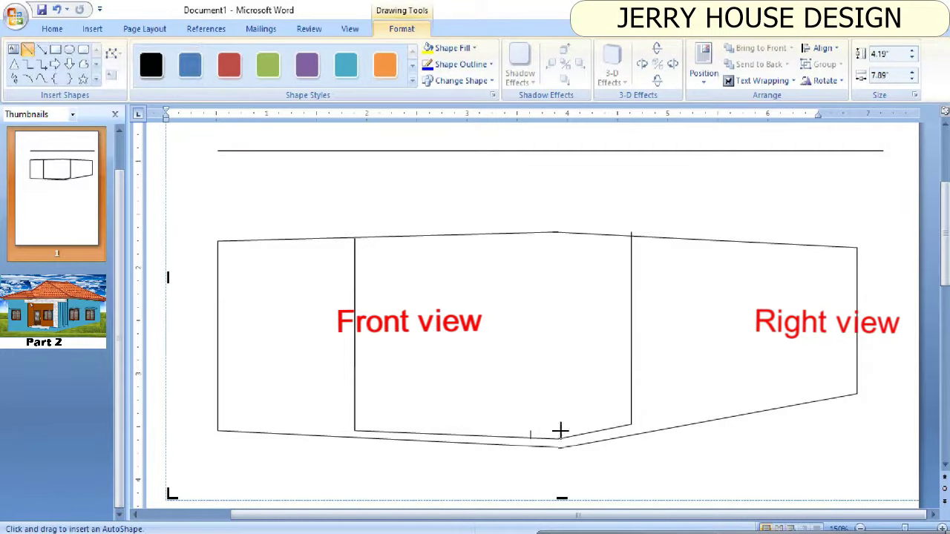
{"action": "left_click_drag", "start_coordinate": [564, 434], "coordinate": [564, 281]}
{"action": "mouse_move", "coordinate": [564, 259]}
{"action": "left_mouse_down"}
{"action": "mouse_move", "coordinate": [631, 255]}
{"action": "mouse_move", "coordinate": [615, 417]}
{"action": "left_mouse_up"}
{"action": "left_click_drag", "start_coordinate": [600, 277], "coordinate": [600, 417]}
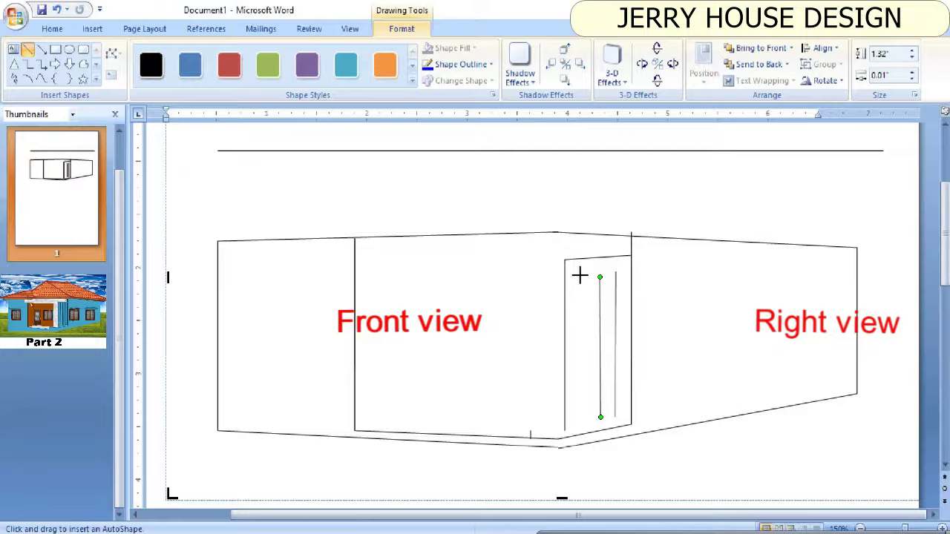
{"action": "left_click_drag", "start_coordinate": [579, 277], "coordinate": [582, 424]}
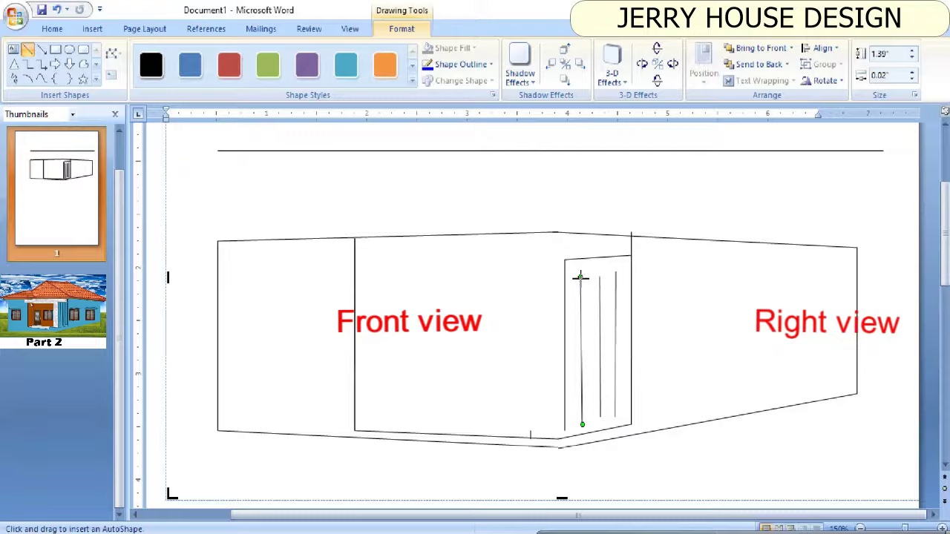
Step: Draw a short slanted line just left of the door's top
{"action": "left_click_drag", "start_coordinate": [579, 278], "coordinate": [526, 271]}
{"action": "left_click", "coordinate": [27, 49]}
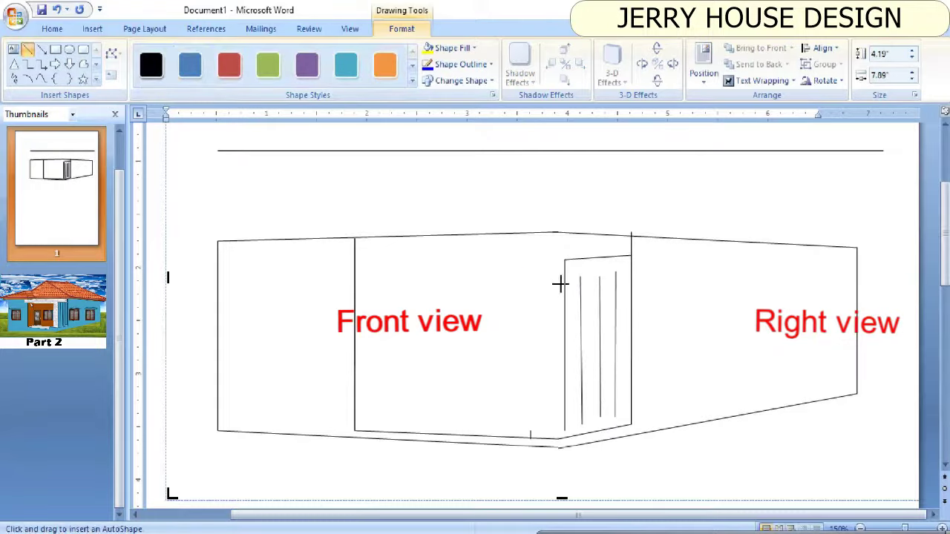
{"action": "mouse_move", "coordinate": [555, 285]}
{"action": "left_mouse_down"}
{"action": "mouse_move", "coordinate": [632, 263]}
{"action": "mouse_move", "coordinate": [502, 273]}
{"action": "left_mouse_up"}
{"action": "left_click", "coordinate": [582, 278]}
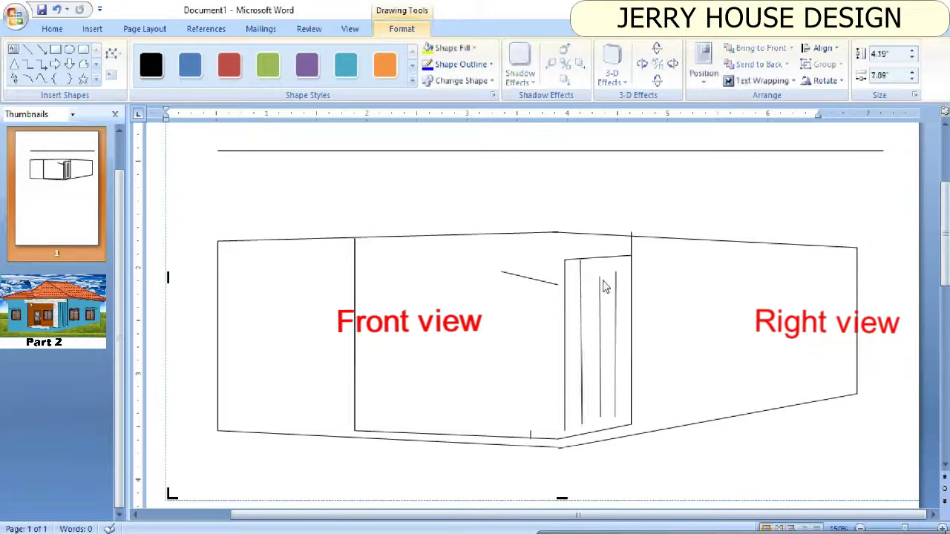
Step: Extend the door lines to the door top and stretch the short line into a long horizontal lintel
{"action": "left_click", "coordinate": [601, 281]}
{"action": "mouse_move", "coordinate": [600, 276]}
{"action": "left_mouse_down"}
{"action": "mouse_move", "coordinate": [599, 259]}
{"action": "mouse_move", "coordinate": [614, 259]}
{"action": "left_mouse_up"}
{"action": "left_click", "coordinate": [615, 281]}
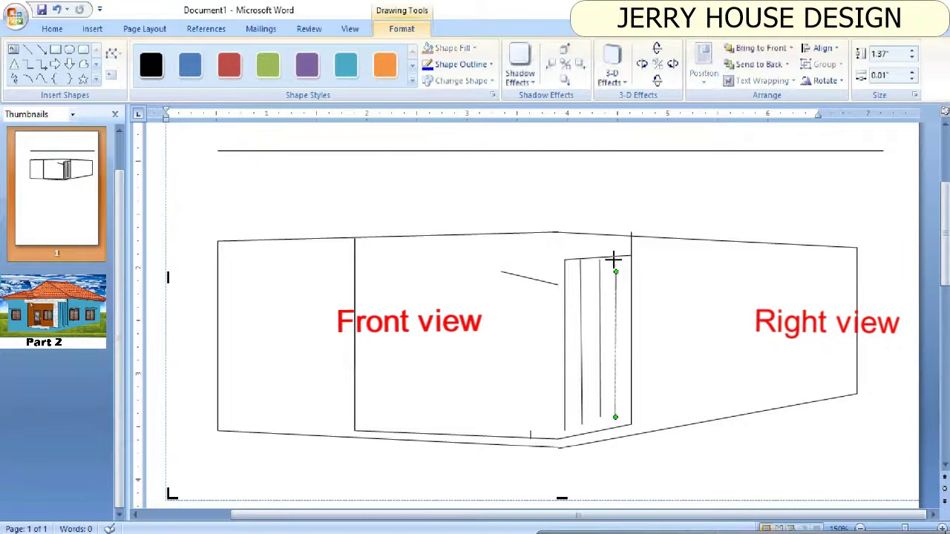
{"action": "left_click", "coordinate": [545, 281]}
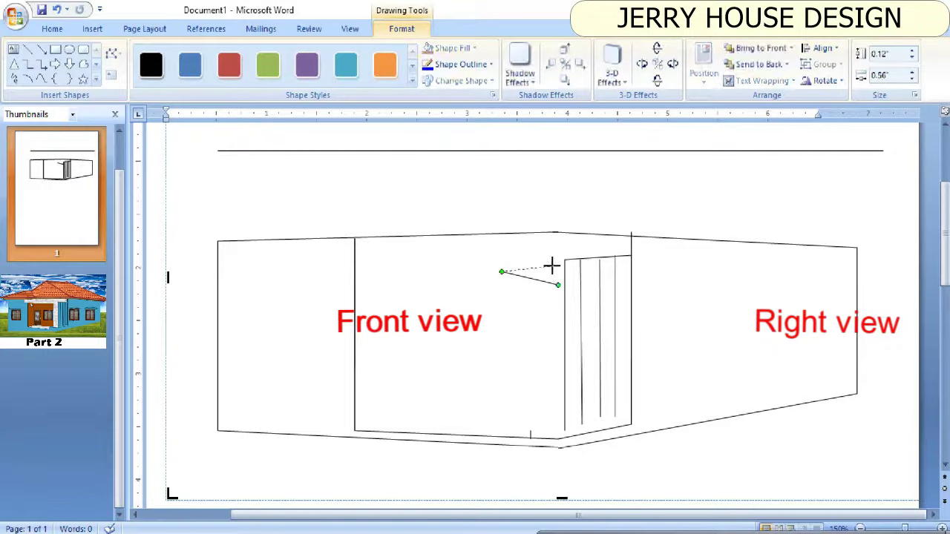
{"action": "mouse_move", "coordinate": [550, 265]}
{"action": "left_mouse_down"}
{"action": "mouse_move", "coordinate": [361, 255]}
{"action": "mouse_move", "coordinate": [339, 264]}
{"action": "left_mouse_up"}
{"action": "left_click", "coordinate": [562, 286]}
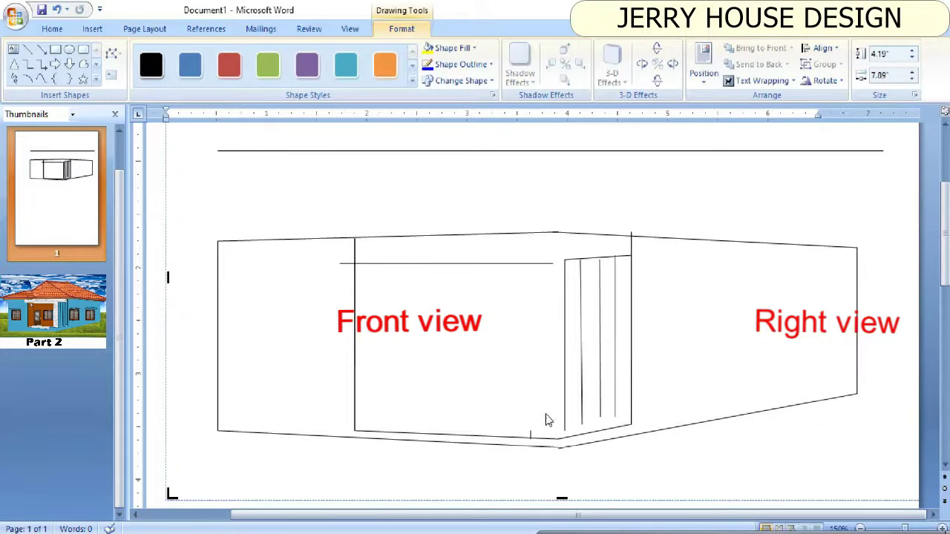
Step: Add a fourth vertical line inside the door panel
{"action": "left_click", "coordinate": [601, 271]}
{"action": "left_click", "coordinate": [27, 49]}
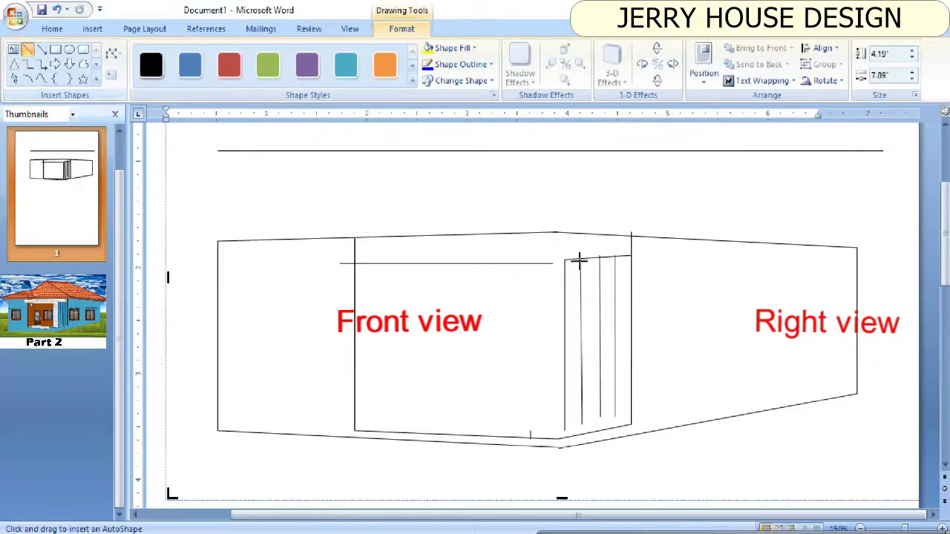
{"action": "left_click_drag", "start_coordinate": [578, 258], "coordinate": [577, 438]}
Step: Draw two more vertical lines inside the door and delete a misplaced line across its top
{"action": "scroll", "coordinate": [671, 386], "scroll_direction": "up", "scroll_amount": 2}
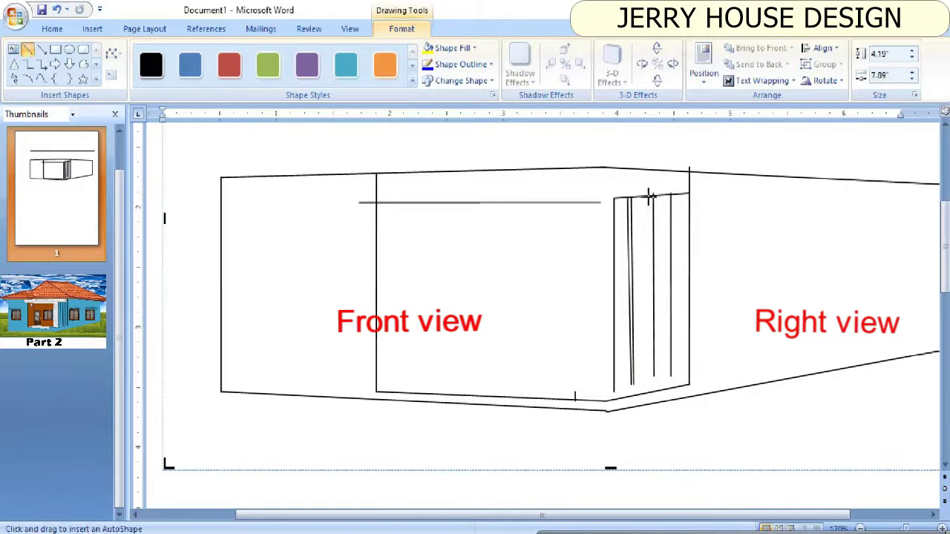
{"action": "left_click_drag", "start_coordinate": [649, 197], "coordinate": [650, 377]}
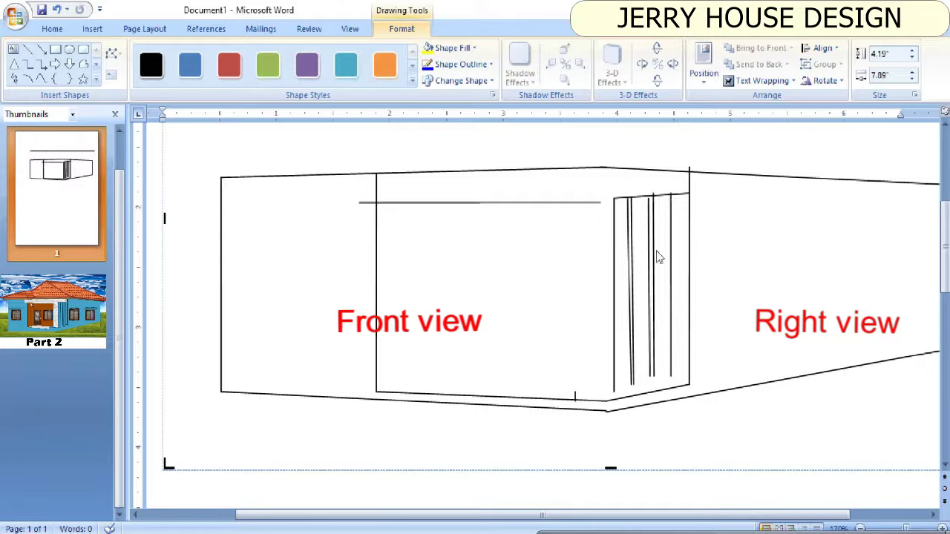
{"action": "left_click_drag", "start_coordinate": [667, 195], "coordinate": [667, 371]}
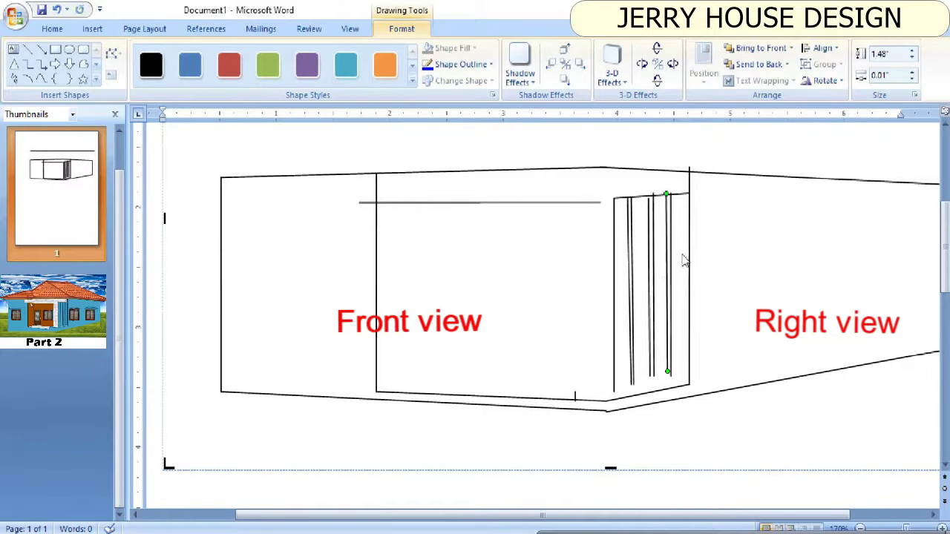
{"action": "left_click", "coordinate": [684, 259]}
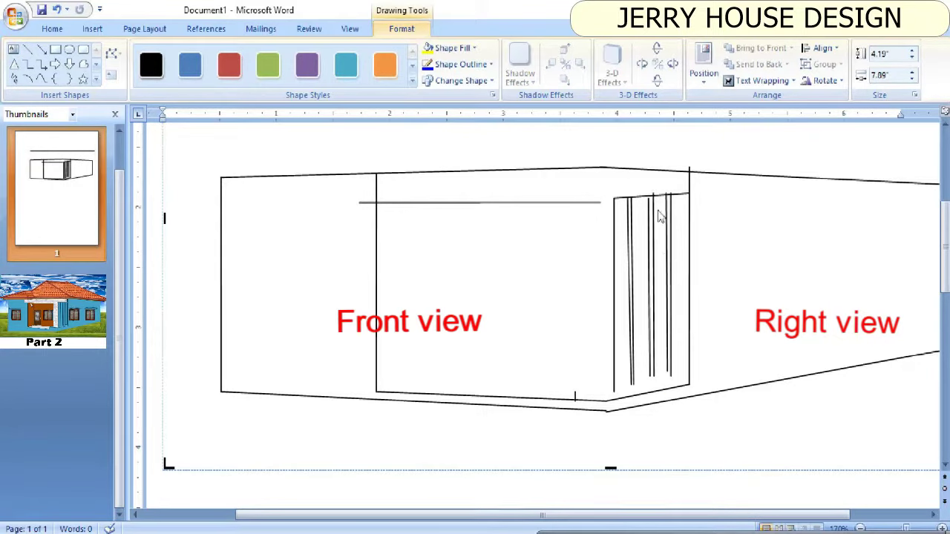
{"action": "mouse_move", "coordinate": [613, 199]}
{"action": "left_mouse_down"}
{"action": "mouse_move", "coordinate": [689, 194]}
{"action": "mouse_move", "coordinate": [684, 369]}
{"action": "left_mouse_up"}
{"action": "left_click", "coordinate": [714, 212]}
{"action": "left_click", "coordinate": [27, 49]}
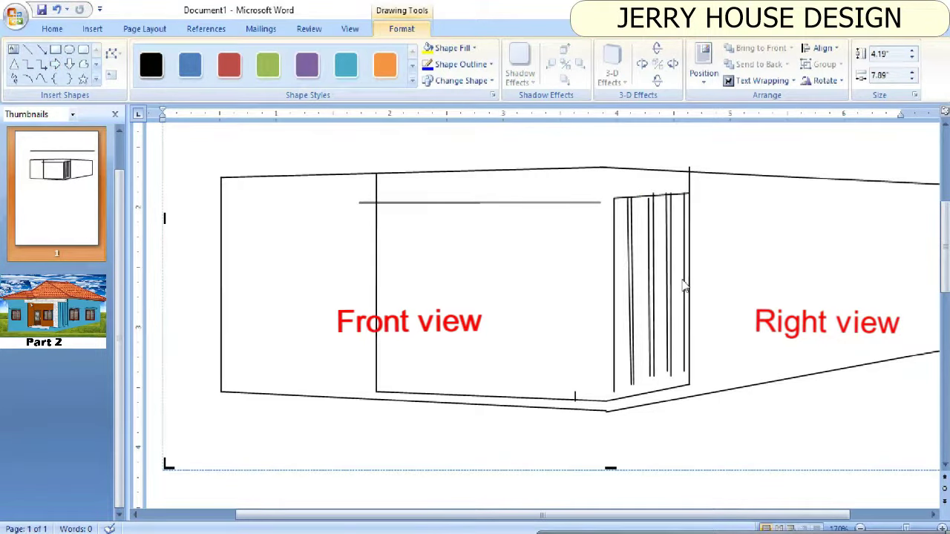
{"action": "left_click", "coordinate": [624, 199]}
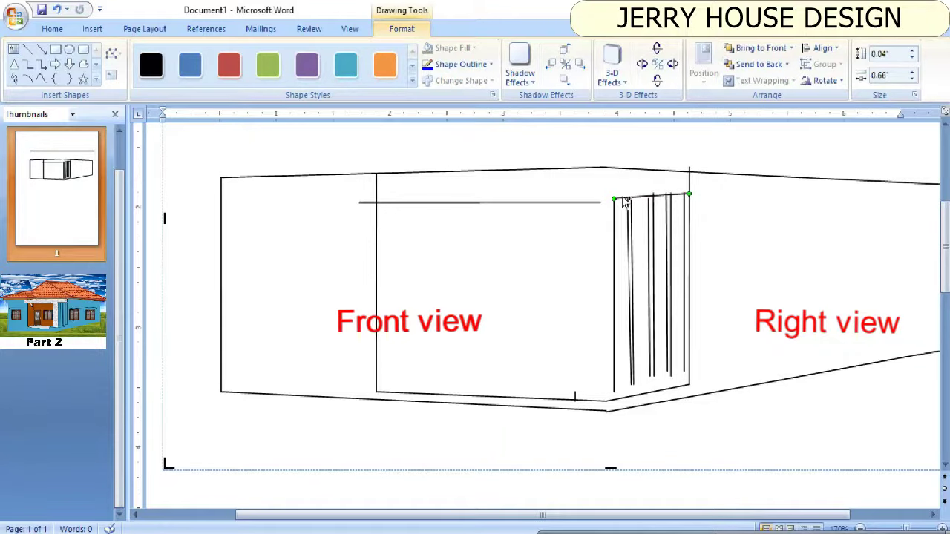
{"action": "key", "text": "Delete"}
Step: Cap the tops of the door panels with short horizontal lines and shorten one panel line's bottom
{"action": "left_click", "coordinate": [28, 49]}
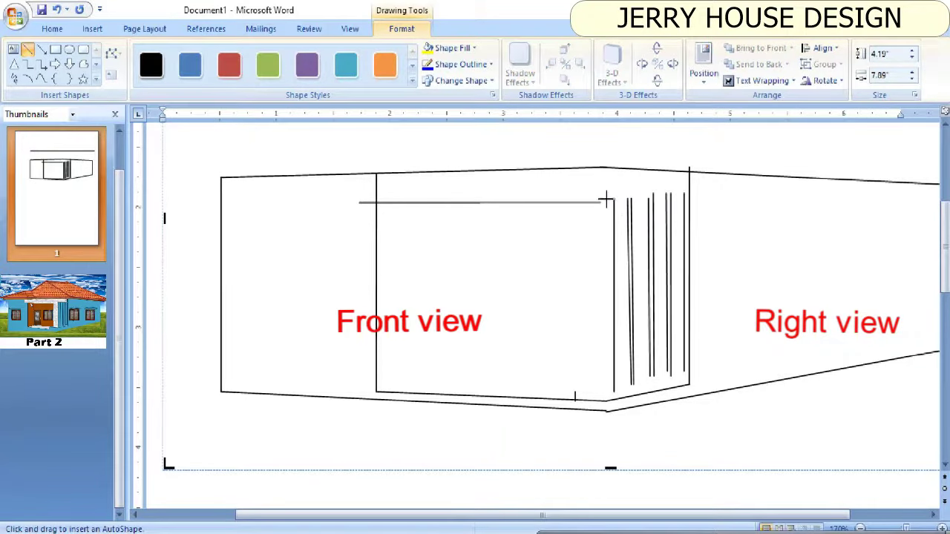
{"action": "mouse_move", "coordinate": [626, 194]}
{"action": "left_mouse_down"}
{"action": "mouse_move", "coordinate": [614, 199]}
{"action": "mouse_move", "coordinate": [668, 198]}
{"action": "left_mouse_up"}
{"action": "left_click", "coordinate": [28, 49]}
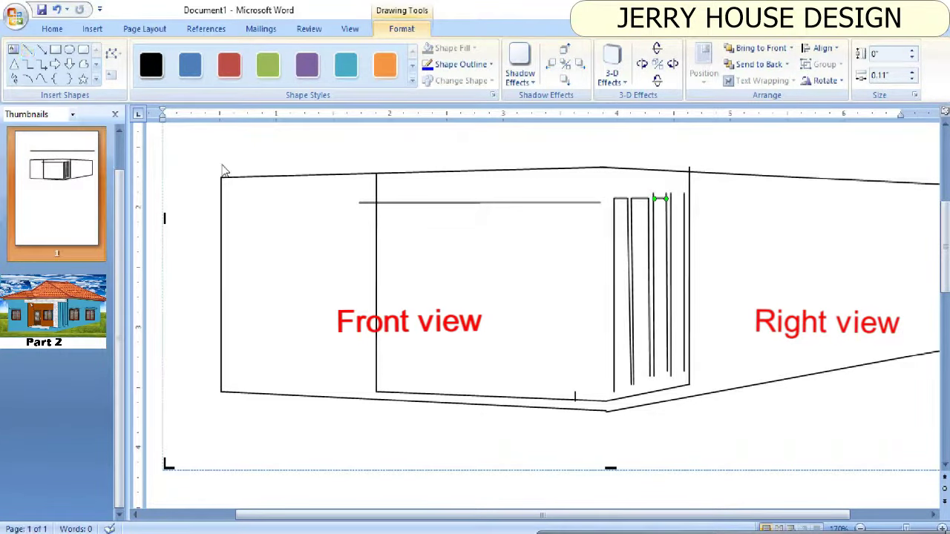
{"action": "left_click", "coordinate": [28, 49]}
{"action": "key", "text": "Escape"}
{"action": "left_click", "coordinate": [680, 197]}
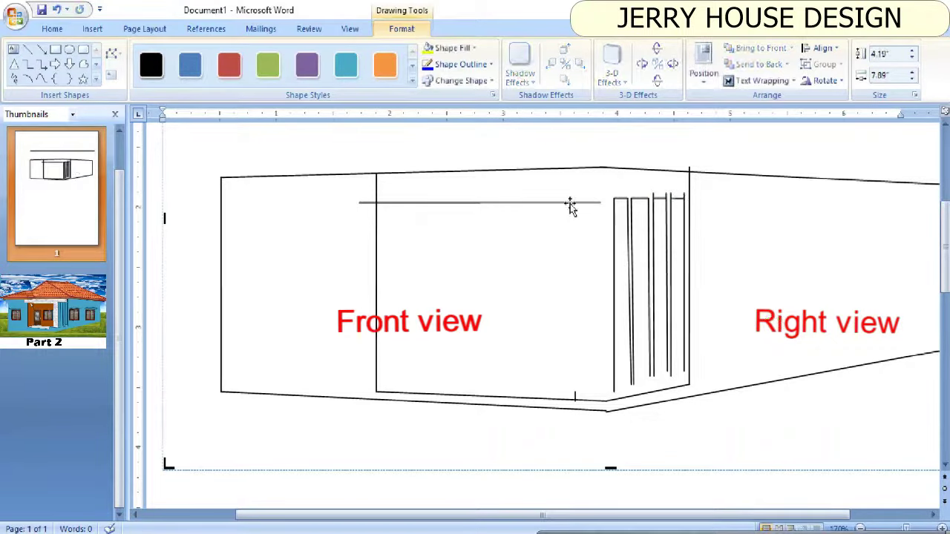
{"action": "left_click", "coordinate": [653, 195]}
{"action": "left_click", "coordinate": [941, 527]}
{"action": "left_click_drag", "start_coordinate": [676, 364], "coordinate": [689, 364]}
{"action": "left_click", "coordinate": [747, 377]}
Step: Draw a long vertical line beside the door
{"action": "scroll", "coordinate": [746, 377], "scroll_direction": "down", "scroll_amount": 2}
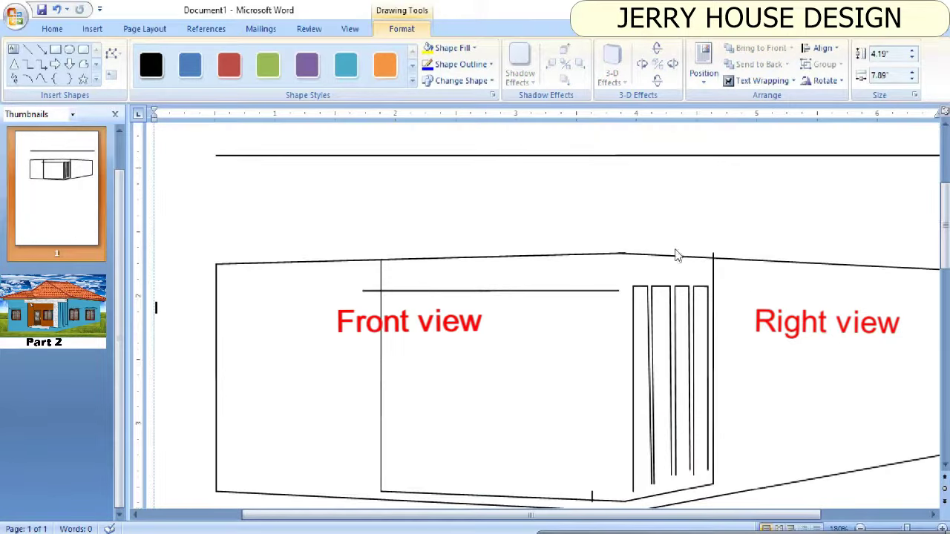
{"action": "left_click", "coordinate": [28, 49]}
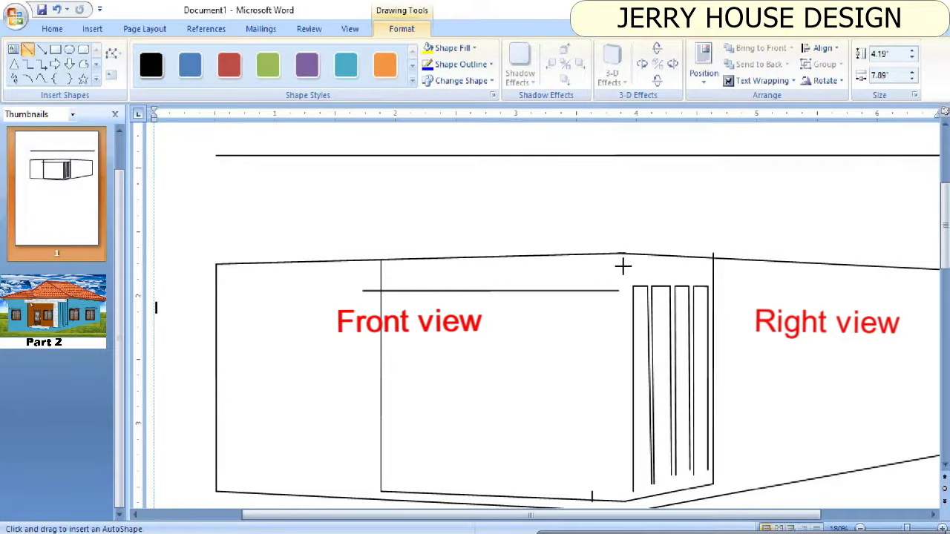
{"action": "left_click_drag", "start_coordinate": [622, 266], "coordinate": [625, 491]}
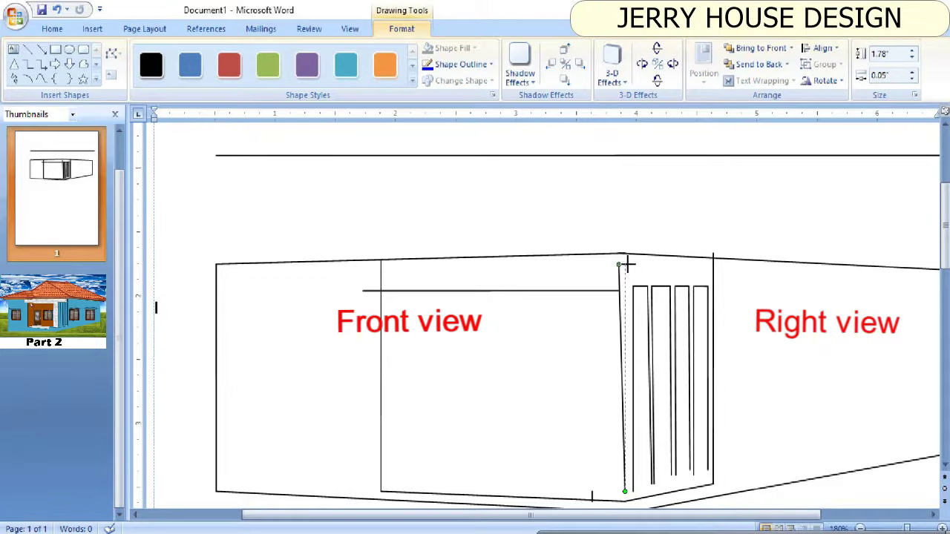
{"action": "left_click", "coordinate": [596, 333]}
{"action": "scroll", "coordinate": [597, 338], "scroll_direction": "down", "scroll_amount": 2}
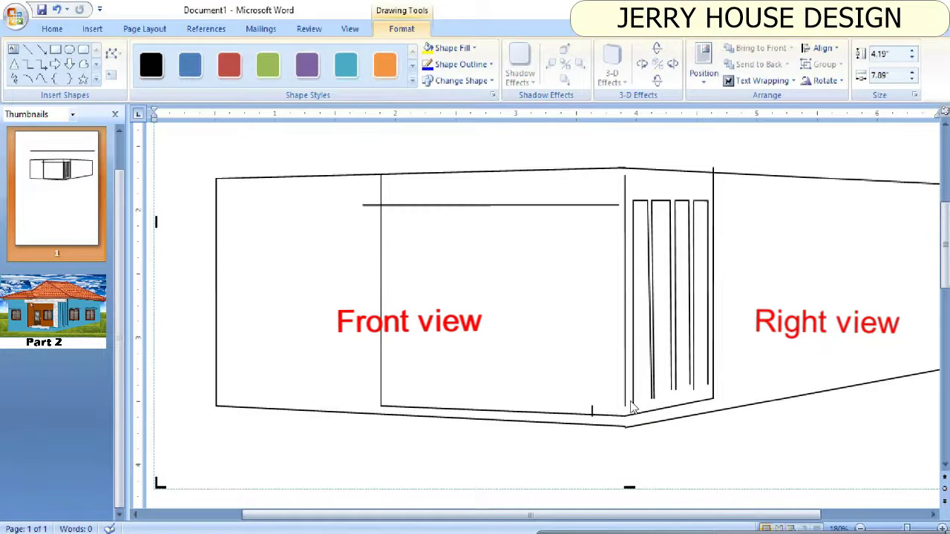
{"action": "scroll", "coordinate": [624, 356], "scroll_direction": "up", "scroll_amount": 2}
{"action": "mouse_move", "coordinate": [616, 290]}
{"action": "left_mouse_down"}
{"action": "mouse_move", "coordinate": [589, 290]}
{"action": "mouse_move", "coordinate": [602, 491]}
{"action": "left_mouse_up"}
Step: Add a jamb line left of the door, a short step line, and a slanted base line
{"action": "left_click", "coordinate": [28, 49]}
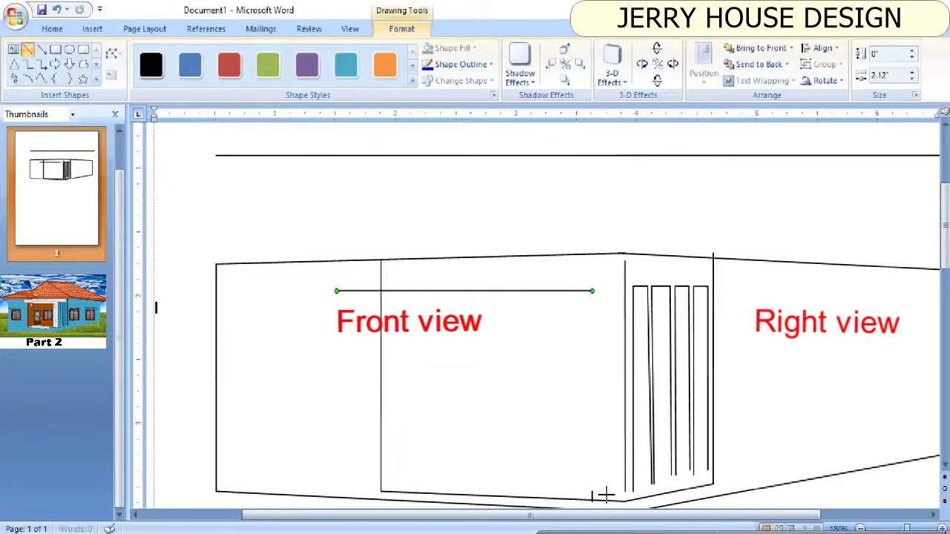
{"action": "left_click_drag", "start_coordinate": [602, 487], "coordinate": [648, 484]}
{"action": "left_click", "coordinate": [645, 348]}
{"action": "left_click", "coordinate": [670, 470]}
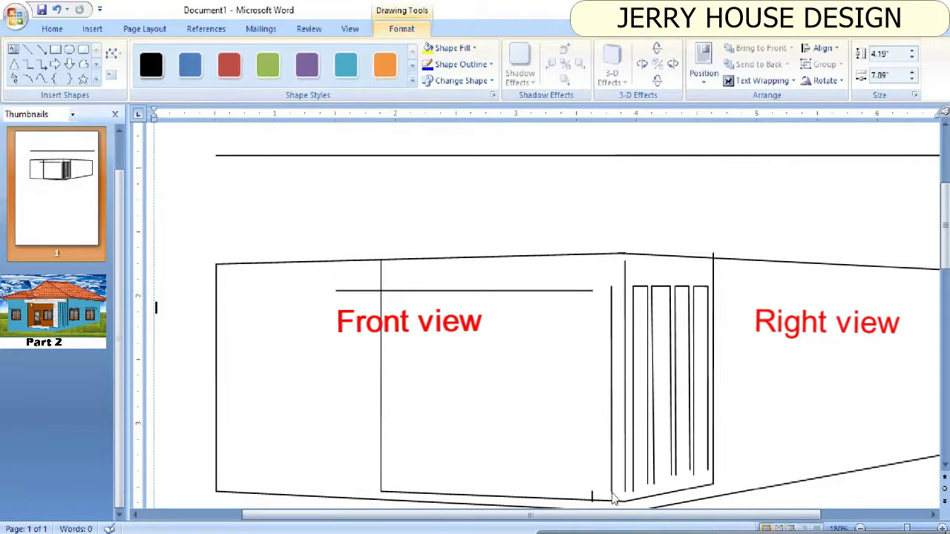
{"action": "left_click", "coordinate": [28, 49]}
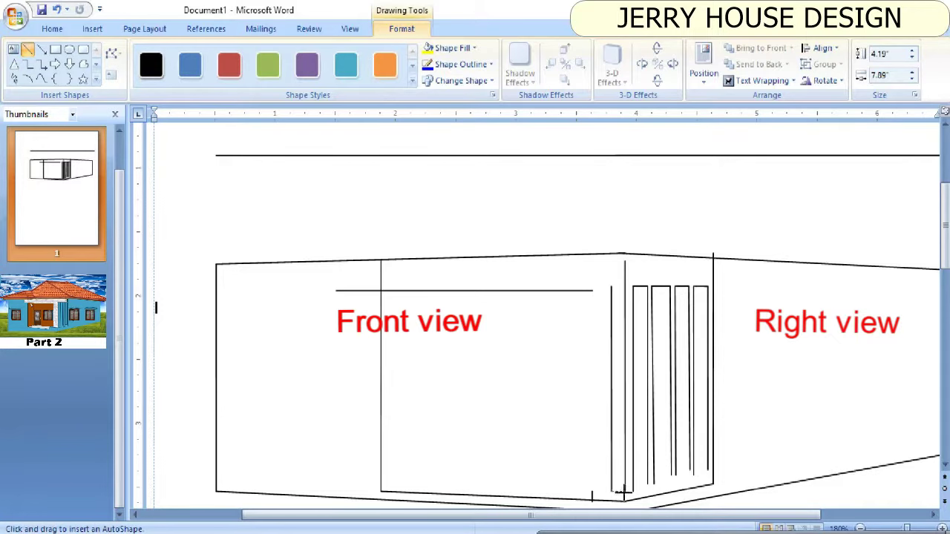
{"action": "left_click_drag", "start_coordinate": [611, 492], "coordinate": [625, 491]}
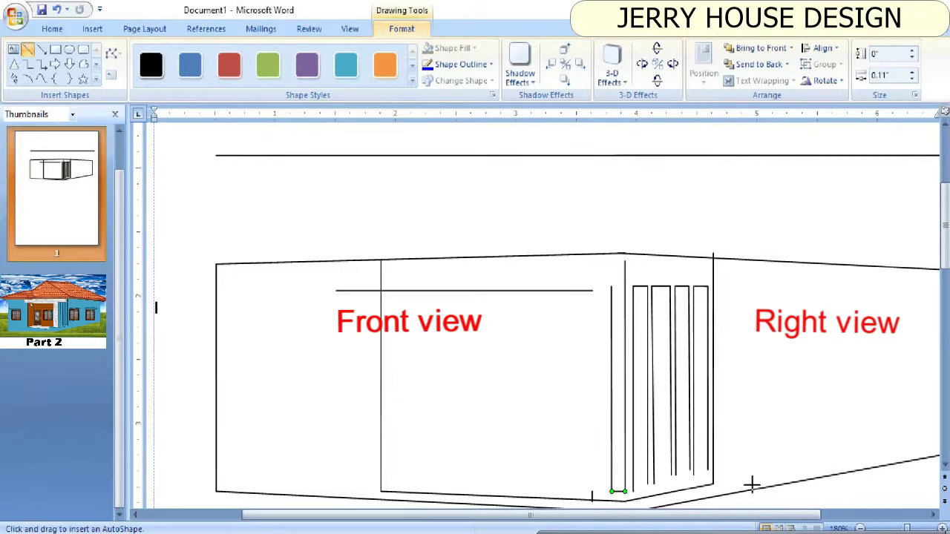
{"action": "left_click_drag", "start_coordinate": [812, 452], "coordinate": [632, 491]}
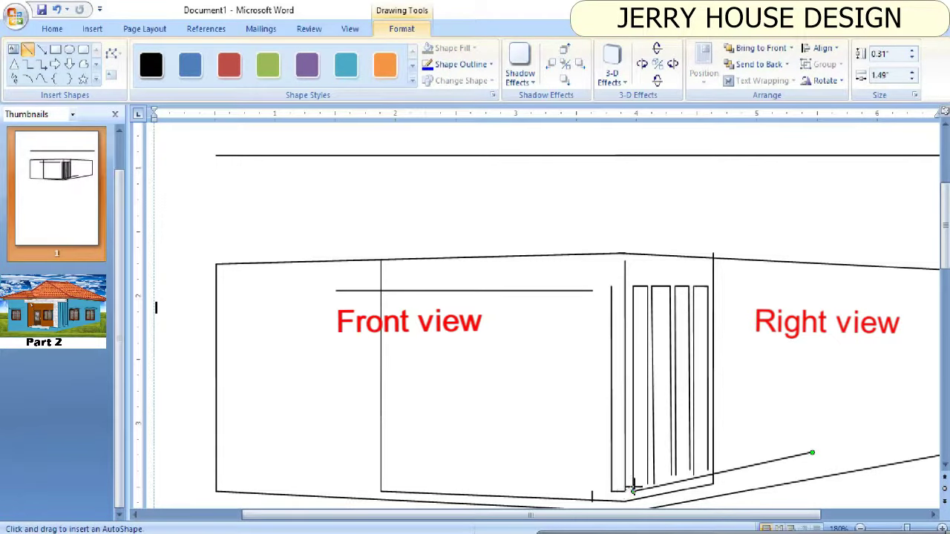
Step: Add a tiny line at the base corner; undo a trial perspective line along the step
{"action": "scroll", "coordinate": [631, 416], "scroll_direction": "down", "scroll_amount": 2}
{"action": "scroll", "coordinate": [685, 314], "scroll_direction": "up", "scroll_amount": 2, "text": "ctrl"}
{"action": "scroll", "coordinate": [685, 314], "scroll_direction": "down", "scroll_amount": 5}
{"action": "left_click_drag", "start_coordinate": [684, 342], "coordinate": [694, 337]}
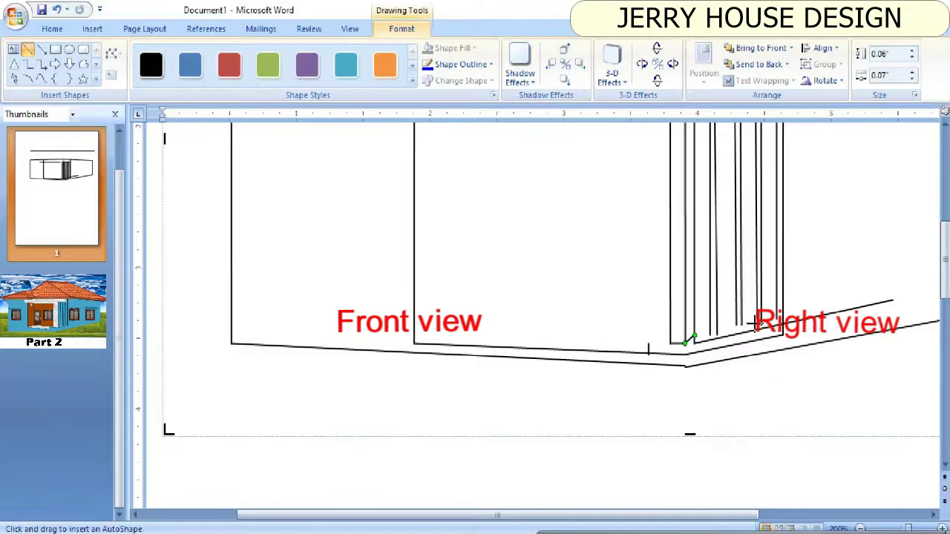
{"action": "scroll", "coordinate": [914, 501], "scroll_direction": "down", "scroll_amount": 3}
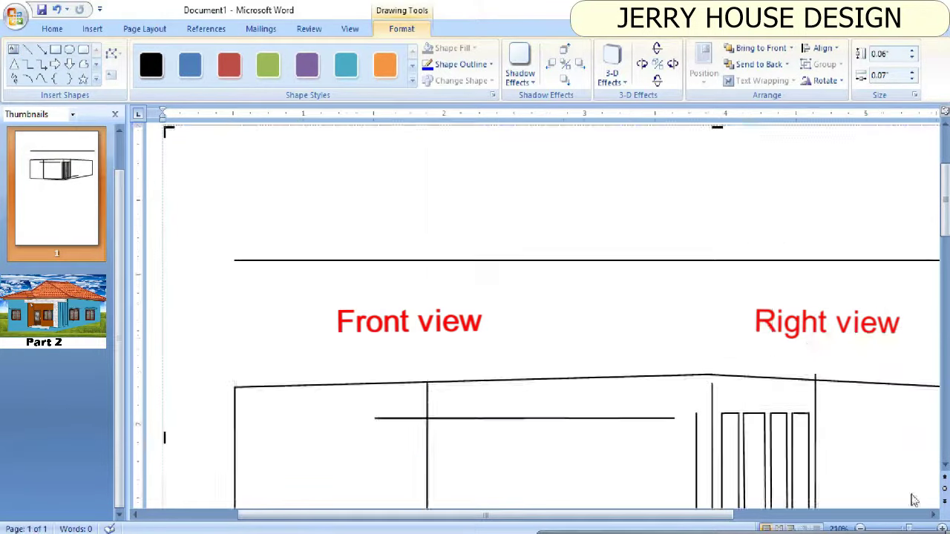
{"action": "scroll", "coordinate": [914, 500], "scroll_direction": "down", "scroll_amount": 5}
{"action": "left_click", "coordinate": [727, 447]}
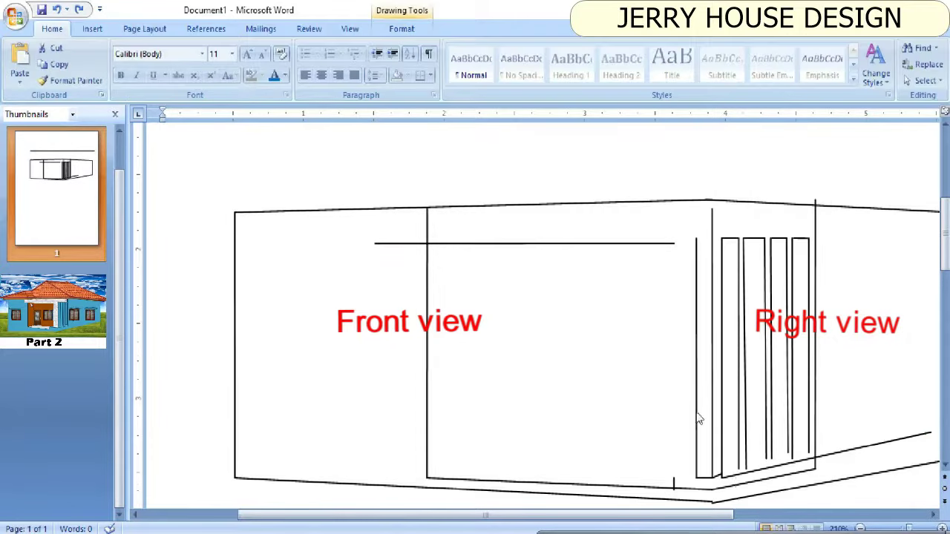
{"action": "left_click", "coordinate": [727, 455]}
{"action": "mouse_move", "coordinate": [931, 433]}
{"action": "left_mouse_down"}
{"action": "mouse_move", "coordinate": [722, 479]}
{"action": "mouse_move", "coordinate": [809, 453]}
{"action": "left_mouse_up"}
{"action": "key", "text": "ctrl+z"}
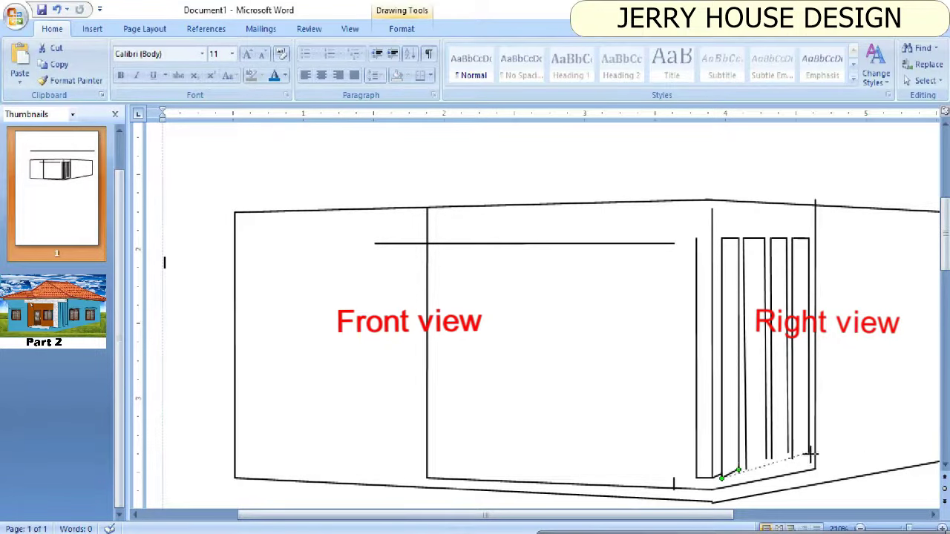
Step: Shift the short vertical line right between the door panels and move the slanted line onto the right wall
{"action": "left_click", "coordinate": [720, 475]}
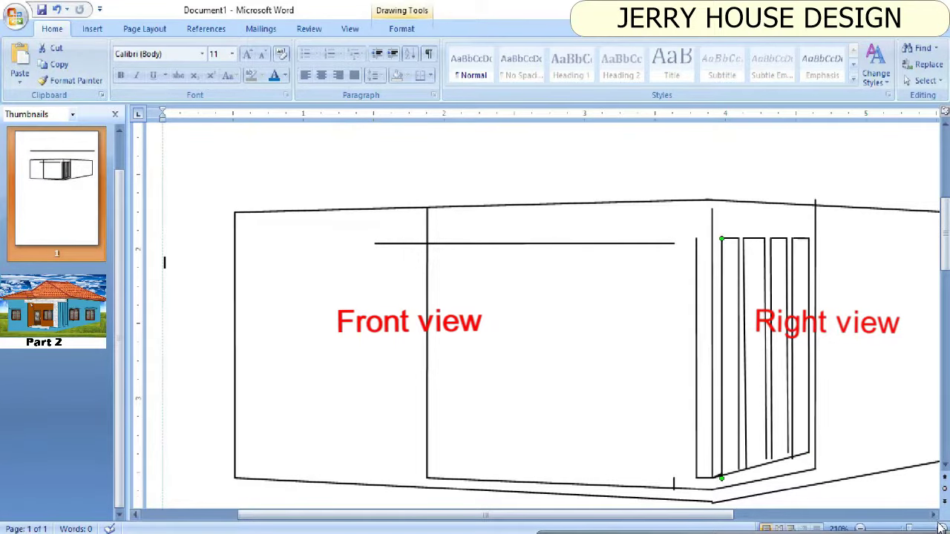
{"action": "scroll", "coordinate": [716, 479], "scroll_direction": "up", "scroll_amount": 1}
{"action": "left_click_drag", "start_coordinate": [507, 462], "coordinate": [553, 449]}
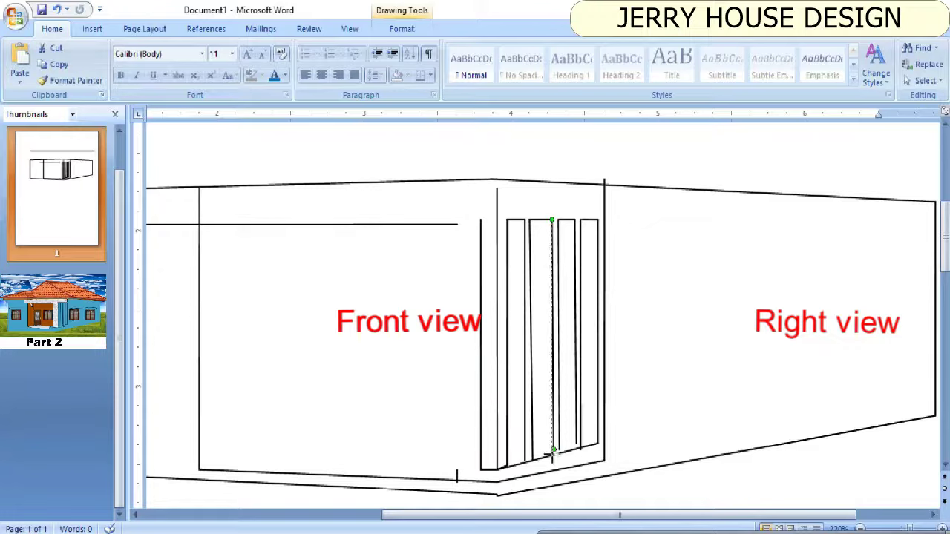
{"action": "left_click_drag", "start_coordinate": [553, 450], "coordinate": [583, 447]}
{"action": "left_click", "coordinate": [591, 448]}
{"action": "left_click_drag", "start_coordinate": [524, 475], "coordinate": [557, 466]}
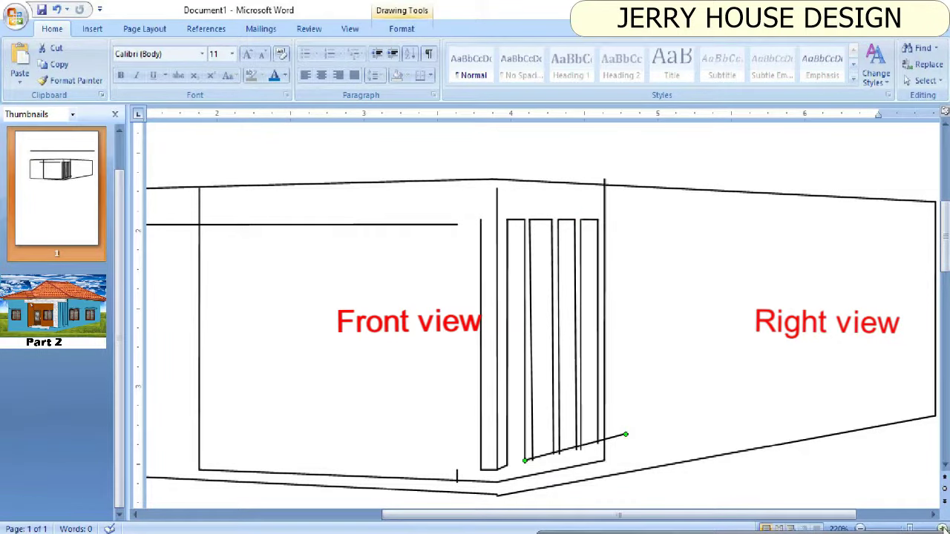
{"action": "mouse_move", "coordinate": [716, 518]}
{"action": "left_mouse_down"}
{"action": "mouse_move", "coordinate": [573, 518]}
{"action": "mouse_move", "coordinate": [740, 518]}
{"action": "left_mouse_up"}
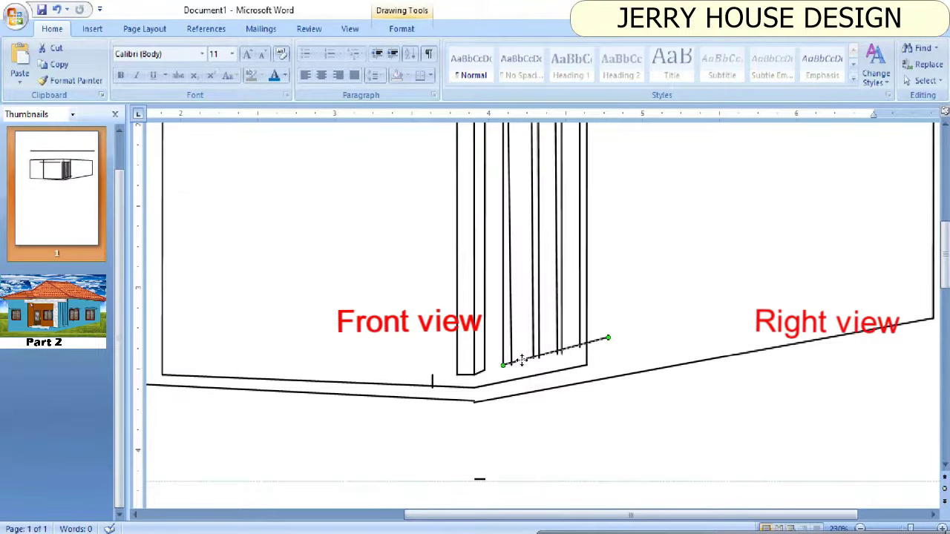
{"action": "left_click_drag", "start_coordinate": [540, 360], "coordinate": [680, 320]}
{"action": "left_click", "coordinate": [92, 29]}
Step: Draw a first short line near the pillar bottoms with the Line shape
{"action": "left_click", "coordinate": [210, 63]}
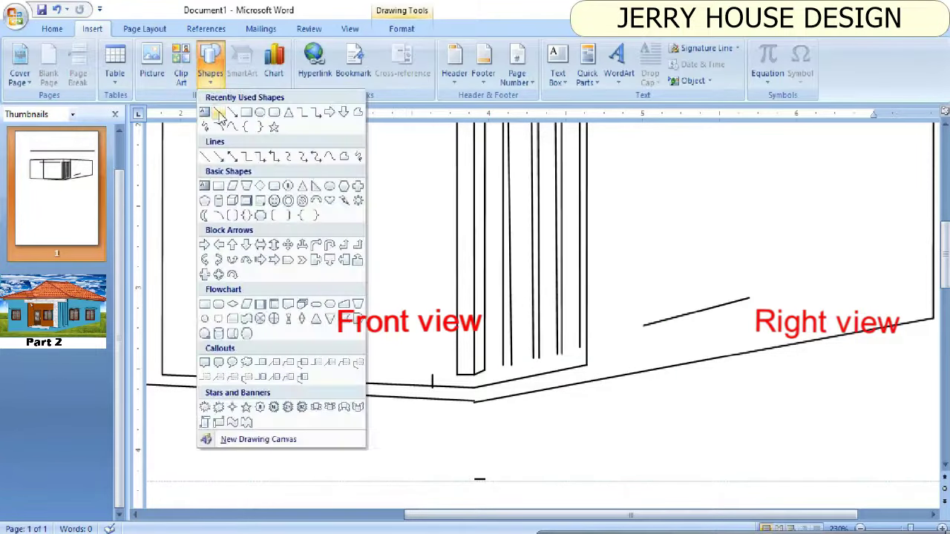
{"action": "left_click", "coordinate": [217, 111]}
{"action": "left_click_drag", "start_coordinate": [503, 364], "coordinate": [524, 359]}
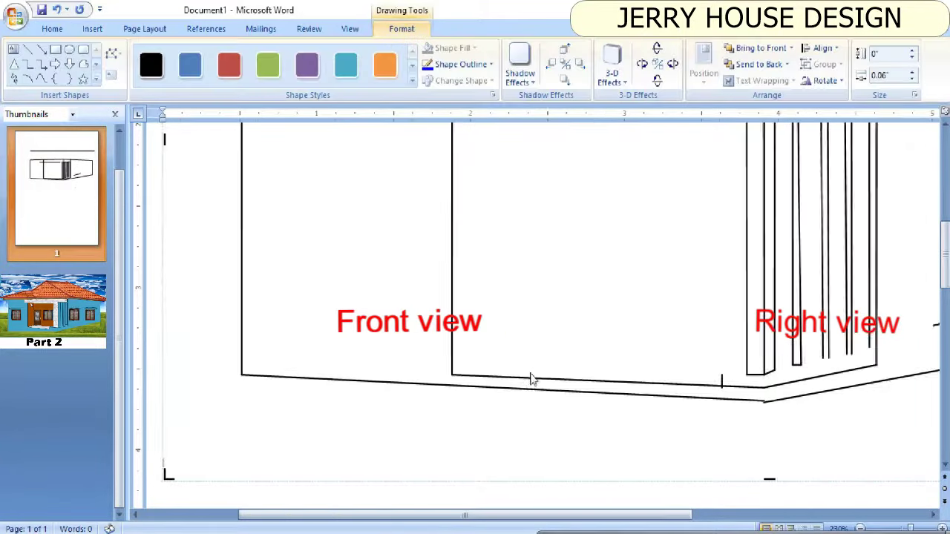
{"action": "scroll", "coordinate": [386, 364], "scroll_direction": "down", "scroll_amount": 3}
{"action": "scroll", "coordinate": [385, 363], "scroll_direction": "up", "scroll_amount": 5}
{"action": "left_click_drag", "start_coordinate": [464, 516], "coordinate": [618, 516]}
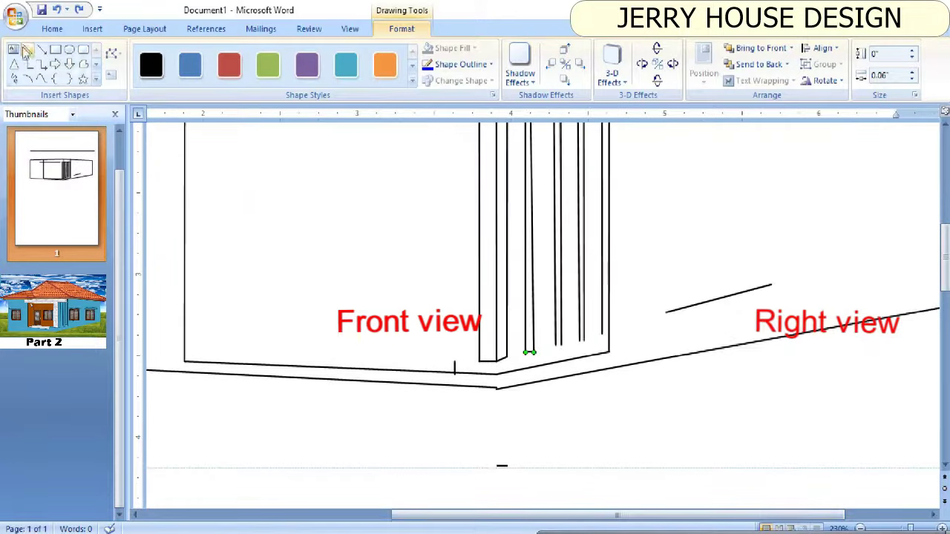
Step: Close three more pillar strip bottoms with short connecting lines
{"action": "left_click", "coordinate": [27, 49]}
{"action": "left_click_drag", "start_coordinate": [555, 344], "coordinate": [610, 334]}
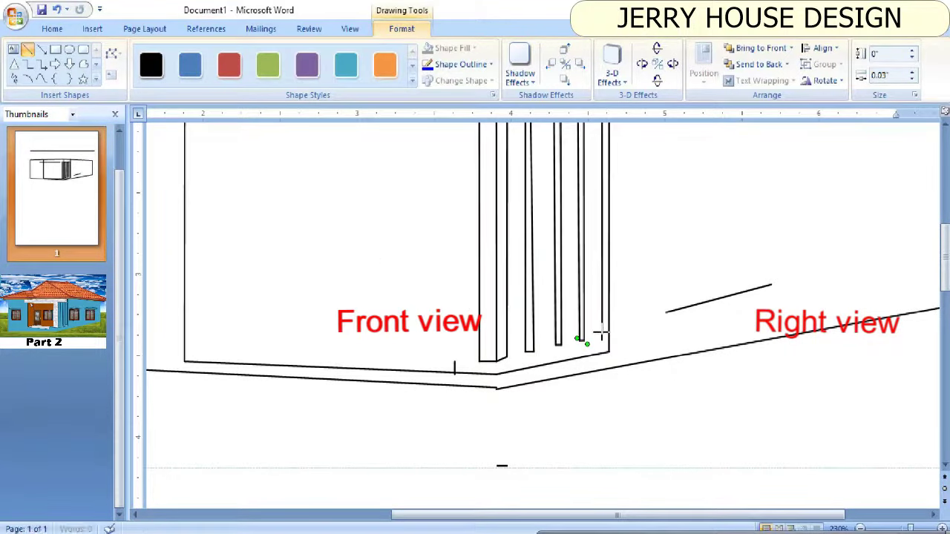
{"action": "left_click", "coordinate": [27, 49]}
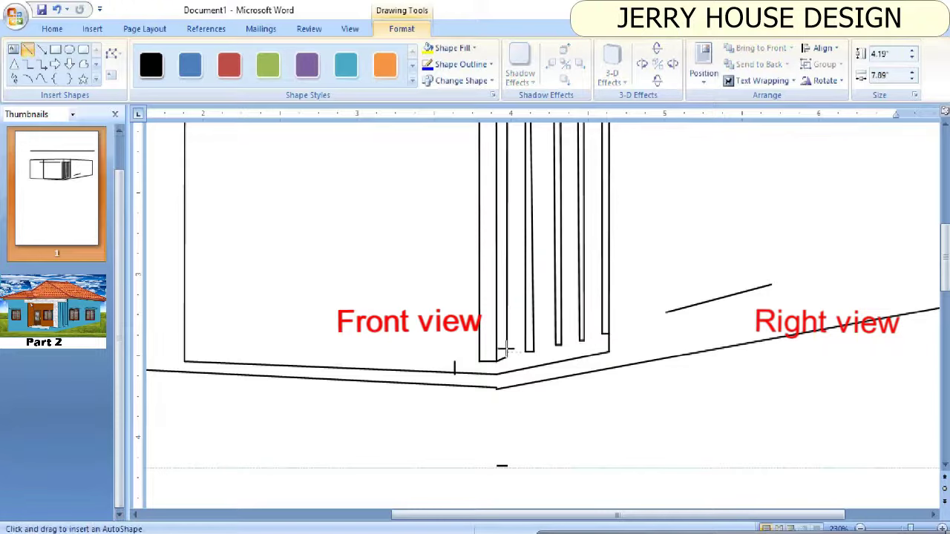
{"action": "left_click_drag", "start_coordinate": [507, 353], "coordinate": [603, 335]}
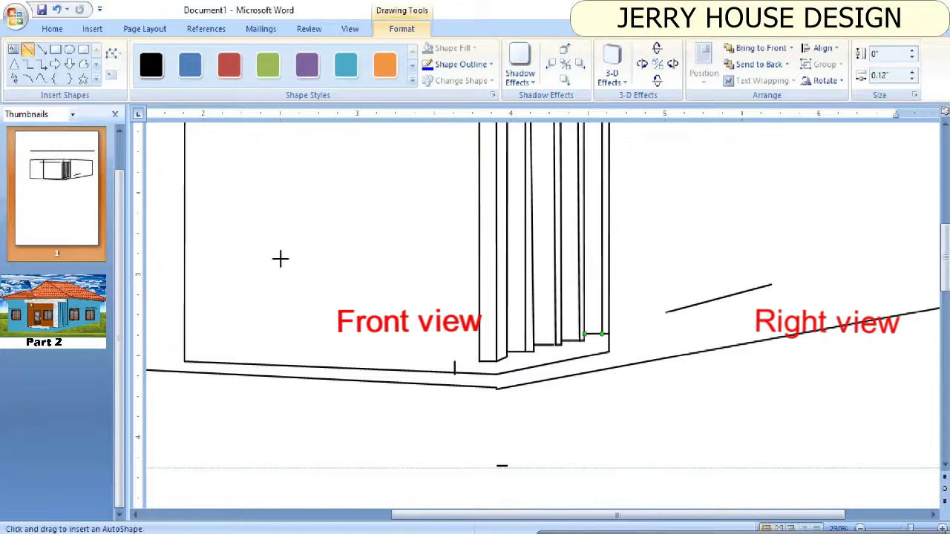
{"action": "left_click", "coordinate": [29, 51]}
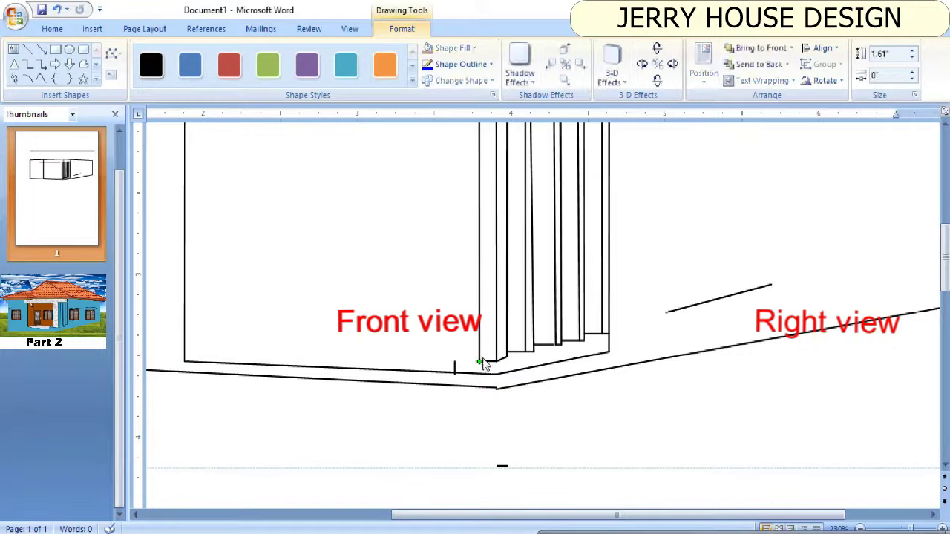
{"action": "left_click_drag", "start_coordinate": [496, 361], "coordinate": [455, 374]}
{"action": "scroll", "coordinate": [516, 410], "scroll_direction": "down", "scroll_amount": 3, "text": "ctrl"}
{"action": "scroll", "coordinate": [564, 412], "scroll_direction": "down", "scroll_amount": 2, "text": "ctrl"}
{"action": "scroll", "coordinate": [631, 412], "scroll_direction": "down", "scroll_amount": 2, "text": "ctrl"}
{"action": "scroll", "coordinate": [704, 414], "scroll_direction": "down", "scroll_amount": 2, "text": "ctrl"}
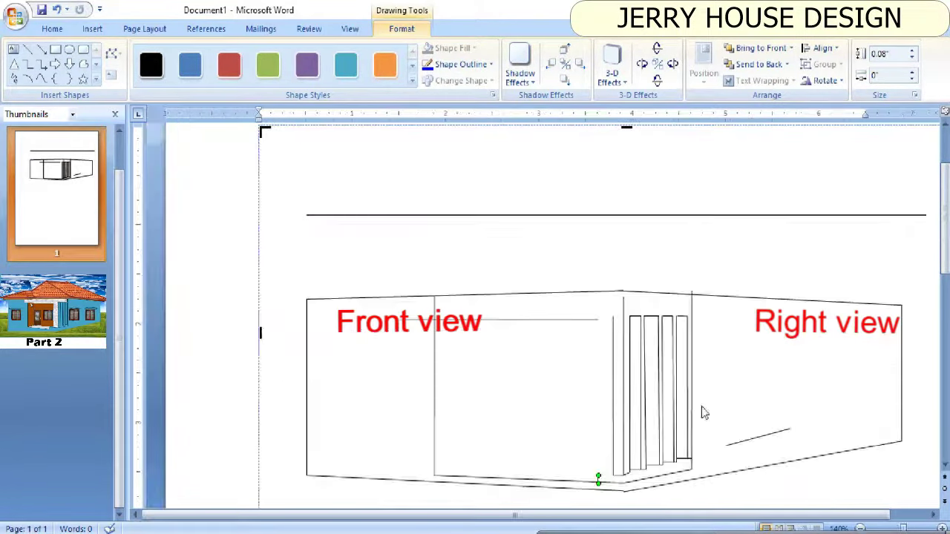
{"action": "left_click", "coordinate": [28, 49]}
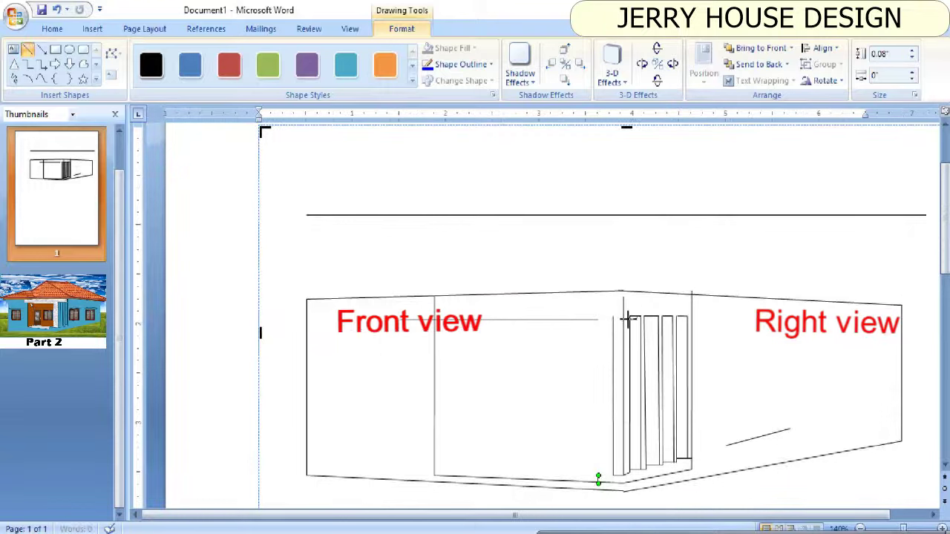
{"action": "left_click", "coordinate": [627, 319]}
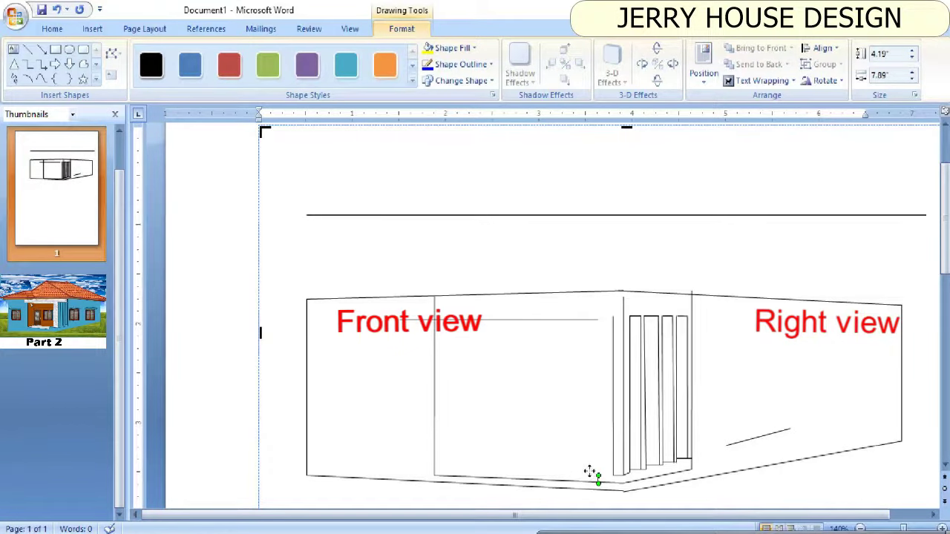
{"action": "scroll", "coordinate": [569, 451], "scroll_direction": "up", "scroll_amount": 2, "text": "ctrl"}
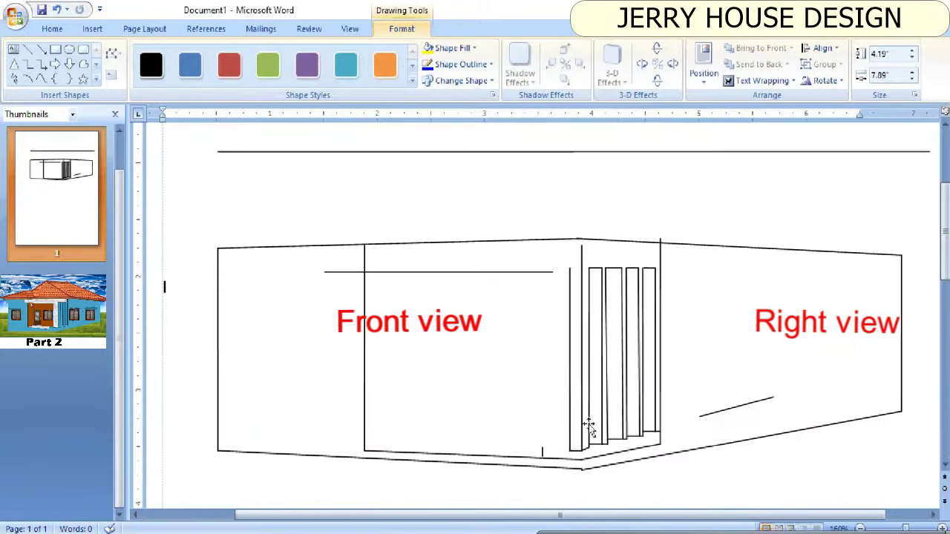
Step: Move the short sloped line down to the front base and add a short vertical step edge
{"action": "left_click", "coordinate": [737, 405]}
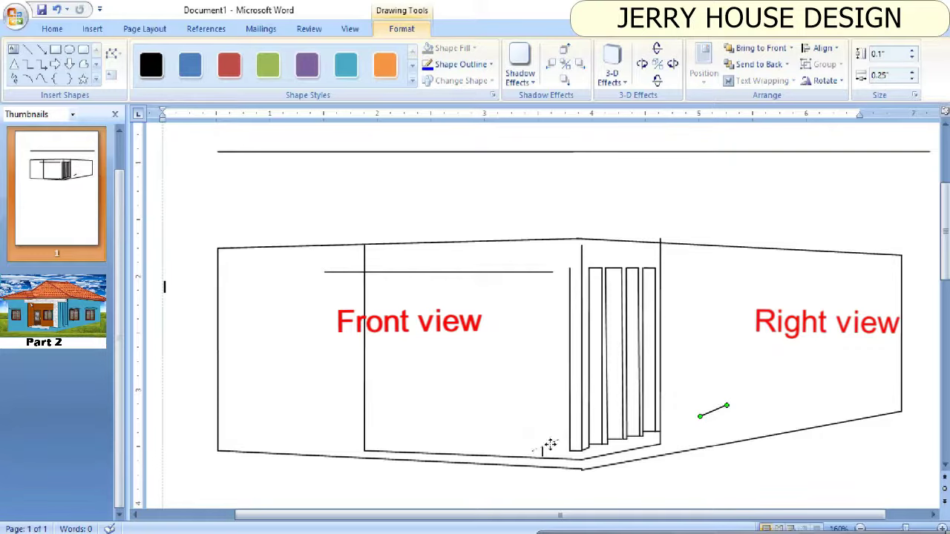
{"action": "left_click_drag", "start_coordinate": [557, 451], "coordinate": [557, 449]}
{"action": "left_click", "coordinate": [653, 454]}
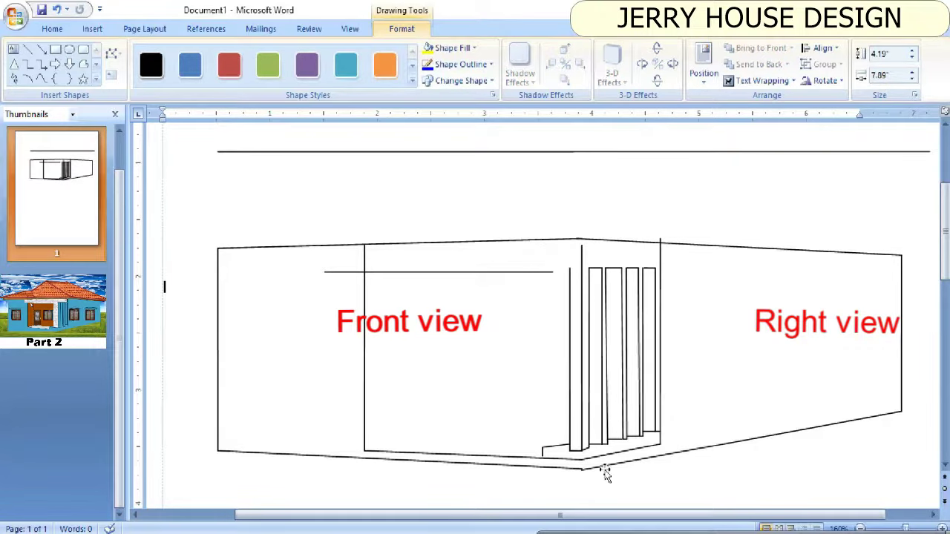
{"action": "scroll", "coordinate": [582, 389], "scroll_direction": "down", "scroll_amount": 4}
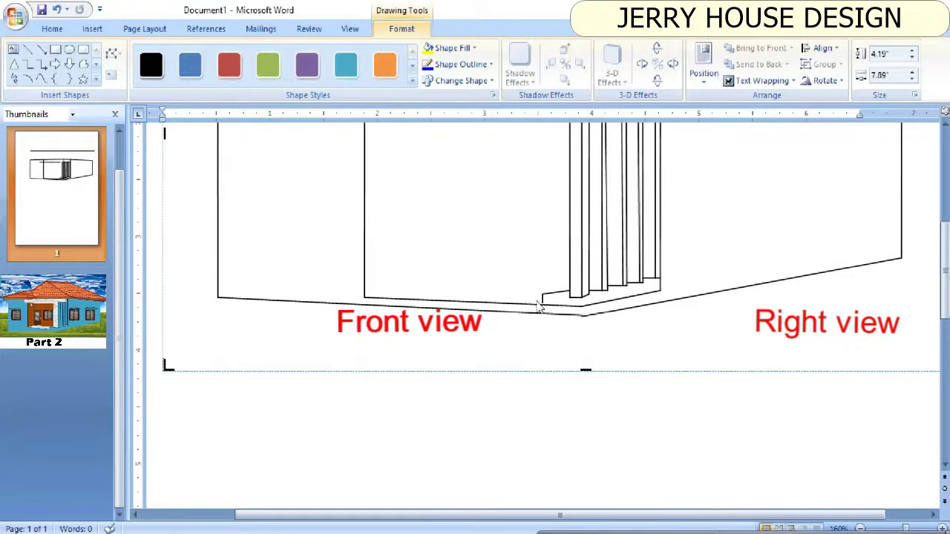
{"action": "mouse_move", "coordinate": [581, 305]}
{"action": "left_mouse_down"}
{"action": "mouse_move", "coordinate": [581, 315]}
{"action": "mouse_move", "coordinate": [582, 305]}
{"action": "left_mouse_up"}
{"action": "left_click", "coordinate": [33, 55]}
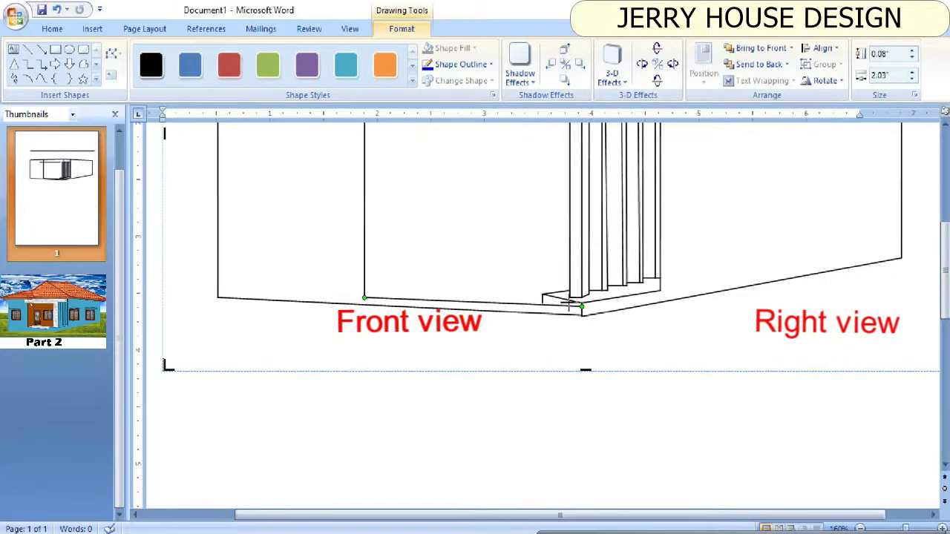
{"action": "scroll", "coordinate": [511, 293], "scroll_direction": "up", "scroll_amount": 3}
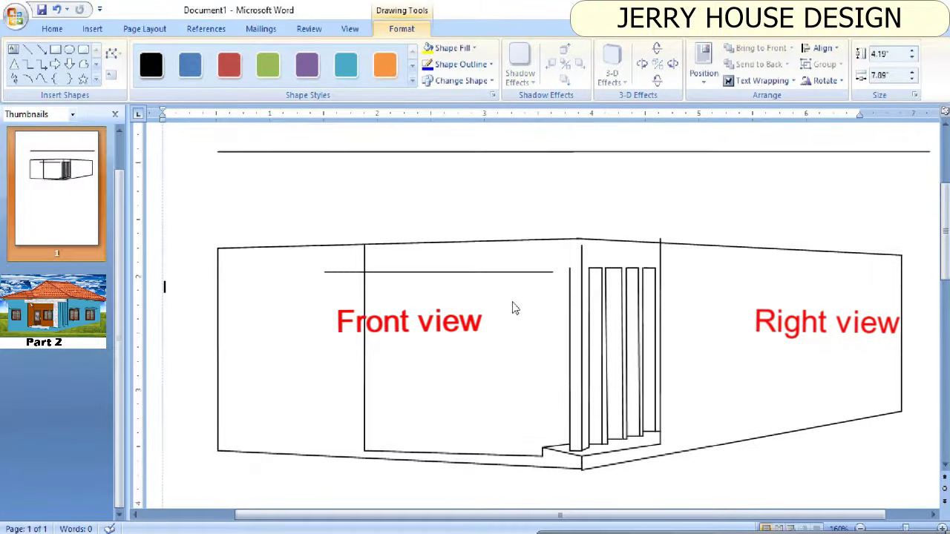
Step: Check the step's ledge line and corner line against the front wall's bottom edge
{"action": "left_click", "coordinate": [571, 456]}
{"action": "scroll", "coordinate": [613, 431], "scroll_direction": "up", "scroll_amount": 2}
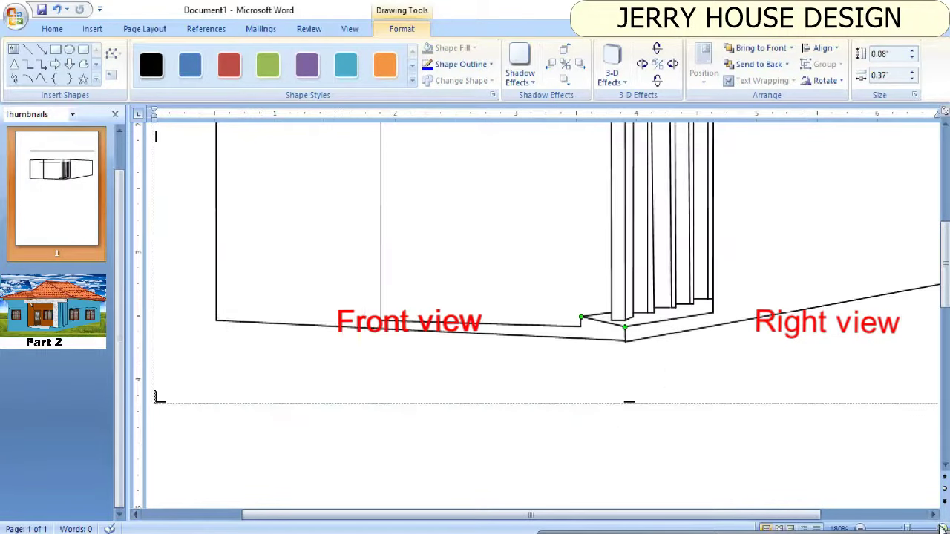
{"action": "left_click", "coordinate": [611, 429]}
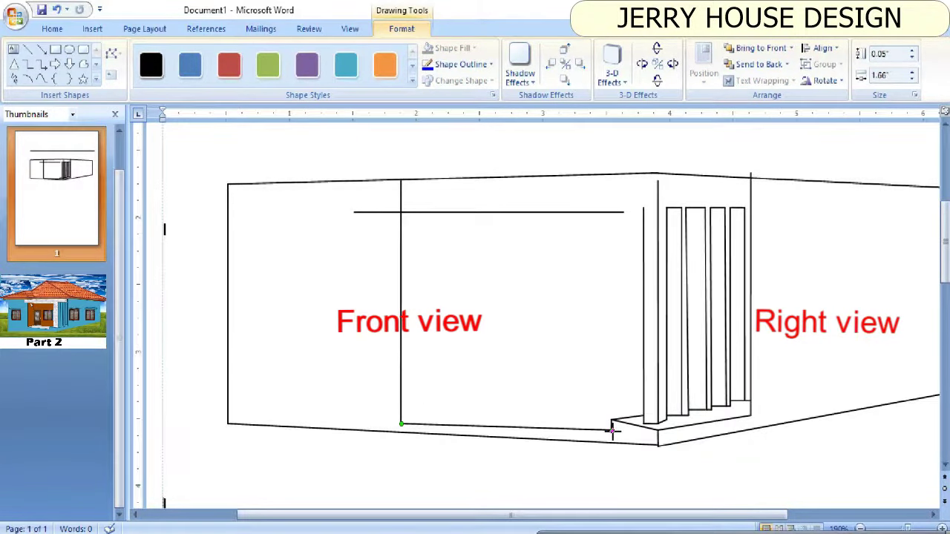
{"action": "left_click", "coordinate": [607, 422]}
{"action": "left_click", "coordinate": [609, 423]}
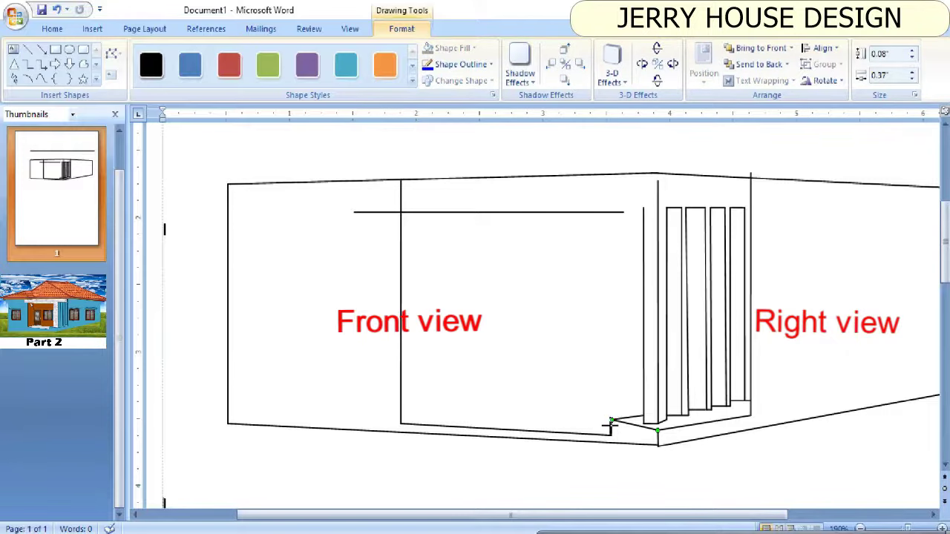
{"action": "left_click", "coordinate": [607, 424]}
{"action": "left_click", "coordinate": [613, 422]}
{"action": "left_click", "coordinate": [664, 441]}
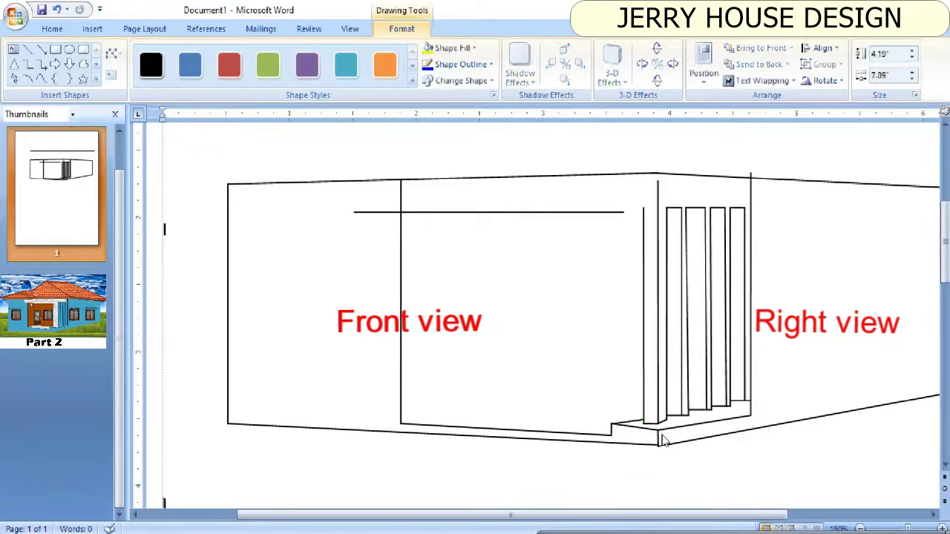
{"action": "left_click", "coordinate": [658, 434]}
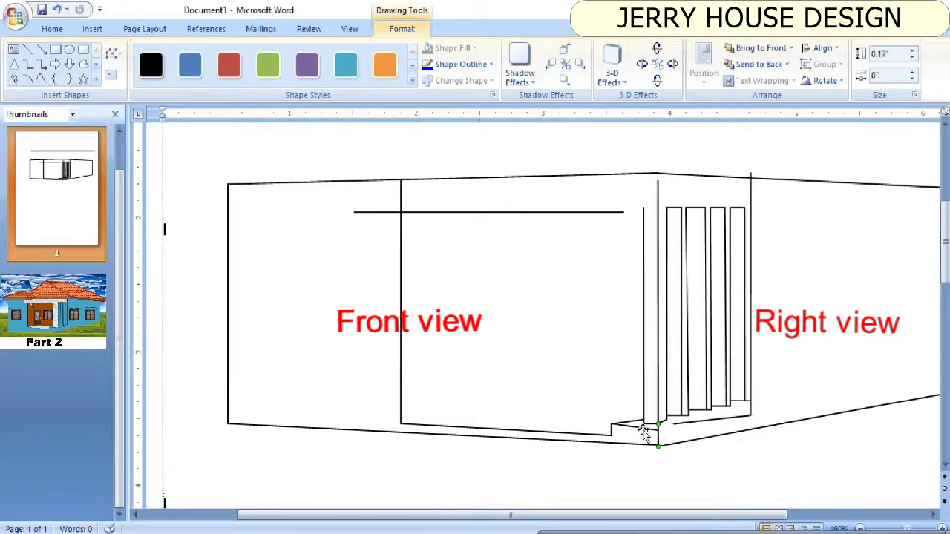
{"action": "left_click", "coordinate": [645, 434]}
Step: Nudge the step's ledge line so it meets the corner
{"action": "scroll", "coordinate": [710, 269], "scroll_direction": "down", "scroll_amount": 3}
{"action": "left_click", "coordinate": [731, 254]}
{"action": "left_click", "coordinate": [731, 253]}
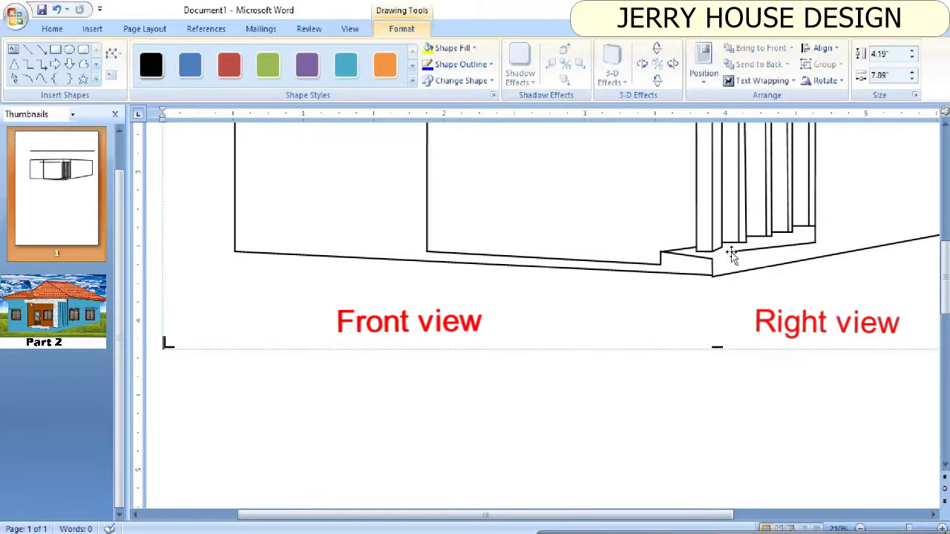
{"action": "left_click", "coordinate": [731, 254]}
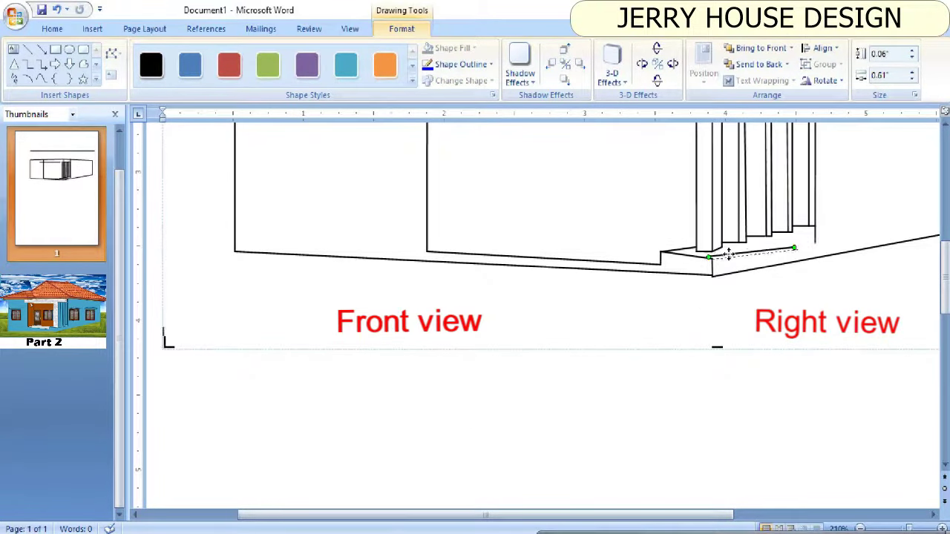
{"action": "left_click_drag", "start_coordinate": [731, 254], "coordinate": [735, 257]}
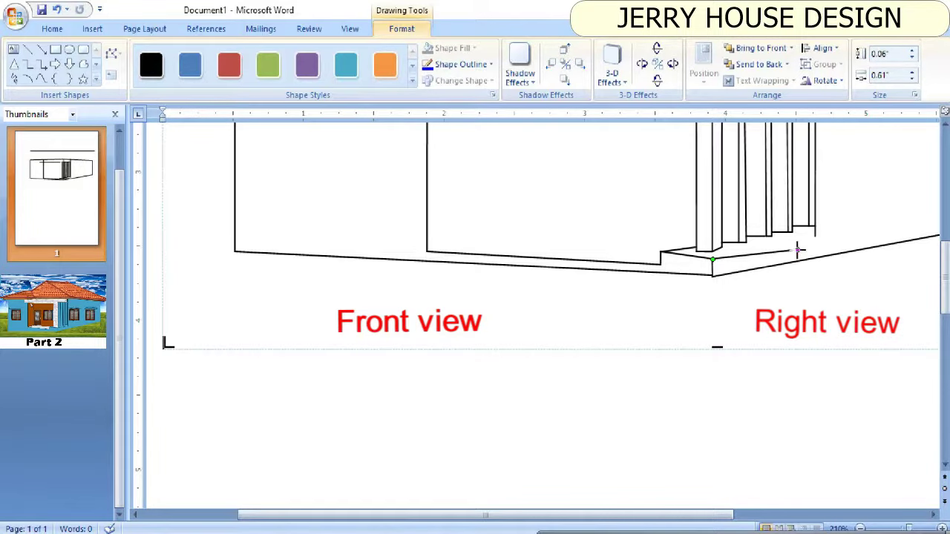
{"action": "left_click", "coordinate": [834, 233]}
{"action": "left_click", "coordinate": [852, 520]}
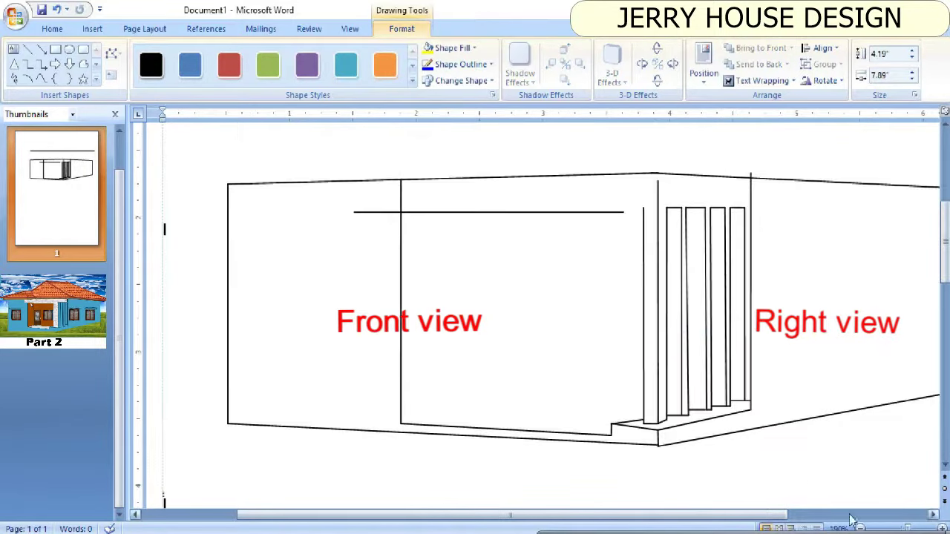
{"action": "left_click", "coordinate": [852, 519]}
{"action": "left_click", "coordinate": [590, 143]}
{"action": "left_click", "coordinate": [636, 442]}
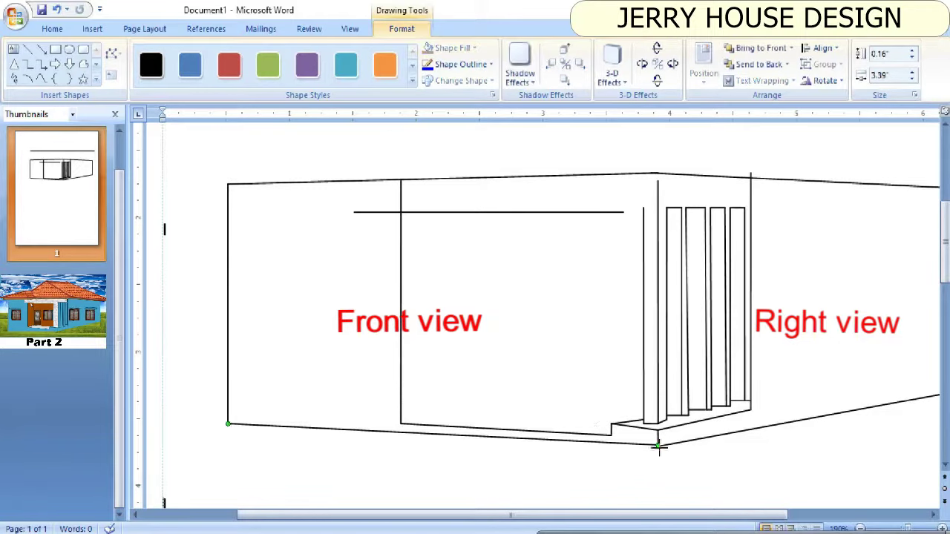
{"action": "left_click", "coordinate": [519, 431]}
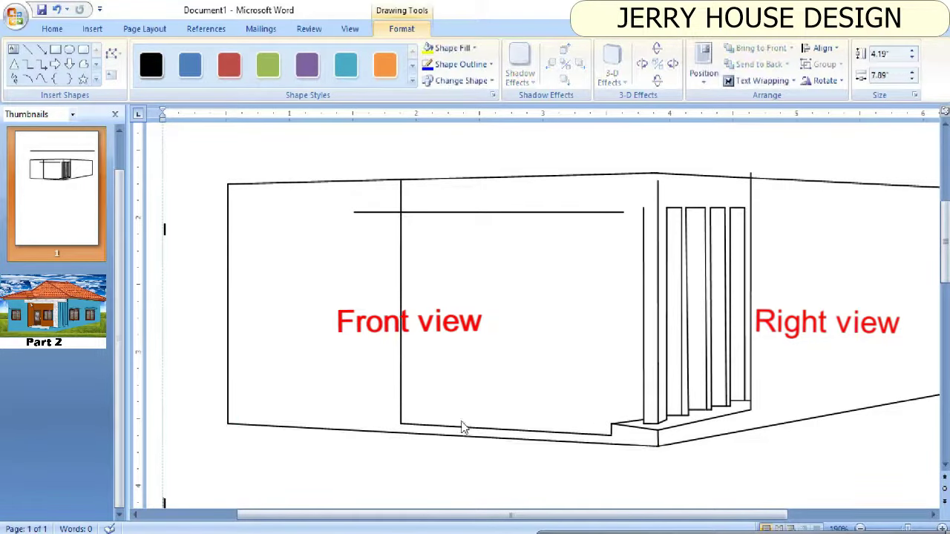
Step: Duplicate the lintel line up to the wall top and close the eave box, deleting a stray upright
{"action": "left_click_drag", "start_coordinate": [615, 213], "coordinate": [636, 209]}
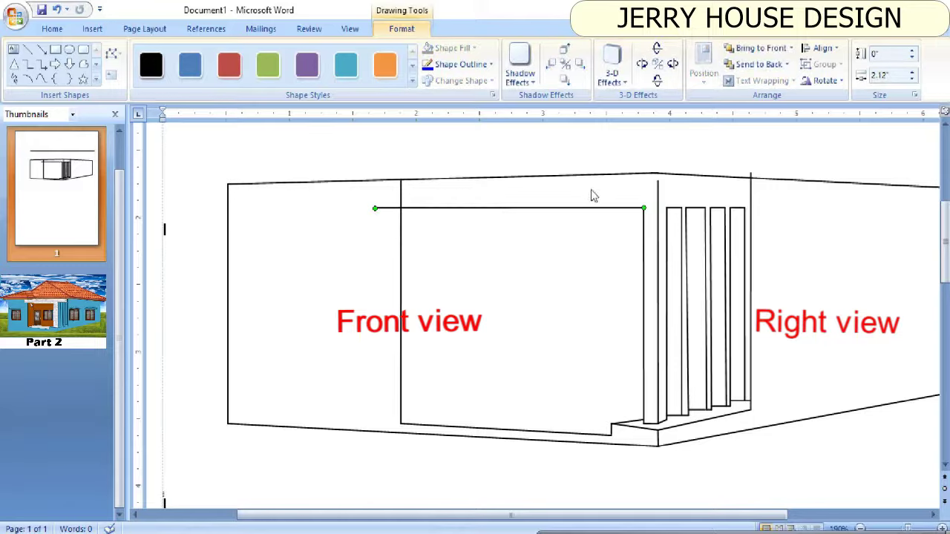
{"action": "key", "text": "ctrl+d"}
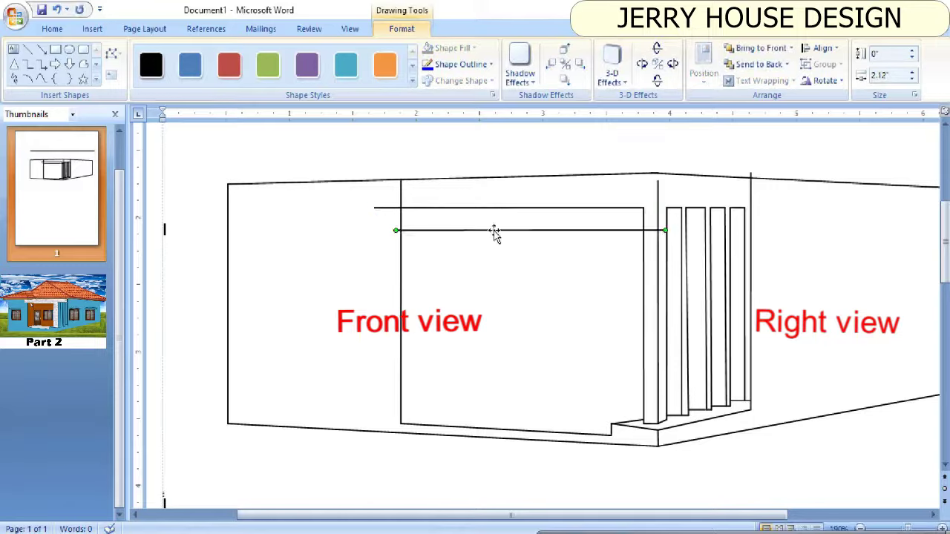
{"action": "left_click_drag", "start_coordinate": [494, 231], "coordinate": [473, 180]}
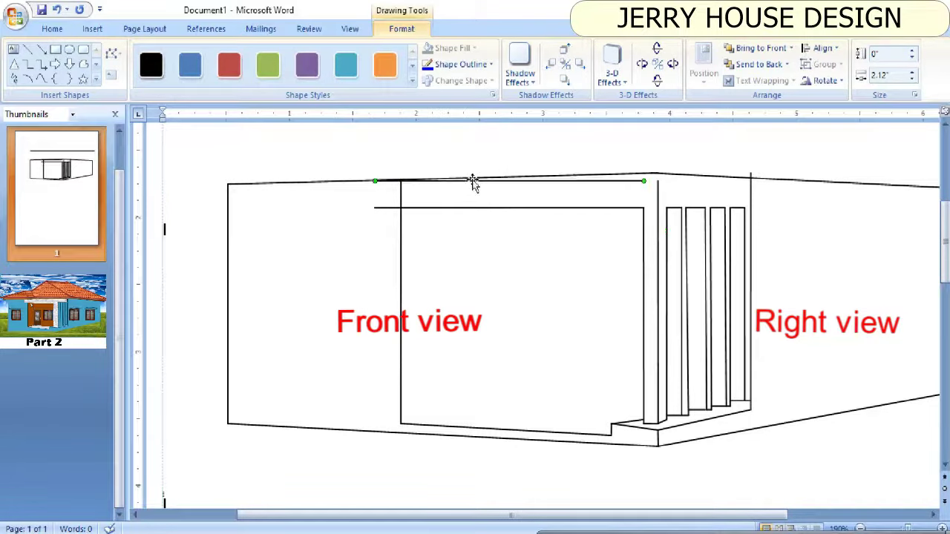
{"action": "left_click", "coordinate": [27, 48]}
{"action": "left_click_drag", "start_coordinate": [375, 207], "coordinate": [375, 181]}
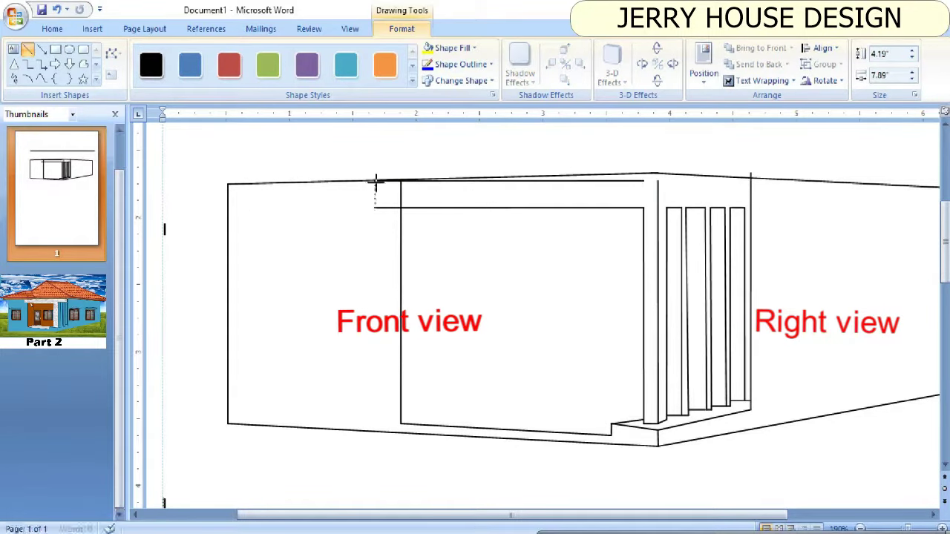
{"action": "left_click", "coordinate": [28, 48]}
{"action": "key", "text": "Escape"}
{"action": "left_click", "coordinate": [27, 48]}
{"action": "left_click_drag", "start_coordinate": [375, 208], "coordinate": [401, 207]}
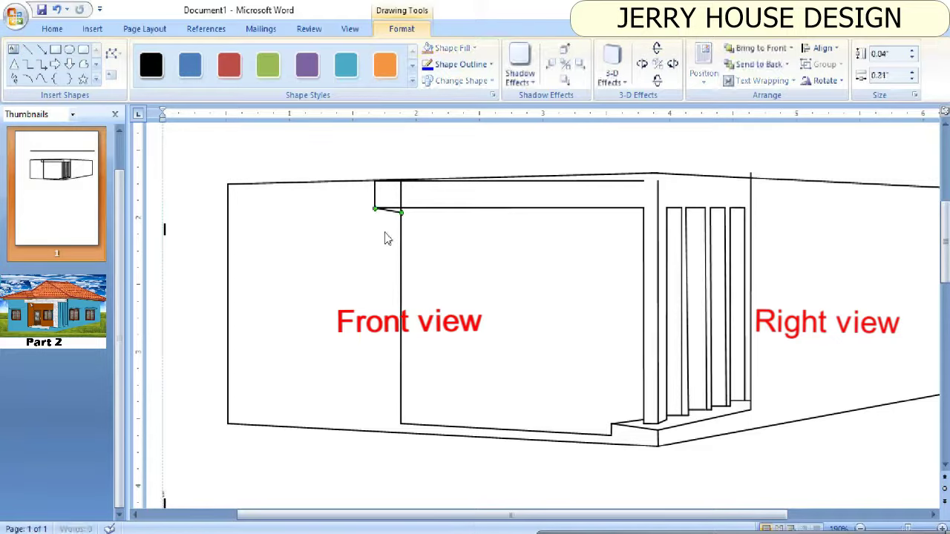
{"action": "left_click", "coordinate": [401, 210]}
{"action": "key", "text": "Delete"}
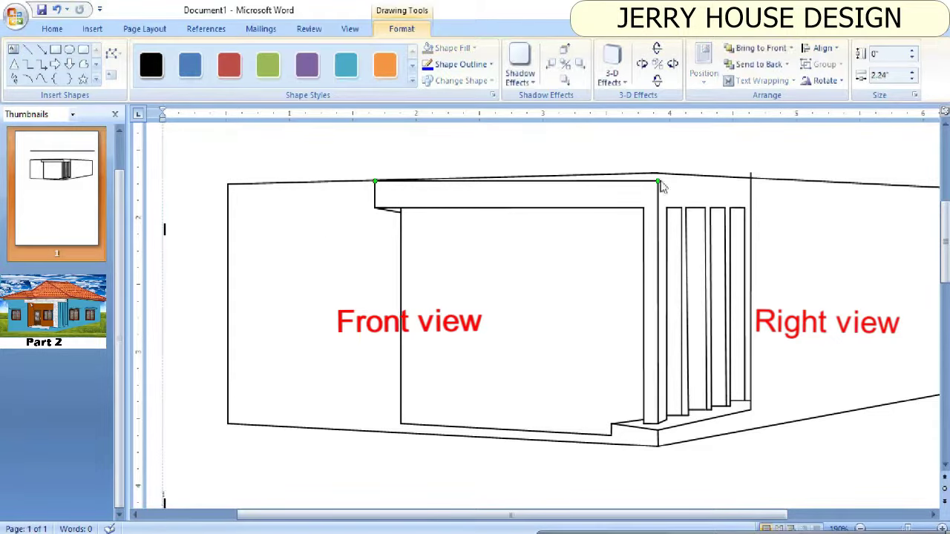
Step: Draw a horizontal line along the roof top
{"action": "left_click", "coordinate": [28, 48]}
{"action": "left_click_drag", "start_coordinate": [657, 180], "coordinate": [748, 180]}
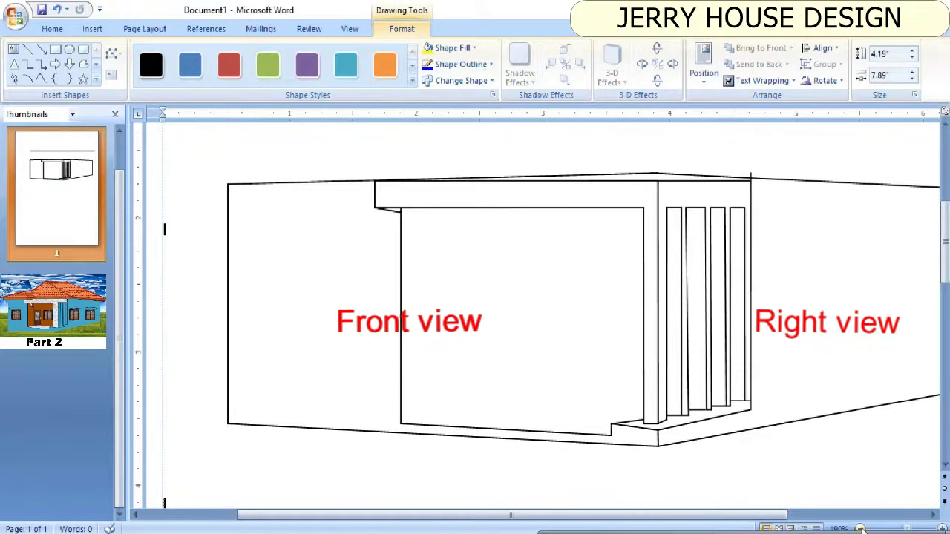
{"action": "scroll", "coordinate": [471, 326], "scroll_direction": "down", "scroll_amount": 5}
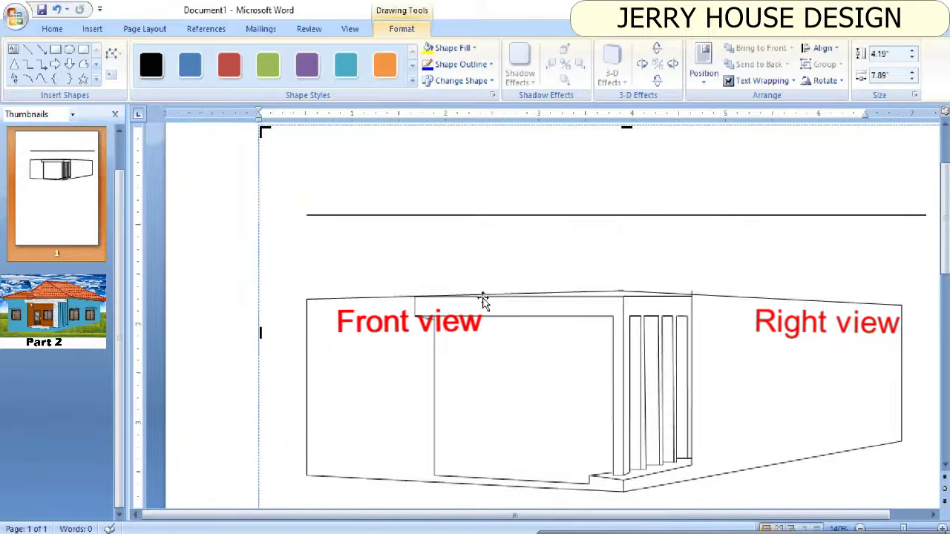
{"action": "left_click", "coordinate": [627, 292]}
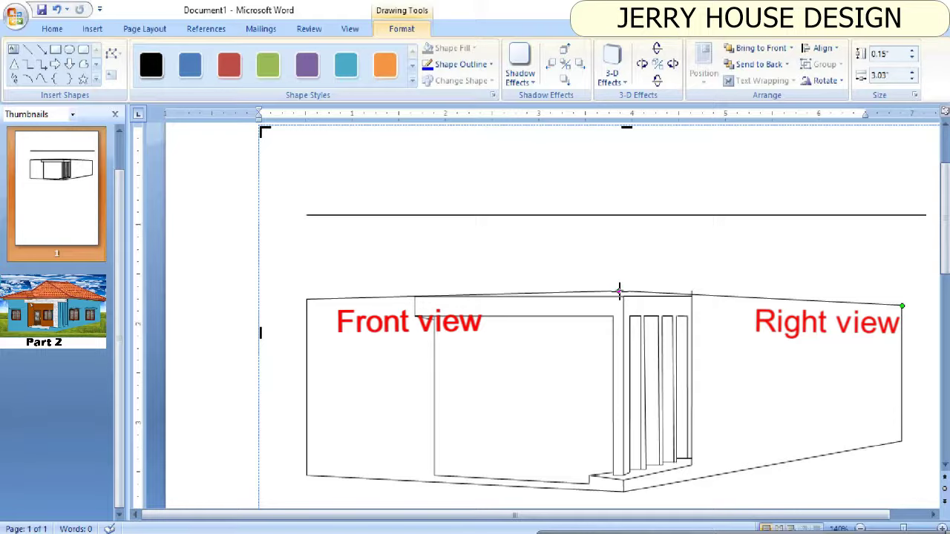
Step: Drag the inner front wall's right edge further left
{"action": "scroll", "coordinate": [593, 304], "scroll_direction": "up", "scroll_amount": 3}
{"action": "left_click", "coordinate": [594, 305]}
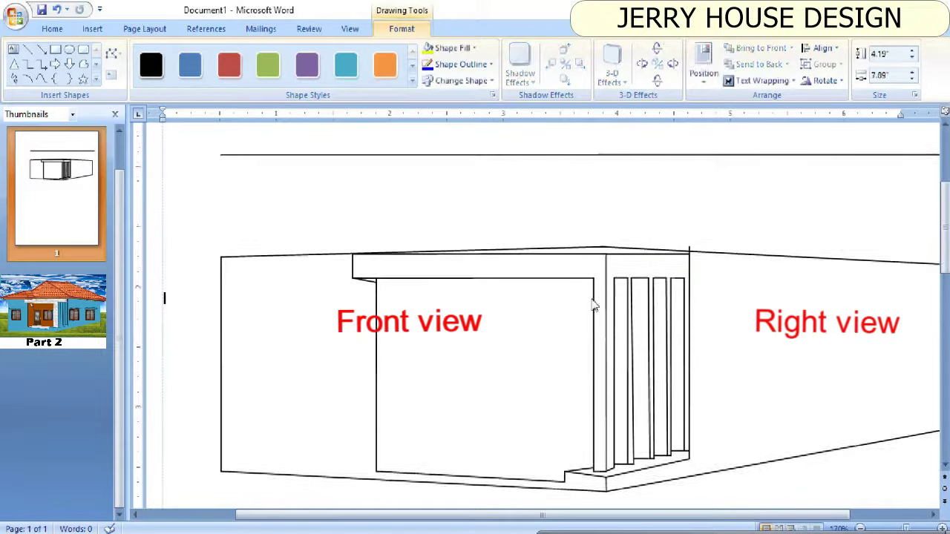
{"action": "left_click_drag", "start_coordinate": [593, 305], "coordinate": [577, 316]}
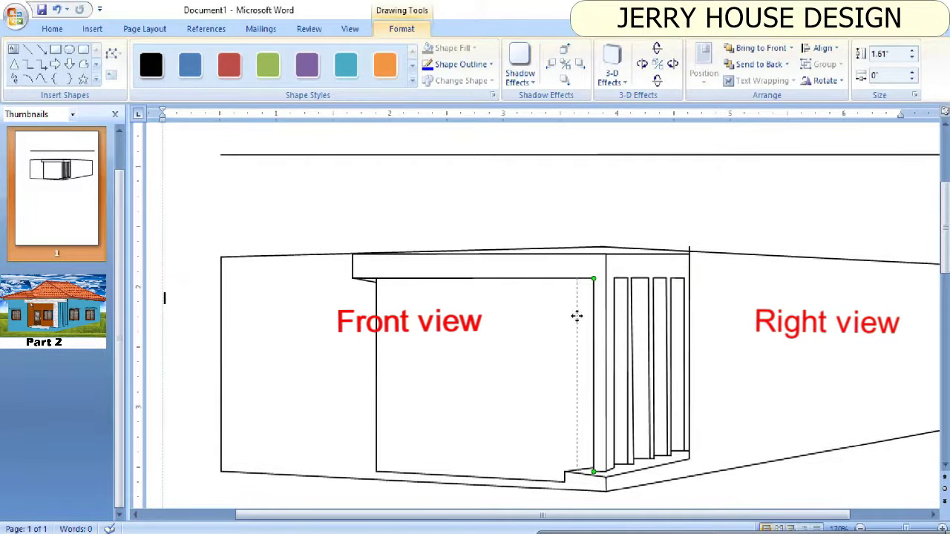
{"action": "left_click", "coordinate": [578, 278]}
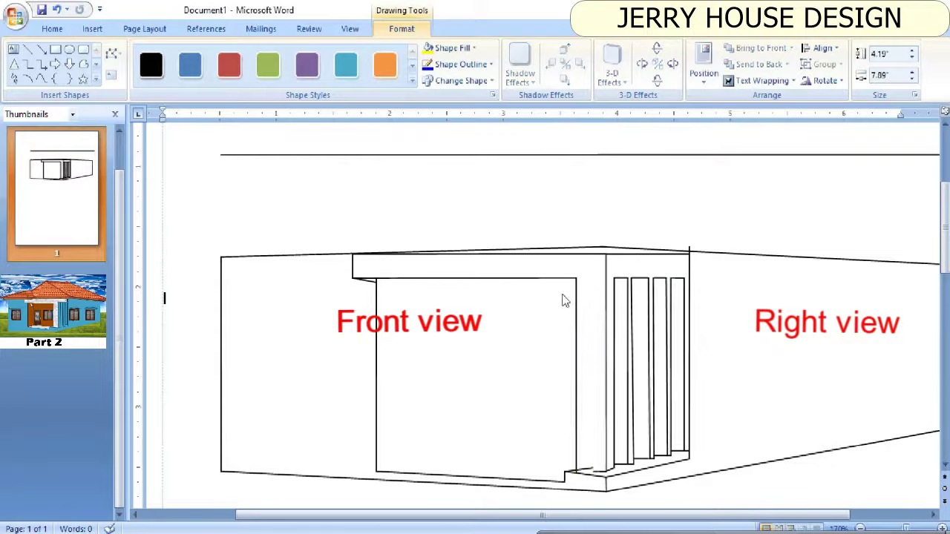
Step: Extend the inner front wall's right edge down to the step and reshape a short corner line
{"action": "left_click", "coordinate": [577, 471]}
{"action": "scroll", "coordinate": [740, 364], "scroll_direction": "up", "scroll_amount": 2}
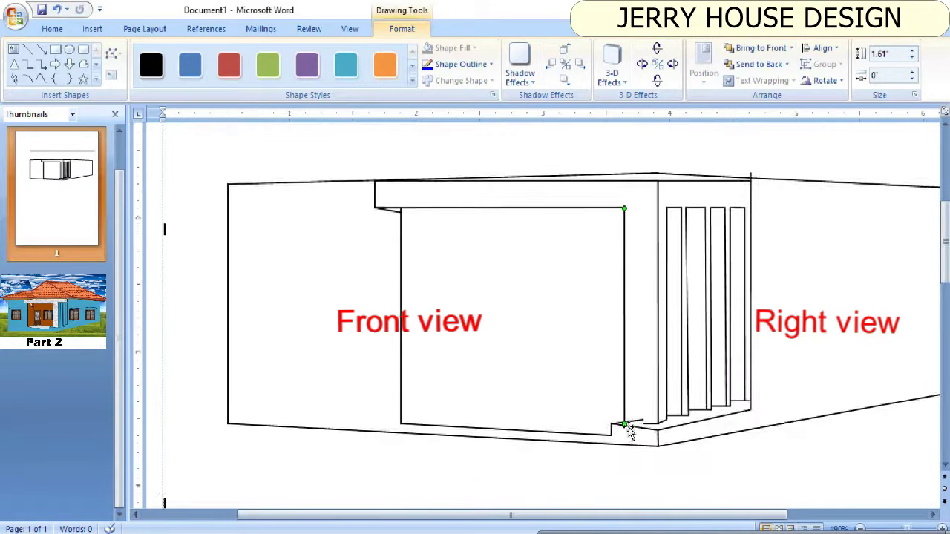
{"action": "left_click_drag", "start_coordinate": [624, 424], "coordinate": [569, 416]}
{"action": "left_click", "coordinate": [648, 429]}
{"action": "left_click", "coordinate": [615, 438]}
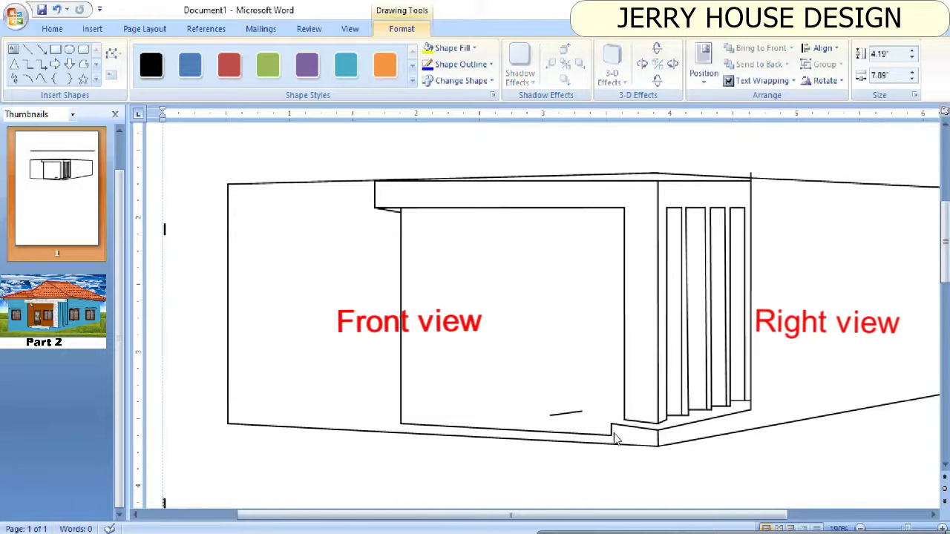
{"action": "scroll", "coordinate": [674, 292], "scroll_direction": "up", "scroll_amount": 2, "text": "ctrl"}
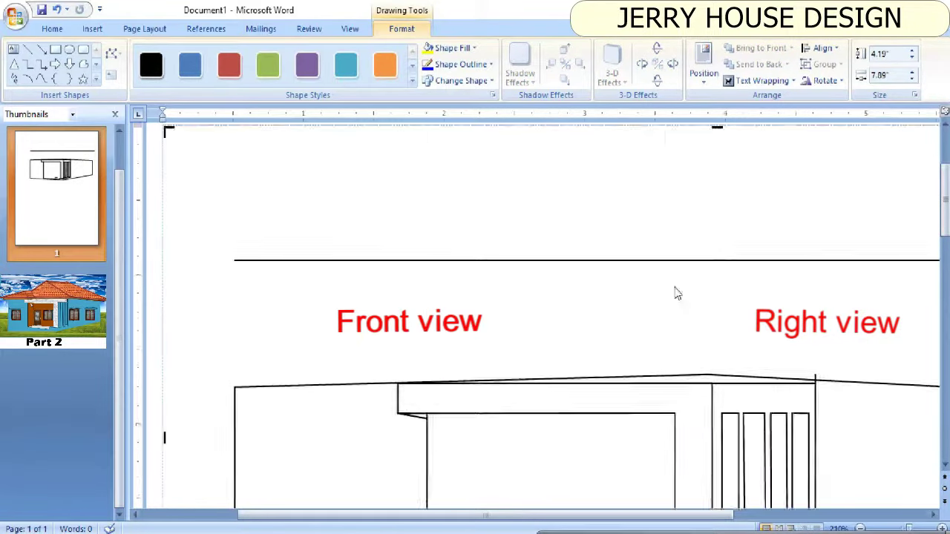
{"action": "left_click", "coordinate": [678, 353]}
{"action": "left_click", "coordinate": [660, 360]}
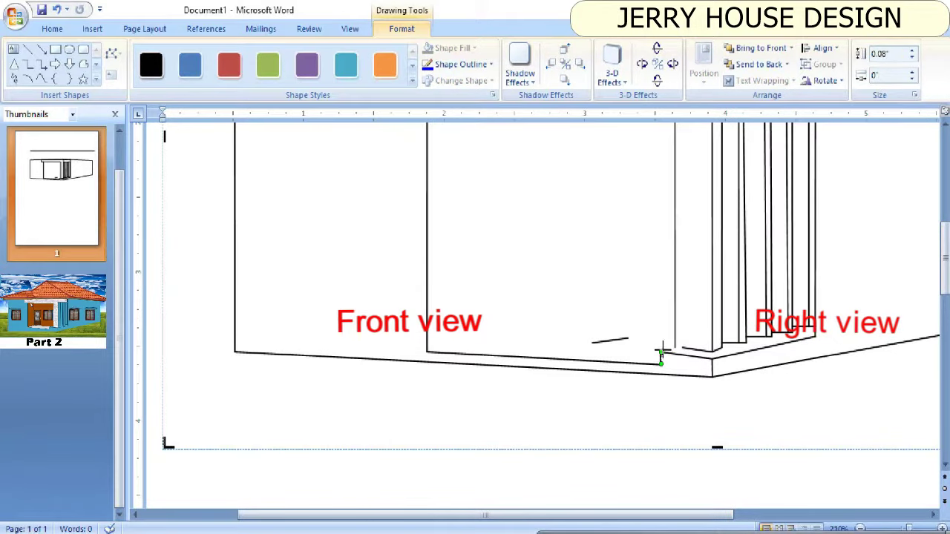
{"action": "mouse_move", "coordinate": [661, 350]}
{"action": "left_mouse_down"}
{"action": "mouse_move", "coordinate": [598, 290]}
{"action": "mouse_move", "coordinate": [648, 354]}
{"action": "left_mouse_up"}
Step: Shorten the bottom short line and try repositioning another at the step corner, undoing that move
{"action": "left_click", "coordinate": [676, 349]}
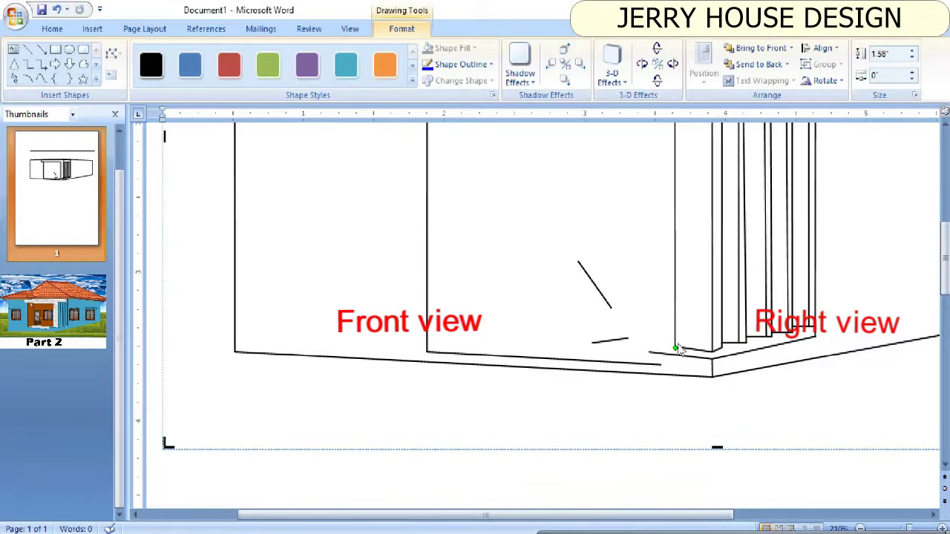
{"action": "scroll", "coordinate": [671, 365], "scroll_direction": "up", "scroll_amount": 1}
{"action": "left_click", "coordinate": [671, 365]}
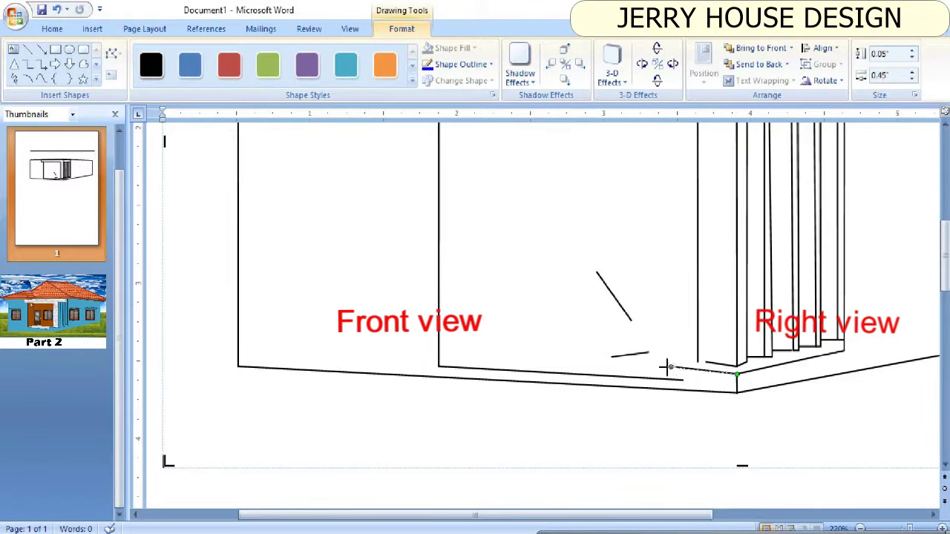
{"action": "left_click_drag", "start_coordinate": [669, 367], "coordinate": [698, 363]}
{"action": "left_click", "coordinate": [733, 374]}
{"action": "left_click", "coordinate": [636, 355]}
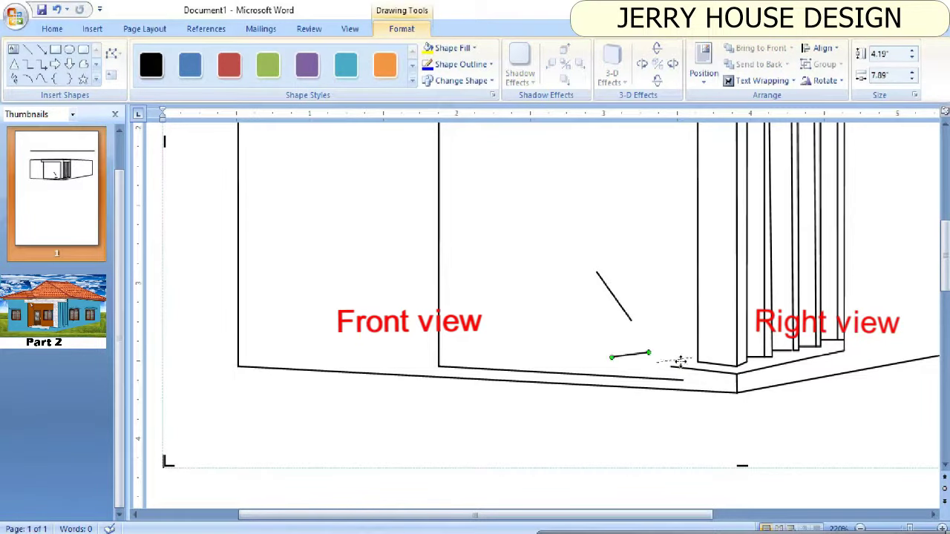
{"action": "left_click_drag", "start_coordinate": [680, 361], "coordinate": [661, 363]}
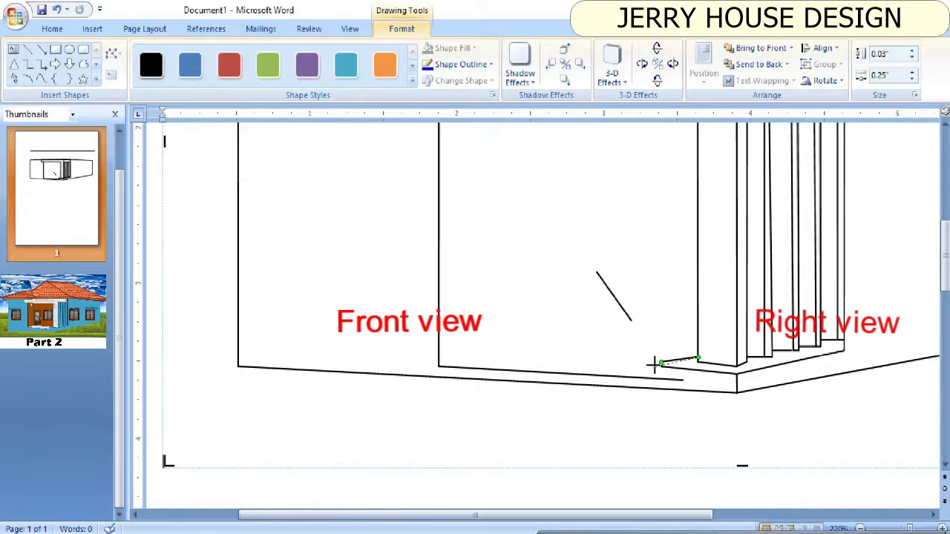
{"action": "key", "text": "ctrl+z"}
Step: Remove the stray diagonal line near the step corner
{"action": "left_click", "coordinate": [631, 320]}
{"action": "left_click_drag", "start_coordinate": [631, 321], "coordinate": [655, 367]}
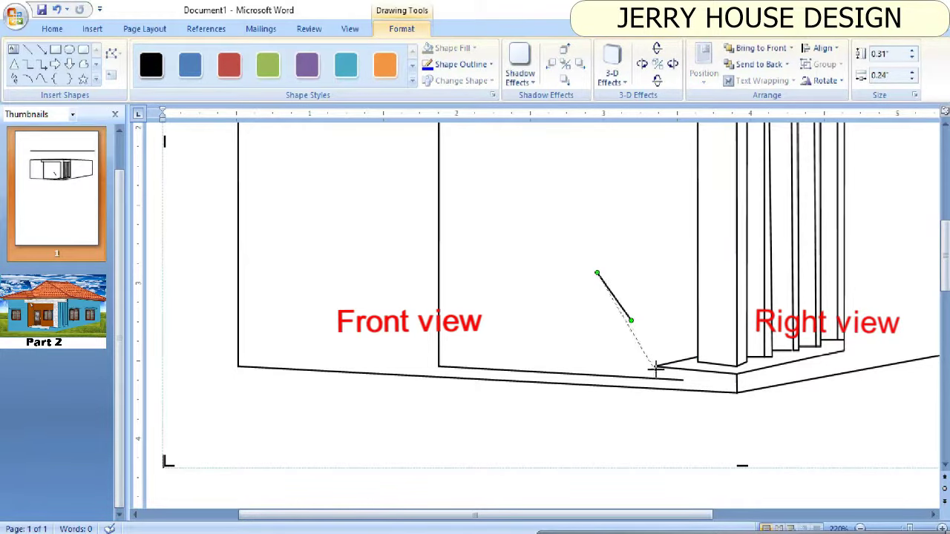
{"action": "key", "text": "Delete"}
Step: Accidentally delete all the drawing lines, then restore them with undo
{"action": "scroll", "coordinate": [846, 475], "scroll_direction": "down", "scroll_amount": 1, "text": "ctrl"}
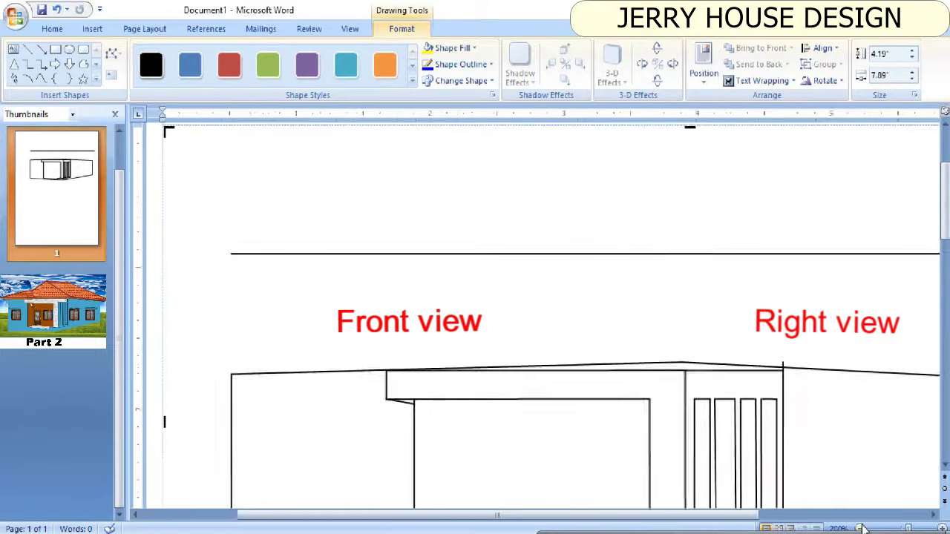
{"action": "scroll", "coordinate": [668, 296], "scroll_direction": "down", "scroll_amount": 2, "text": "ctrl"}
{"action": "scroll", "coordinate": [504, 331], "scroll_direction": "up", "scroll_amount": 2, "text": "ctrl"}
{"action": "scroll", "coordinate": [504, 332], "scroll_direction": "up", "scroll_amount": 1, "text": "ctrl"}
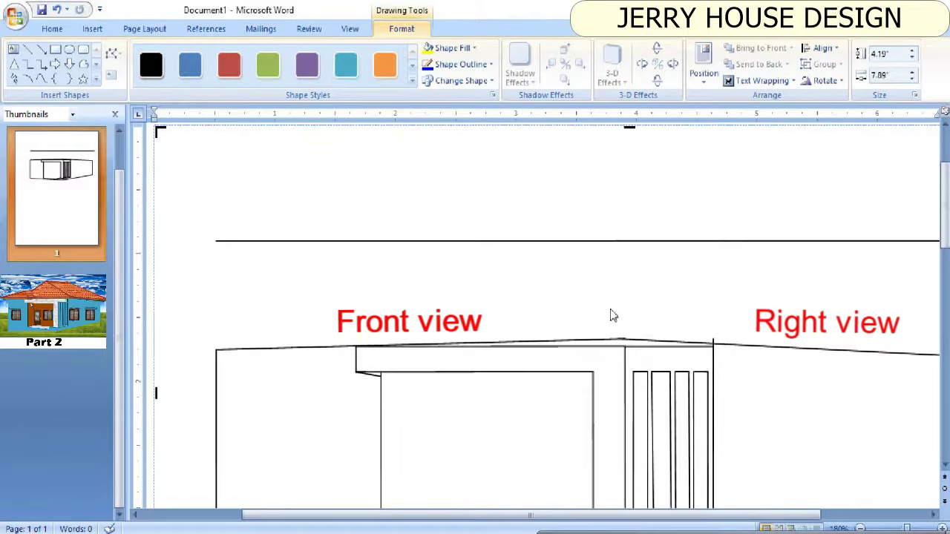
{"action": "scroll", "coordinate": [611, 314], "scroll_direction": "down", "scroll_amount": 1, "text": "ctrl"}
{"action": "scroll", "coordinate": [611, 313], "scroll_direction": "down", "scroll_amount": 1, "text": "ctrl"}
{"action": "left_click", "coordinate": [27, 50]}
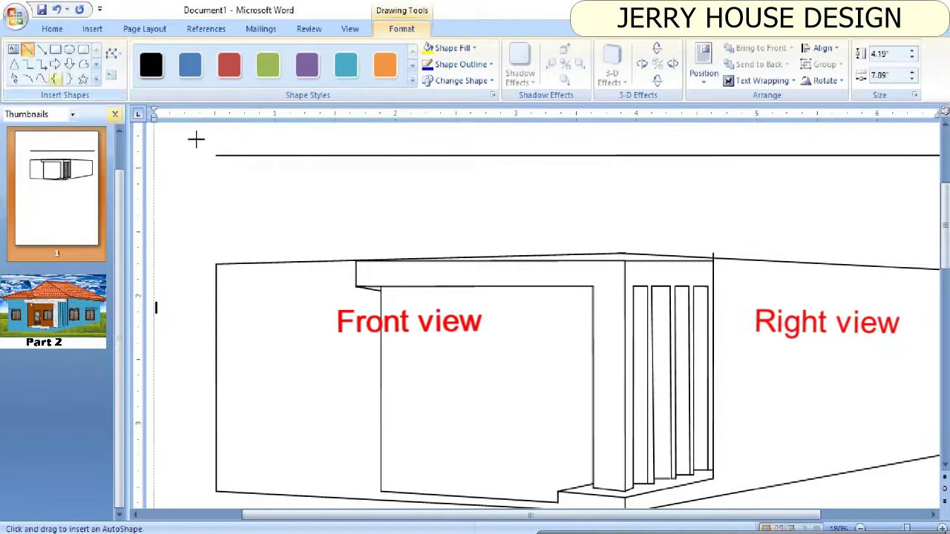
{"action": "key", "text": "Escape"}
{"action": "key", "text": "Delete"}
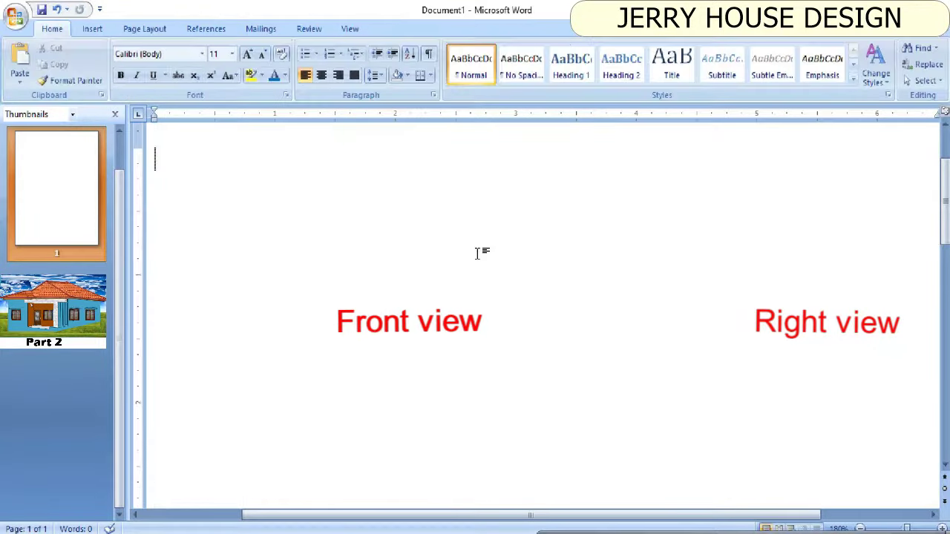
{"action": "key", "text": "ctrl+z"}
Step: Swing the diagonal line's end so it runs along the eave top
{"action": "left_click", "coordinate": [572, 277]}
{"action": "left_click", "coordinate": [403, 219]}
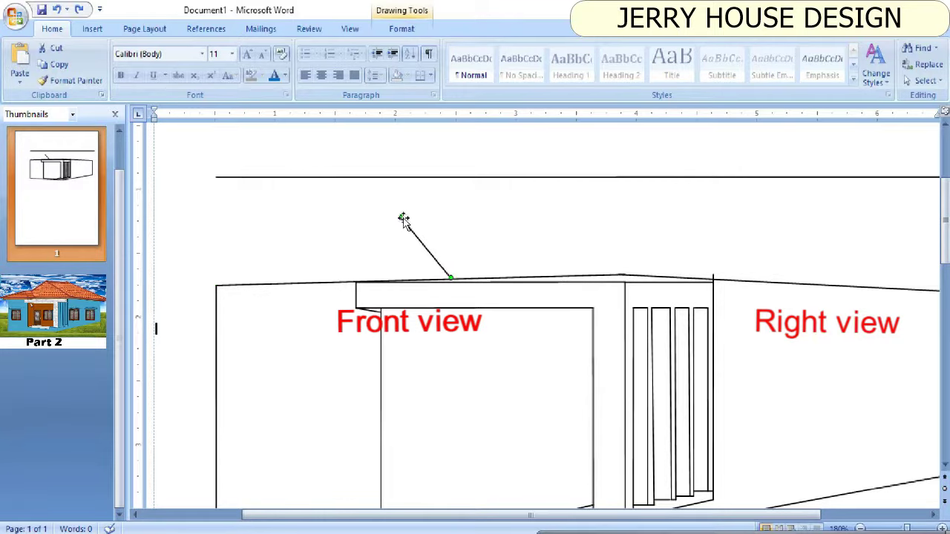
{"action": "left_click_drag", "start_coordinate": [403, 219], "coordinate": [412, 204]}
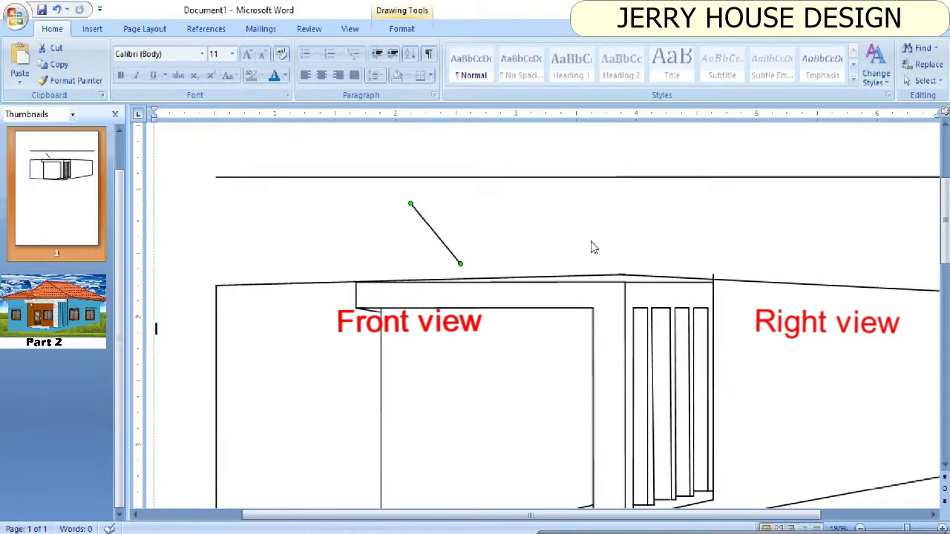
{"action": "key", "text": "ctrl+z"}
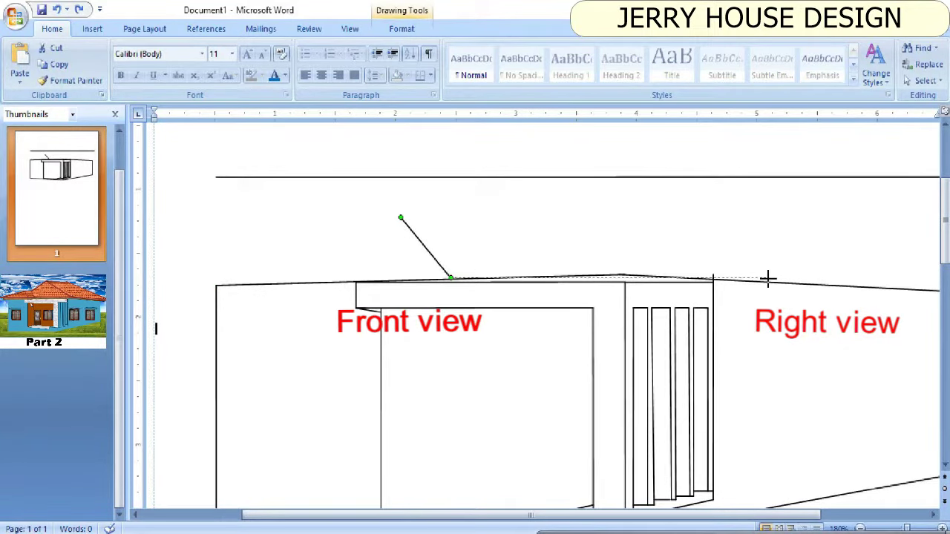
{"action": "left_click_drag", "start_coordinate": [768, 278], "coordinate": [743, 279]}
{"action": "left_click_drag", "start_coordinate": [735, 279], "coordinate": [735, 278]}
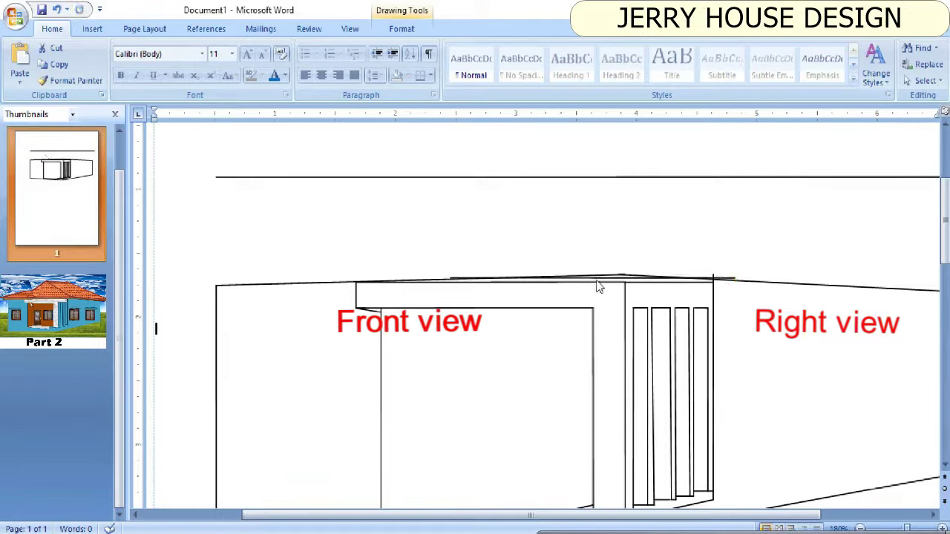
Step: Raise the left wall's top line above the house and extend the eave-top line leftward
{"action": "left_click", "coordinate": [337, 285]}
{"action": "left_click_drag", "start_coordinate": [337, 283], "coordinate": [331, 204]}
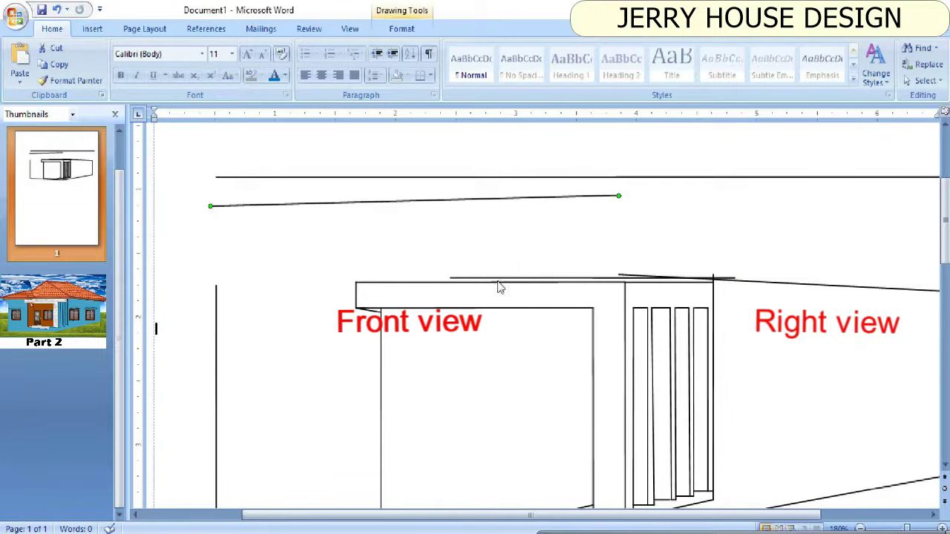
{"action": "left_click_drag", "start_coordinate": [450, 278], "coordinate": [429, 278]}
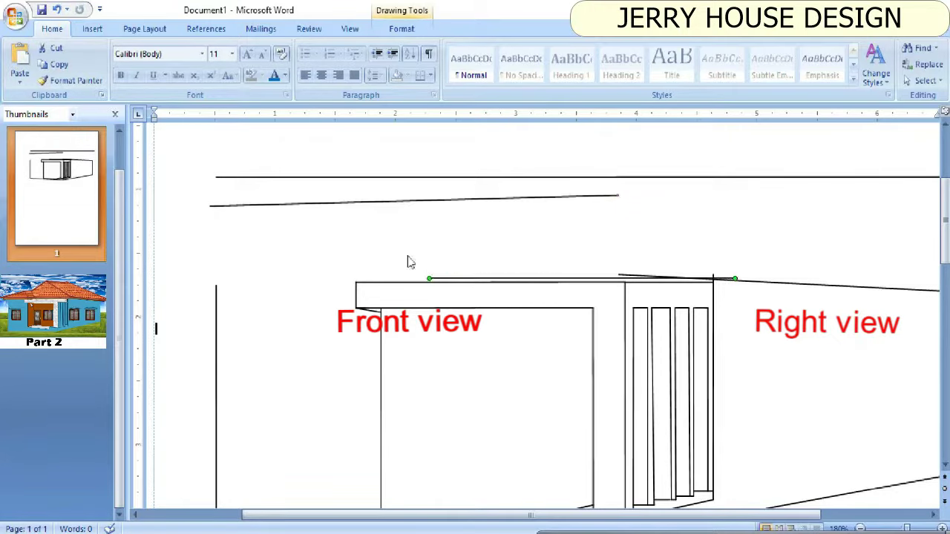
{"action": "left_click", "coordinate": [92, 28]}
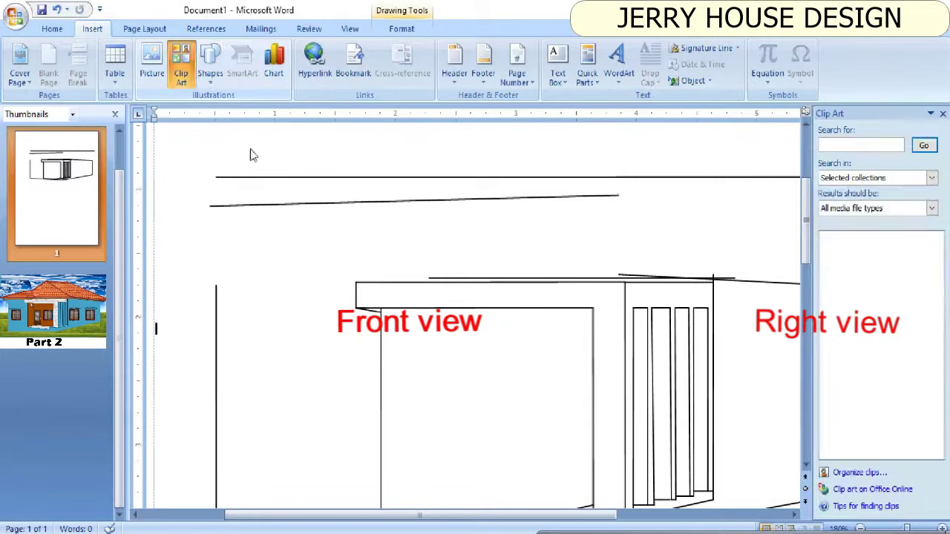
Step: Draw a new line along the eave top, attaching its end to the eave box's corner
{"action": "left_click", "coordinate": [181, 63]}
{"action": "left_click", "coordinate": [210, 65]}
{"action": "left_click", "coordinate": [220, 117]}
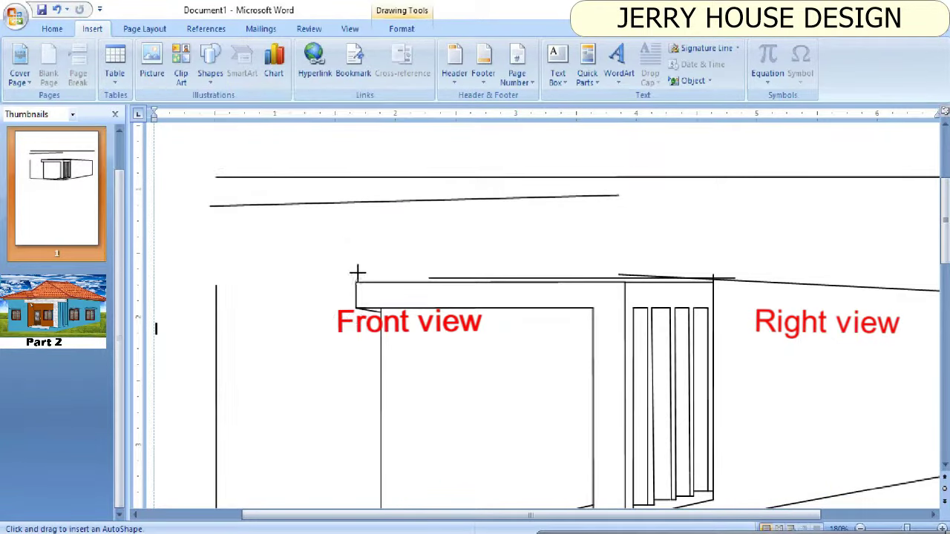
{"action": "left_click_drag", "start_coordinate": [429, 279], "coordinate": [319, 283]}
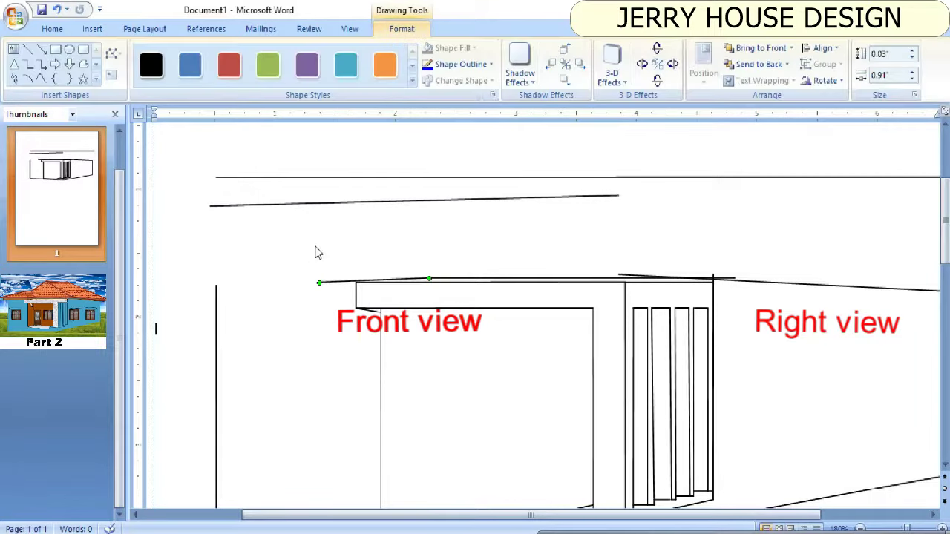
{"action": "scroll", "coordinate": [479, 429], "scroll_direction": "down", "scroll_amount": 2}
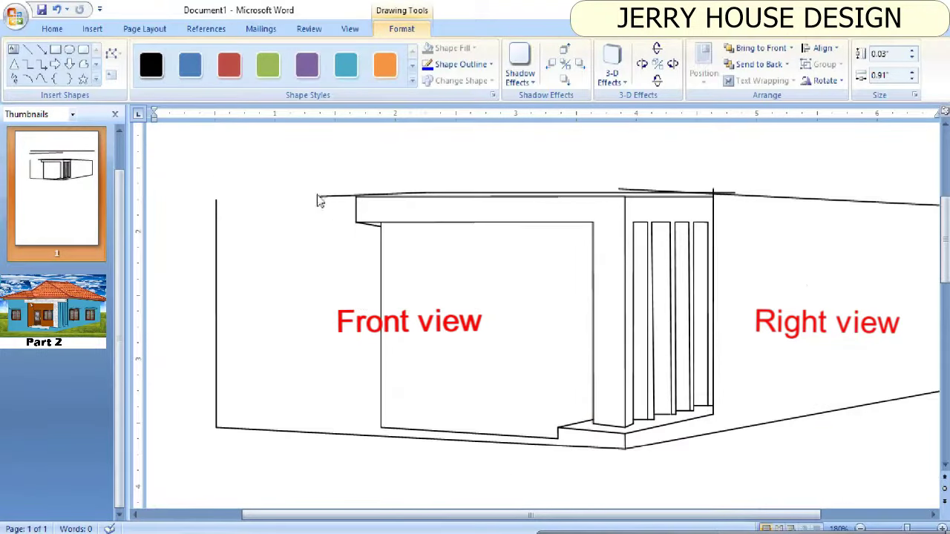
{"action": "left_click_drag", "start_coordinate": [320, 196], "coordinate": [356, 196]}
{"action": "left_click", "coordinate": [414, 197]}
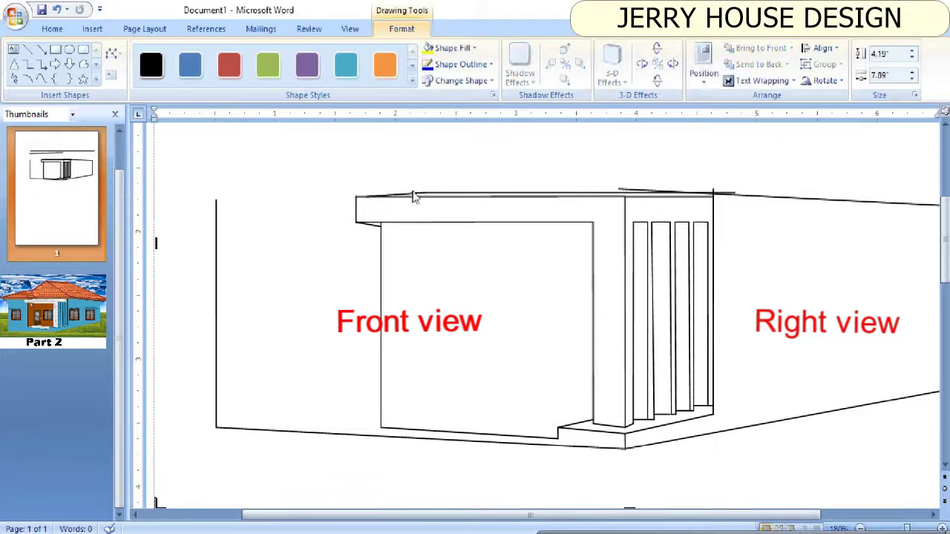
Step: Check the short lines and front pillar edge along the eave slab's top
{"action": "left_click", "coordinate": [424, 194]}
{"action": "left_click", "coordinate": [436, 194]}
{"action": "left_click", "coordinate": [444, 199]}
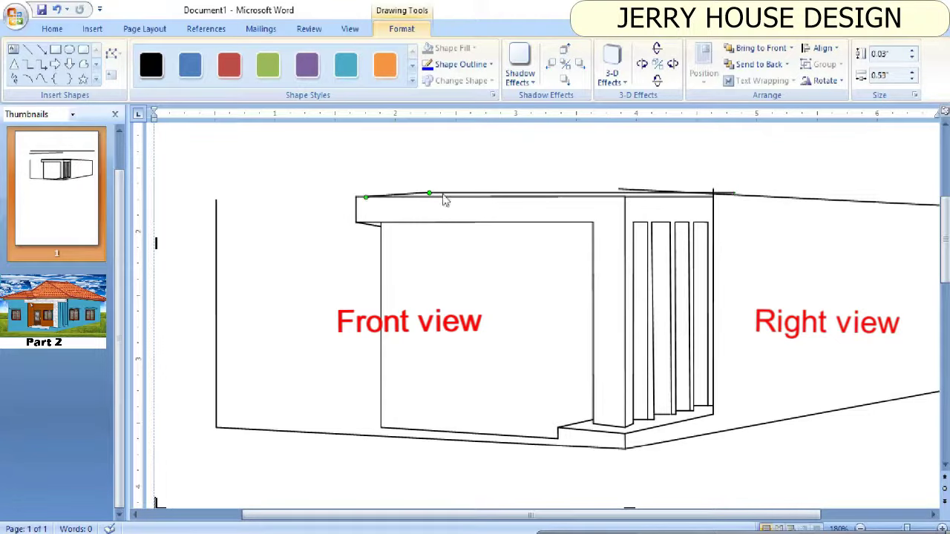
{"action": "left_click", "coordinate": [444, 198]}
{"action": "left_click", "coordinate": [619, 198]}
{"action": "left_click", "coordinate": [624, 193]}
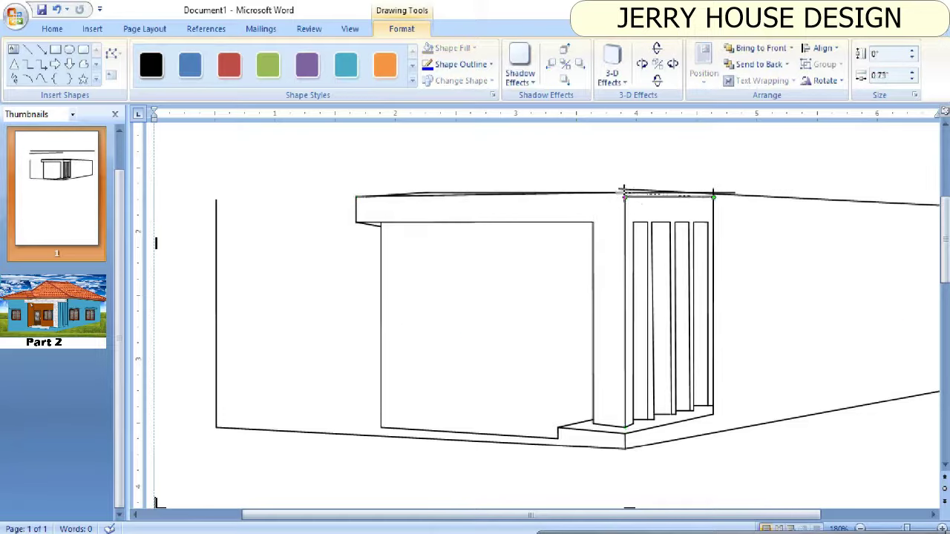
{"action": "left_click", "coordinate": [616, 193]}
{"action": "left_click", "coordinate": [624, 195]}
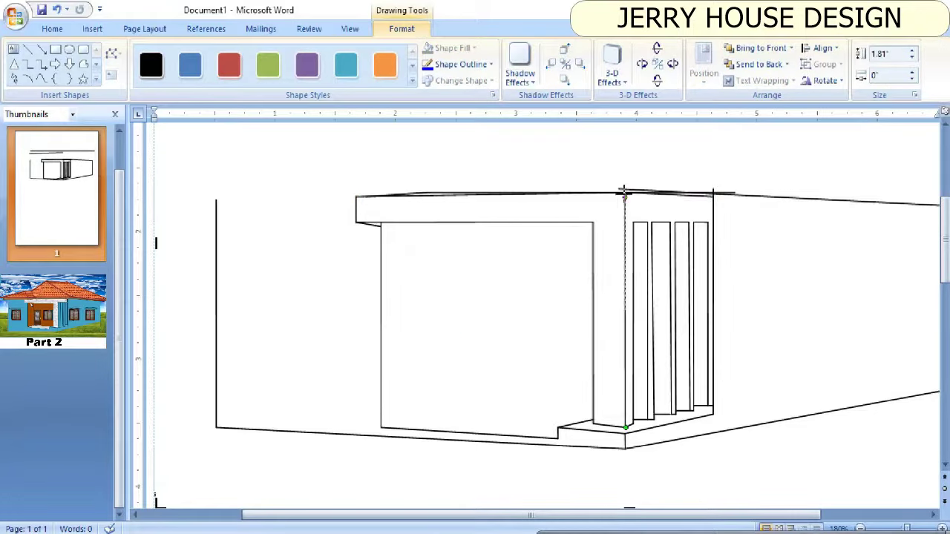
{"action": "left_click", "coordinate": [593, 190]}
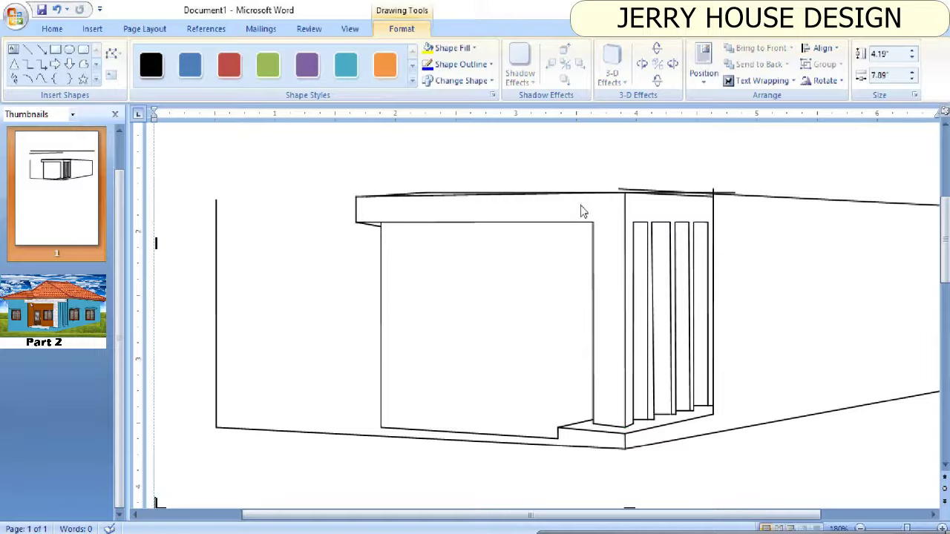
Step: Draw a short vertical tick standing on the eave slab's top edge
{"action": "left_click", "coordinate": [431, 192]}
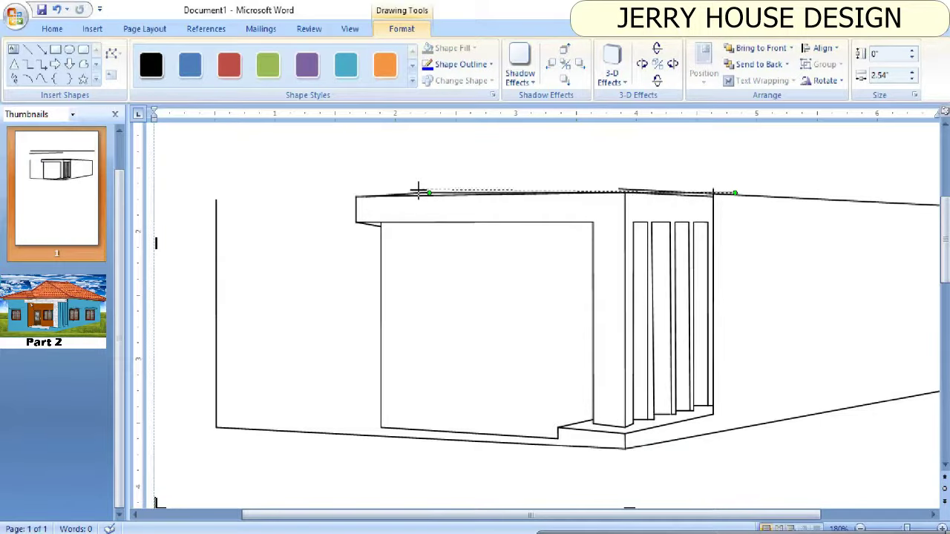
{"action": "left_click", "coordinate": [435, 190]}
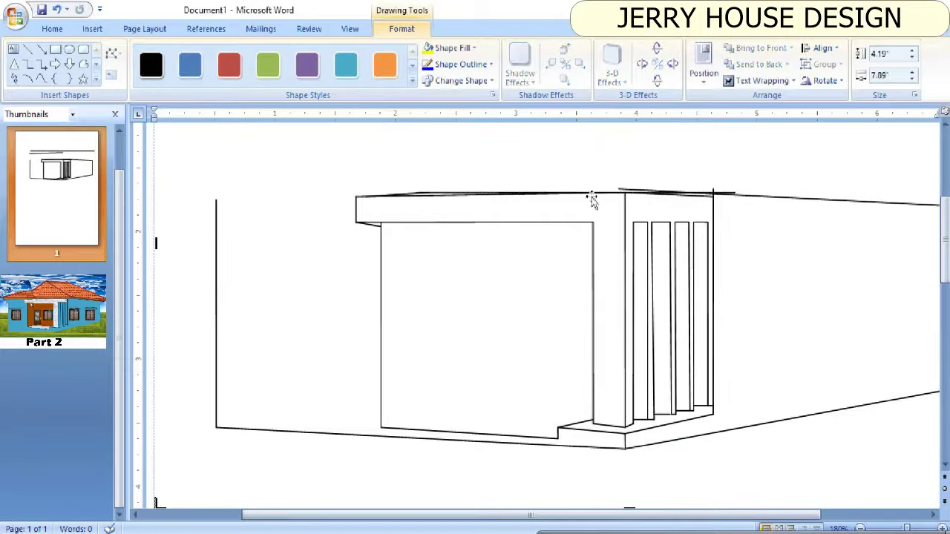
{"action": "left_click", "coordinate": [592, 198]}
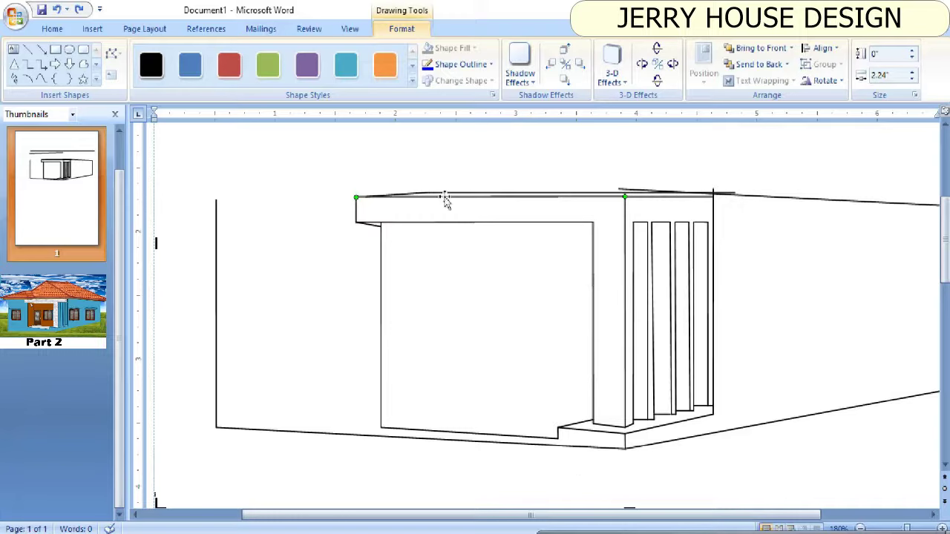
{"action": "left_click", "coordinate": [27, 49]}
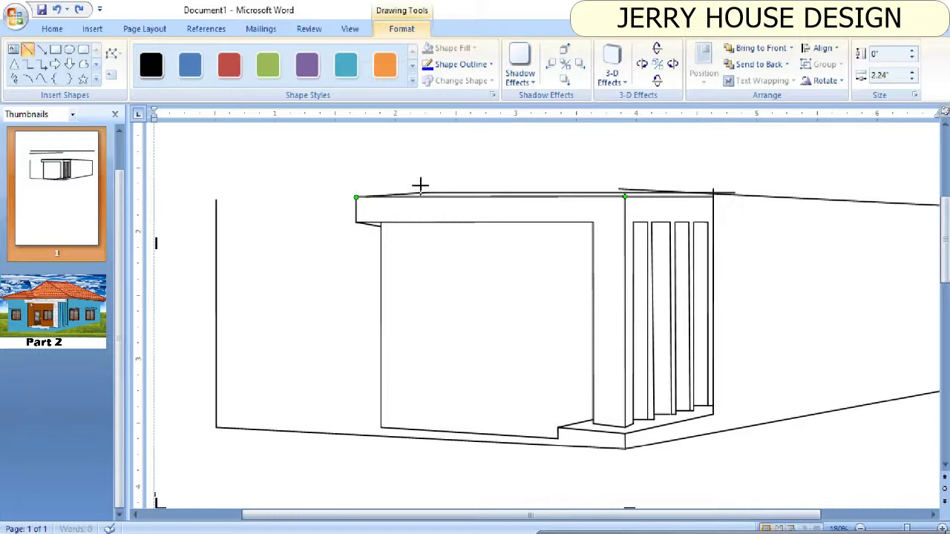
{"action": "left_click_drag", "start_coordinate": [420, 188], "coordinate": [420, 196]}
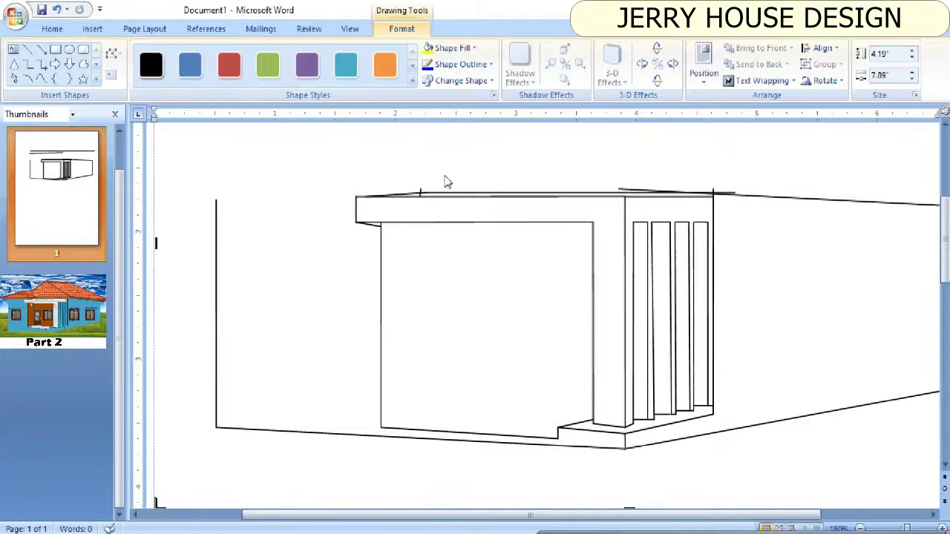
Step: Zoom in and draw a short vertical tick at the slab's top-left
{"action": "left_click", "coordinate": [447, 195]}
{"action": "scroll", "coordinate": [755, 356], "scroll_direction": "down", "scroll_amount": 3}
{"action": "scroll", "coordinate": [754, 357], "scroll_direction": "up", "scroll_amount": 5}
{"action": "scroll", "coordinate": [519, 446], "scroll_direction": "up", "scroll_amount": 2}
{"action": "scroll", "coordinate": [520, 482], "scroll_direction": "down", "scroll_amount": 2}
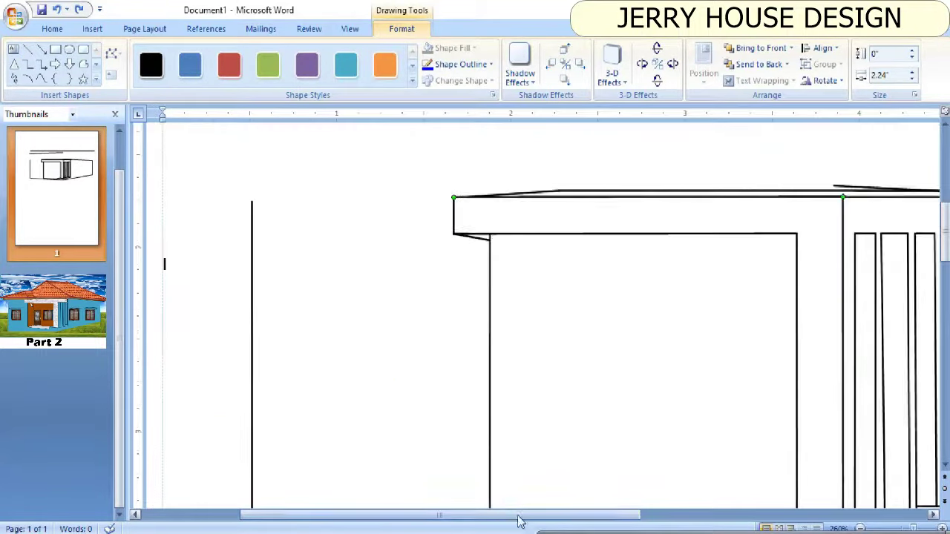
{"action": "left_click_drag", "start_coordinate": [520, 522], "coordinate": [622, 522]}
{"action": "left_click", "coordinate": [27, 49]}
{"action": "left_click_drag", "start_coordinate": [358, 196], "coordinate": [359, 187]}
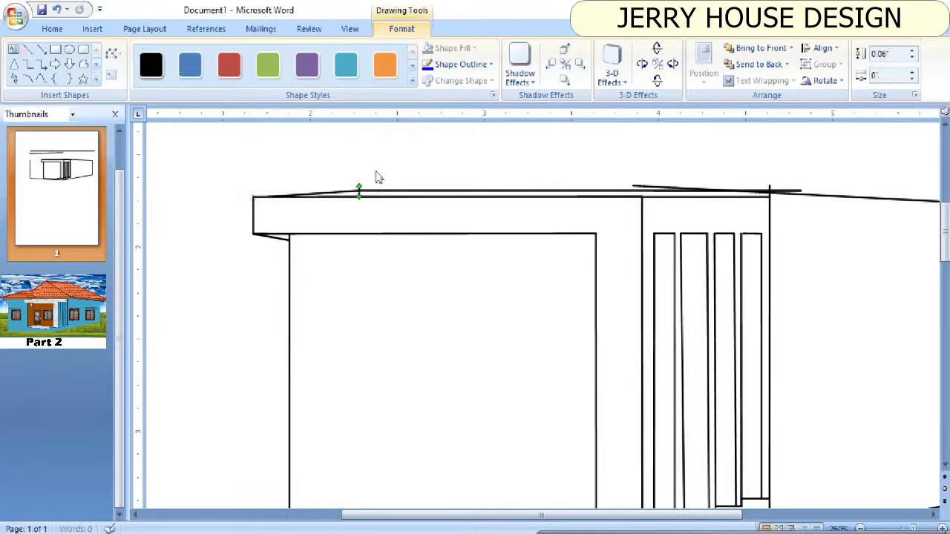
{"action": "left_click", "coordinate": [365, 192]}
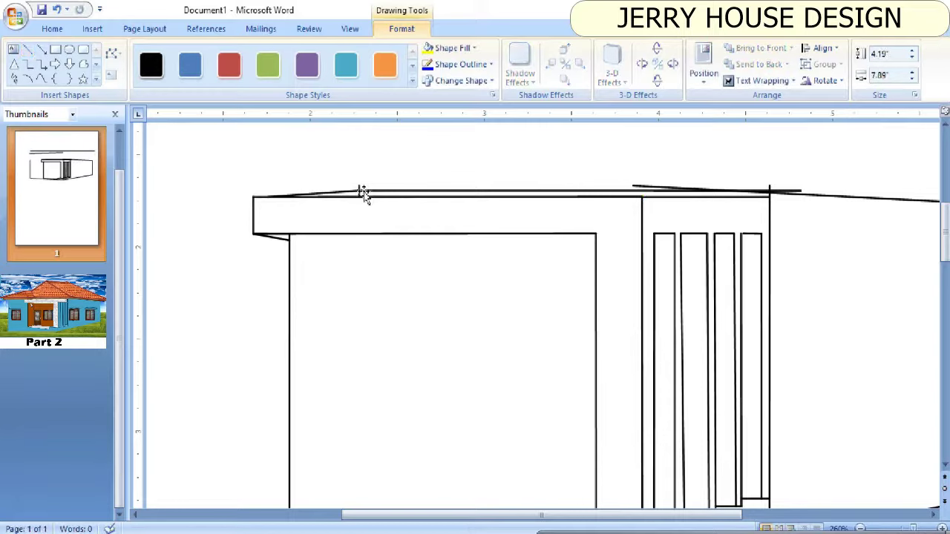
{"action": "left_click", "coordinate": [362, 192]}
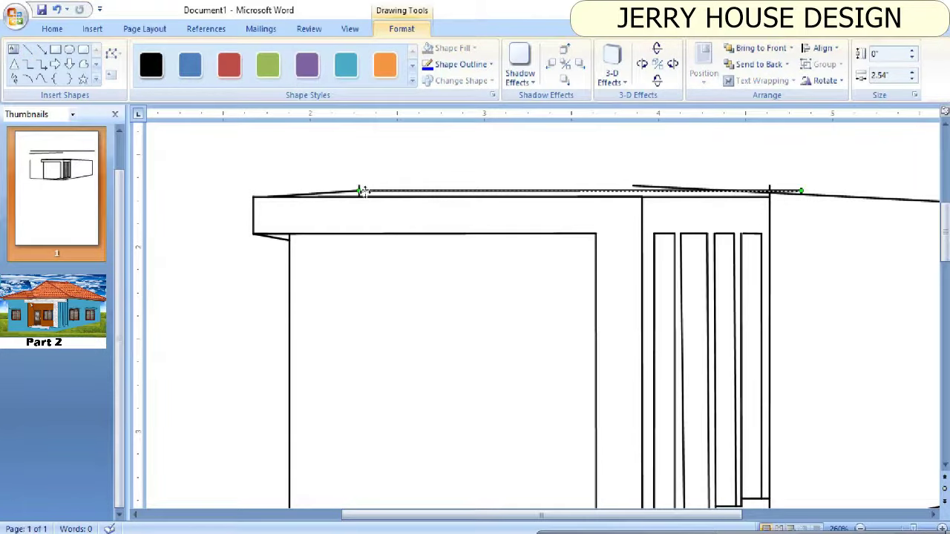
{"action": "left_click", "coordinate": [346, 192]}
{"action": "left_click", "coordinate": [536, 234]}
Step: Copy and paste the tick line, placing the copy on the slab's top edge
{"action": "scroll", "coordinate": [401, 304], "scroll_direction": "up", "scroll_amount": 3}
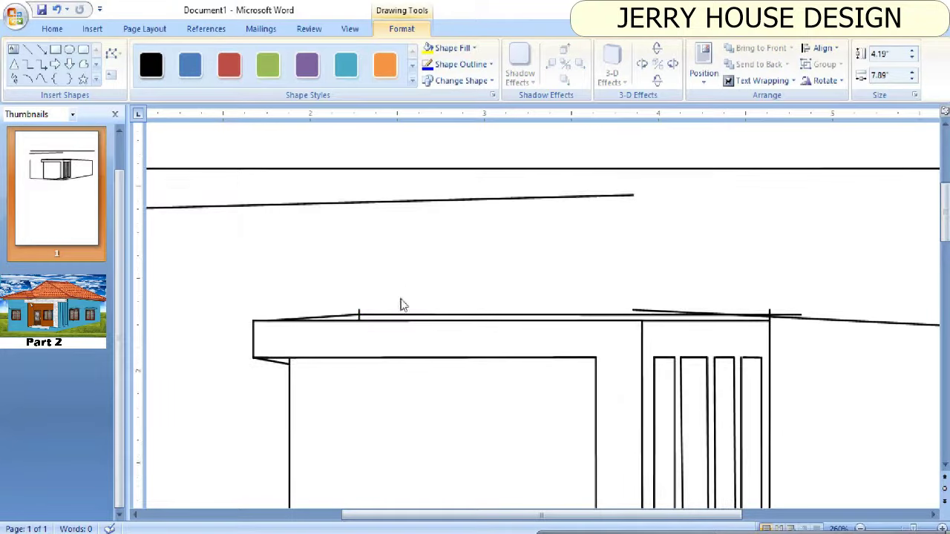
{"action": "left_click", "coordinate": [360, 306]}
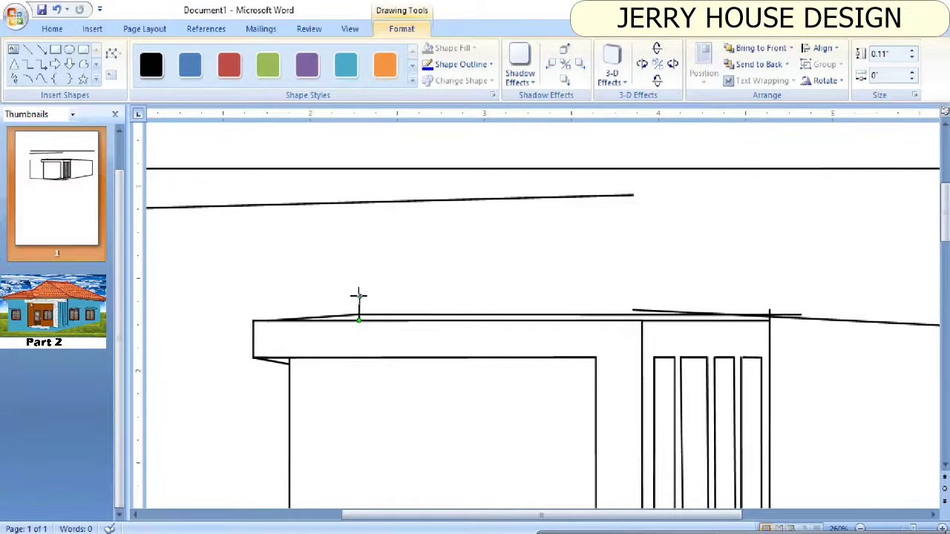
{"action": "right_click", "coordinate": [359, 303]}
{"action": "left_click", "coordinate": [393, 330]}
{"action": "right_click", "coordinate": [310, 298]}
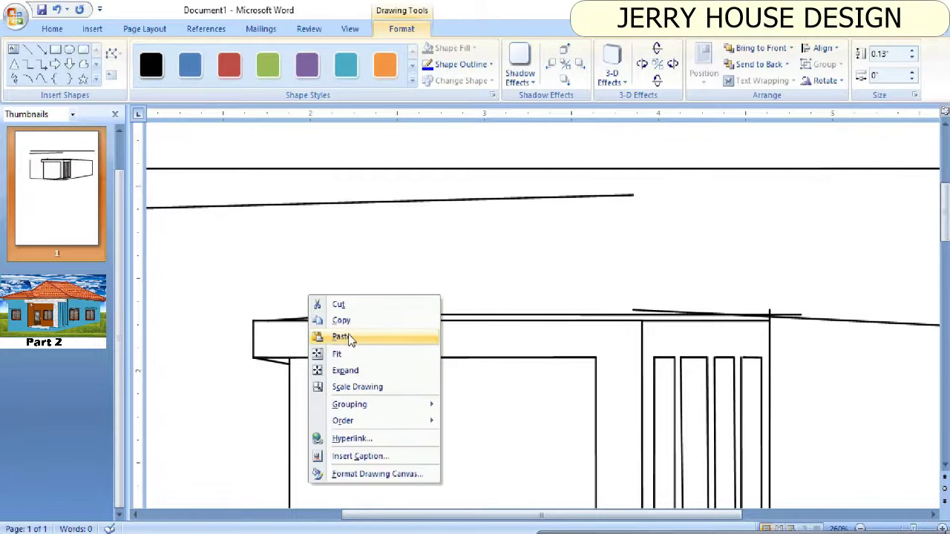
{"action": "left_click", "coordinate": [351, 335]}
{"action": "scroll", "coordinate": [352, 347], "scroll_direction": "down", "scroll_amount": 3}
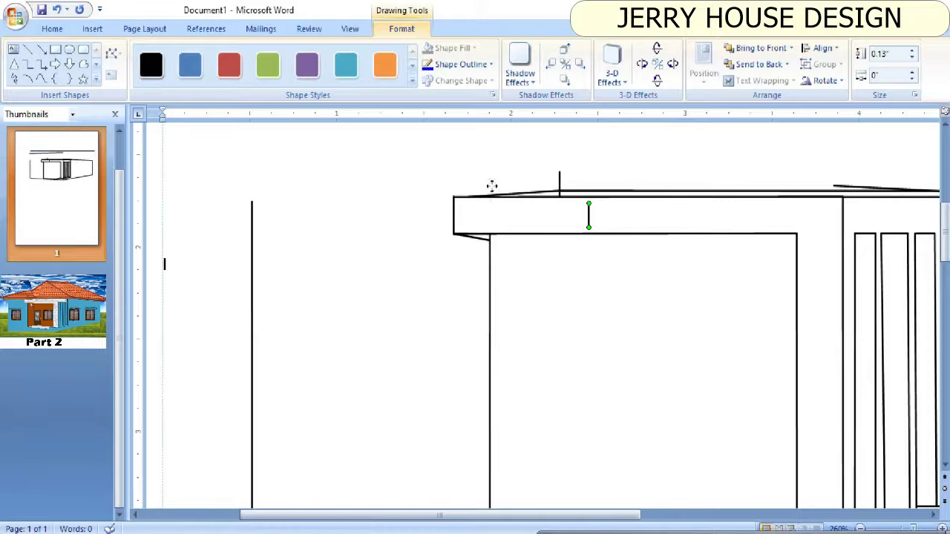
{"action": "mouse_move", "coordinate": [486, 185]}
{"action": "left_mouse_down"}
{"action": "mouse_move", "coordinate": [560, 197]}
{"action": "mouse_move", "coordinate": [486, 176]}
{"action": "left_mouse_up"}
Step: Zoom out and check the short lines at the block's ends
{"action": "left_click", "coordinate": [26, 49]}
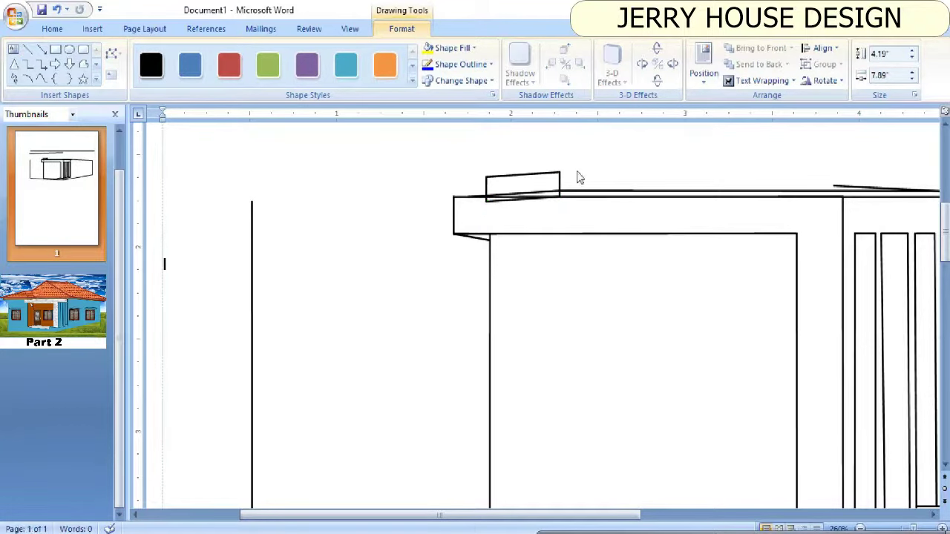
{"action": "left_click", "coordinate": [860, 528]}
{"action": "left_click", "coordinate": [860, 528]}
{"action": "left_click", "coordinate": [859, 527]}
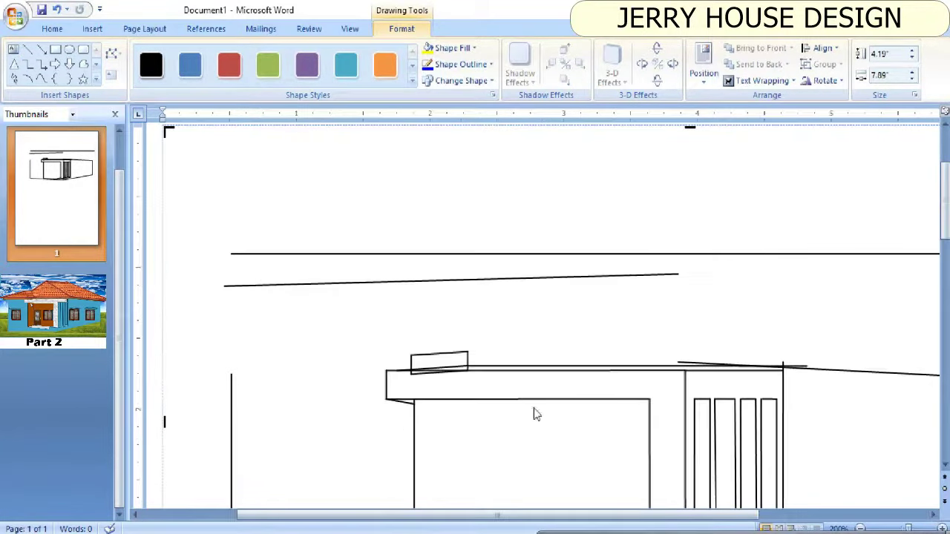
{"action": "left_click", "coordinate": [467, 362]}
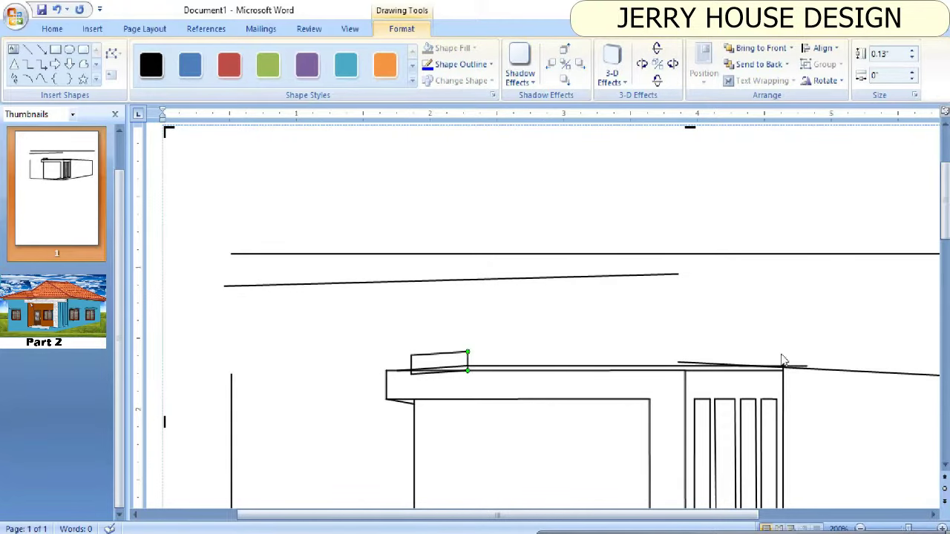
{"action": "left_click", "coordinate": [566, 332]}
{"action": "left_click", "coordinate": [484, 393]}
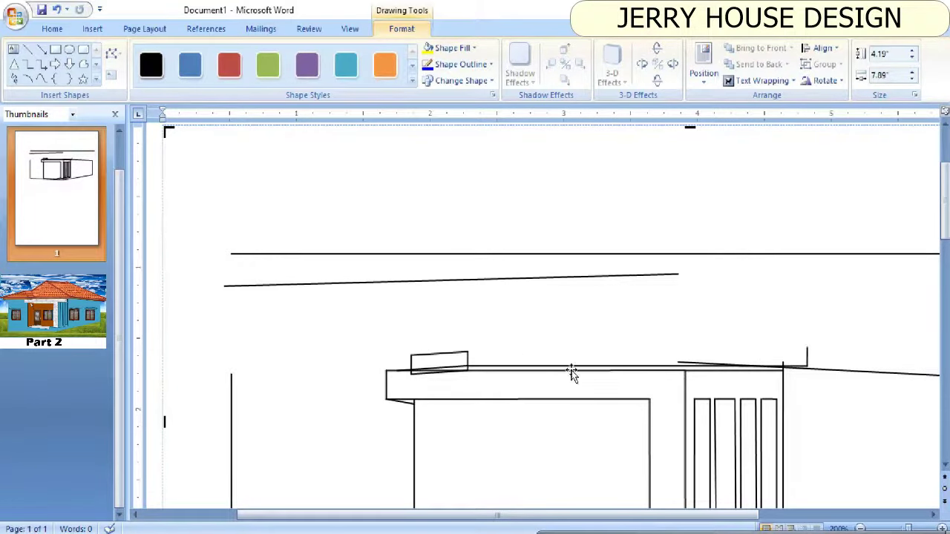
Step: Zoom out and draw the thin raised band along the eave top
{"action": "left_click", "coordinate": [832, 369]}
{"action": "left_click", "coordinate": [860, 529]}
{"action": "left_click", "coordinate": [860, 529]}
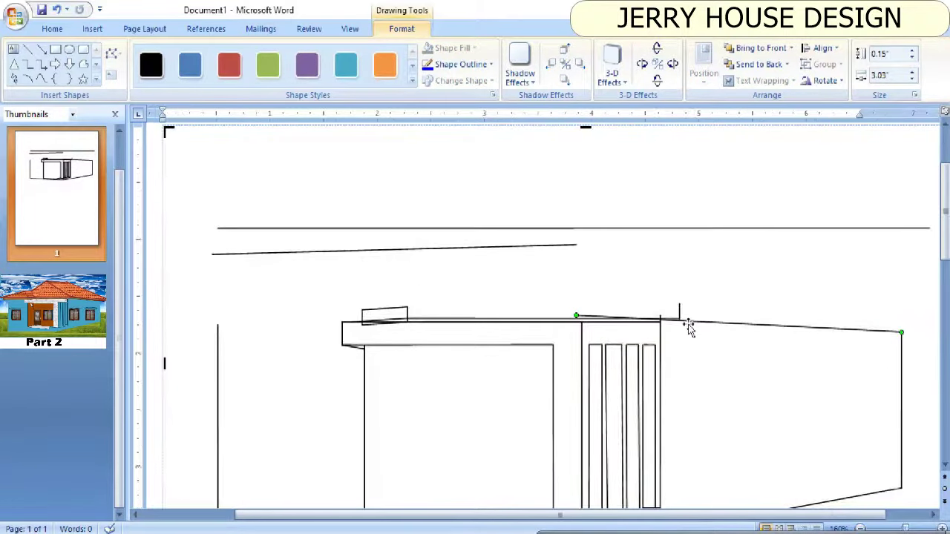
{"action": "left_click", "coordinate": [26, 49]}
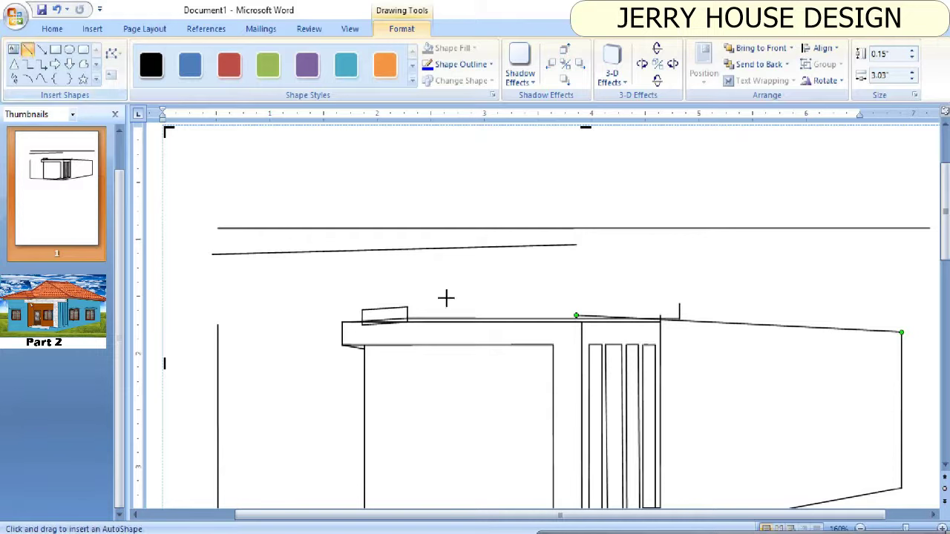
{"action": "left_click_drag", "start_coordinate": [679, 302], "coordinate": [679, 303]}
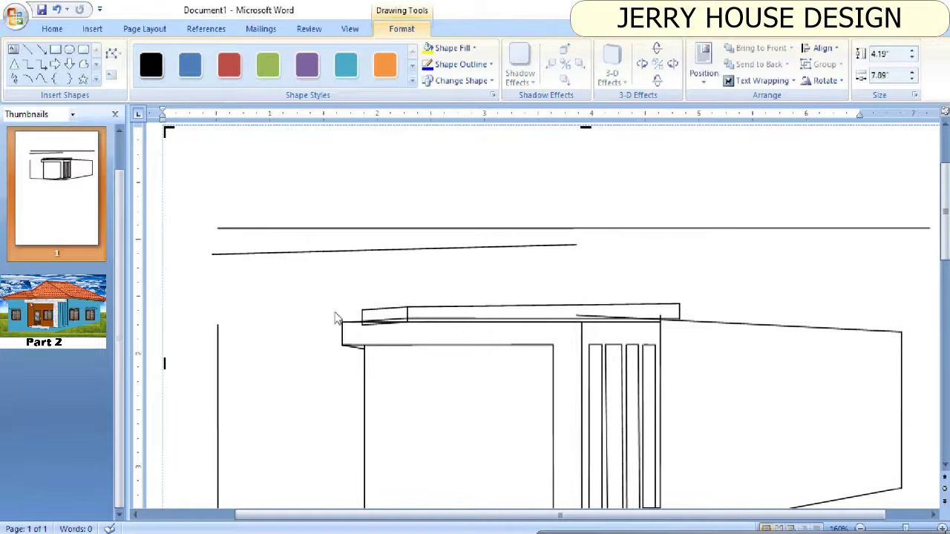
Step: Outline the left overhang with horizontal lines running past the left wall
{"action": "left_click", "coordinate": [26, 49]}
{"action": "left_click_drag", "start_coordinate": [342, 324], "coordinate": [183, 324]}
{"action": "left_click", "coordinate": [362, 318]}
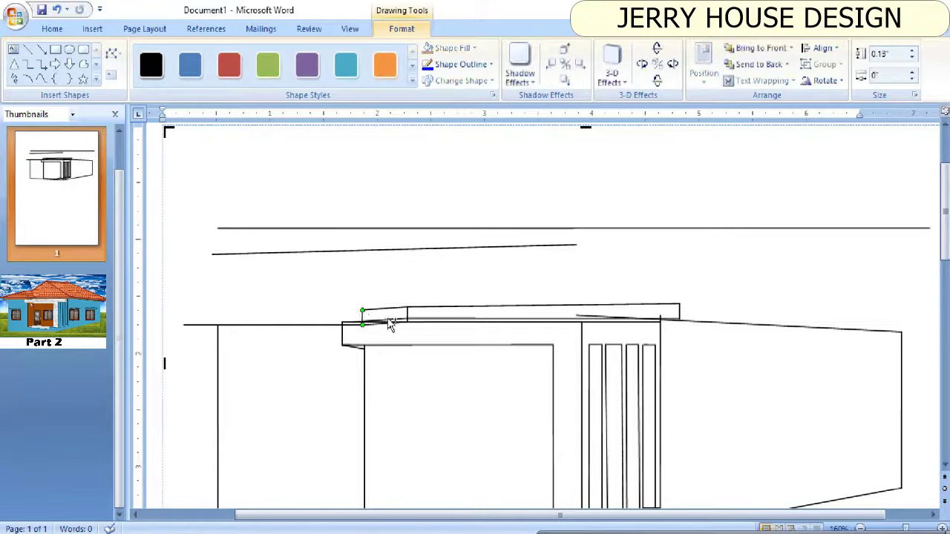
{"action": "left_click", "coordinate": [208, 306]}
{"action": "left_click", "coordinate": [379, 335]}
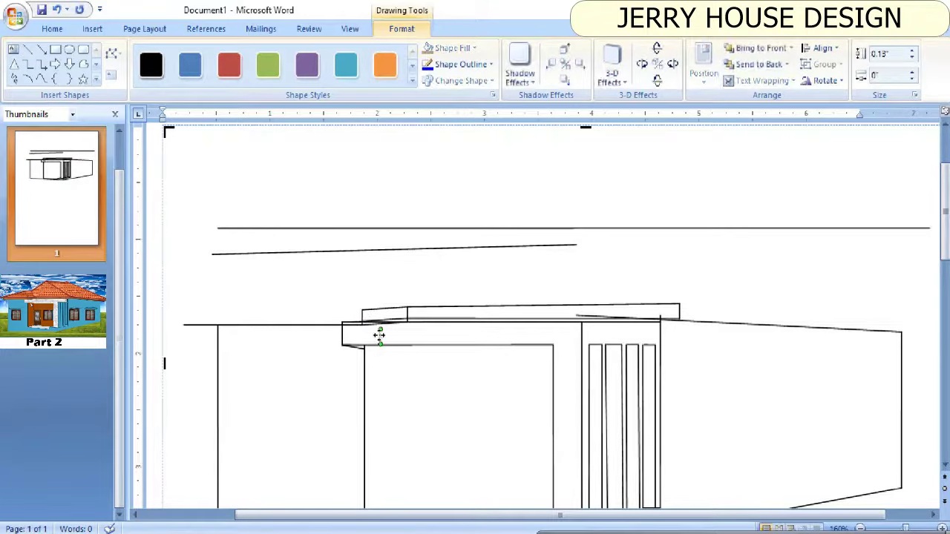
{"action": "left_click", "coordinate": [187, 315]}
{"action": "left_click", "coordinate": [28, 49]}
{"action": "left_click_drag", "start_coordinate": [183, 311], "coordinate": [362, 310]}
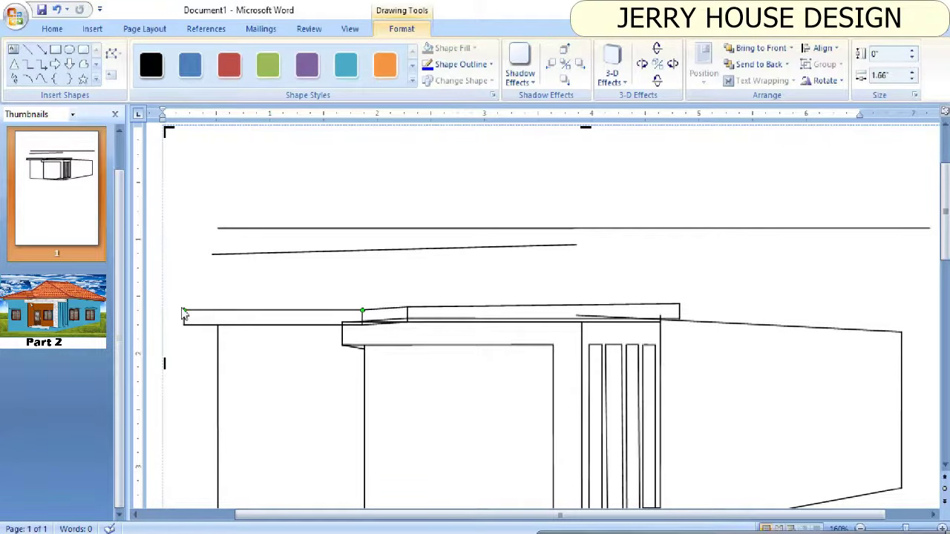
{"action": "left_click_drag", "start_coordinate": [184, 310], "coordinate": [174, 309]}
{"action": "left_click", "coordinate": [213, 303]}
Step: Move the long guide line higher and stretch the shorter guide line further left
{"action": "scroll", "coordinate": [476, 314], "scroll_direction": "down", "scroll_amount": 2}
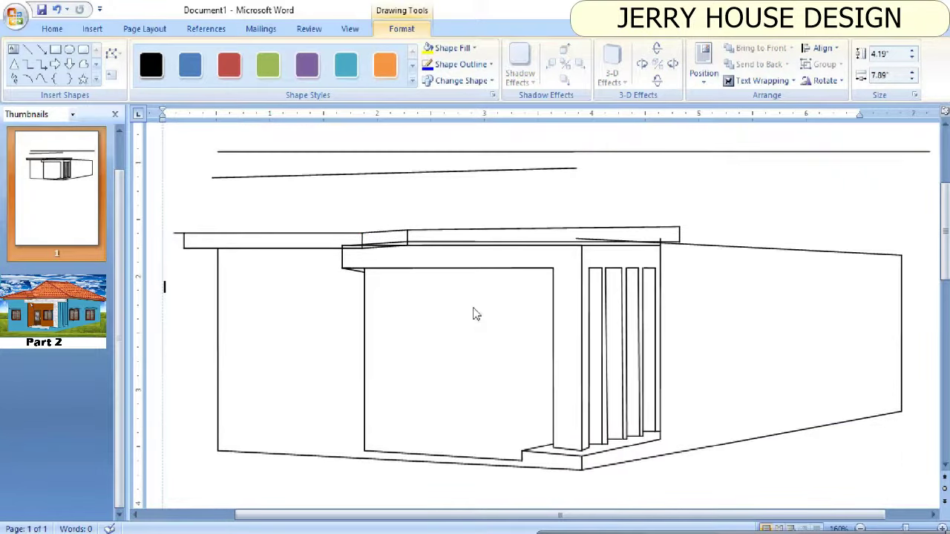
{"action": "scroll", "coordinate": [760, 518], "scroll_direction": "down", "scroll_amount": 2, "text": "ctrl"}
{"action": "left_click", "coordinate": [514, 233]}
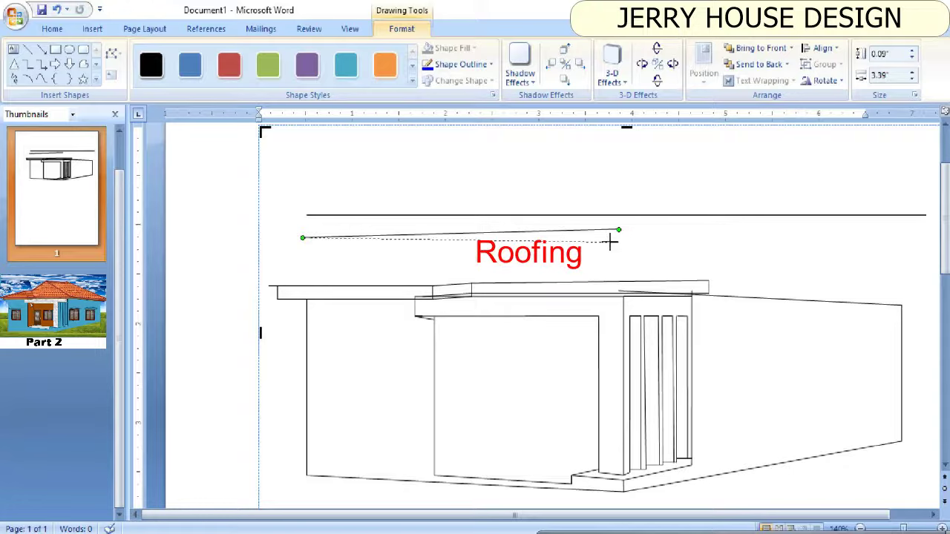
{"action": "left_click_drag", "start_coordinate": [610, 242], "coordinate": [598, 192]}
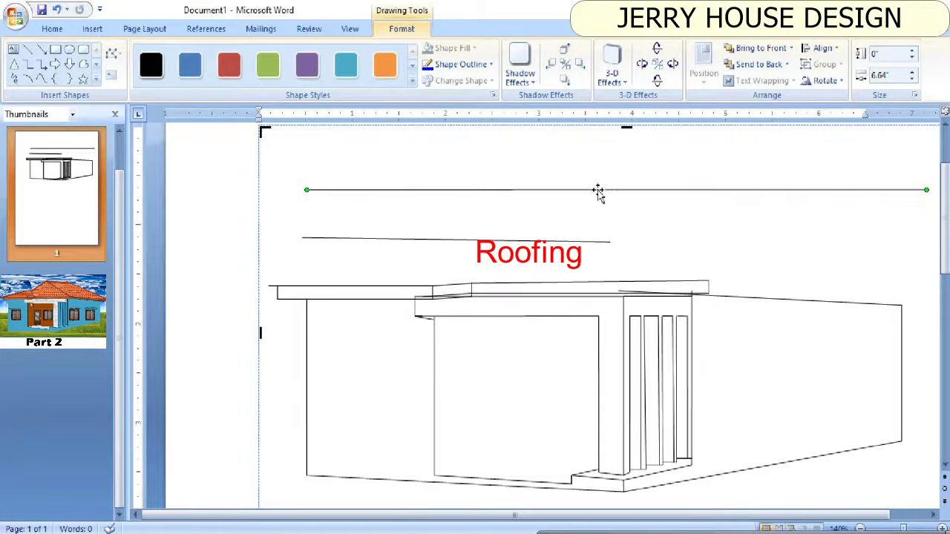
{"action": "left_click_drag", "start_coordinate": [303, 238], "coordinate": [264, 241]}
Step: Draw a vertical apex line up from the eave and a long roof edge along the eave
{"action": "left_click", "coordinate": [27, 49]}
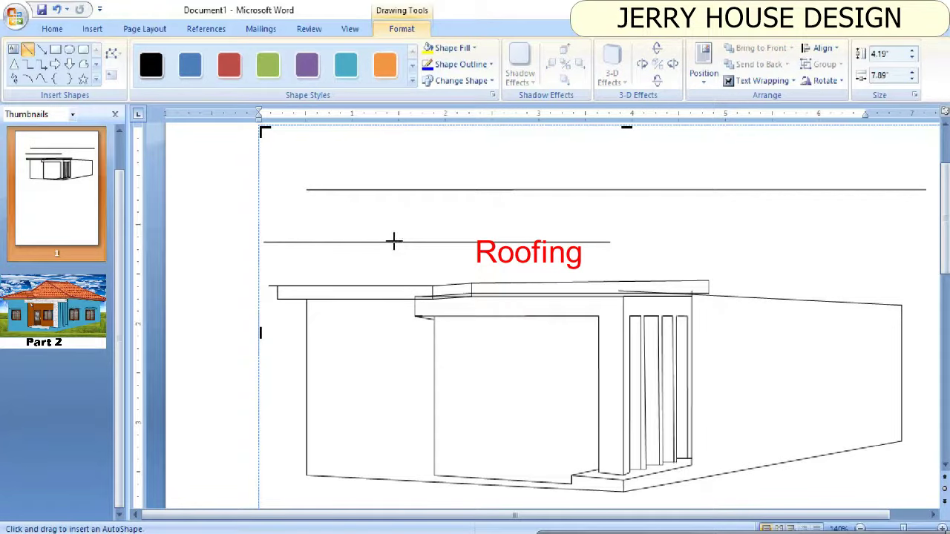
{"action": "left_click_drag", "start_coordinate": [399, 242], "coordinate": [400, 286]}
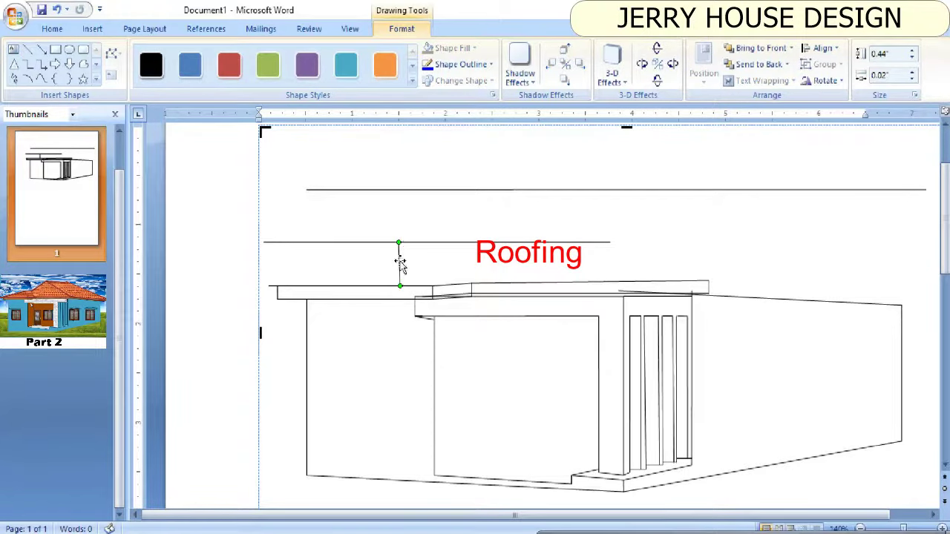
{"action": "left_click_drag", "start_coordinate": [268, 284], "coordinate": [709, 280]}
{"action": "left_click", "coordinate": [28, 49]}
{"action": "left_click", "coordinate": [30, 50]}
{"action": "left_click", "coordinate": [283, 320]}
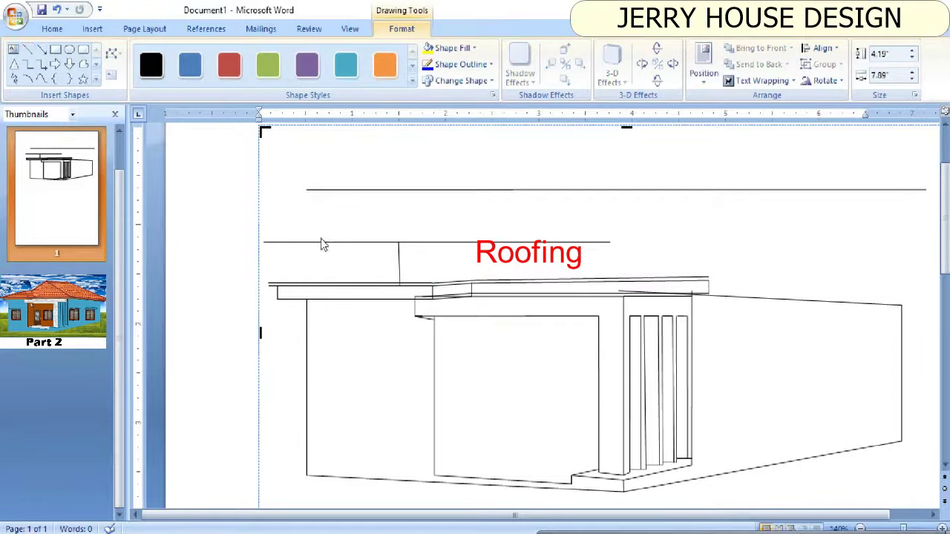
Step: Draw the left roof slope from the apex down to the roof slab's left end
{"action": "left_click", "coordinate": [27, 49]}
{"action": "left_click", "coordinate": [270, 279]}
{"action": "left_click", "coordinate": [27, 49]}
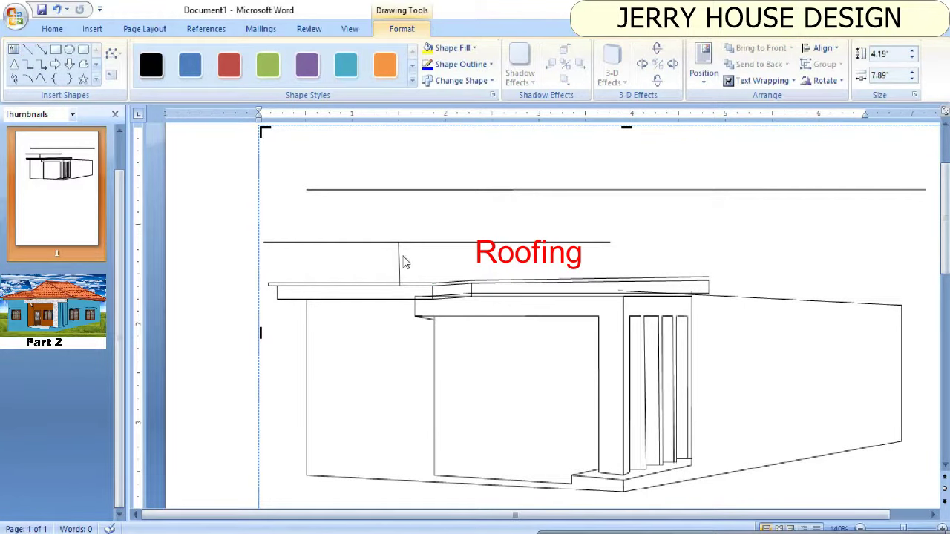
{"action": "left_click_drag", "start_coordinate": [398, 243], "coordinate": [269, 280]}
Step: Draw the right roof slope and reshape the apex into a short ridge between the slopes
{"action": "left_click", "coordinate": [28, 49]}
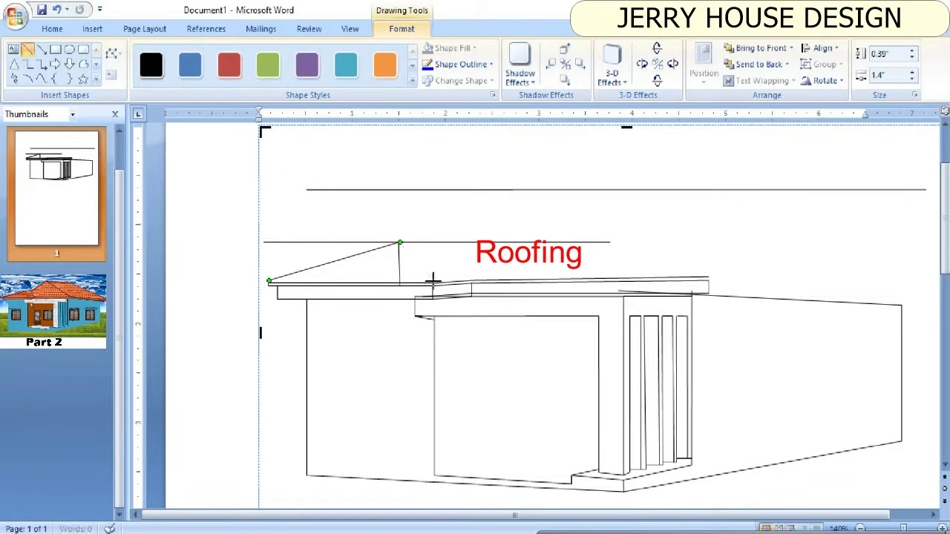
{"action": "mouse_move", "coordinate": [432, 281]}
{"action": "left_mouse_down"}
{"action": "mouse_move", "coordinate": [399, 243]}
{"action": "mouse_move", "coordinate": [443, 221]}
{"action": "left_mouse_up"}
{"action": "left_click", "coordinate": [405, 250]}
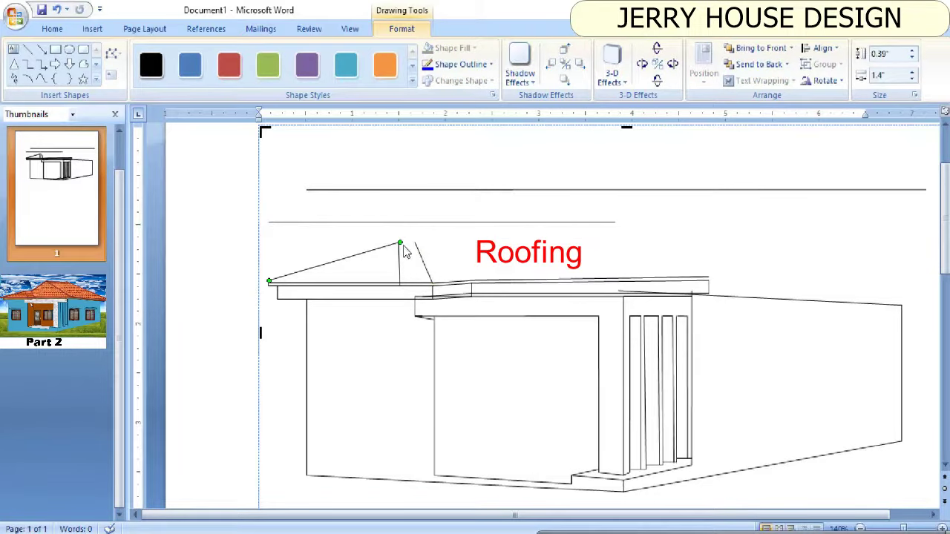
{"action": "left_click_drag", "start_coordinate": [399, 242], "coordinate": [414, 243]}
{"action": "left_click", "coordinate": [271, 281]}
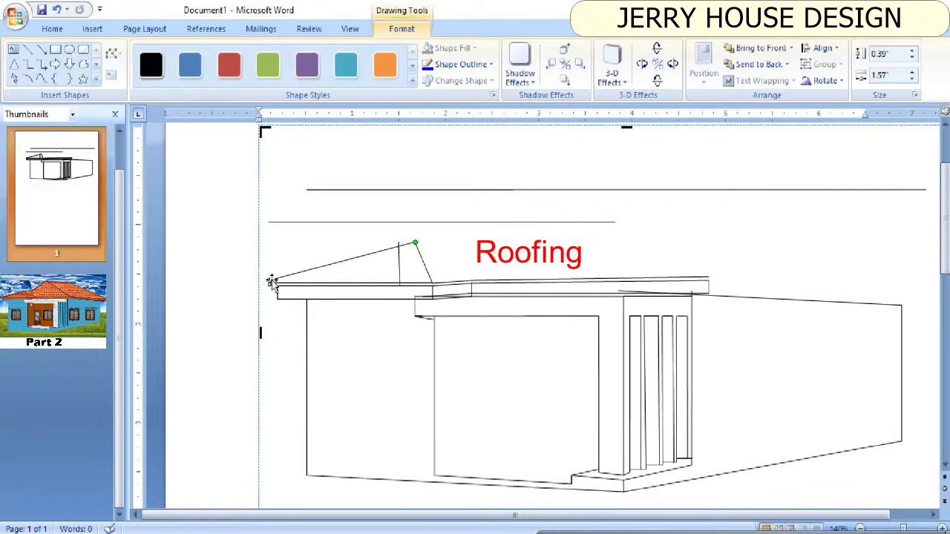
{"action": "left_click", "coordinate": [424, 256]}
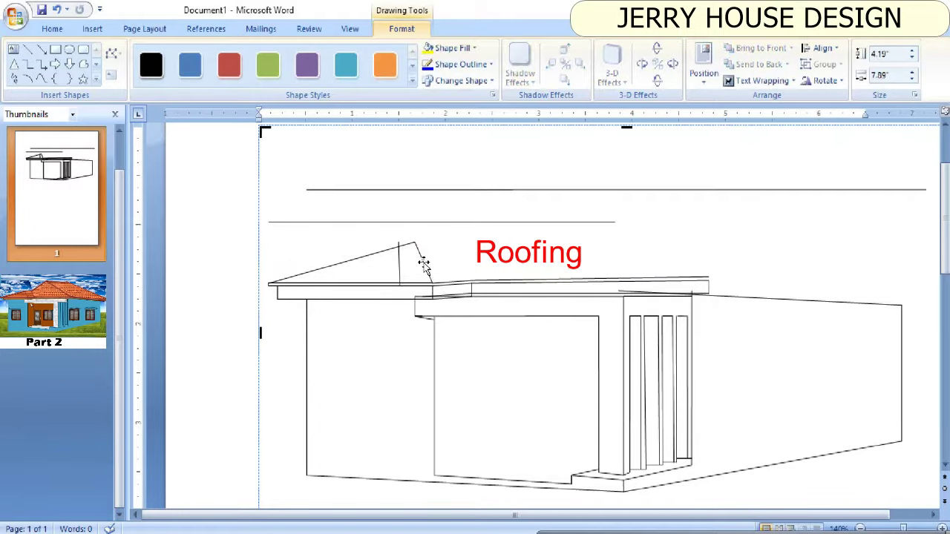
{"action": "left_click", "coordinate": [424, 263]}
{"action": "mouse_move", "coordinate": [427, 267]}
{"action": "left_mouse_down"}
{"action": "mouse_move", "coordinate": [443, 282]}
{"action": "mouse_move", "coordinate": [454, 240]}
{"action": "mouse_move", "coordinate": [409, 240]}
{"action": "mouse_move", "coordinate": [448, 242]}
{"action": "left_mouse_up"}
{"action": "left_click", "coordinate": [399, 245]}
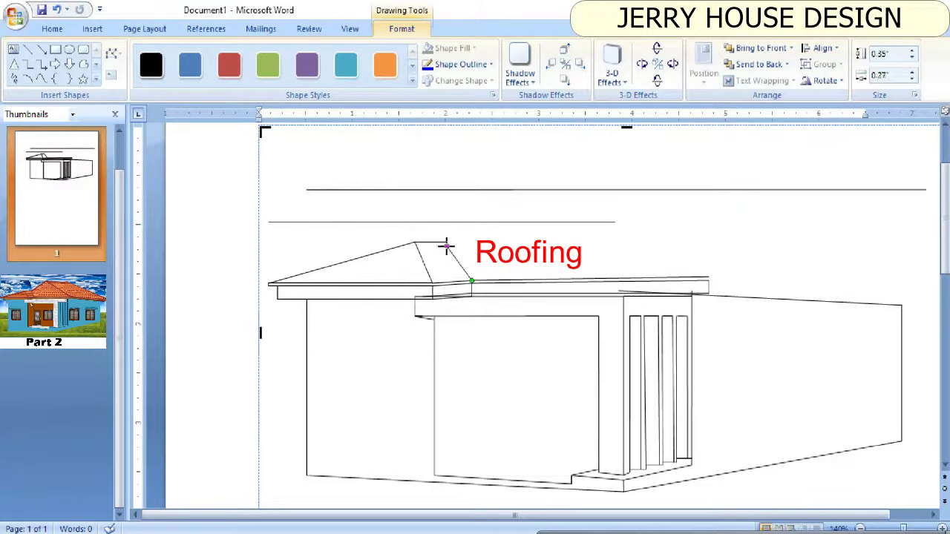
{"action": "left_click", "coordinate": [631, 350]}
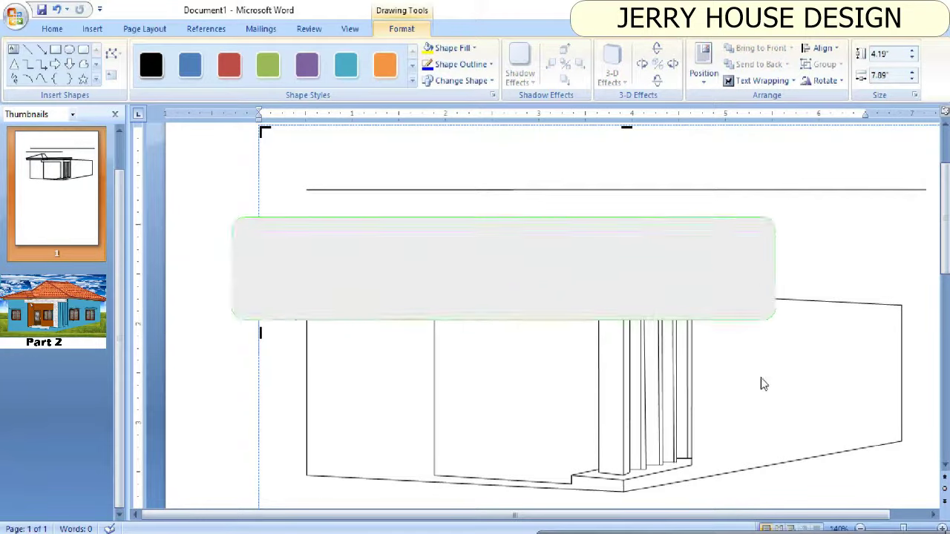
Step: Extend the right-wing eave line past the wall
{"action": "scroll", "coordinate": [727, 387], "scroll_direction": "right", "scroll_amount": 2}
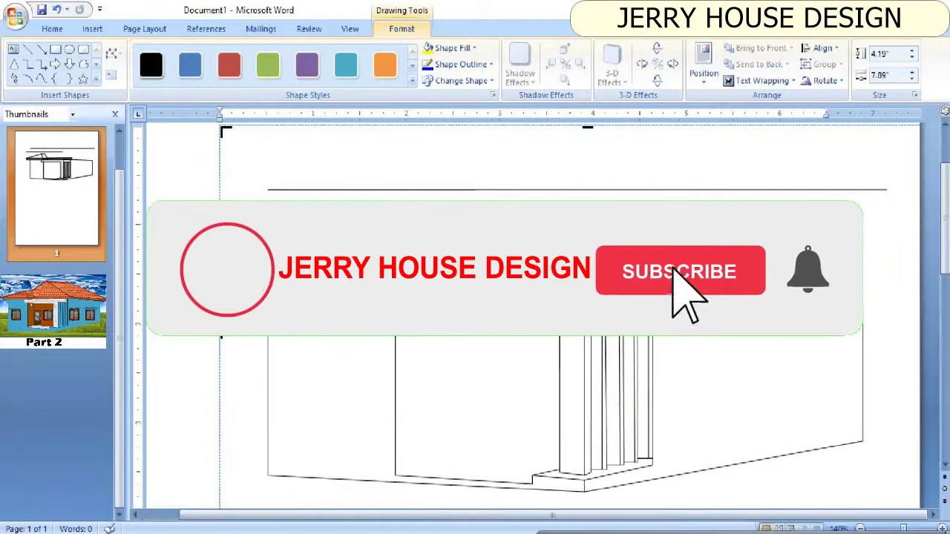
{"action": "left_click", "coordinate": [863, 304]}
{"action": "left_click_drag", "start_coordinate": [885, 304], "coordinate": [888, 305]}
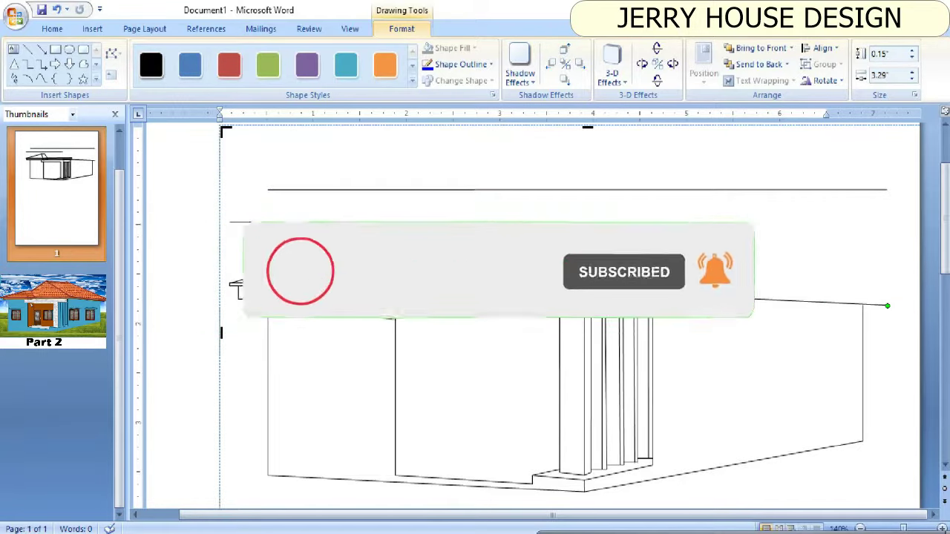
Step: Form the fascia band with a second eave line and a short closing end line
{"action": "left_click", "coordinate": [764, 303]}
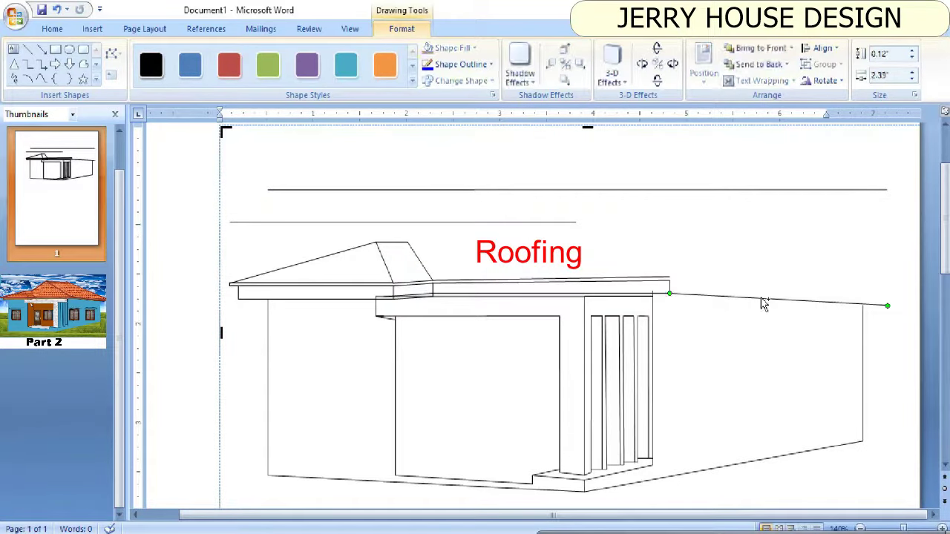
{"action": "mouse_move", "coordinate": [757, 298]}
{"action": "left_mouse_down"}
{"action": "mouse_move", "coordinate": [769, 315]}
{"action": "mouse_move", "coordinate": [749, 285]}
{"action": "left_mouse_up"}
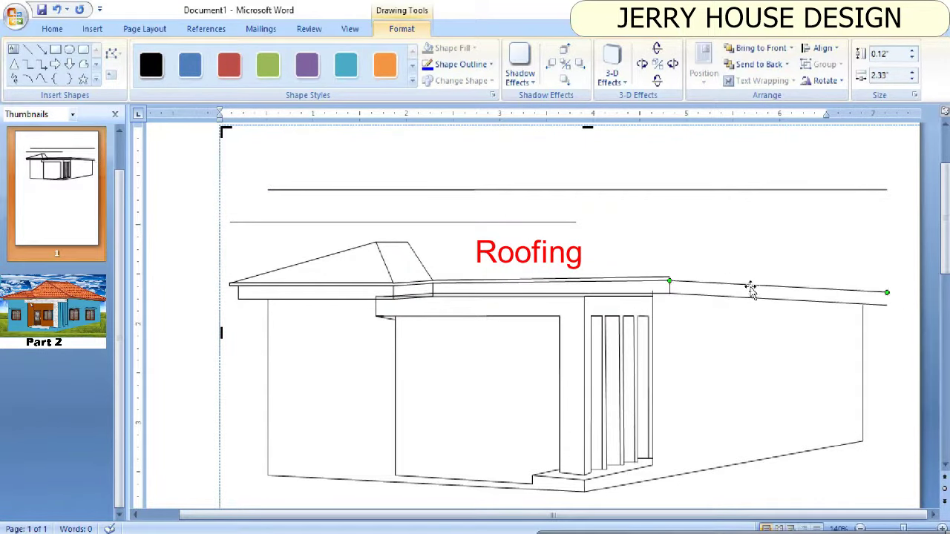
{"action": "left_click", "coordinate": [766, 301]}
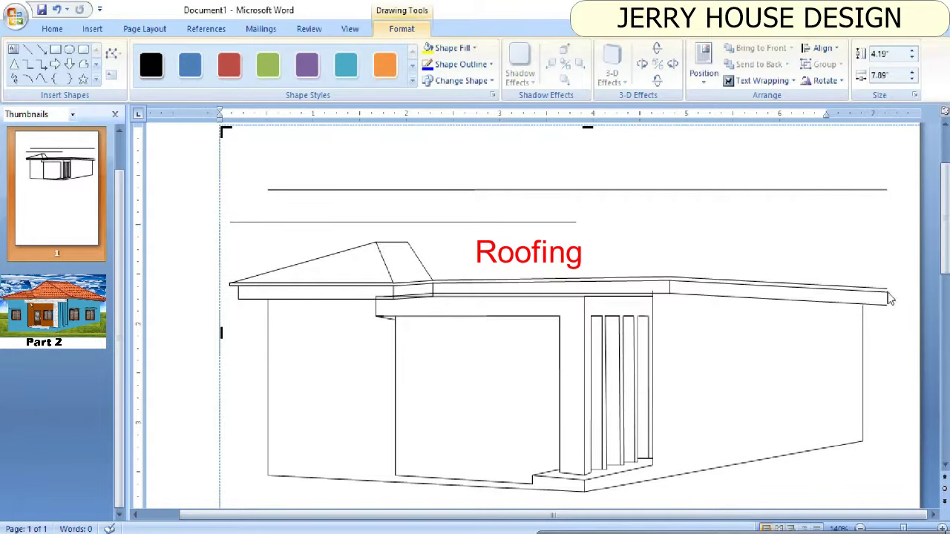
{"action": "left_click_drag", "start_coordinate": [886, 303], "coordinate": [887, 291]}
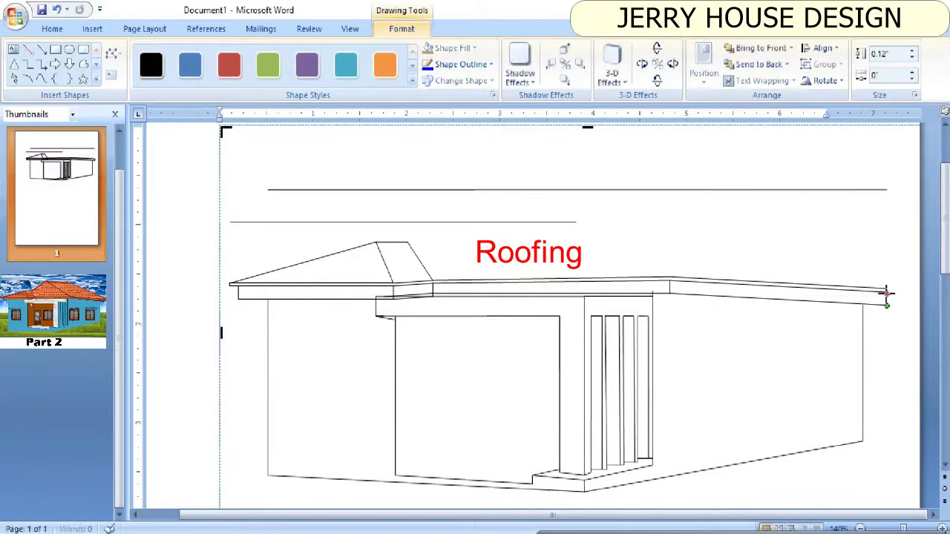
{"action": "left_click", "coordinate": [886, 289]}
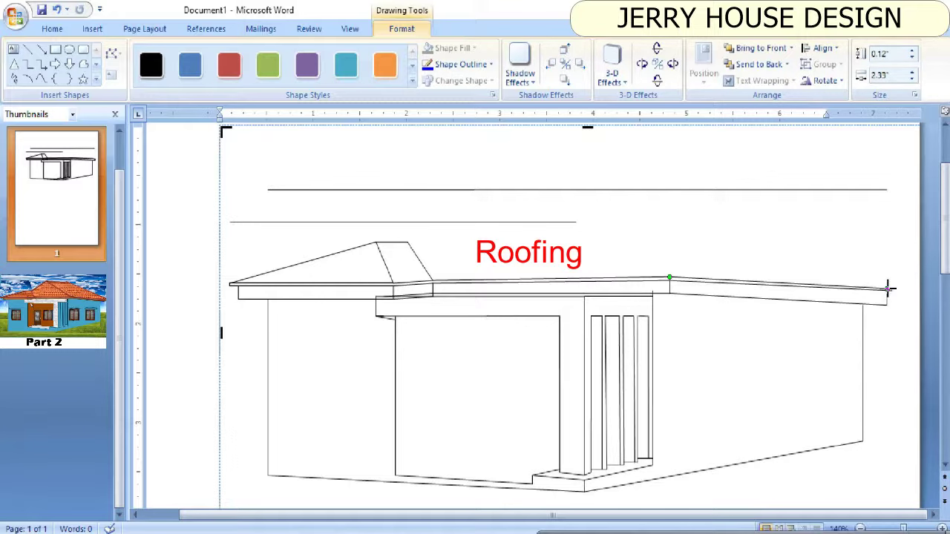
{"action": "left_click_drag", "start_coordinate": [888, 289], "coordinate": [892, 288]}
{"action": "right_click", "coordinate": [858, 282]}
{"action": "key", "text": "Escape"}
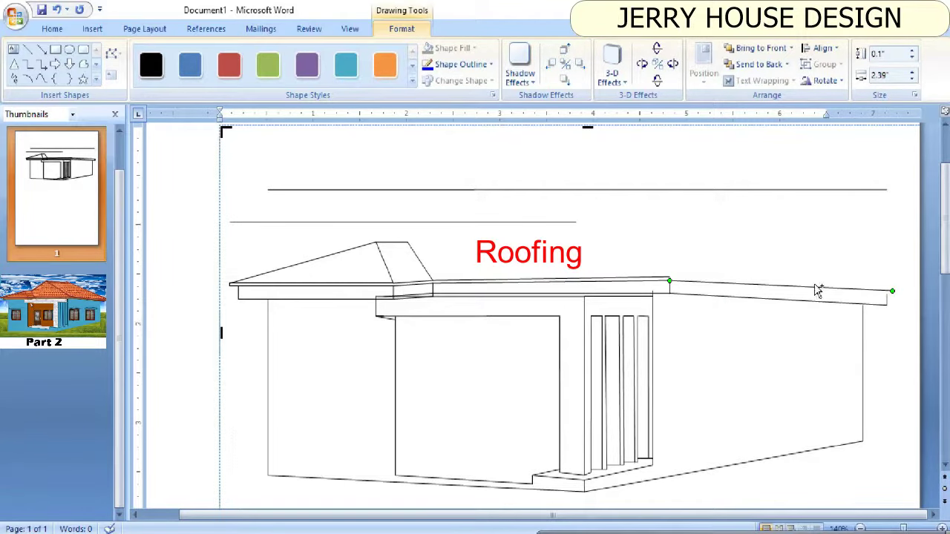
{"action": "left_click", "coordinate": [863, 271]}
Step: Zoom in on the fascia's right end to check its short end line
{"action": "left_click", "coordinate": [939, 528]}
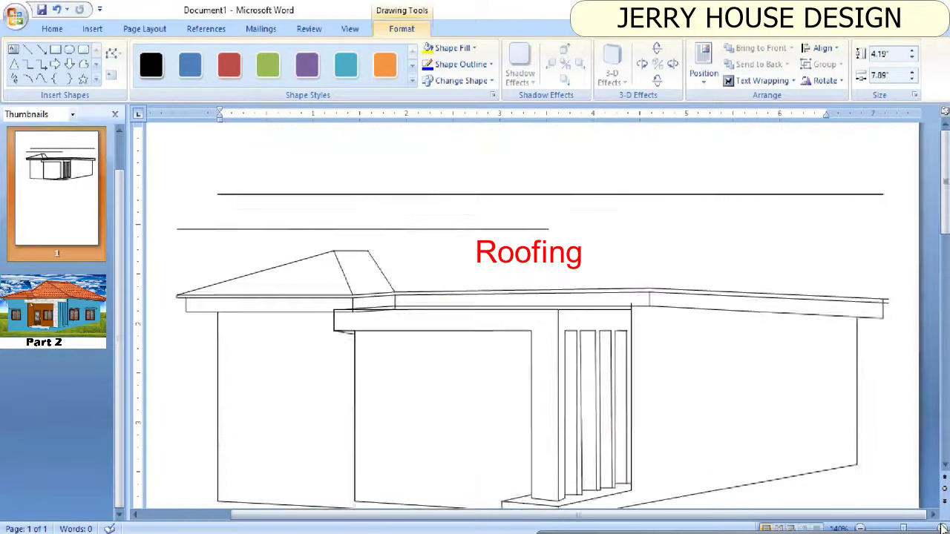
{"action": "left_click", "coordinate": [873, 344]}
{"action": "left_click", "coordinate": [857, 314]}
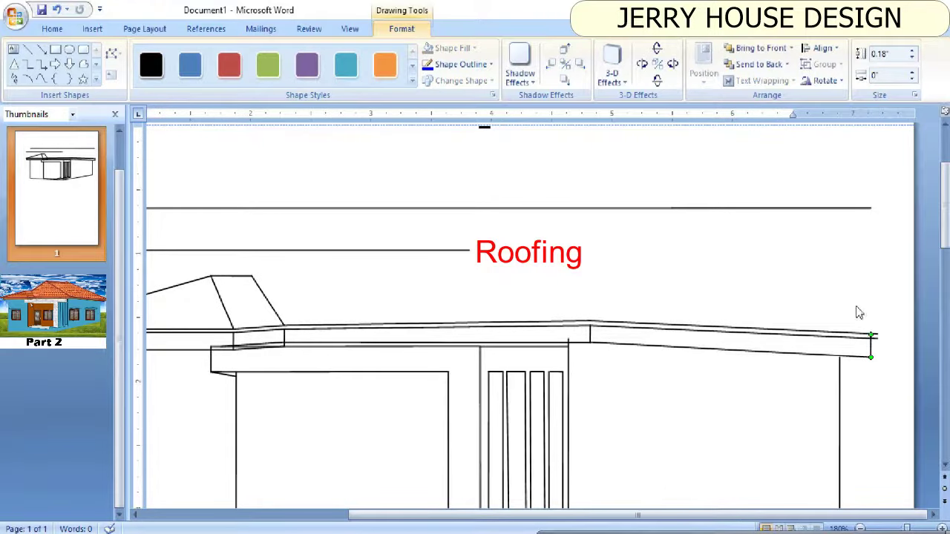
{"action": "left_click", "coordinate": [876, 343]}
{"action": "left_click", "coordinate": [876, 344]}
{"action": "left_click", "coordinate": [27, 49]}
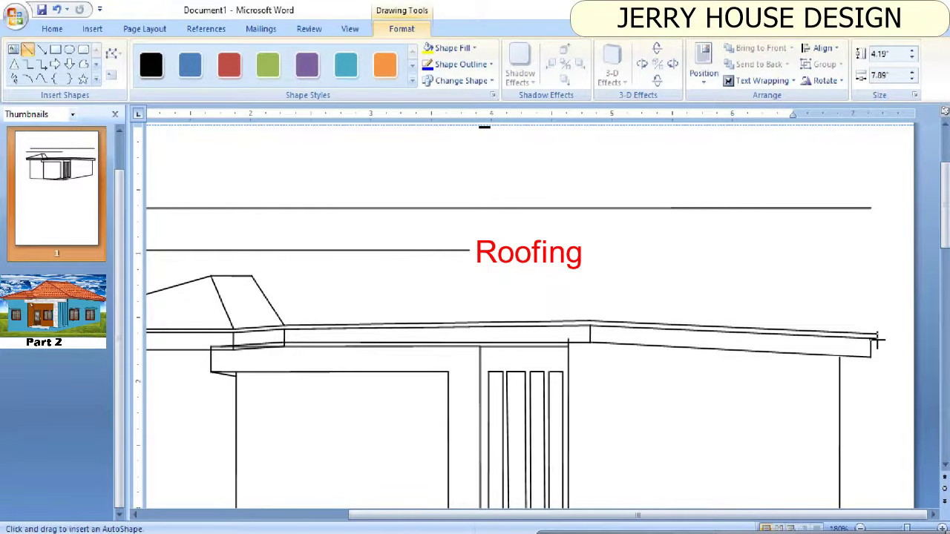
{"action": "key", "text": "Escape"}
{"action": "scroll", "coordinate": [268, 200], "scroll_direction": "down", "scroll_amount": 2, "text": "ctrl"}
Step: Raise the long and short horizontal guide lines up to ridge height
{"action": "scroll", "coordinate": [268, 200], "scroll_direction": "down", "scroll_amount": 1, "text": "ctrl"}
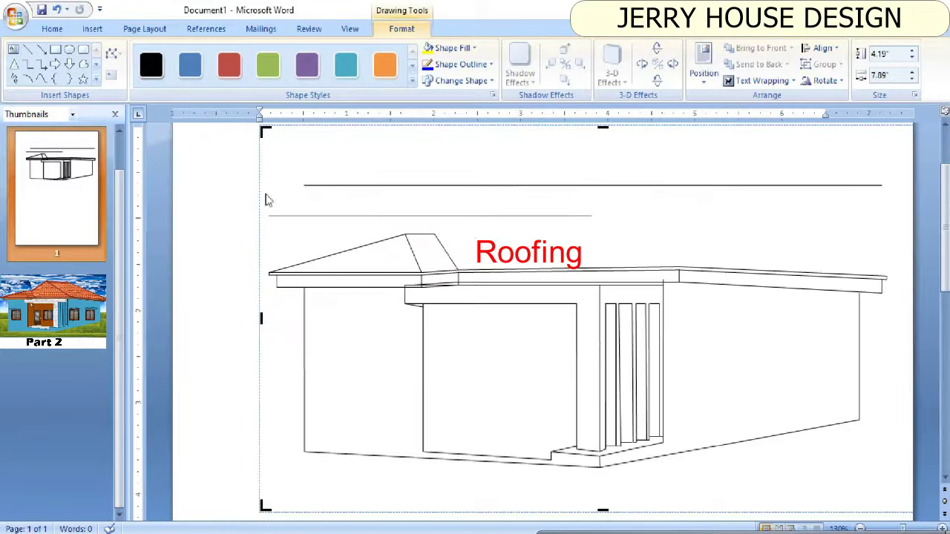
{"action": "left_click", "coordinate": [660, 185]}
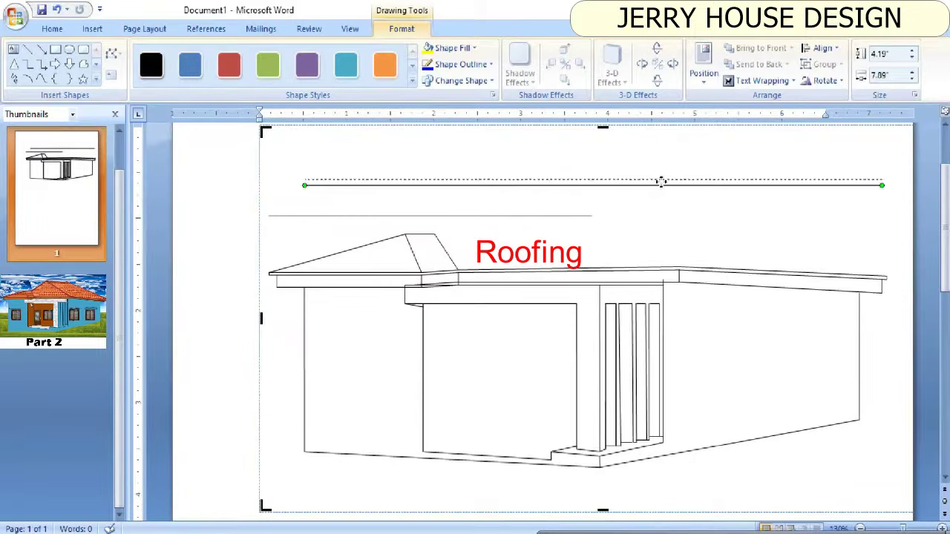
{"action": "left_click_drag", "start_coordinate": [660, 185], "coordinate": [660, 177]}
{"action": "mouse_move", "coordinate": [493, 215]}
{"action": "left_mouse_down"}
{"action": "mouse_move", "coordinate": [629, 193]}
{"action": "mouse_move", "coordinate": [685, 198]}
{"action": "left_mouse_up"}
Step: Draw the right and left roof slopes rising from the eaves to the peak
{"action": "left_click", "coordinate": [28, 49]}
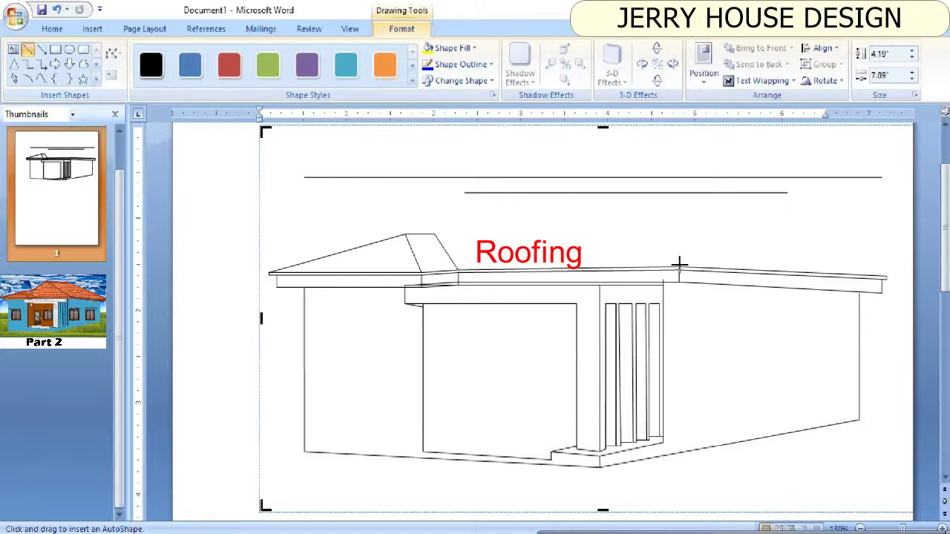
{"action": "left_click_drag", "start_coordinate": [678, 264], "coordinate": [546, 179]}
{"action": "left_click", "coordinate": [41, 48]}
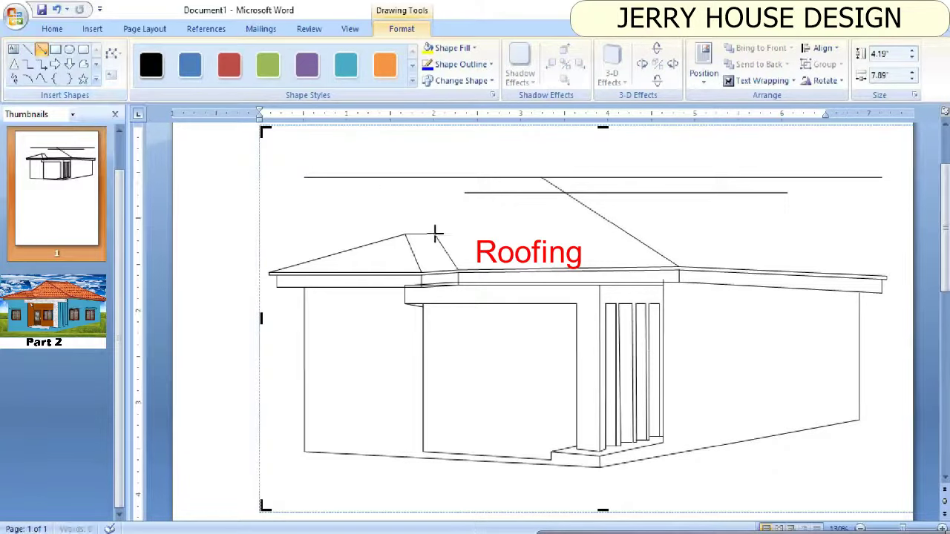
{"action": "left_click_drag", "start_coordinate": [435, 233], "coordinate": [538, 180]}
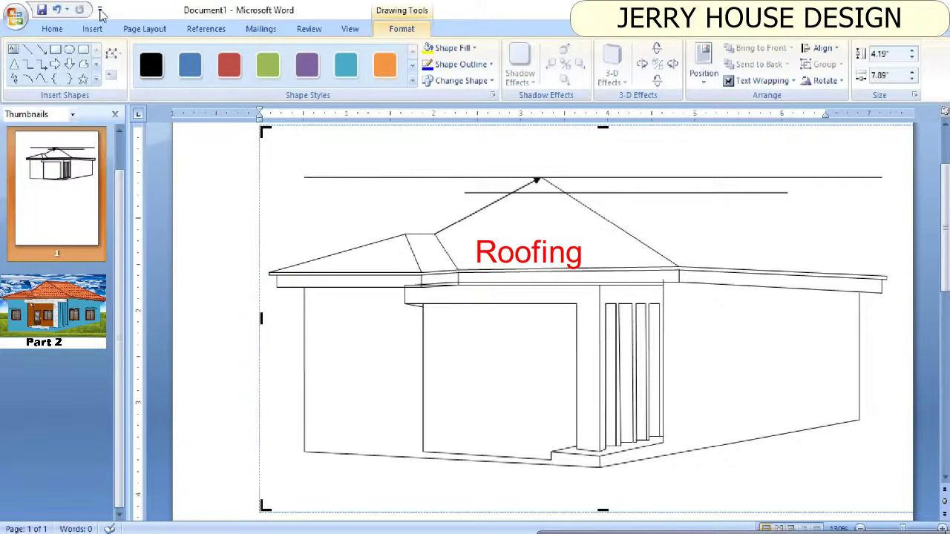
Step: Redraw the misplaced left slope to meet the peak and nudge the short guide line up
{"action": "left_click", "coordinate": [56, 9]}
{"action": "left_click", "coordinate": [28, 49]}
{"action": "left_click_drag", "start_coordinate": [435, 233], "coordinate": [540, 179]}
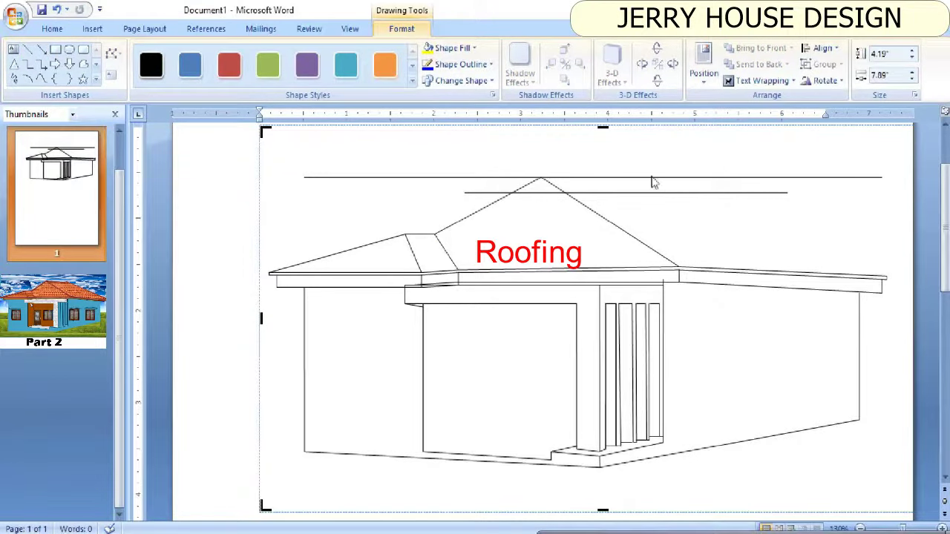
{"action": "left_click_drag", "start_coordinate": [671, 192], "coordinate": [672, 187]}
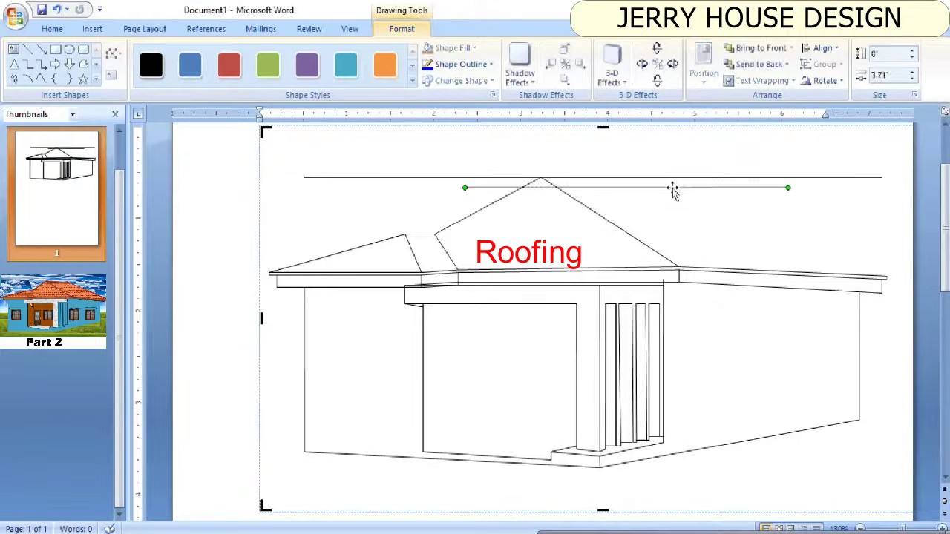
{"action": "left_click", "coordinate": [28, 49]}
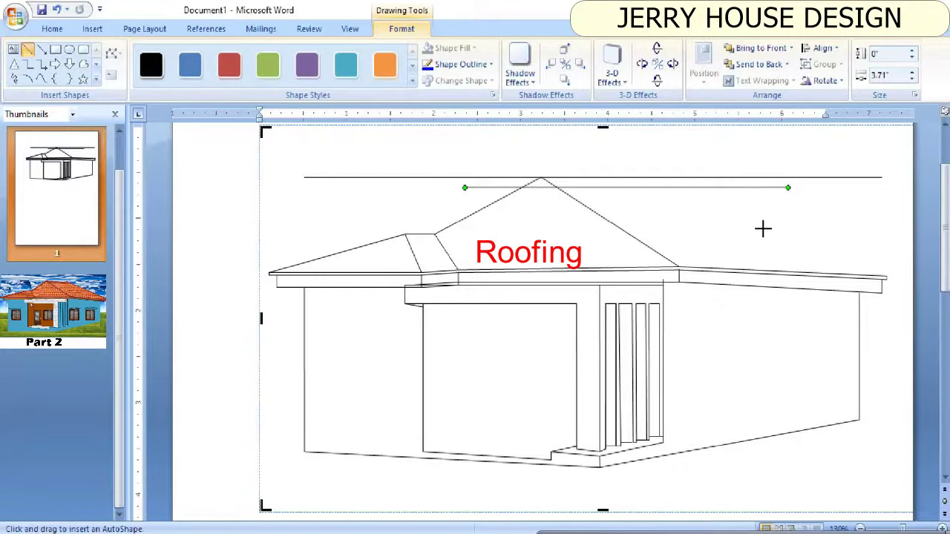
{"action": "scroll", "coordinate": [611, 484], "scroll_direction": "down", "scroll_amount": 1}
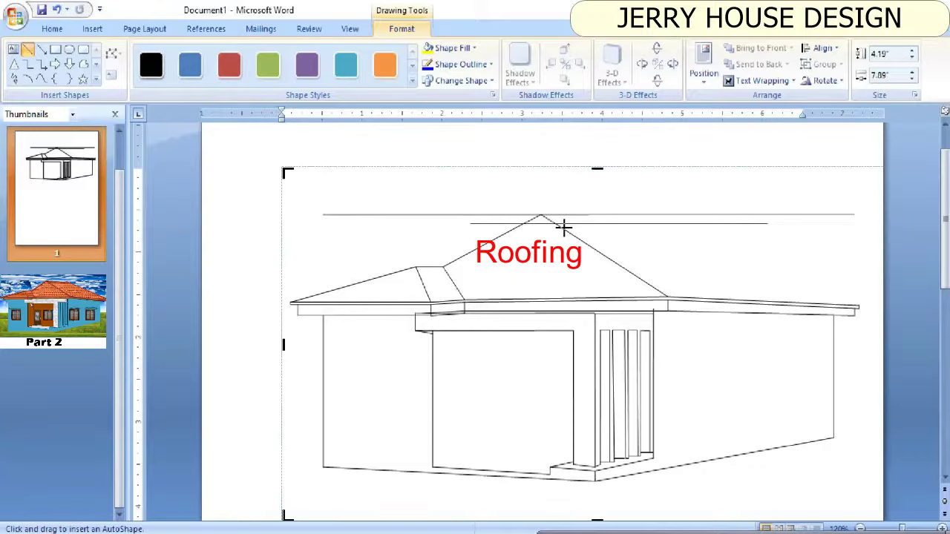
Step: Draw a hip line from the right eave corner to the ridge and trim the ridge to start at the peak
{"action": "left_click_drag", "start_coordinate": [861, 305], "coordinate": [662, 224]}
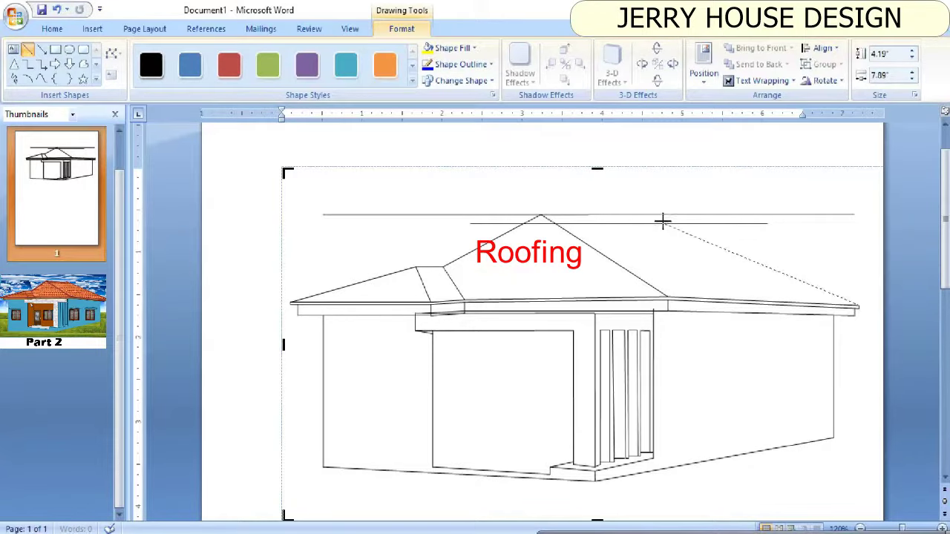
{"action": "left_click_drag", "start_coordinate": [662, 223], "coordinate": [639, 216]}
{"action": "left_click", "coordinate": [628, 223]}
{"action": "left_click_drag", "start_coordinate": [540, 213], "coordinate": [541, 216]}
{"action": "left_click_drag", "start_coordinate": [776, 214], "coordinate": [662, 219]}
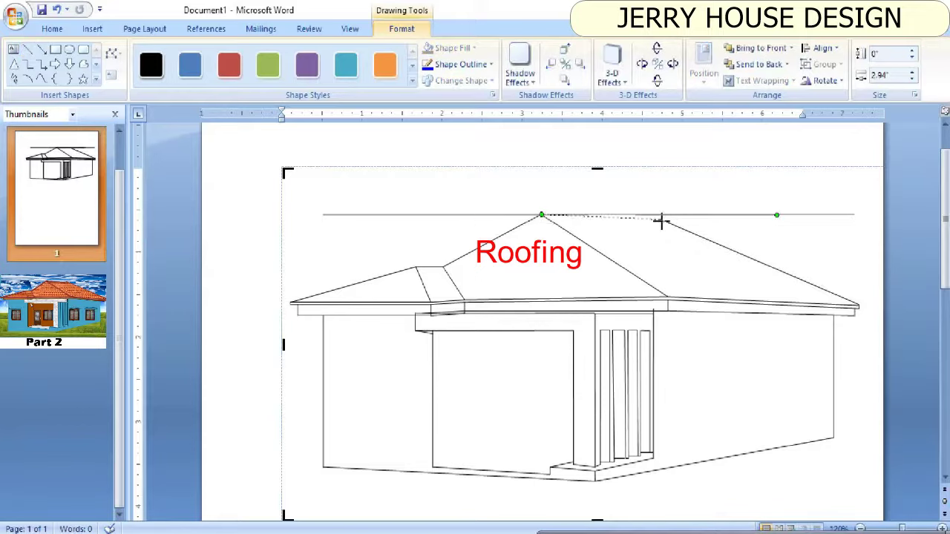
Step: Move the long guide line aside and join the hip line's top end to the ridge
{"action": "left_click_drag", "start_coordinate": [724, 214], "coordinate": [723, 199]}
{"action": "left_click", "coordinate": [665, 222]}
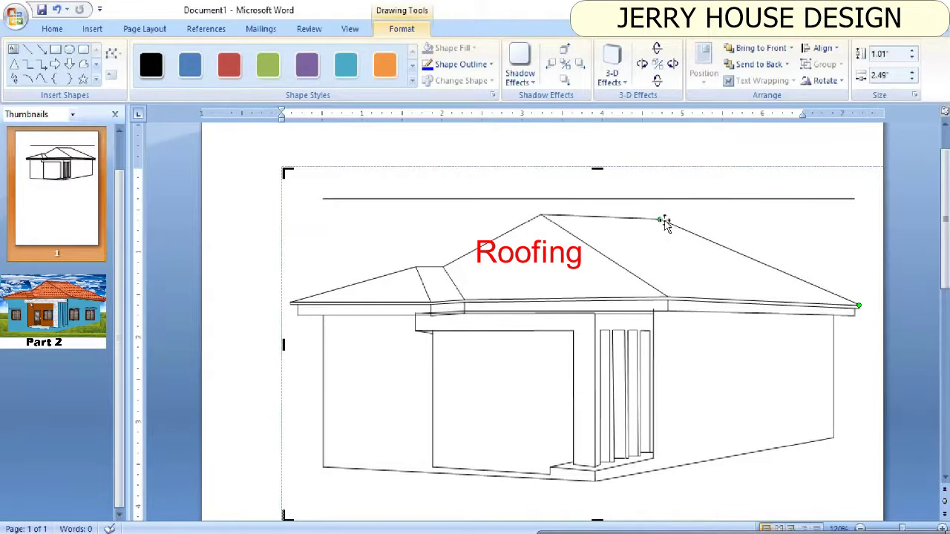
{"action": "left_click_drag", "start_coordinate": [629, 219], "coordinate": [630, 220]}
{"action": "left_click", "coordinate": [658, 218]}
{"action": "left_click", "coordinate": [648, 226]}
{"action": "left_click", "coordinate": [641, 225]}
{"action": "left_click", "coordinate": [631, 220]}
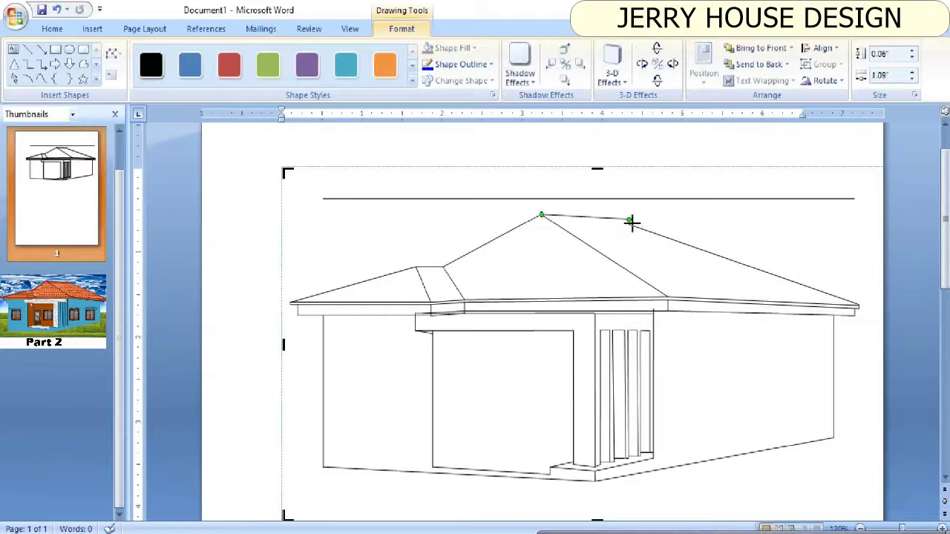
{"action": "left_click", "coordinate": [394, 308]}
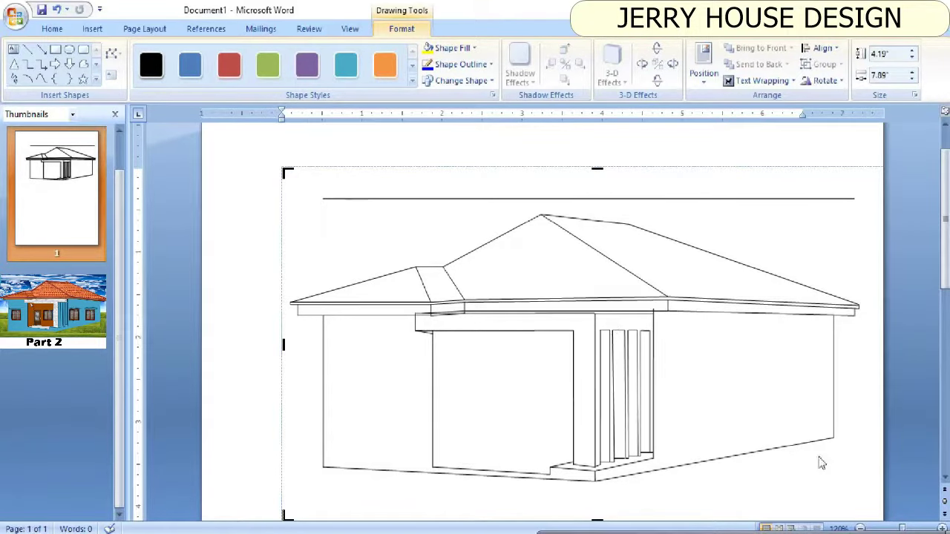
Step: Zoom in and draw a short floor line inside the porch recess
{"action": "scroll", "coordinate": [715, 427], "scroll_direction": "down", "scroll_amount": 2}
{"action": "scroll", "coordinate": [542, 312], "scroll_direction": "up", "scroll_amount": 1}
{"action": "scroll", "coordinate": [542, 312], "scroll_direction": "up", "scroll_amount": 2}
{"action": "scroll", "coordinate": [541, 312], "scroll_direction": "up", "scroll_amount": 2}
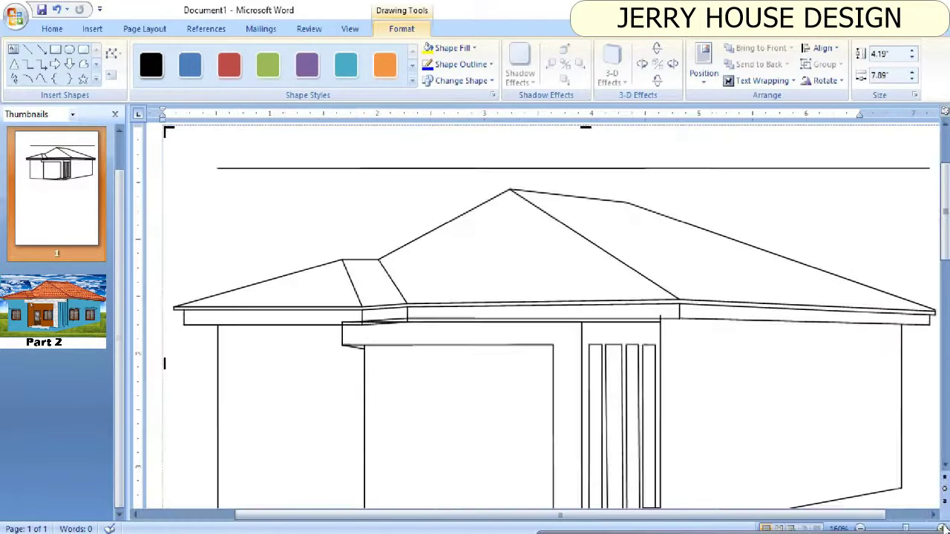
{"action": "scroll", "coordinate": [541, 312], "scroll_direction": "up", "scroll_amount": 1}
{"action": "scroll", "coordinate": [577, 384], "scroll_direction": "up", "scroll_amount": 2}
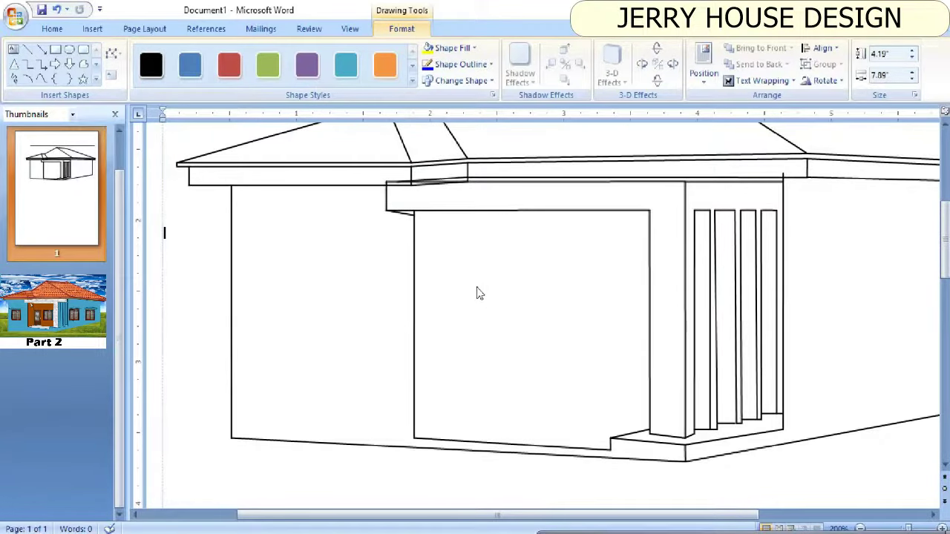
{"action": "left_click", "coordinate": [27, 49]}
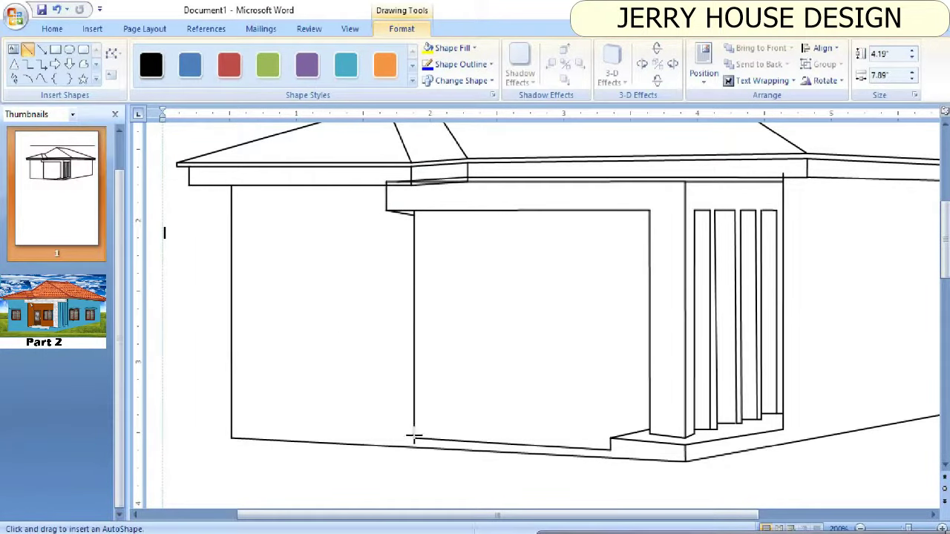
{"action": "mouse_move", "coordinate": [414, 436]}
{"action": "left_mouse_down"}
{"action": "mouse_move", "coordinate": [488, 415]}
{"action": "mouse_move", "coordinate": [480, 420]}
{"action": "left_mouse_up"}
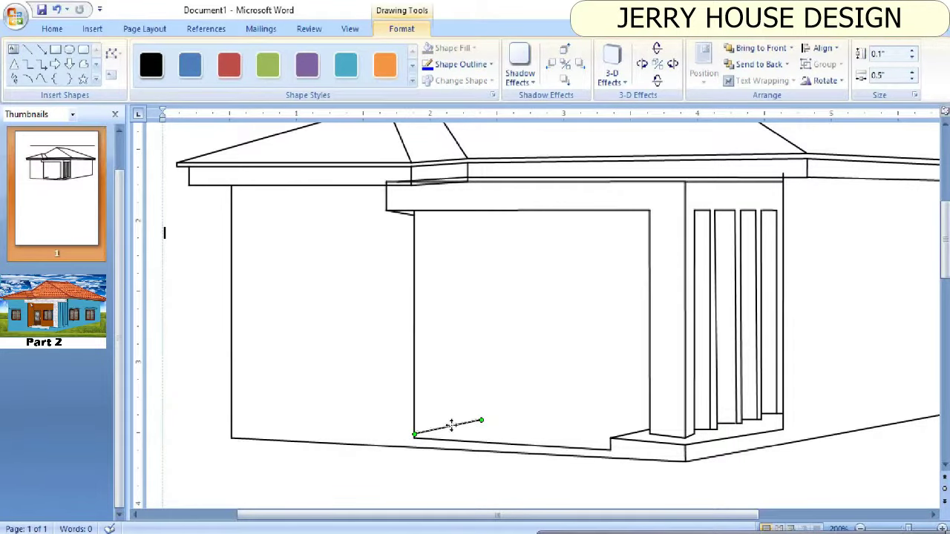
{"action": "left_click", "coordinate": [499, 405]}
Step: Raise a vertical line from the end of the porch floor line
{"action": "scroll", "coordinate": [498, 405], "scroll_direction": "up", "scroll_amount": 3}
{"action": "scroll", "coordinate": [498, 405], "scroll_direction": "down", "scroll_amount": 1, "text": "ctrl"}
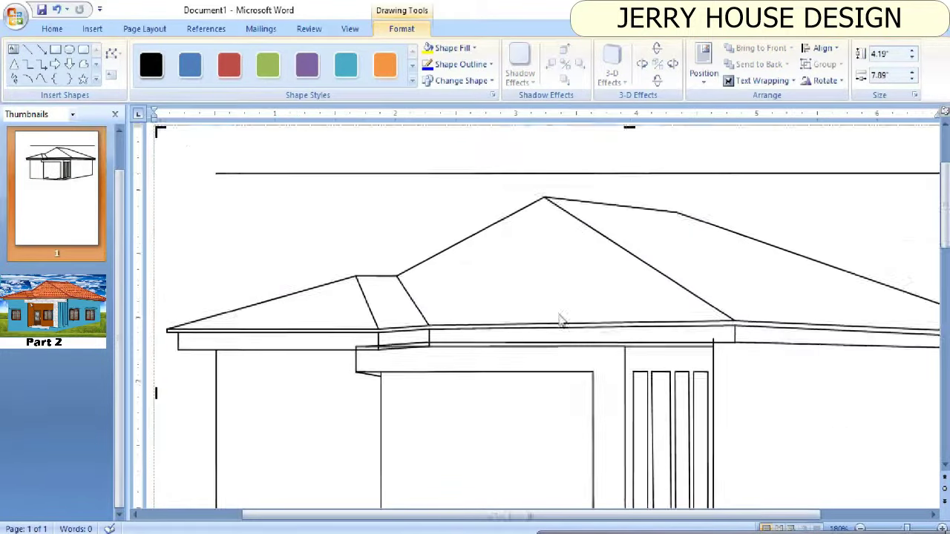
{"action": "scroll", "coordinate": [562, 319], "scroll_direction": "down", "scroll_amount": 3}
{"action": "left_click", "coordinate": [28, 49]}
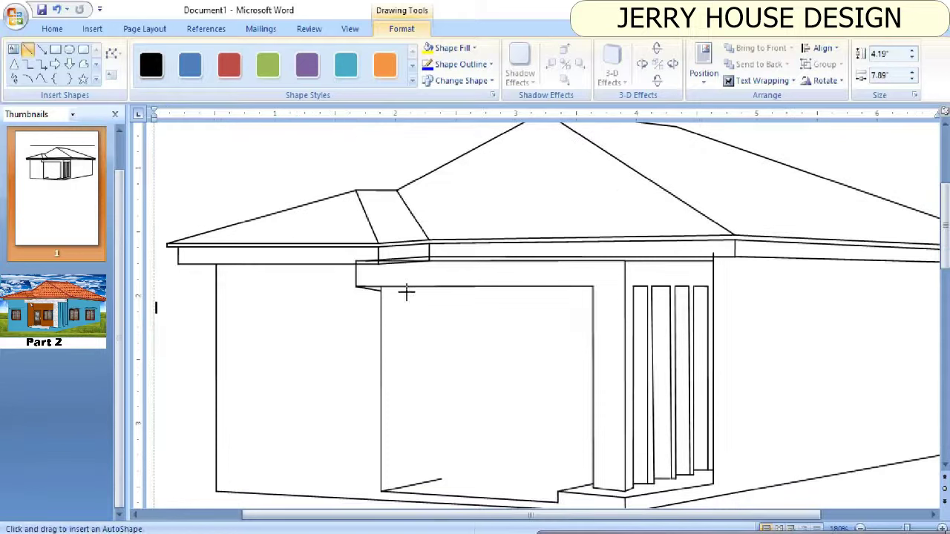
{"action": "left_click_drag", "start_coordinate": [442, 479], "coordinate": [442, 317]}
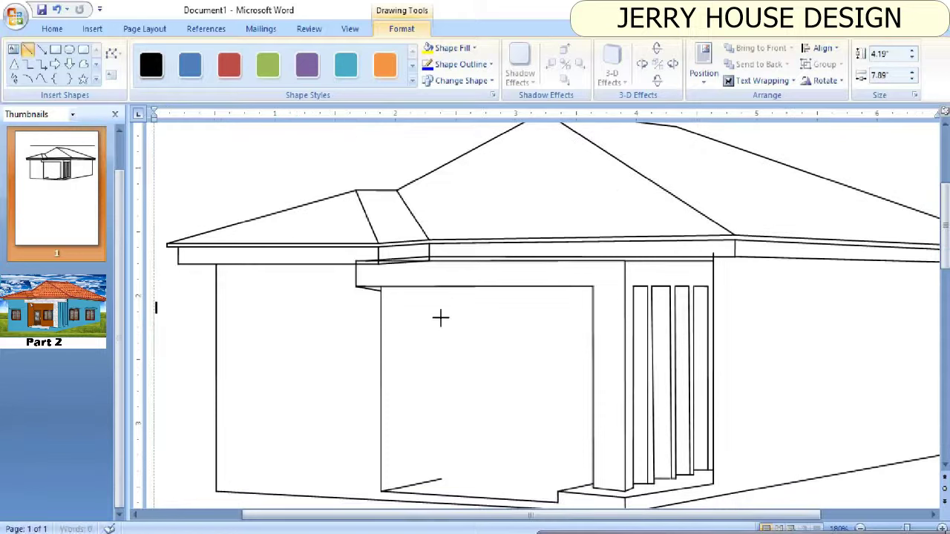
{"action": "left_click", "coordinate": [469, 329]}
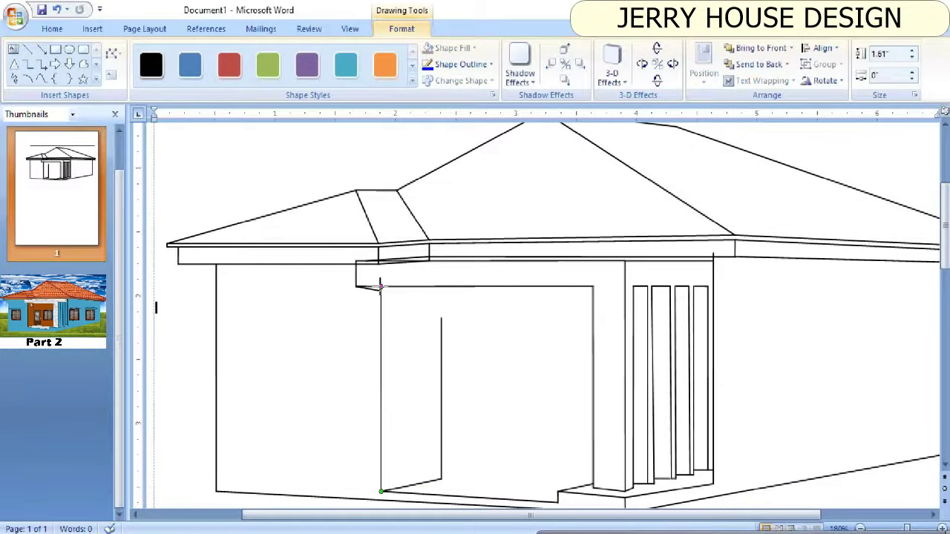
Step: Draw the connected inner corner line and extend the vertical line up to meet it
{"action": "left_click", "coordinate": [356, 286]}
{"action": "left_click", "coordinate": [381, 291]}
{"action": "double_click", "coordinate": [441, 291]}
{"action": "left_click_drag", "start_coordinate": [381, 315], "coordinate": [381, 290]}
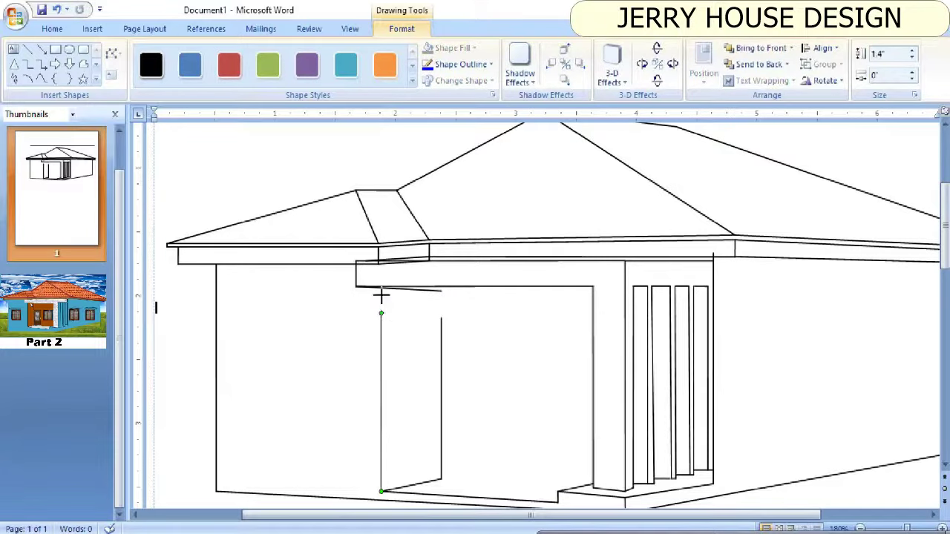
{"action": "left_click", "coordinate": [381, 302]}
{"action": "left_click", "coordinate": [373, 289]}
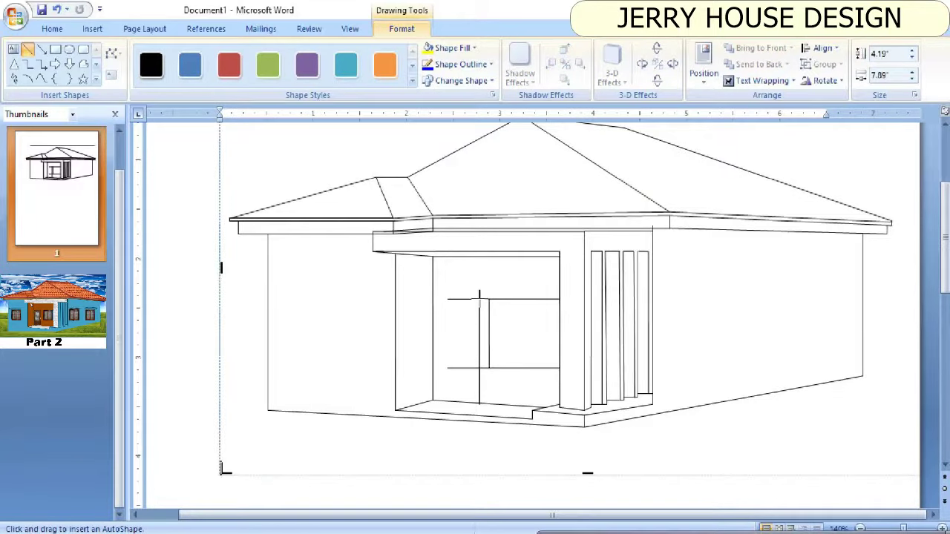
Step: Draw the top line across the door and window on the porch's back wall
{"action": "left_click_drag", "start_coordinate": [448, 299], "coordinate": [560, 299]}
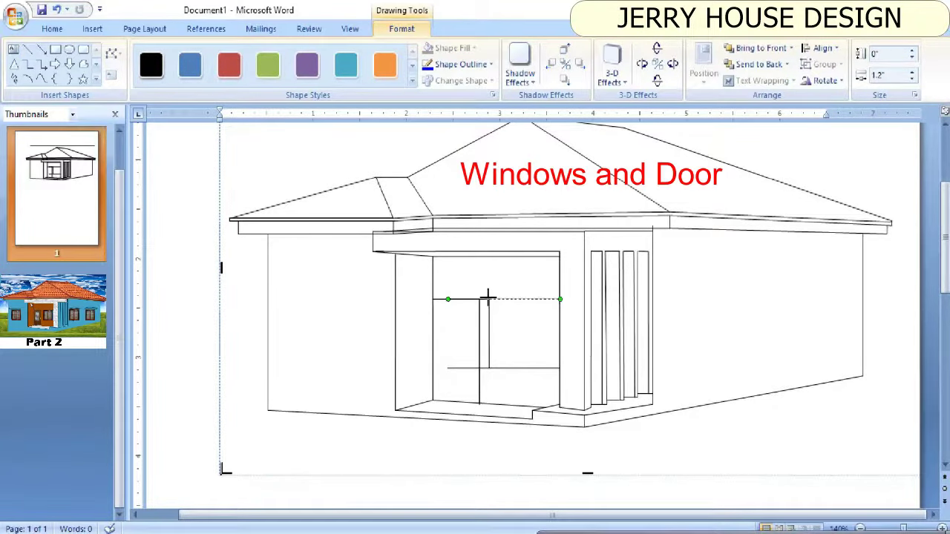
{"action": "left_click", "coordinate": [494, 286]}
{"action": "left_click", "coordinate": [485, 368]}
{"action": "left_click", "coordinate": [448, 361]}
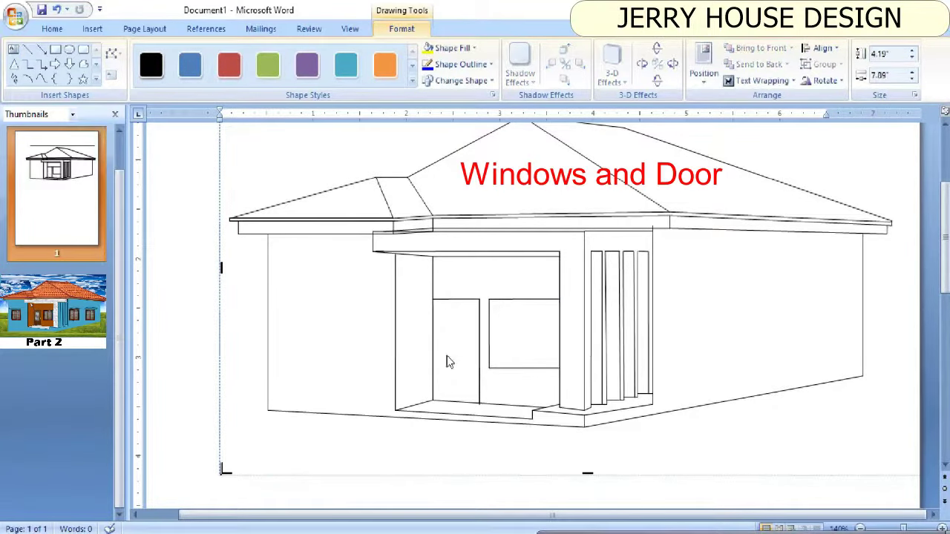
Step: Add the window's inner left and top frame lines, deleting a misdrawn sloping line
{"action": "left_click", "coordinate": [28, 49]}
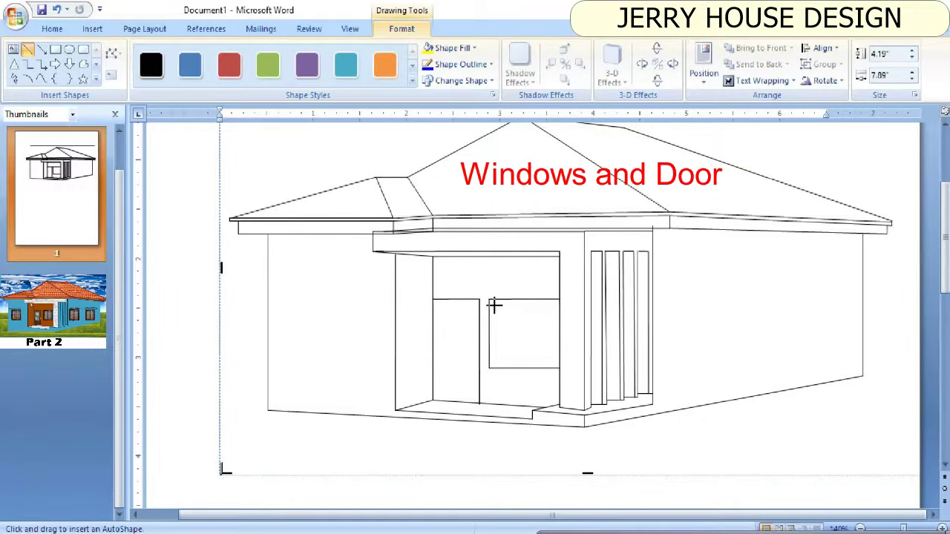
{"action": "left_click_drag", "start_coordinate": [490, 304], "coordinate": [492, 367]}
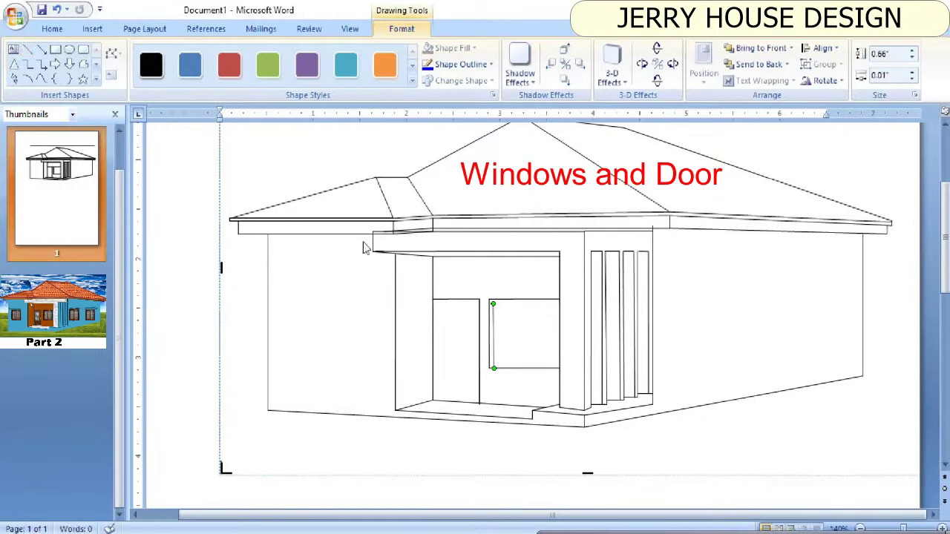
{"action": "left_click", "coordinate": [28, 49]}
{"action": "left_click_drag", "start_coordinate": [492, 304], "coordinate": [560, 304]}
{"action": "left_click", "coordinate": [511, 324]}
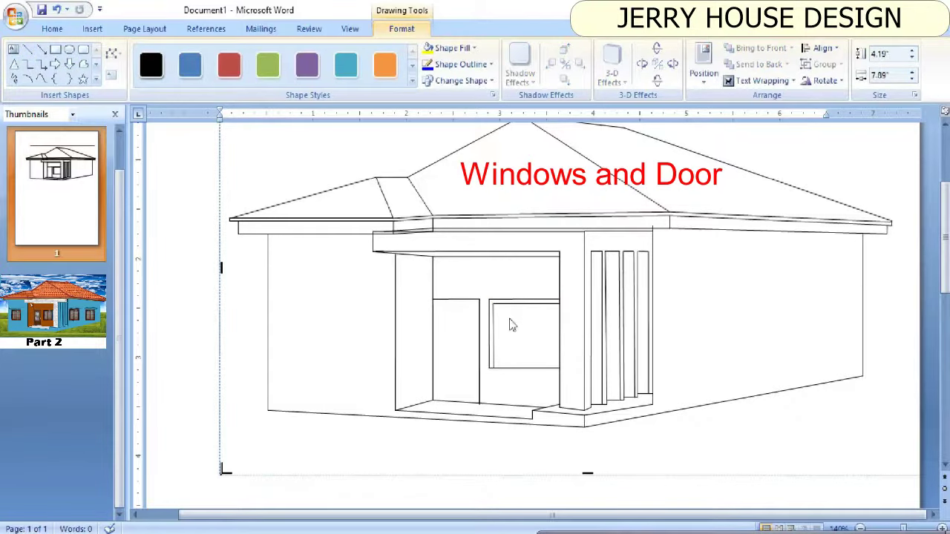
{"action": "left_click", "coordinate": [493, 365]}
{"action": "left_click", "coordinate": [28, 49]}
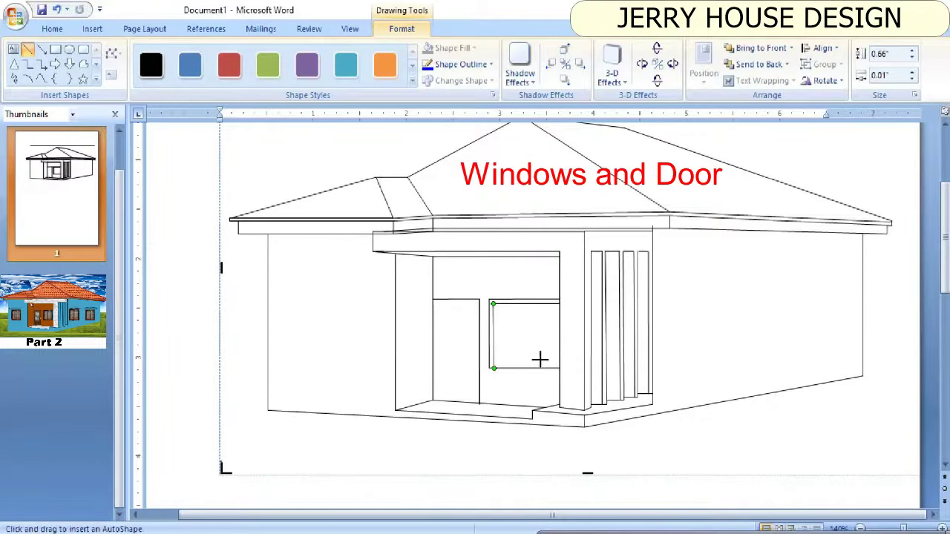
{"action": "left_click_drag", "start_coordinate": [560, 365], "coordinate": [496, 355]}
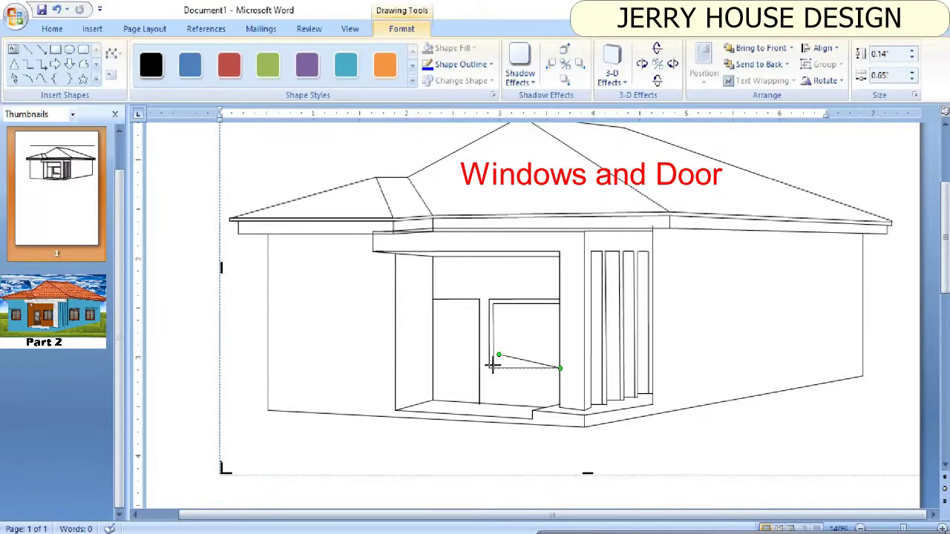
{"action": "key", "text": "Delete"}
{"action": "scroll", "coordinate": [492, 365], "scroll_direction": "up", "scroll_amount": 3}
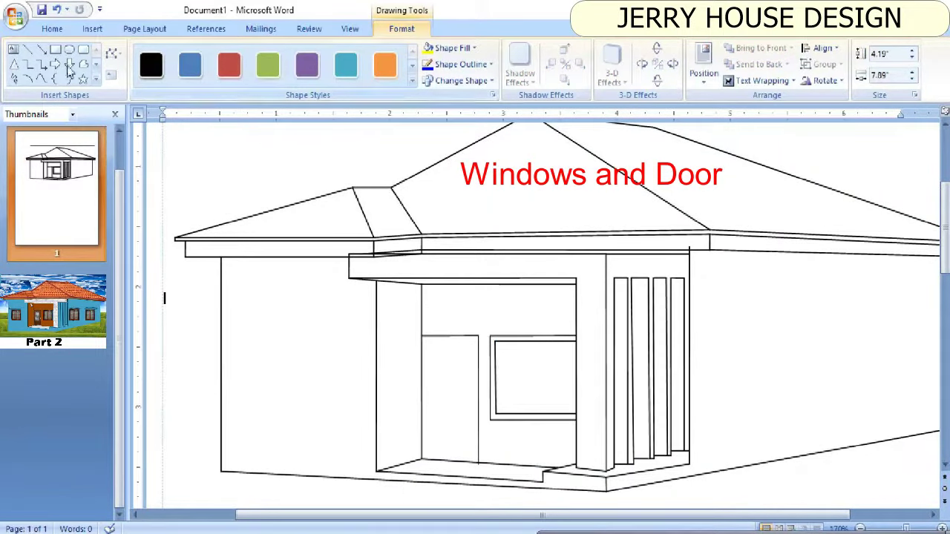
Step: Draw the window's center divider and the door's inner left, top and right frame lines
{"action": "left_click", "coordinate": [28, 49]}
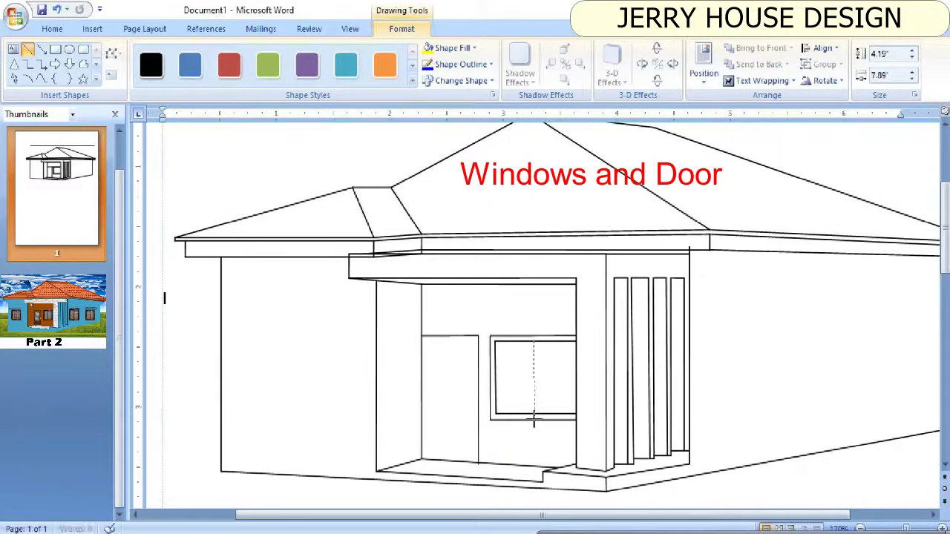
{"action": "left_click_drag", "start_coordinate": [534, 414], "coordinate": [534, 413]}
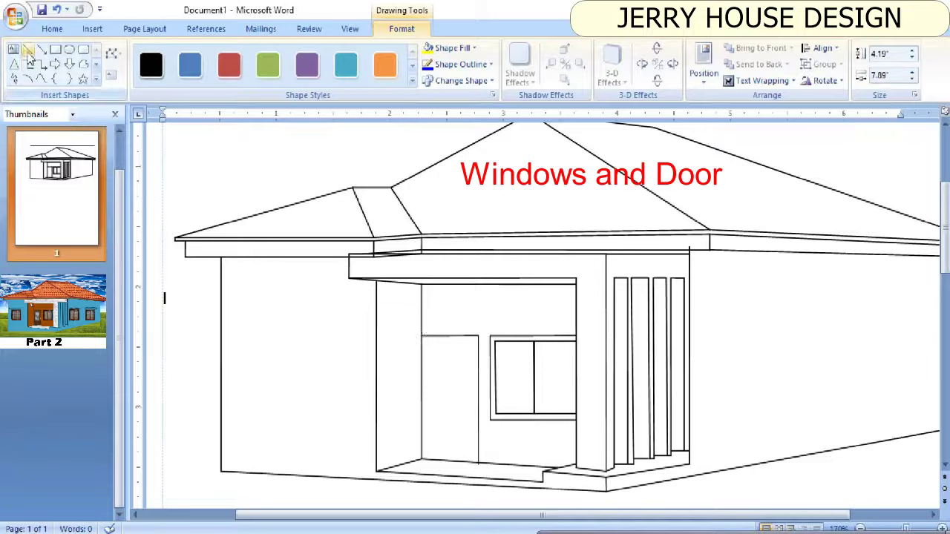
{"action": "left_click_drag", "start_coordinate": [424, 337], "coordinate": [426, 460]}
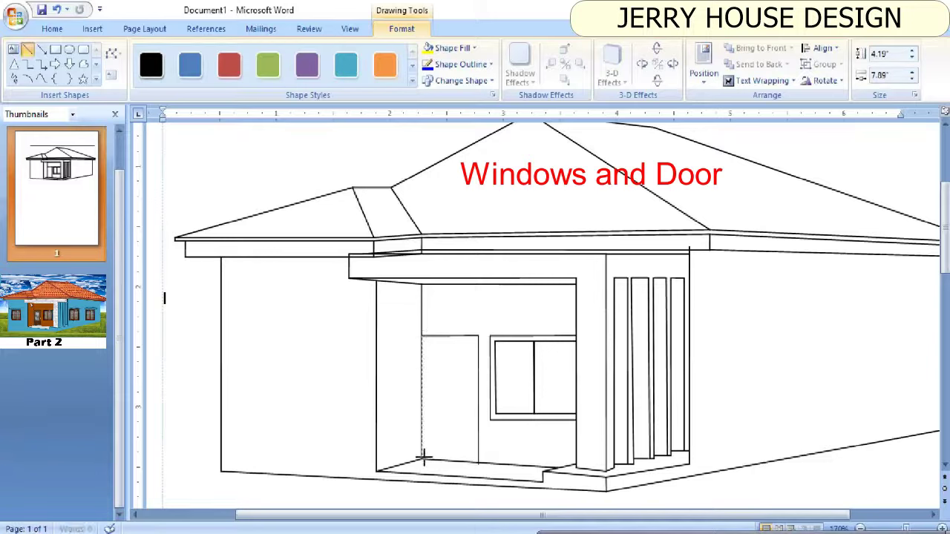
{"action": "left_click", "coordinate": [429, 335]}
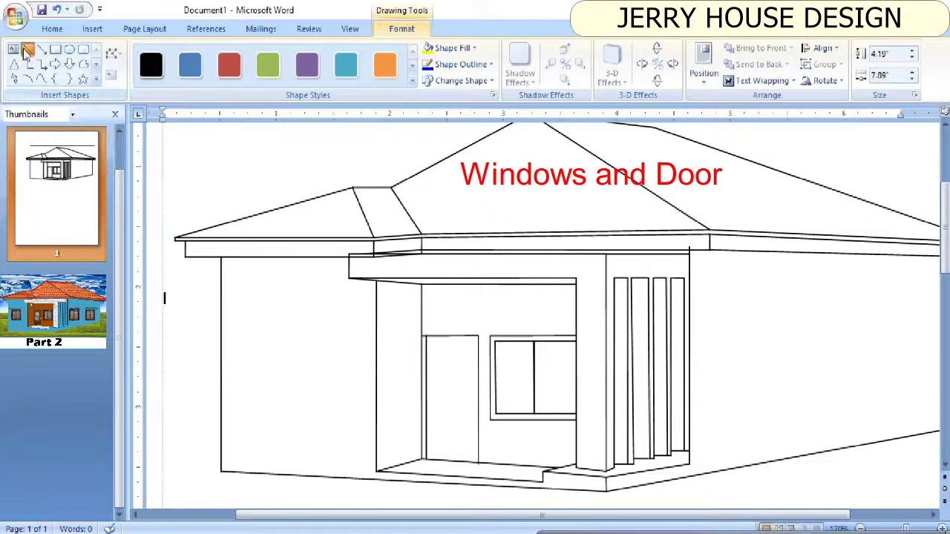
{"action": "left_click_drag", "start_coordinate": [477, 335], "coordinate": [424, 336]}
{"action": "left_click", "coordinate": [425, 335]}
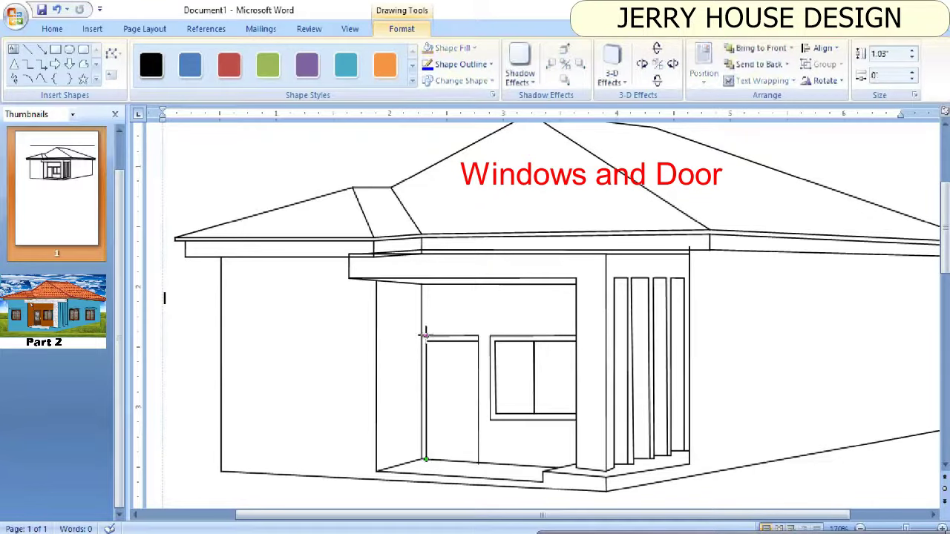
{"action": "left_click", "coordinate": [427, 339]}
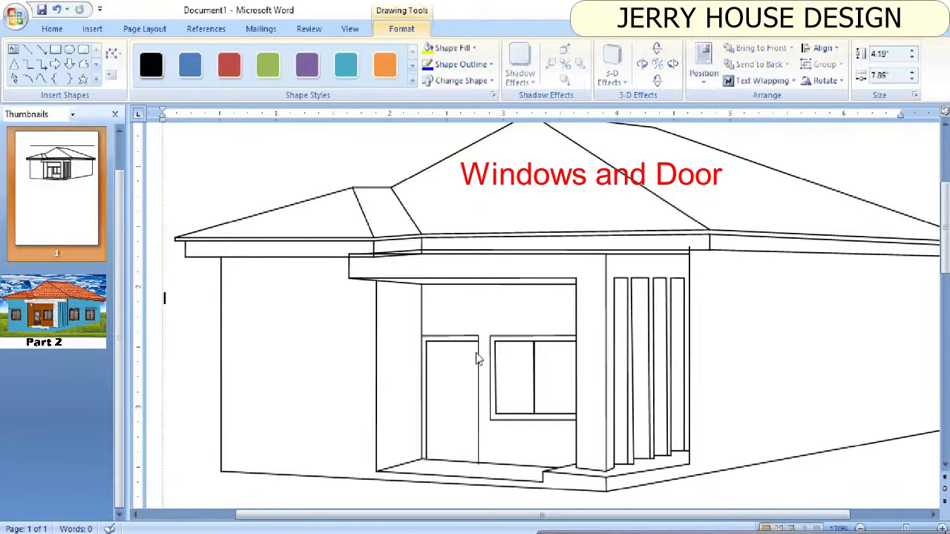
{"action": "left_click", "coordinate": [28, 49]}
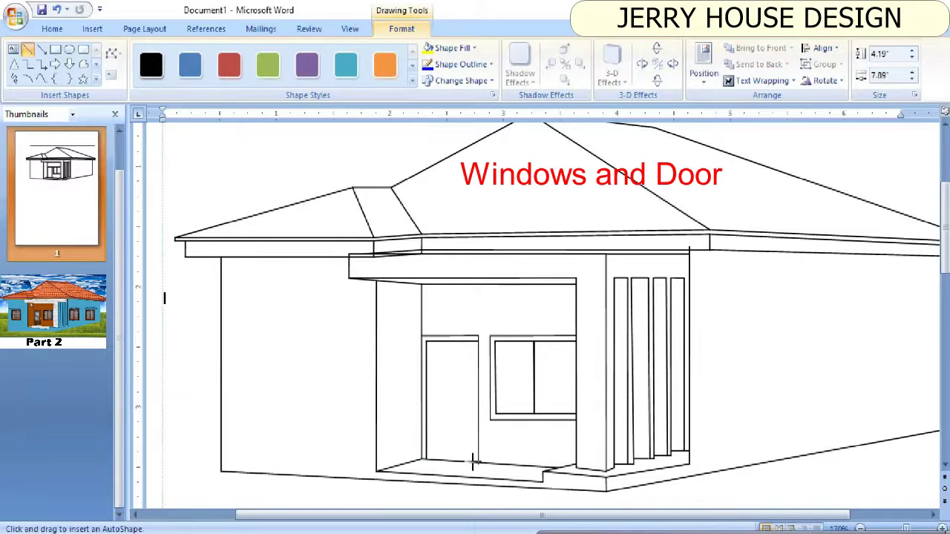
{"action": "left_click_drag", "start_coordinate": [472, 462], "coordinate": [472, 339]}
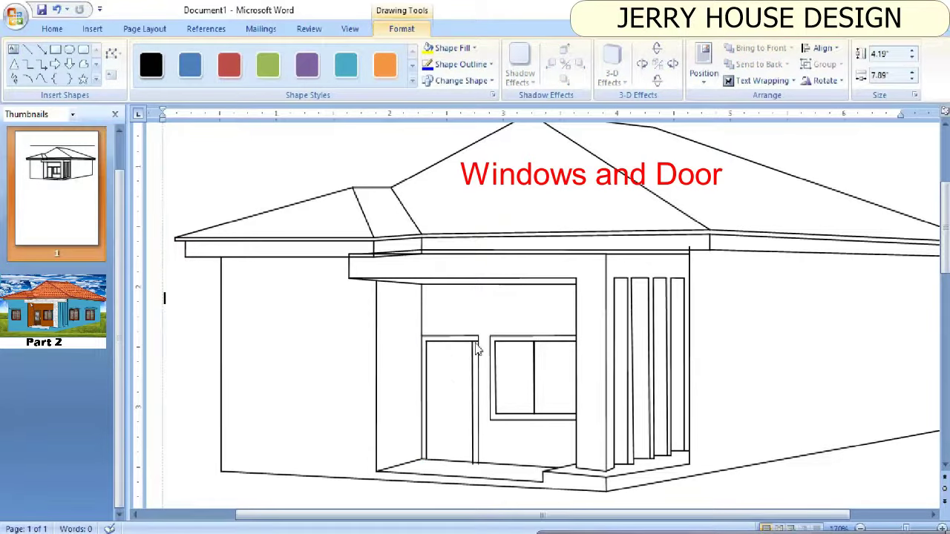
{"action": "left_click", "coordinate": [477, 340]}
{"action": "left_click", "coordinate": [499, 323]}
Step: Add a sill line under the window and a long horizontal line across the house
{"action": "scroll", "coordinate": [646, 386], "scroll_direction": "down", "scroll_amount": 8}
{"action": "scroll", "coordinate": [622, 336], "scroll_direction": "up", "scroll_amount": 5}
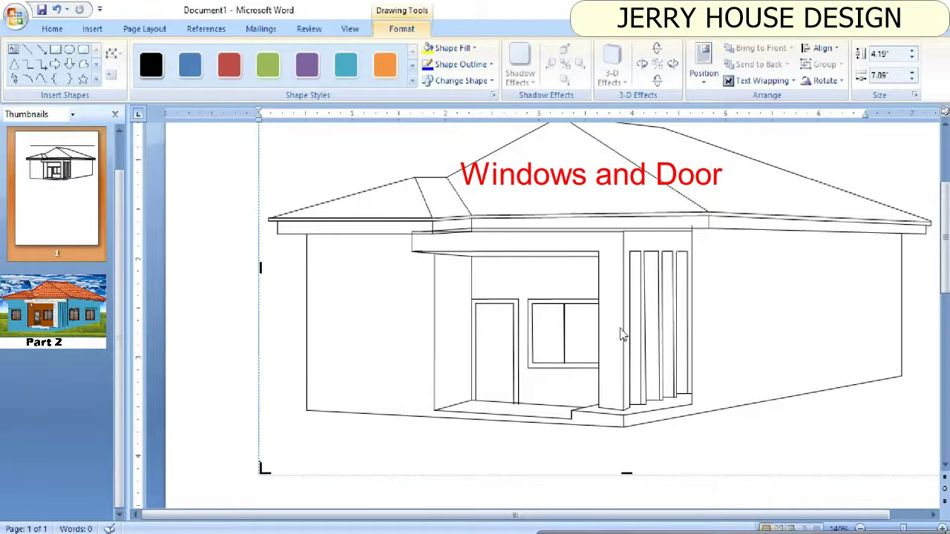
{"action": "left_click_drag", "start_coordinate": [590, 363], "coordinate": [599, 368]}
{"action": "left_click_drag", "start_coordinate": [528, 369], "coordinate": [531, 364]}
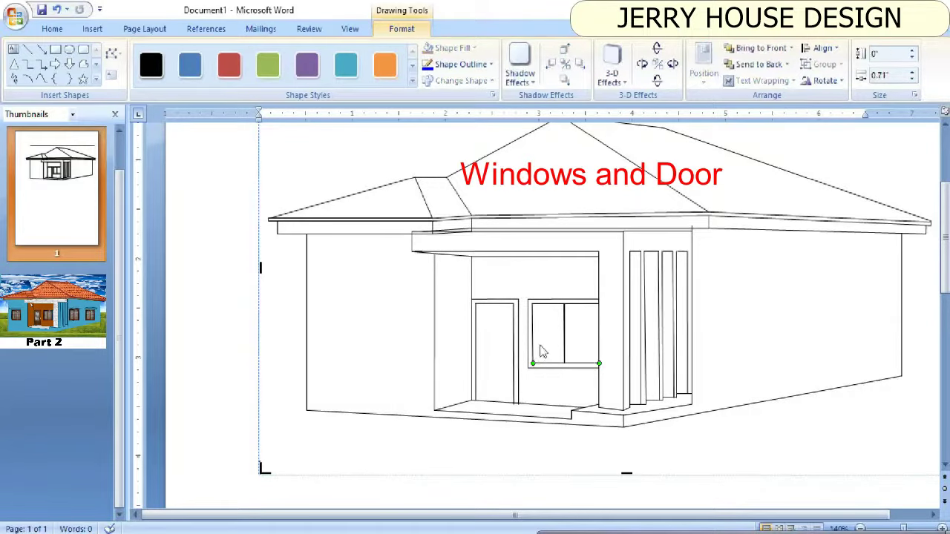
{"action": "left_click", "coordinate": [639, 334]}
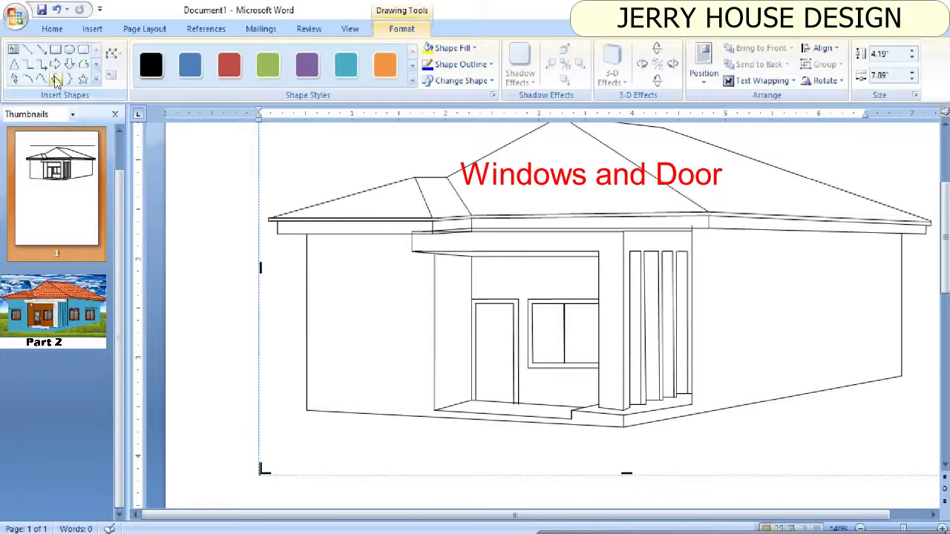
{"action": "left_click", "coordinate": [55, 49]}
{"action": "left_click", "coordinate": [28, 49]}
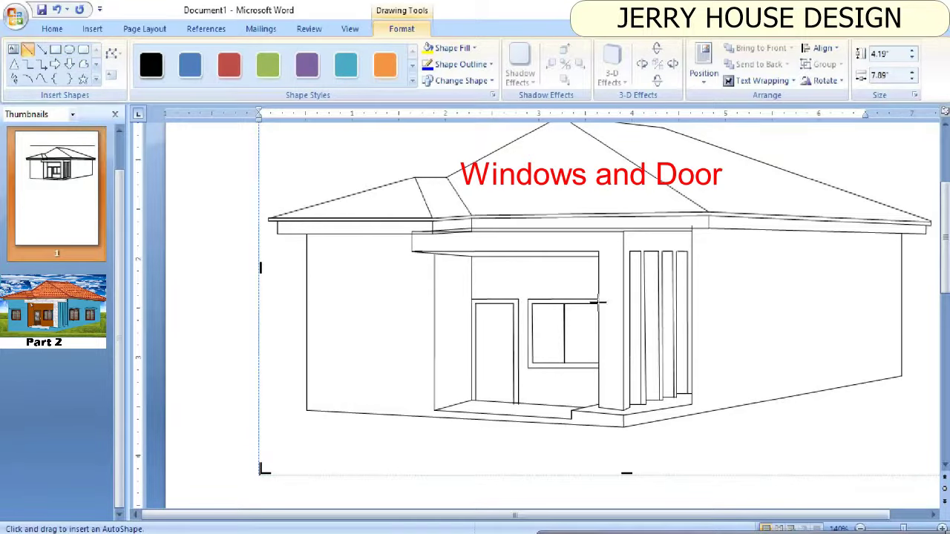
{"action": "left_click_drag", "start_coordinate": [608, 300], "coordinate": [277, 299]}
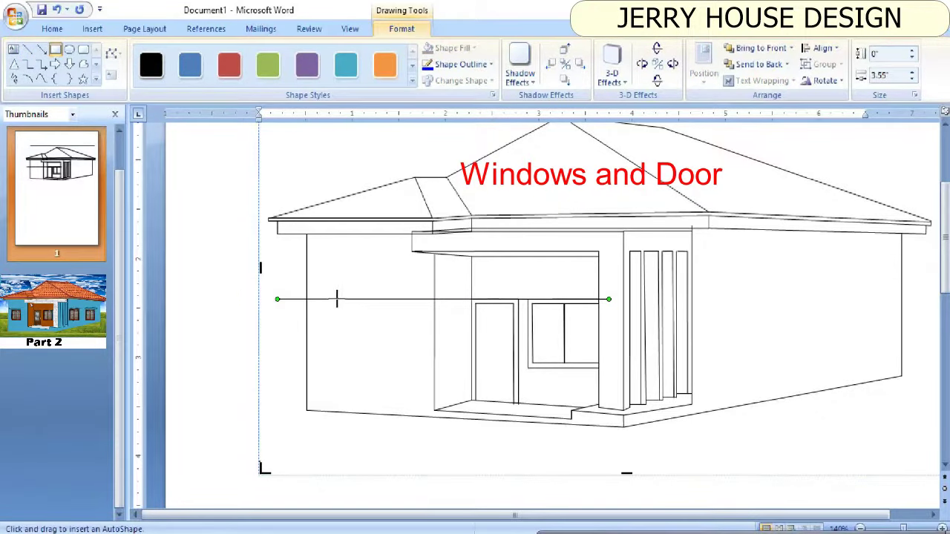
Step: Delete a trial rectangle and draw the left-wall window's vertical and slanted edges as lines
{"action": "left_click_drag", "start_coordinate": [337, 299], "coordinate": [398, 368]}
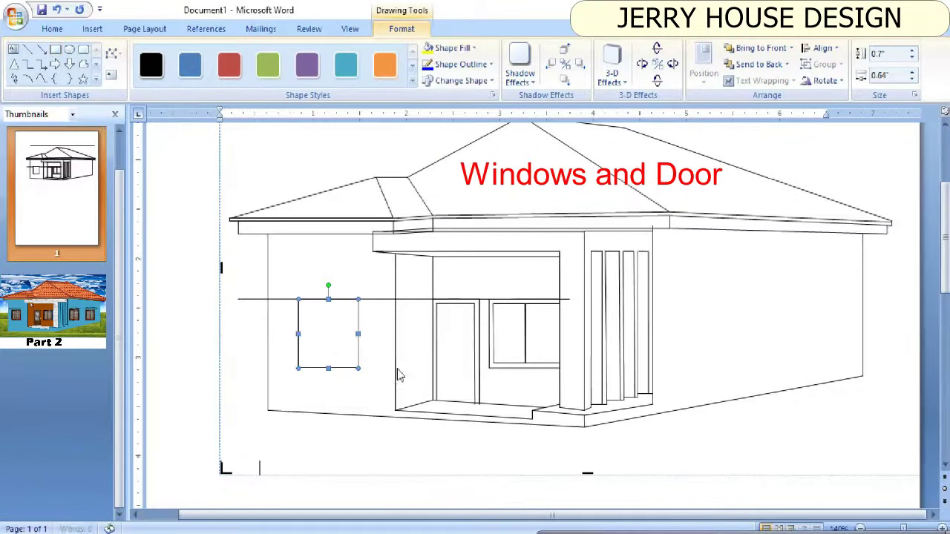
{"action": "right_click", "coordinate": [299, 339]}
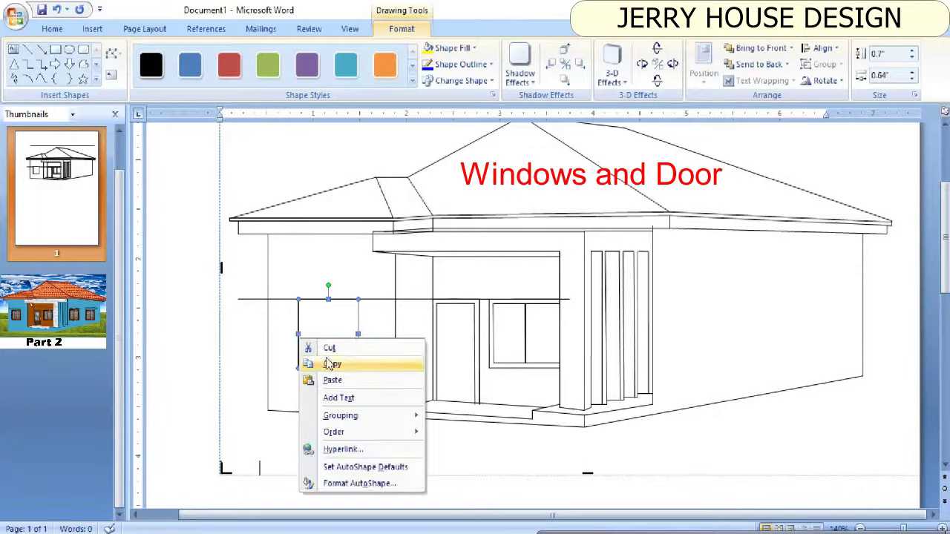
{"action": "left_click", "coordinate": [329, 348]}
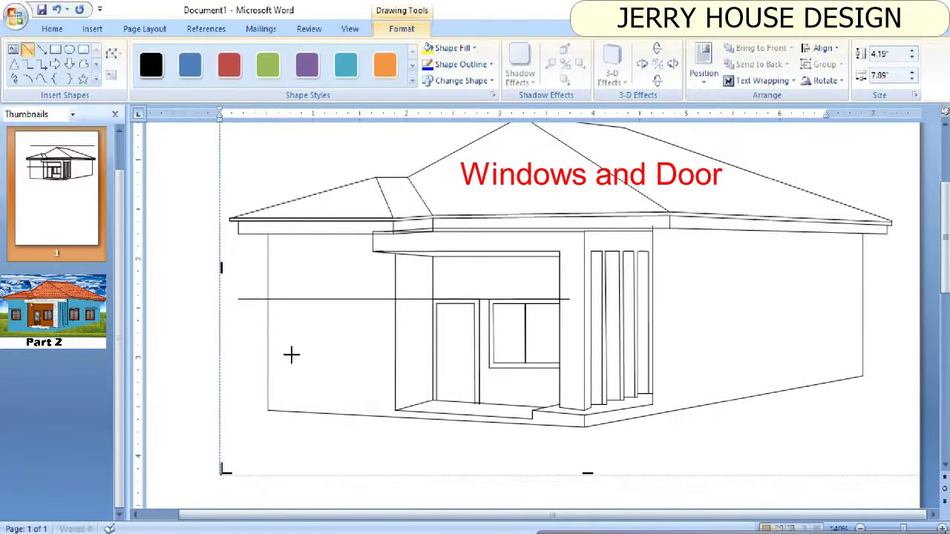
{"action": "left_click_drag", "start_coordinate": [290, 300], "coordinate": [290, 368]}
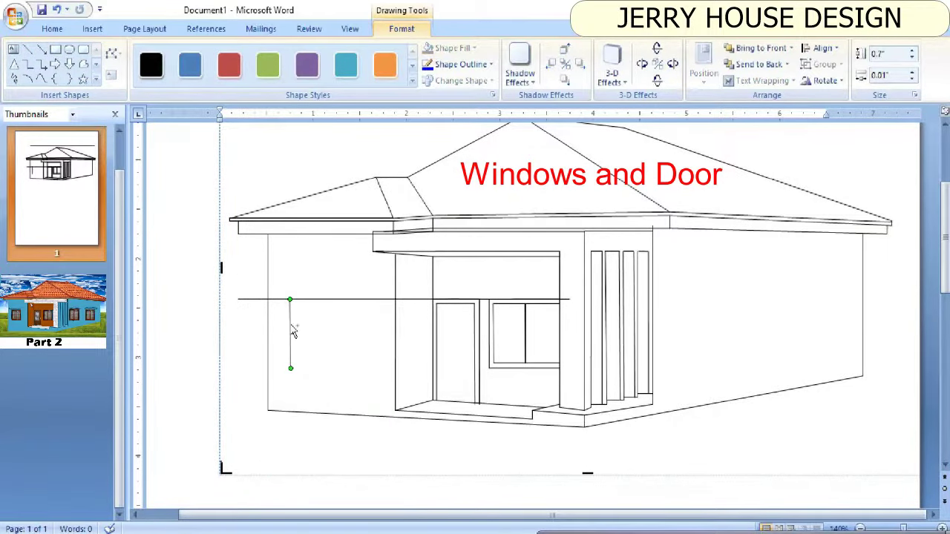
{"action": "mouse_move", "coordinate": [294, 332]}
{"action": "left_mouse_down"}
{"action": "mouse_move", "coordinate": [356, 330]}
{"action": "mouse_move", "coordinate": [353, 340]}
{"action": "left_mouse_up"}
{"action": "left_click", "coordinate": [305, 410]}
{"action": "left_click", "coordinate": [28, 49]}
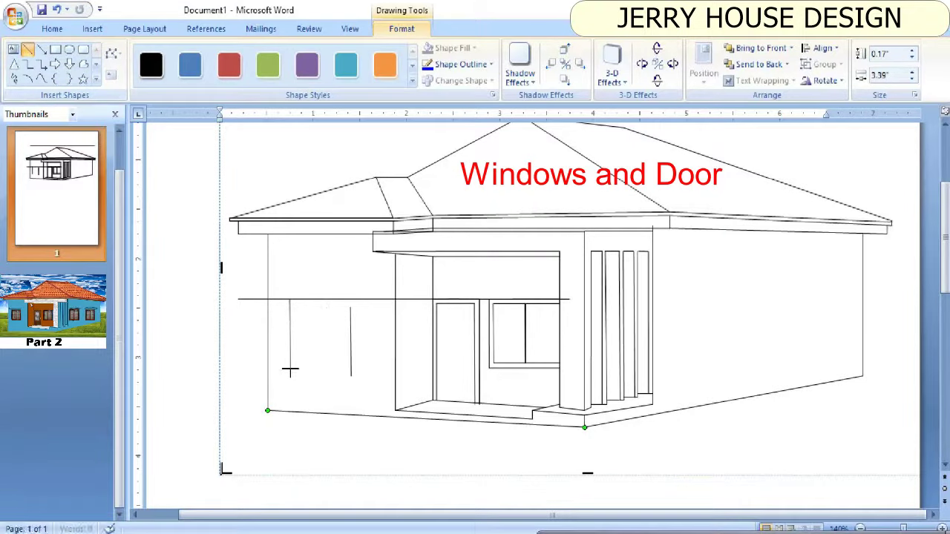
{"action": "mouse_move", "coordinate": [290, 368]}
{"action": "left_mouse_down"}
{"action": "mouse_move", "coordinate": [351, 376]}
{"action": "mouse_move", "coordinate": [325, 305]}
{"action": "left_mouse_up"}
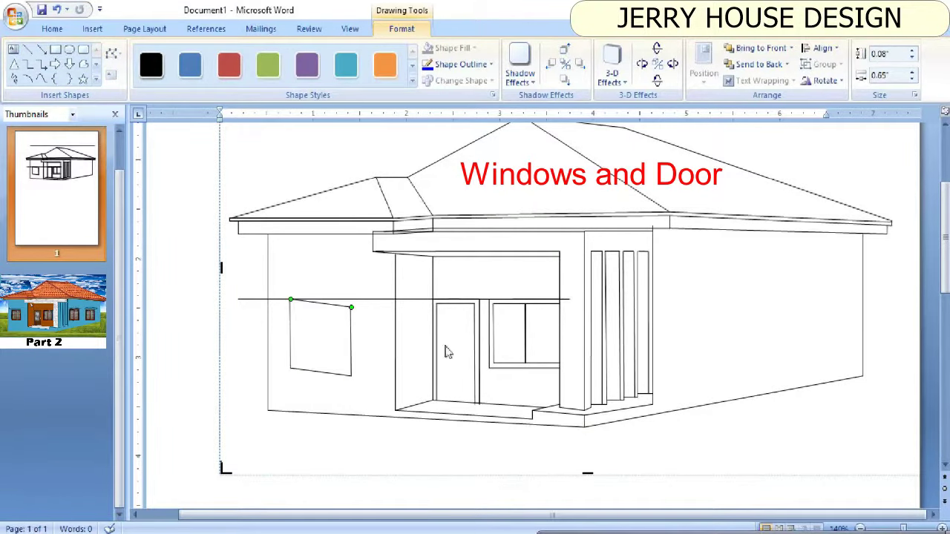
Step: Lower the right end of the house's base line and adjust the porch step's front line
{"action": "scroll", "coordinate": [448, 352], "scroll_direction": "down", "scroll_amount": 2}
{"action": "left_click_drag", "start_coordinate": [584, 361], "coordinate": [585, 373]}
{"action": "left_click", "coordinate": [585, 362]}
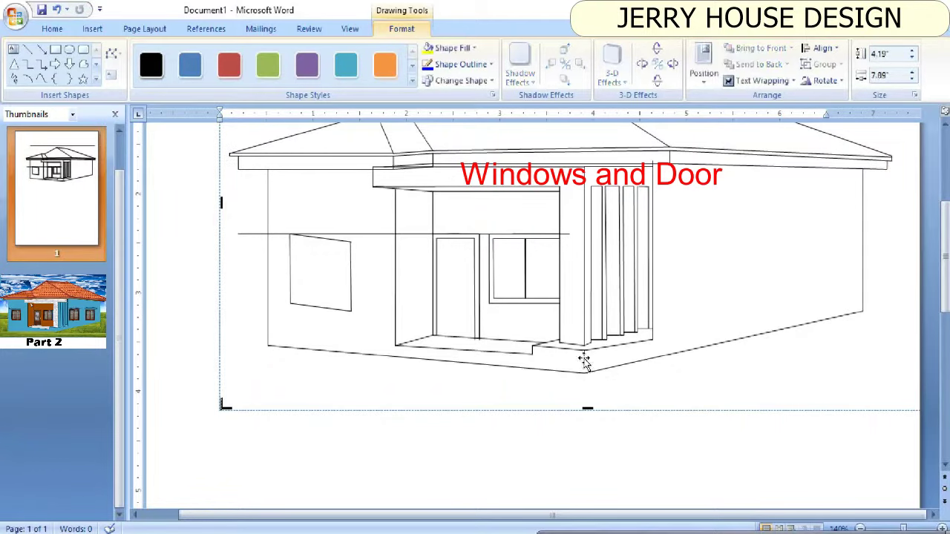
{"action": "left_click", "coordinate": [531, 356]}
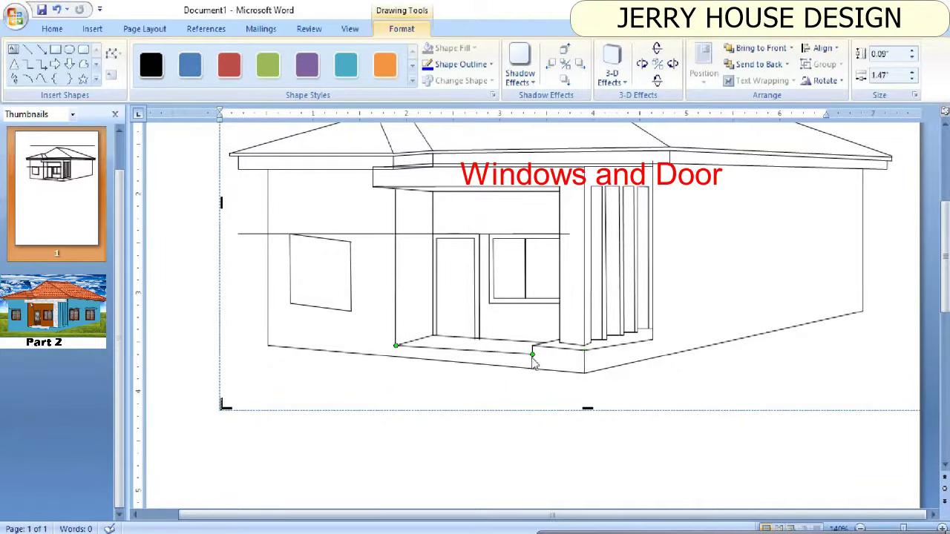
{"action": "left_click_drag", "start_coordinate": [532, 359], "coordinate": [533, 357]}
{"action": "left_click", "coordinate": [532, 353]}
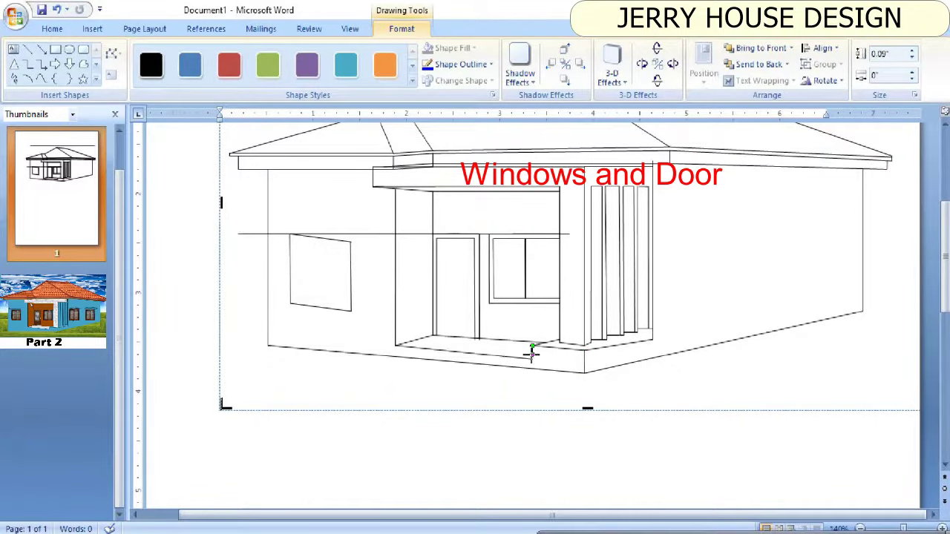
{"action": "left_click", "coordinate": [527, 363]}
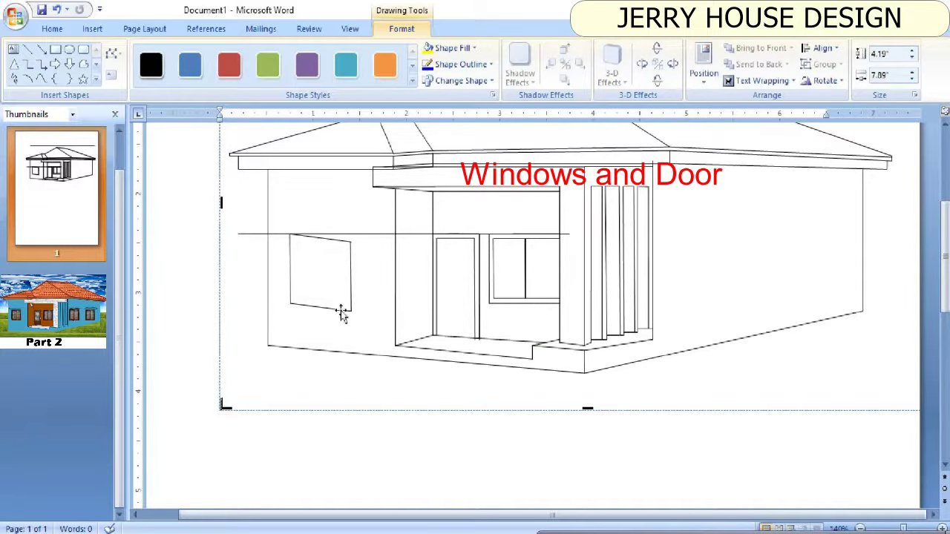
{"action": "scroll", "coordinate": [550, 352], "scroll_direction": "up", "scroll_amount": 4}
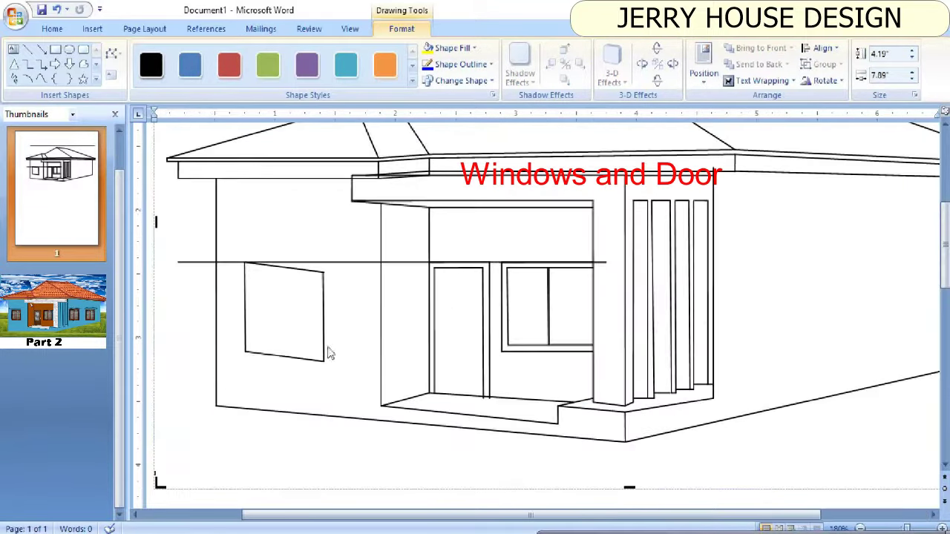
Step: Duplicate the left window's edge lines to form an inner frame
{"action": "left_click", "coordinate": [324, 353]}
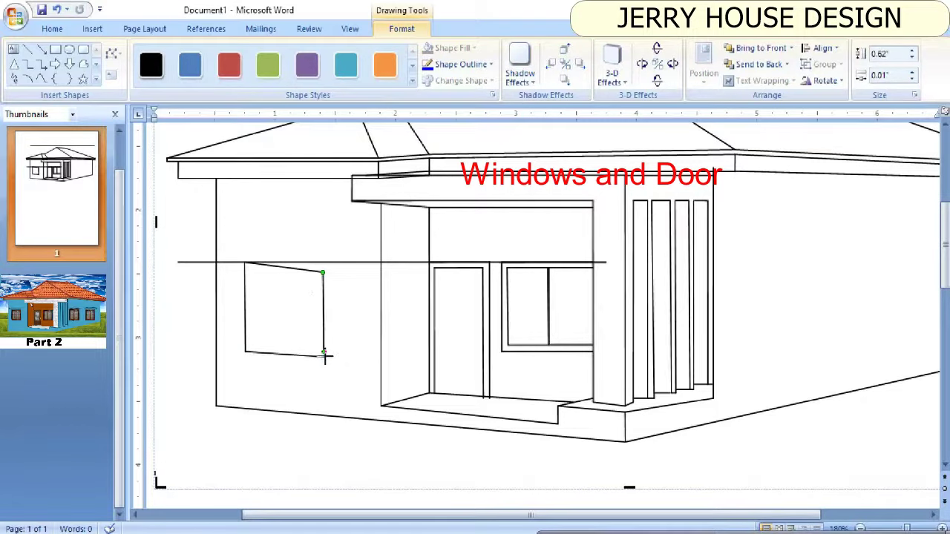
{"action": "left_click", "coordinate": [323, 360]}
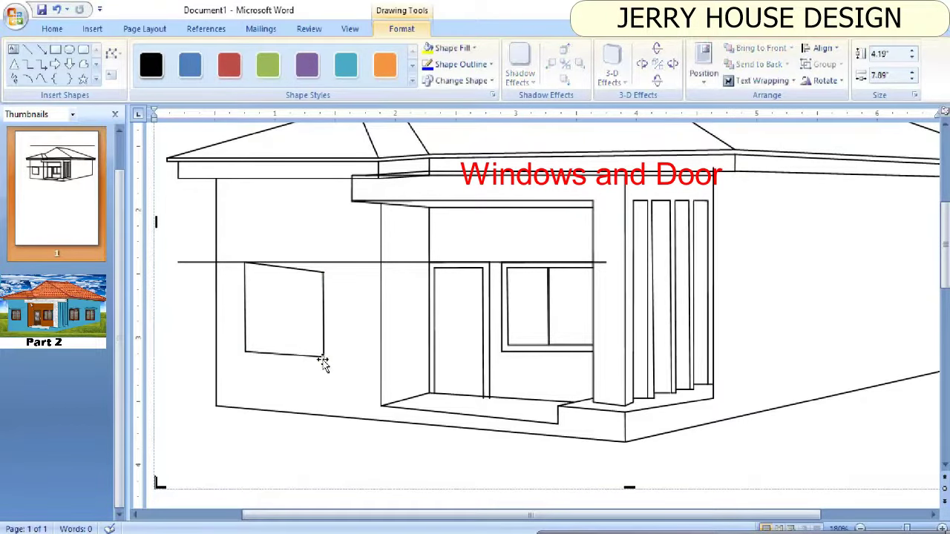
{"action": "left_click", "coordinate": [323, 360]}
{"action": "left_click", "coordinate": [323, 360]}
{"action": "left_click", "coordinate": [288, 354]}
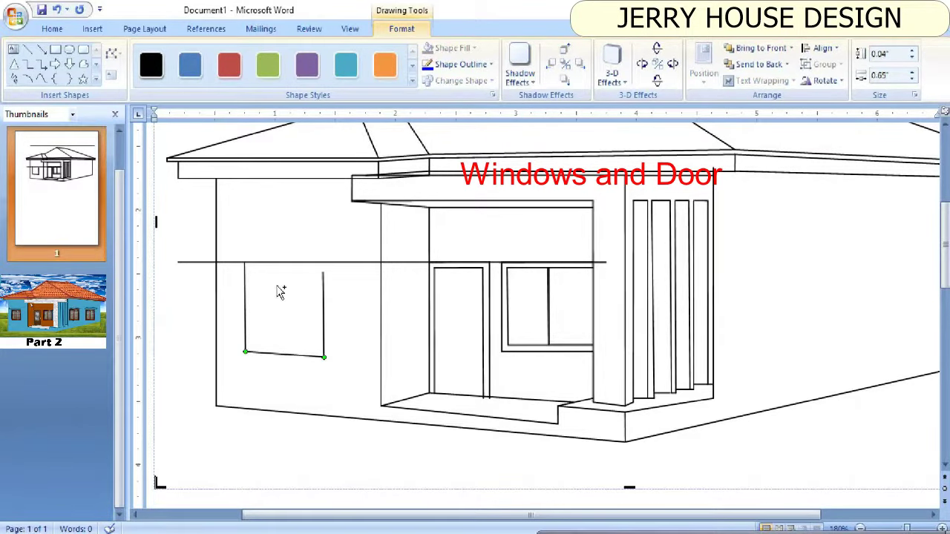
{"action": "left_click", "coordinate": [277, 289]}
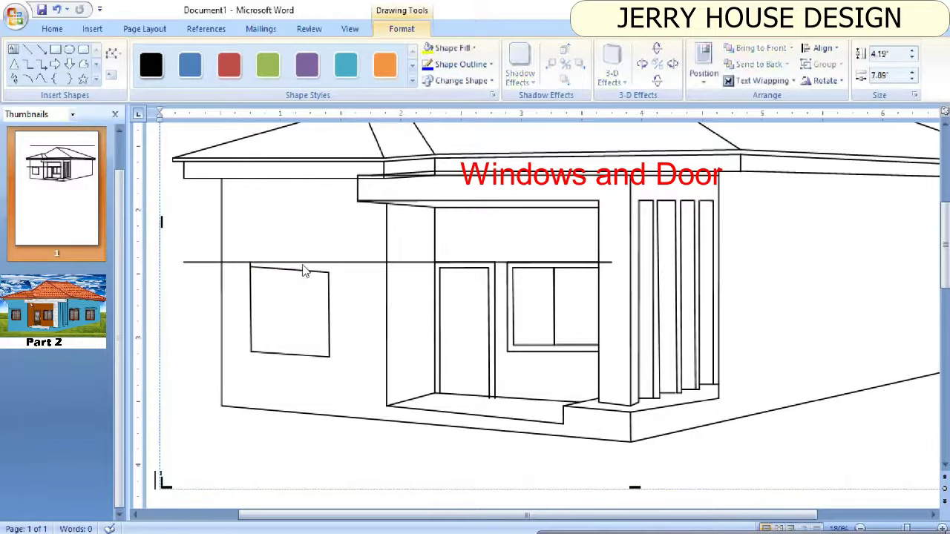
{"action": "left_click", "coordinate": [251, 298]}
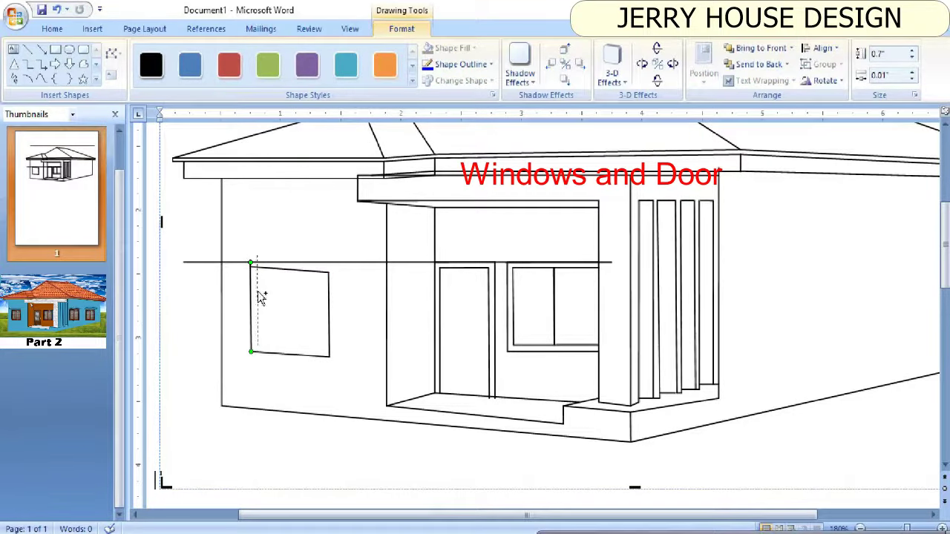
{"action": "left_click_drag", "start_coordinate": [259, 301], "coordinate": [260, 296]}
{"action": "left_click_drag", "start_coordinate": [260, 297], "coordinate": [322, 301]}
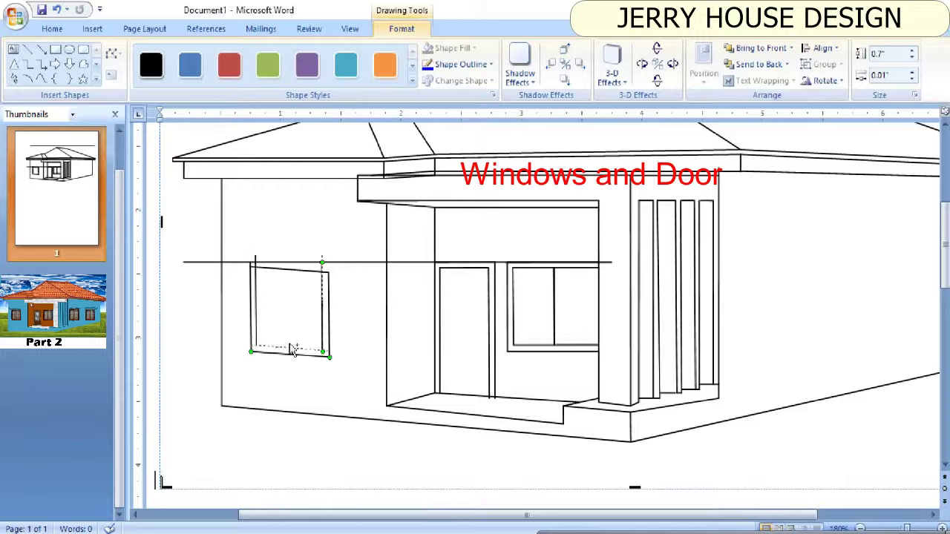
{"action": "left_click_drag", "start_coordinate": [293, 349], "coordinate": [328, 353]}
{"action": "left_click", "coordinate": [272, 272]}
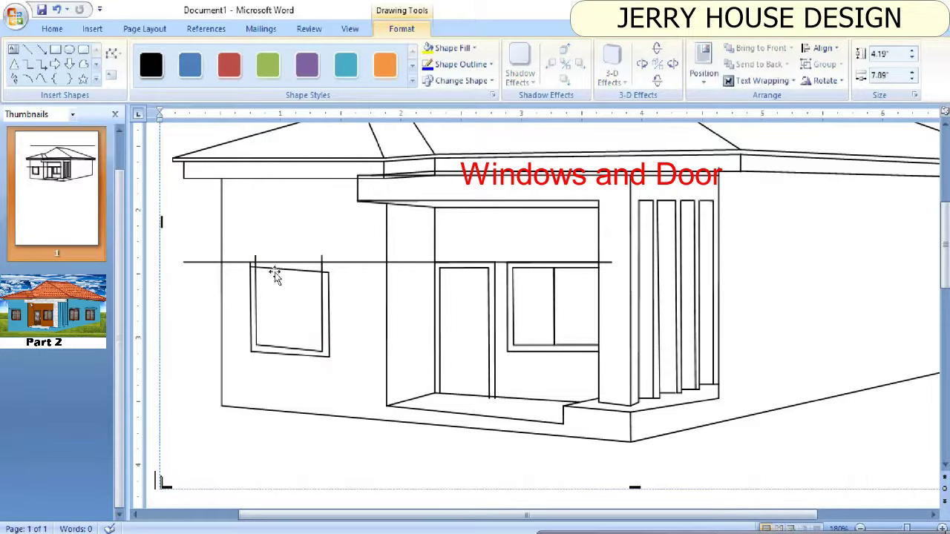
Step: Trim the window's inner and outer right lines to end at the window bottom
{"action": "left_click", "coordinate": [265, 270]}
{"action": "left_click", "coordinate": [286, 271]}
{"action": "left_click", "coordinate": [322, 257]}
{"action": "mouse_move", "coordinate": [322, 257]}
{"action": "left_mouse_down"}
{"action": "mouse_move", "coordinate": [322, 369]}
{"action": "mouse_move", "coordinate": [205, 339]}
{"action": "left_mouse_up"}
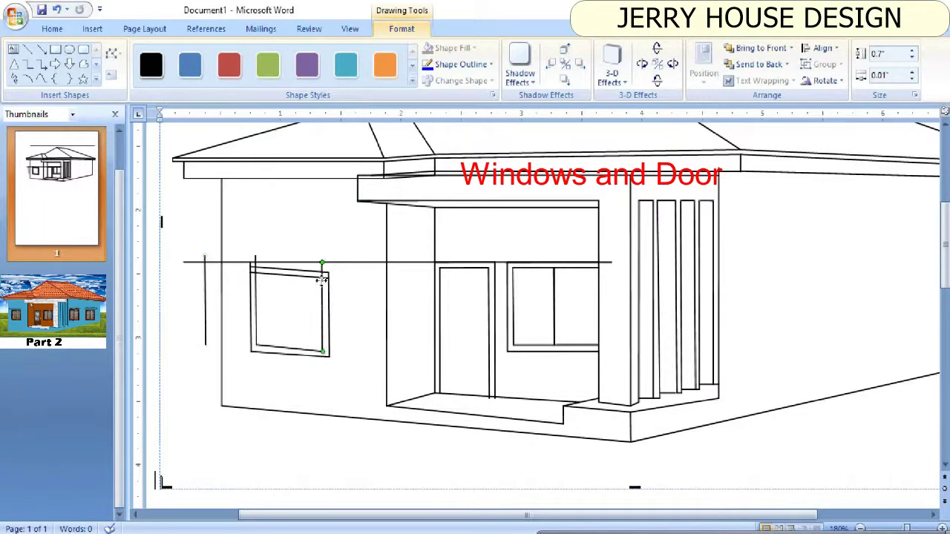
{"action": "left_click", "coordinate": [321, 319]}
{"action": "left_click_drag", "start_coordinate": [322, 361], "coordinate": [321, 351]}
{"action": "left_click", "coordinate": [255, 262]}
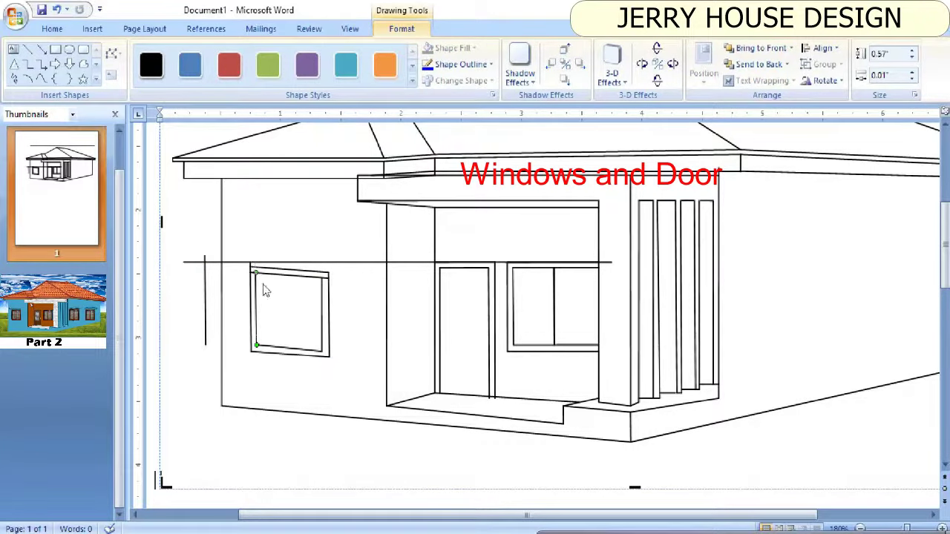
{"action": "left_click", "coordinate": [250, 270]}
{"action": "left_click", "coordinate": [253, 267]}
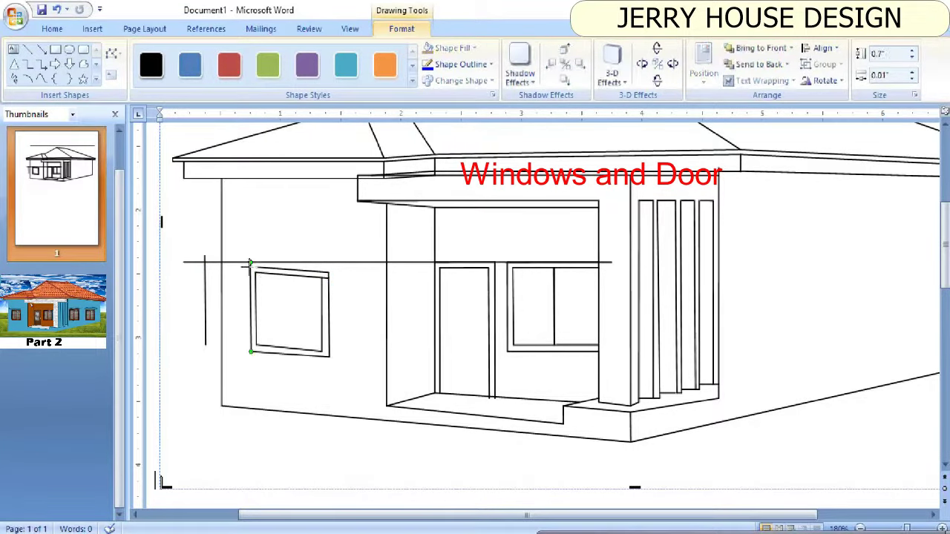
{"action": "left_click", "coordinate": [328, 278]}
{"action": "left_click", "coordinate": [254, 295]}
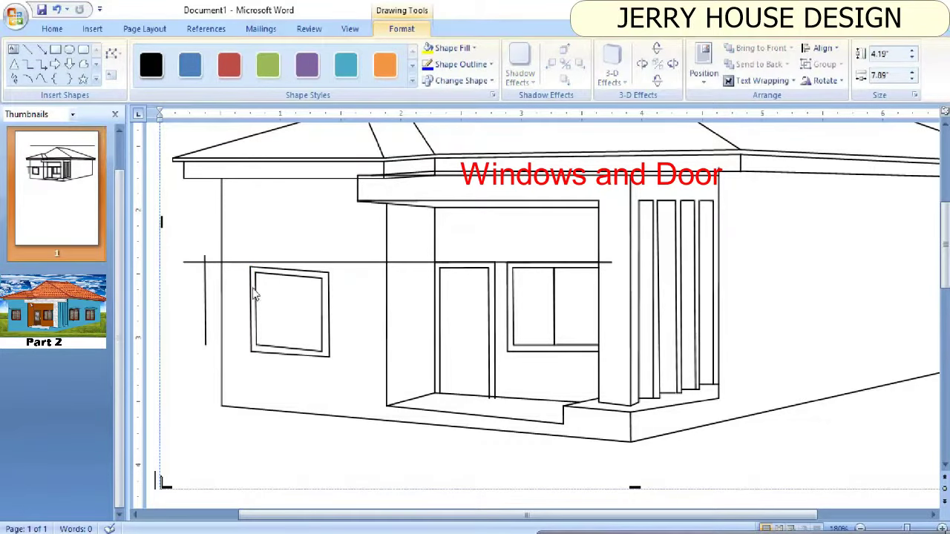
Step: Place a vertical divider inside the left-wall window and shorten it to fit the frame
{"action": "left_click_drag", "start_coordinate": [205, 297], "coordinate": [282, 305]}
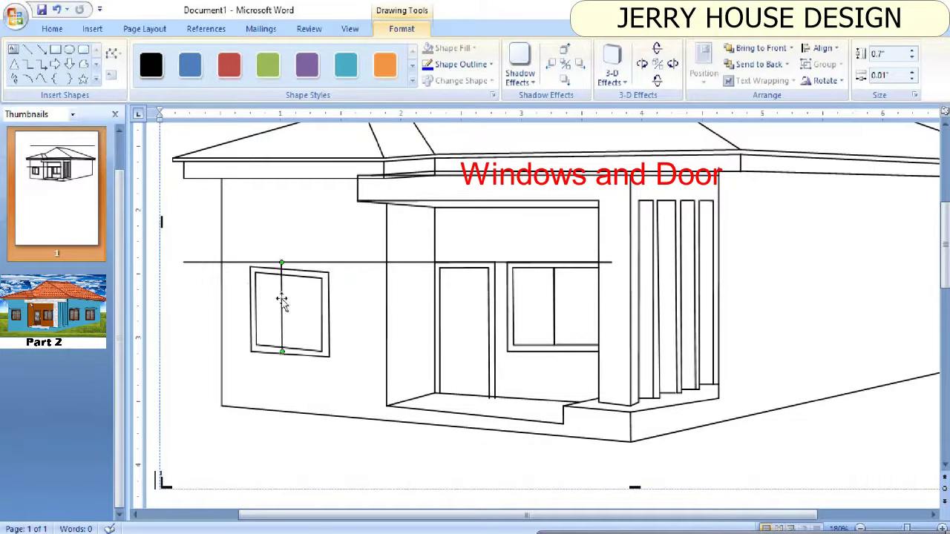
{"action": "scroll", "coordinate": [281, 332], "scroll_direction": "up", "scroll_amount": 2, "text": "ctrl"}
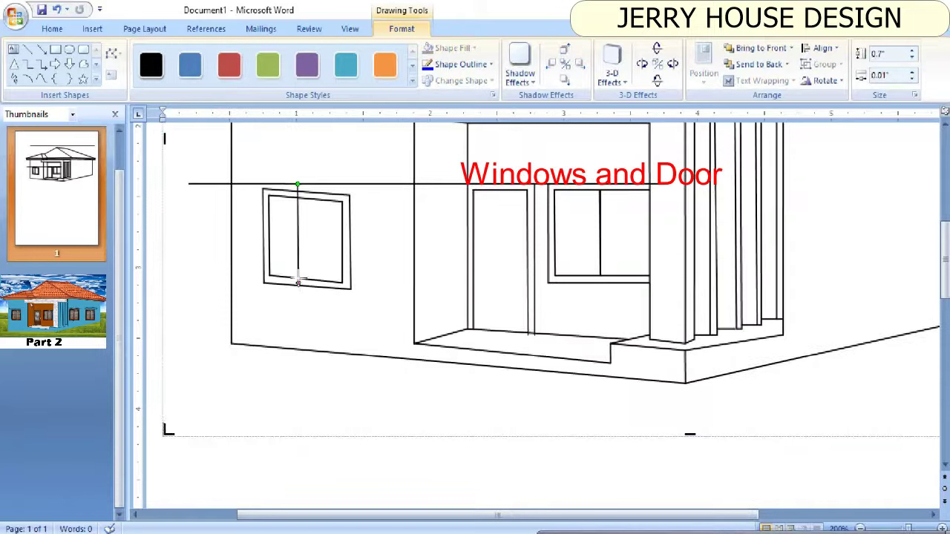
{"action": "left_click", "coordinate": [298, 261]}
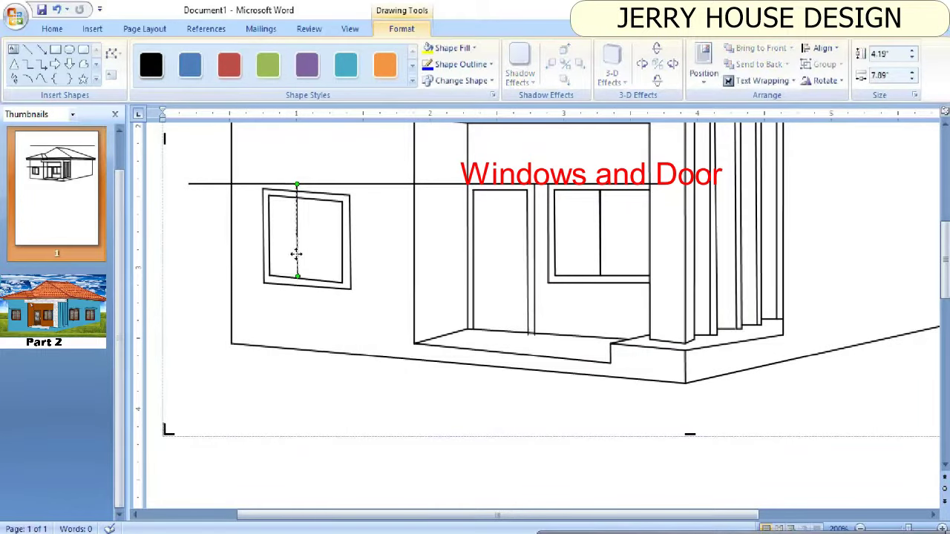
{"action": "left_click_drag", "start_coordinate": [296, 253], "coordinate": [215, 252]}
{"action": "scroll", "coordinate": [364, 275], "scroll_direction": "up", "scroll_amount": 5}
{"action": "scroll", "coordinate": [363, 274], "scroll_direction": "down", "scroll_amount": 5}
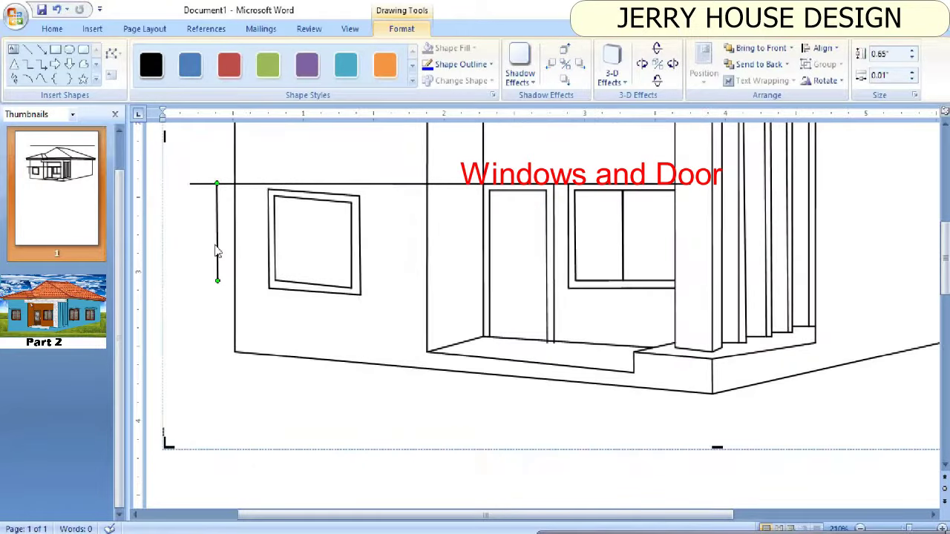
{"action": "left_click_drag", "start_coordinate": [301, 246], "coordinate": [301, 247]}
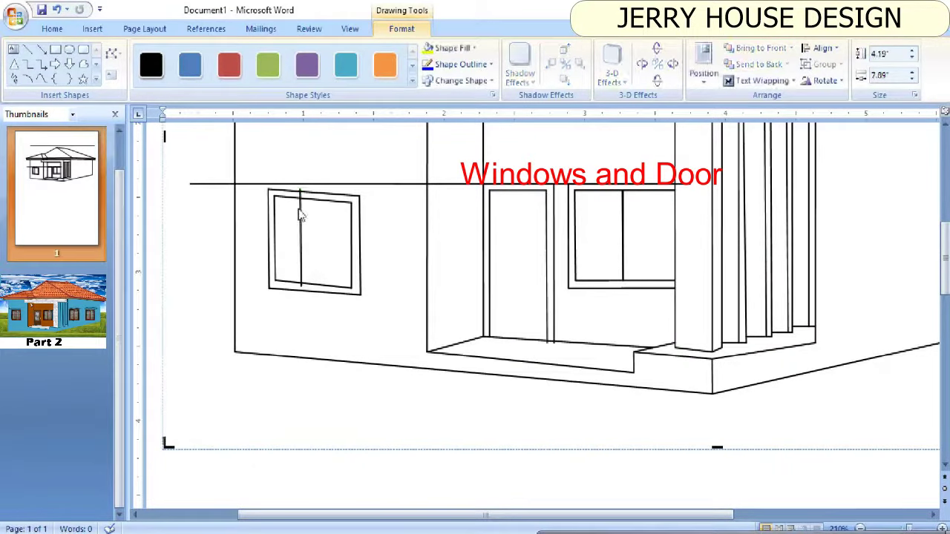
{"action": "left_click_drag", "start_coordinate": [300, 185], "coordinate": [301, 197]}
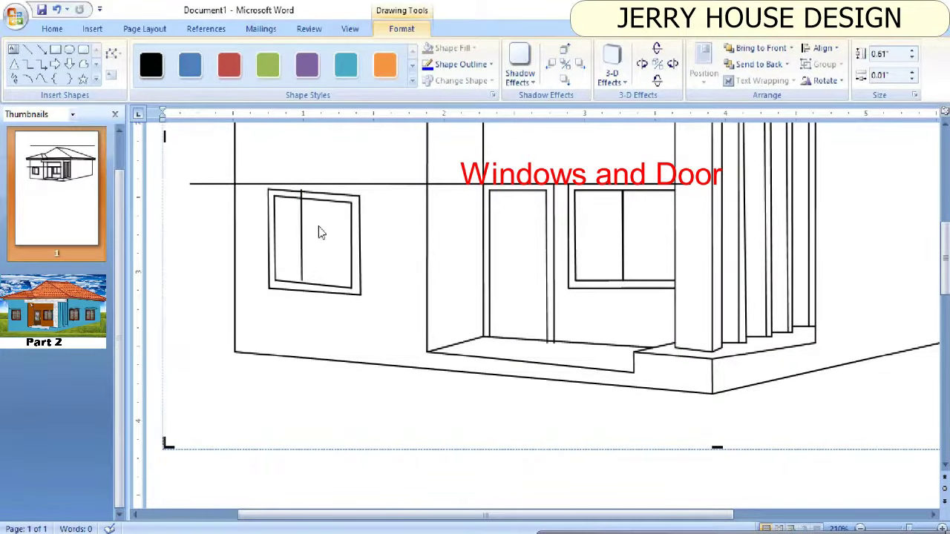
{"action": "left_click", "coordinate": [299, 230]}
{"action": "left_click", "coordinate": [301, 209]}
{"action": "left_click_drag", "start_coordinate": [301, 285], "coordinate": [311, 252]}
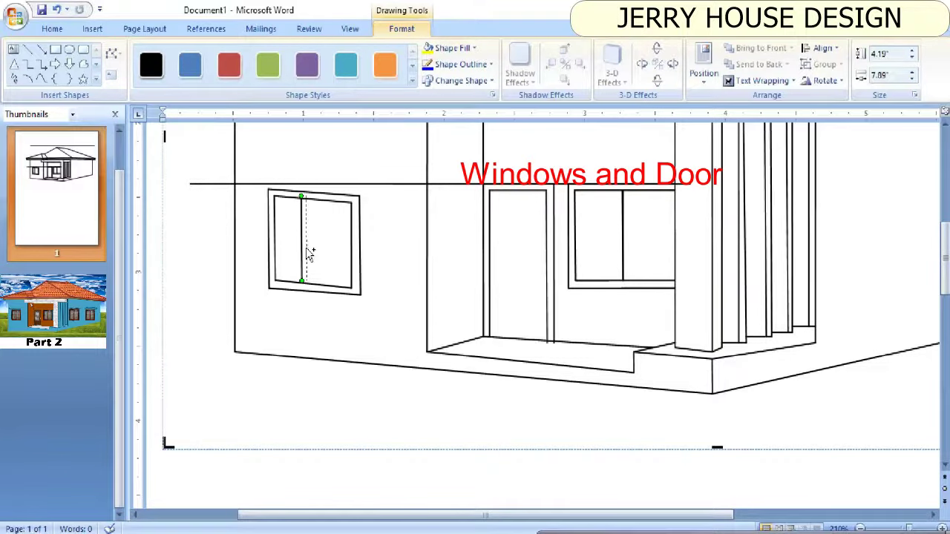
Step: Copy a second mullion beside the first, lengthen it to the window top, and zoom out
{"action": "scroll", "coordinate": [310, 256], "scroll_direction": "up", "scroll_amount": 3, "text": "ctrl"}
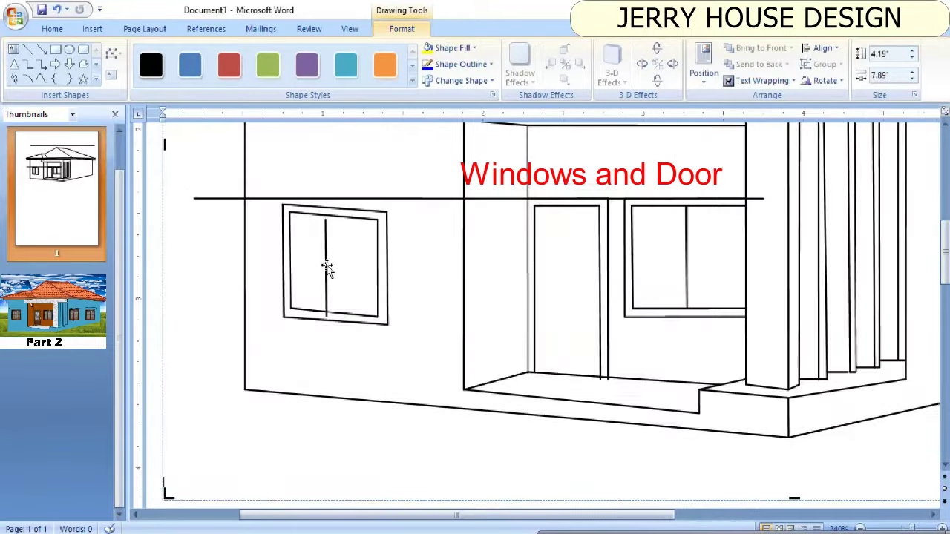
{"action": "left_click_drag", "start_coordinate": [336, 269], "coordinate": [336, 268]}
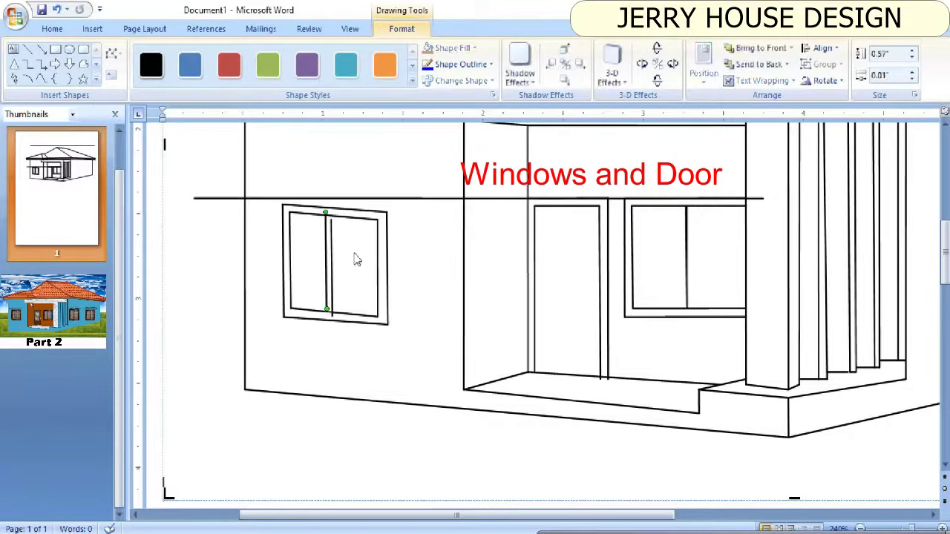
{"action": "left_click_drag", "start_coordinate": [326, 311], "coordinate": [333, 318]}
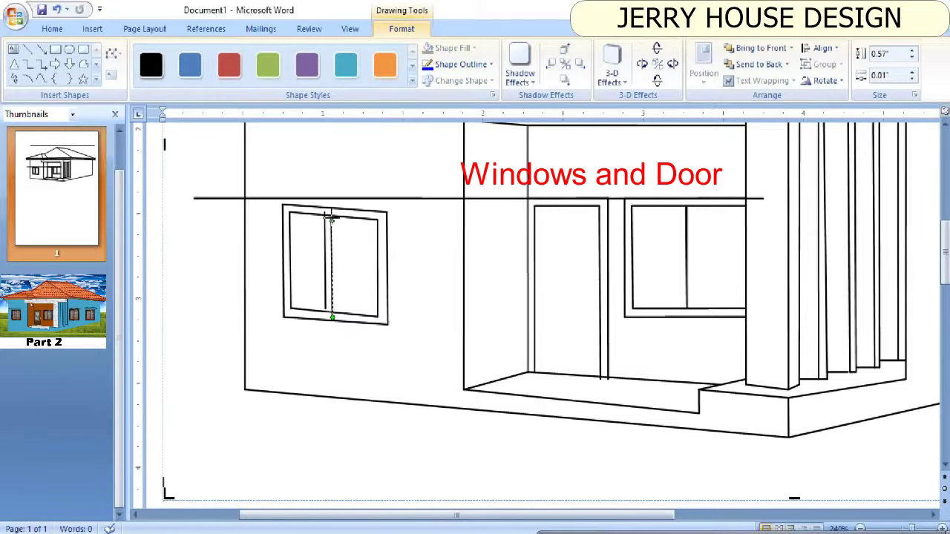
{"action": "left_click_drag", "start_coordinate": [331, 217], "coordinate": [332, 212]}
{"action": "scroll", "coordinate": [371, 312], "scroll_direction": "down", "scroll_amount": 2}
{"action": "scroll", "coordinate": [424, 314], "scroll_direction": "up", "scroll_amount": 3}
{"action": "scroll", "coordinate": [424, 314], "scroll_direction": "down", "scroll_amount": 2}
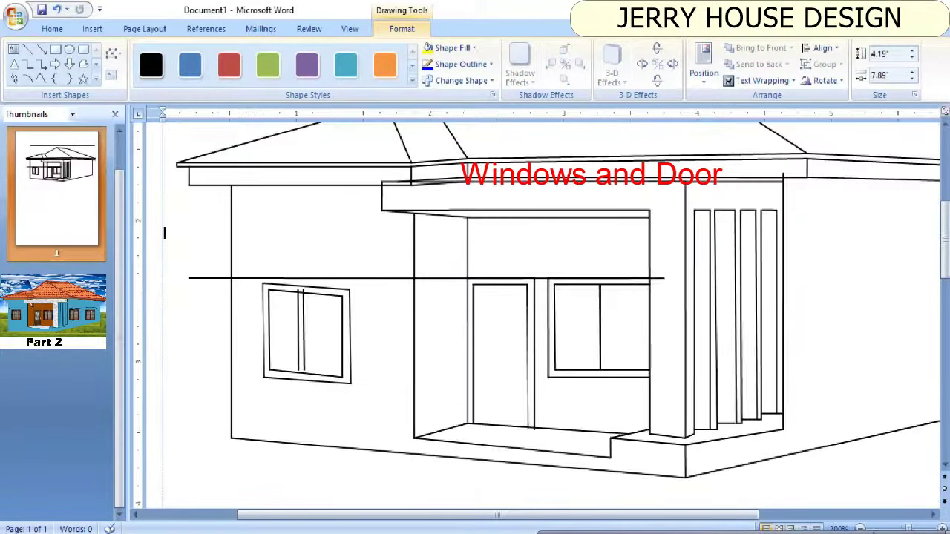
{"action": "scroll", "coordinate": [498, 250], "scroll_direction": "down", "scroll_amount": 4}
{"action": "scroll", "coordinate": [497, 251], "scroll_direction": "down", "scroll_amount": 2}
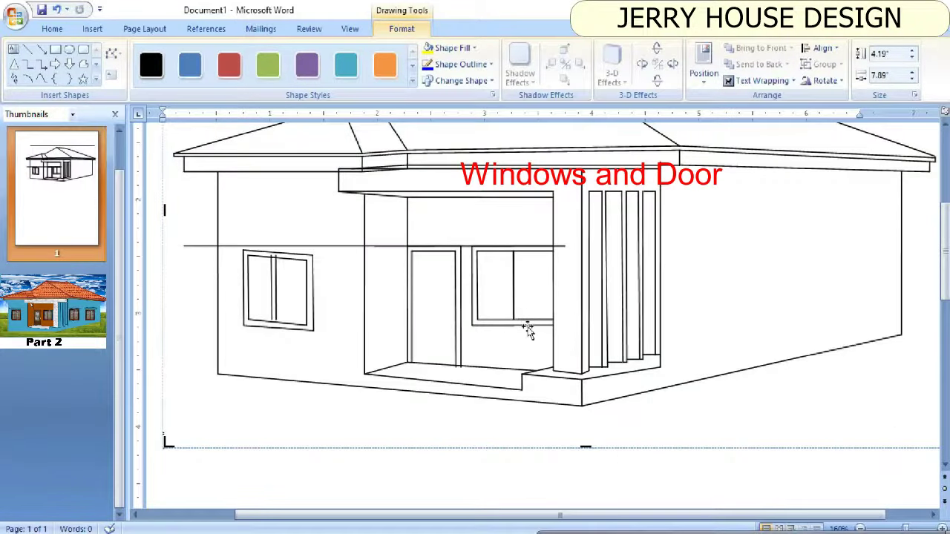
Step: Level the window sill and the left window's top edge by dragging their handles
{"action": "left_click_drag", "start_coordinate": [528, 331], "coordinate": [547, 327]}
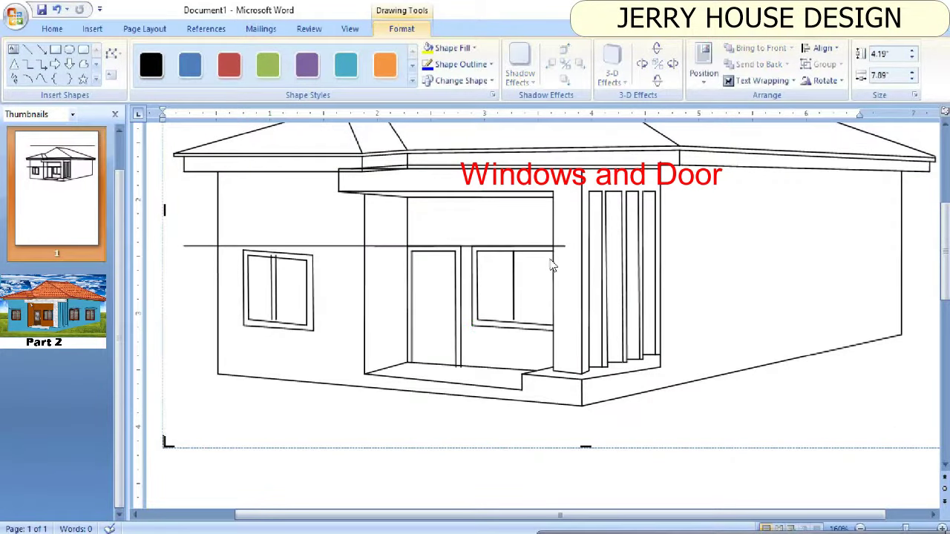
{"action": "left_click", "coordinate": [512, 274]}
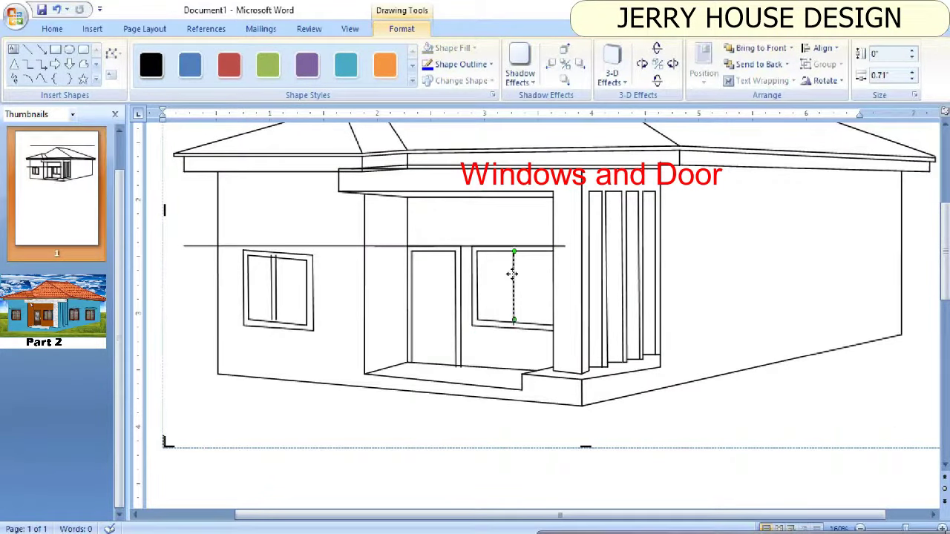
{"action": "left_click", "coordinate": [552, 252]}
{"action": "left_click", "coordinate": [313, 262]}
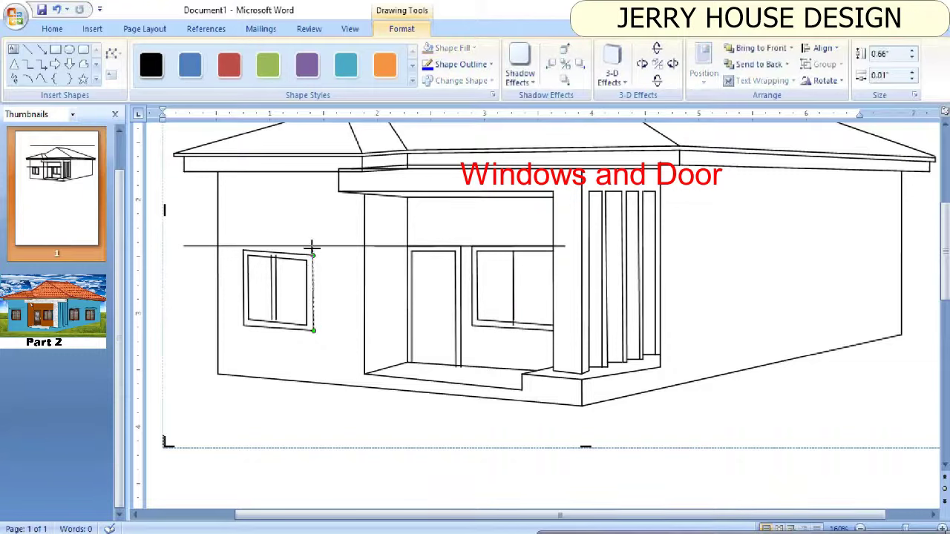
{"action": "left_click", "coordinate": [308, 253]}
{"action": "scroll", "coordinate": [310, 248], "scroll_direction": "up", "scroll_amount": 3}
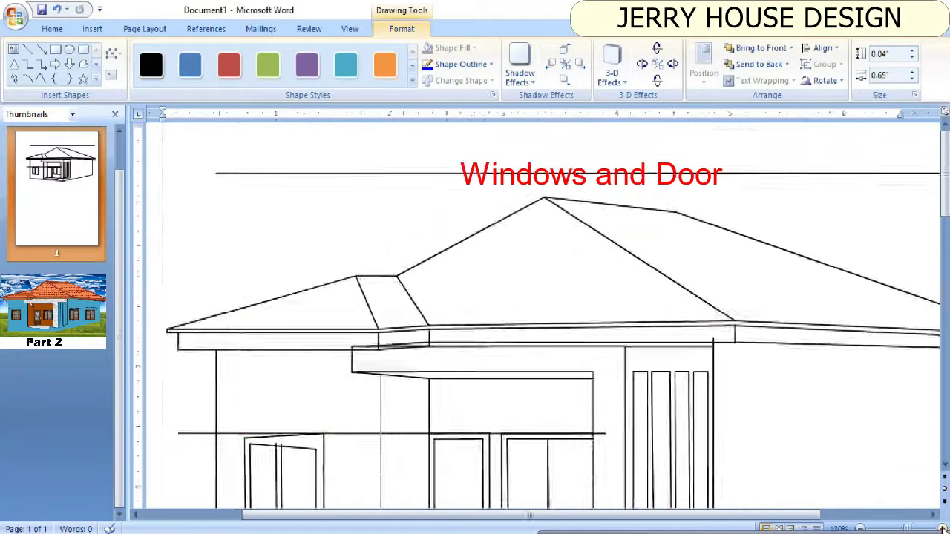
{"action": "scroll", "coordinate": [349, 286], "scroll_direction": "down", "scroll_amount": 3}
{"action": "left_click_drag", "start_coordinate": [350, 280], "coordinate": [349, 286]}
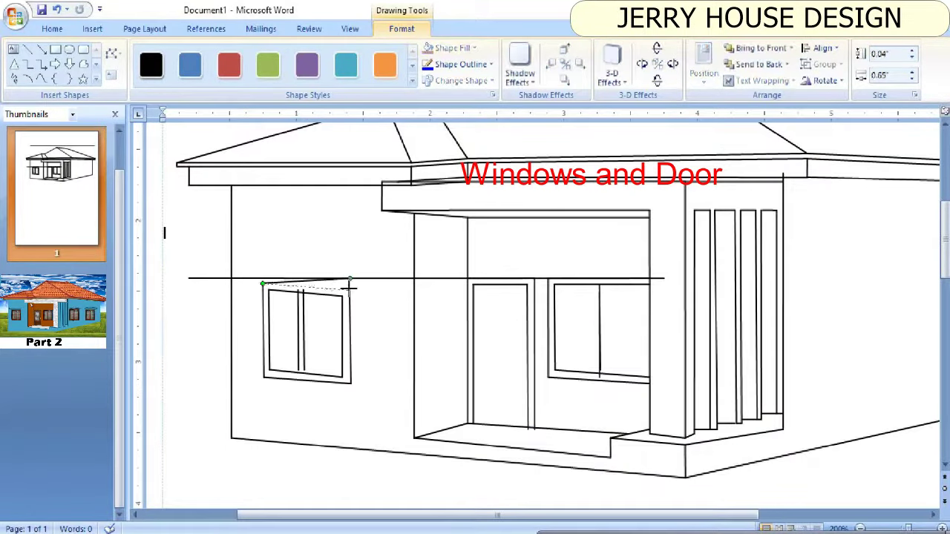
{"action": "left_click", "coordinate": [269, 295]}
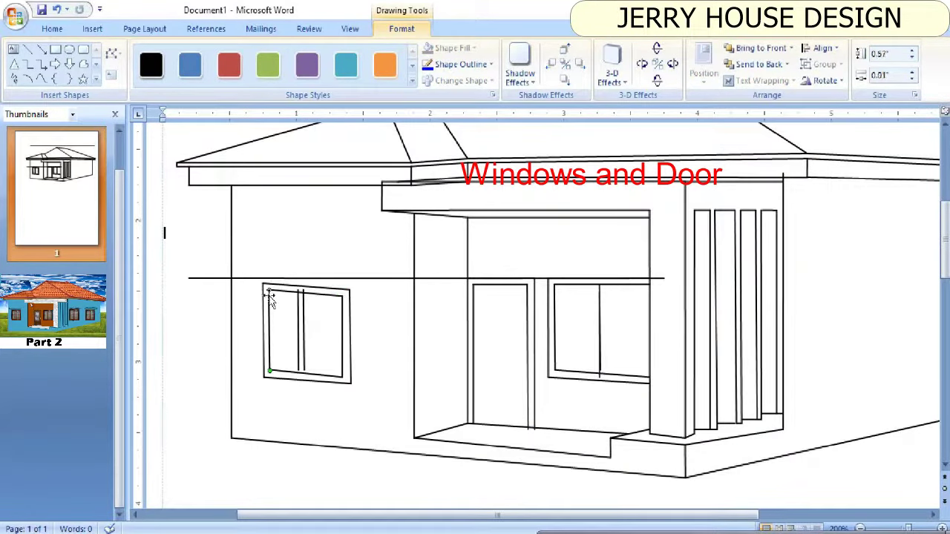
{"action": "left_click", "coordinate": [266, 285]}
{"action": "left_click_drag", "start_coordinate": [265, 284], "coordinate": [263, 290]}
{"action": "left_click", "coordinate": [270, 301]}
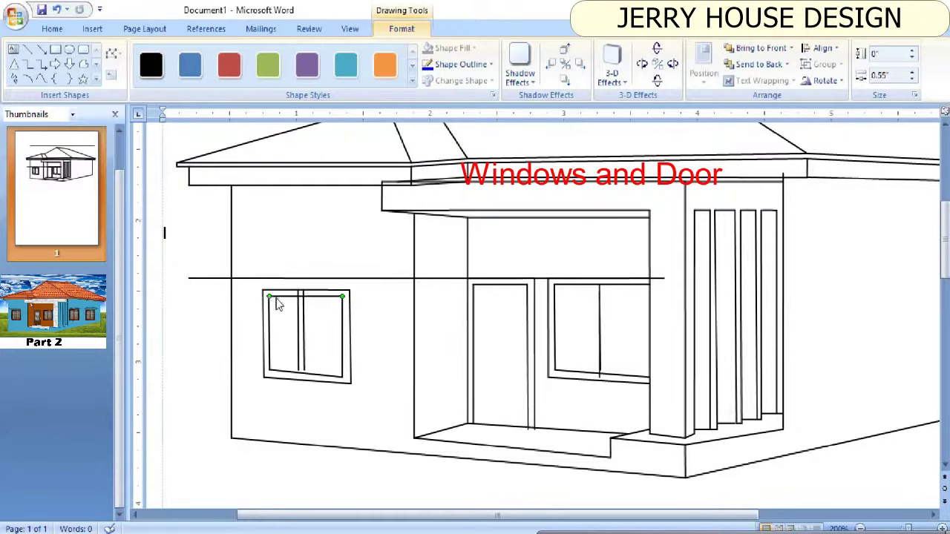
{"action": "left_click", "coordinate": [324, 361]}
Step: Marquee-select the left window's lines and move them up against the horizontal guide line
{"action": "scroll", "coordinate": [634, 351], "scroll_direction": "down", "scroll_amount": 3}
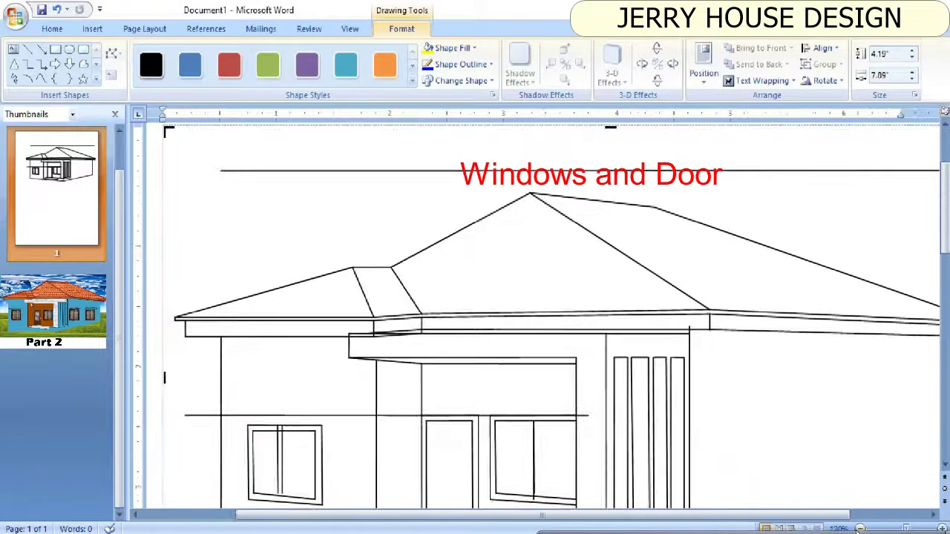
{"action": "scroll", "coordinate": [634, 351], "scroll_direction": "down", "scroll_amount": 3}
{"action": "left_click_drag", "start_coordinate": [392, 371], "coordinate": [319, 307]}
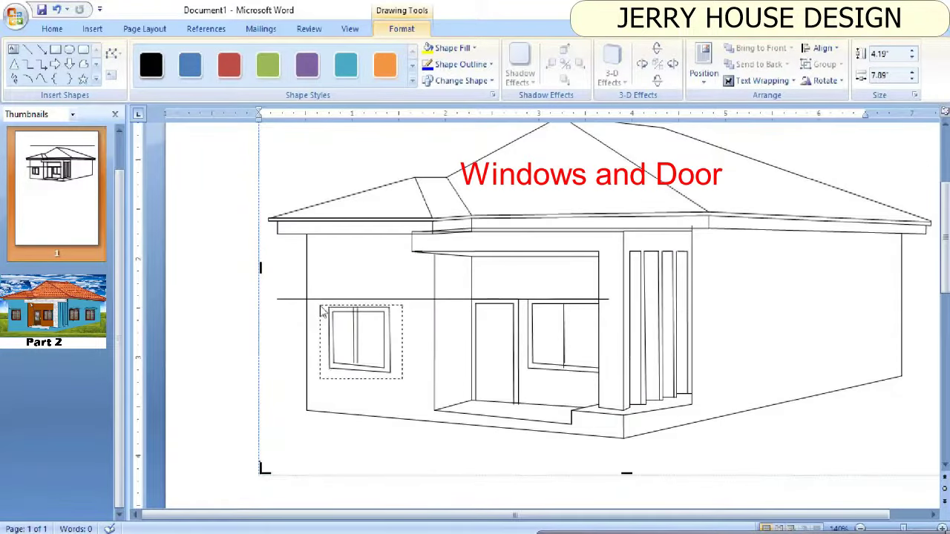
{"action": "mouse_move", "coordinate": [364, 385]}
{"action": "left_mouse_down"}
{"action": "mouse_move", "coordinate": [295, 312]}
{"action": "mouse_move", "coordinate": [301, 318]}
{"action": "mouse_move", "coordinate": [303, 304]}
{"action": "left_mouse_up"}
{"action": "left_click", "coordinate": [479, 305]}
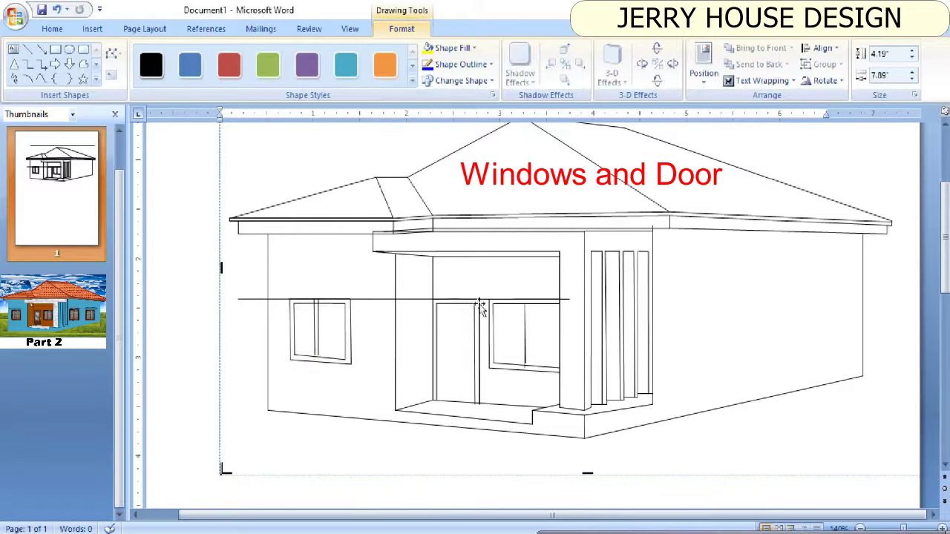
{"action": "left_click", "coordinate": [373, 300]}
Step: Move the guide line onto the right wall at its perspective angle, with a copy below for the window's edges
{"action": "left_click_drag", "start_coordinate": [373, 300], "coordinate": [726, 279]}
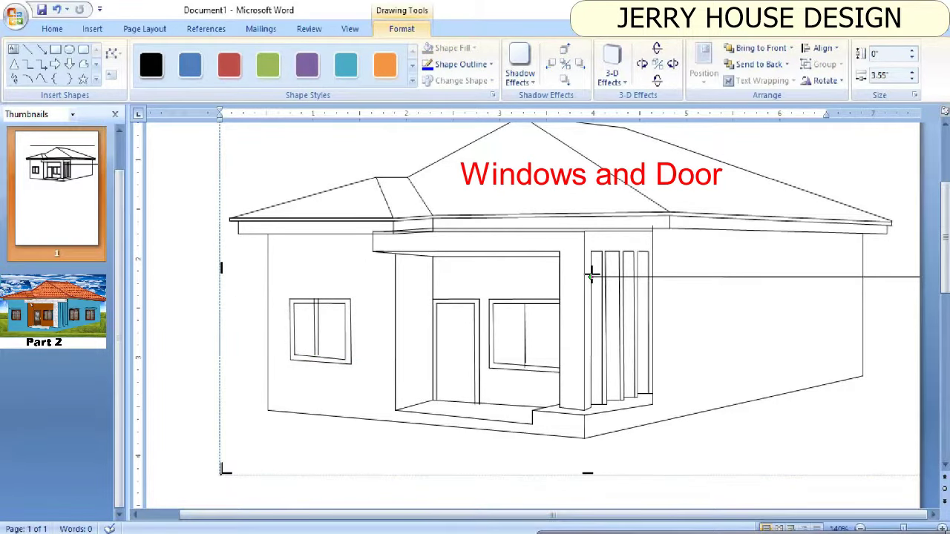
{"action": "left_click_drag", "start_coordinate": [591, 276], "coordinate": [658, 289]}
{"action": "left_click_drag", "start_coordinate": [884, 284], "coordinate": [816, 278]}
{"action": "left_click_drag", "start_coordinate": [592, 288], "coordinate": [678, 289]}
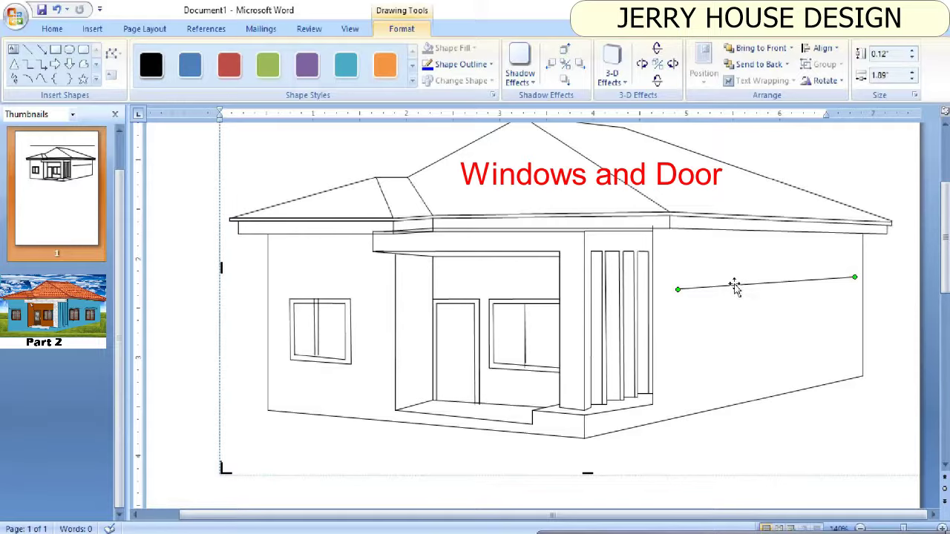
{"action": "mouse_move", "coordinate": [712, 288]}
{"action": "left_mouse_down"}
{"action": "mouse_move", "coordinate": [711, 349]}
{"action": "mouse_move", "coordinate": [716, 297]}
{"action": "mouse_move", "coordinate": [549, 300]}
{"action": "left_mouse_up"}
{"action": "left_click_drag", "start_coordinate": [673, 297], "coordinate": [677, 296]}
{"action": "mouse_move", "coordinate": [502, 309]}
{"action": "left_mouse_down"}
{"action": "mouse_move", "coordinate": [438, 297]}
{"action": "mouse_move", "coordinate": [251, 295]}
{"action": "left_mouse_up"}
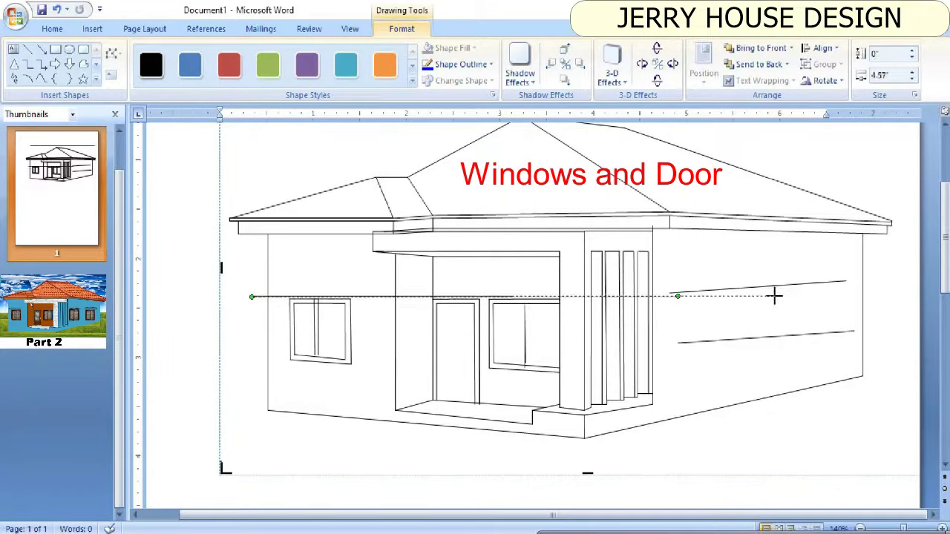
{"action": "left_click_drag", "start_coordinate": [776, 288], "coordinate": [777, 292]}
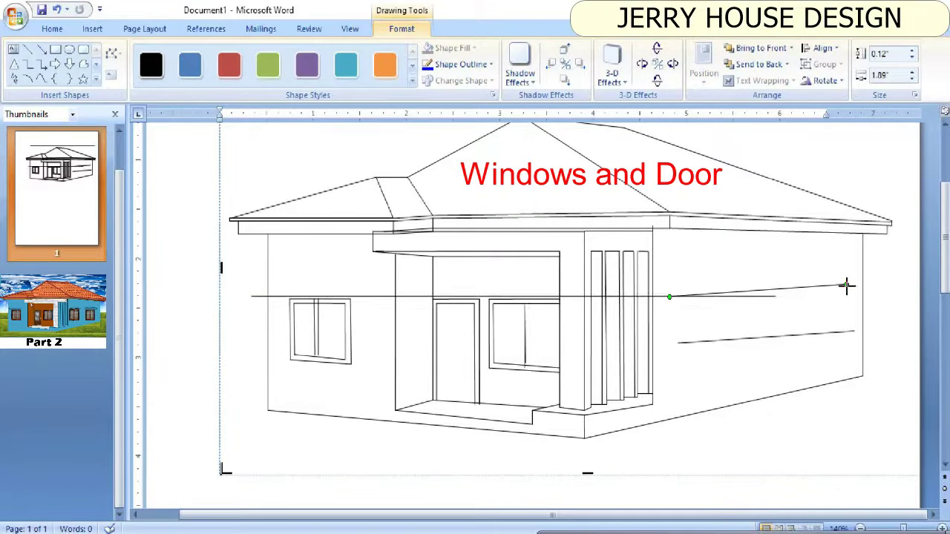
{"action": "left_click_drag", "start_coordinate": [847, 299], "coordinate": [846, 298]}
{"action": "left_click_drag", "start_coordinate": [836, 333], "coordinate": [832, 334]}
{"action": "left_click", "coordinate": [498, 338]}
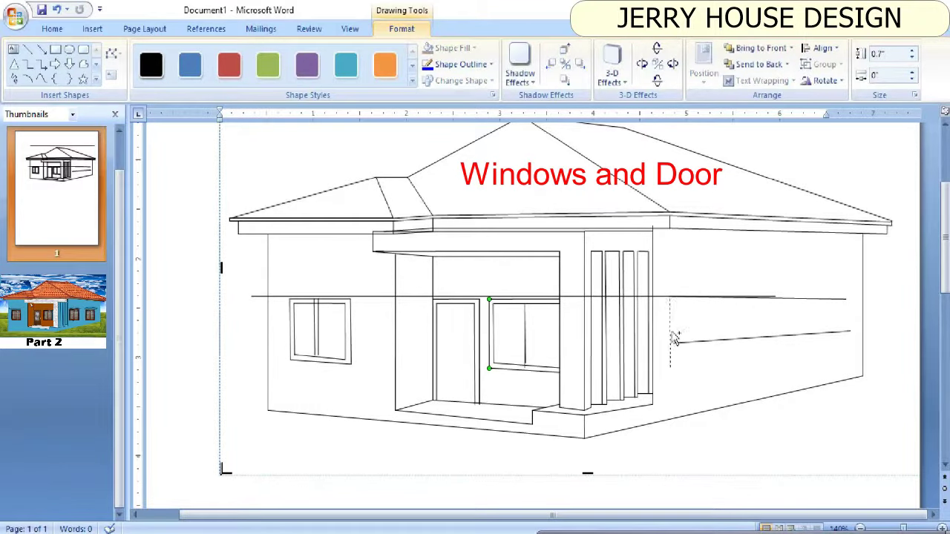
Step: Draw the strip window's left edge and sloped bottom, move the guide line up, and add one divider
{"action": "left_click_drag", "start_coordinate": [670, 299], "coordinate": [670, 367]}
{"action": "left_click_drag", "start_coordinate": [709, 340], "coordinate": [705, 364]}
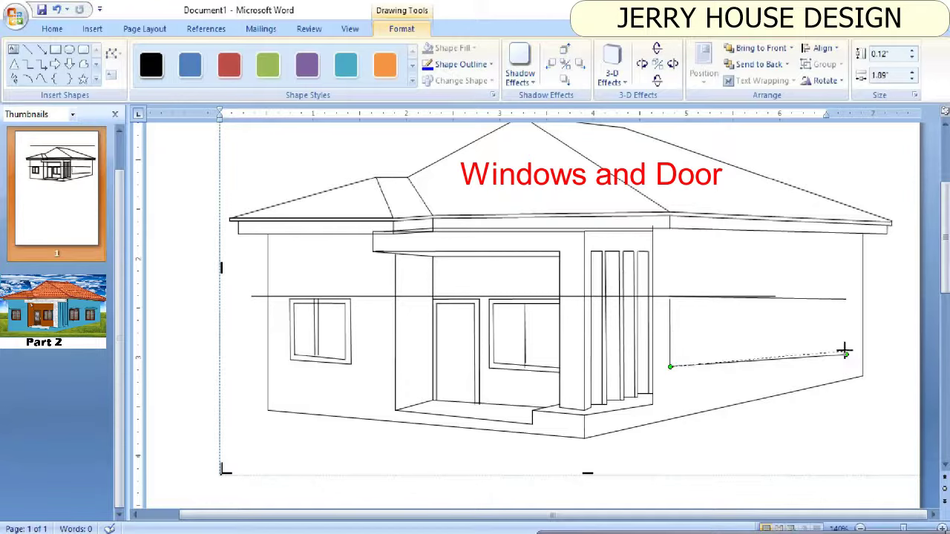
{"action": "left_click_drag", "start_coordinate": [849, 354], "coordinate": [846, 347]}
{"action": "left_click", "coordinate": [680, 298]}
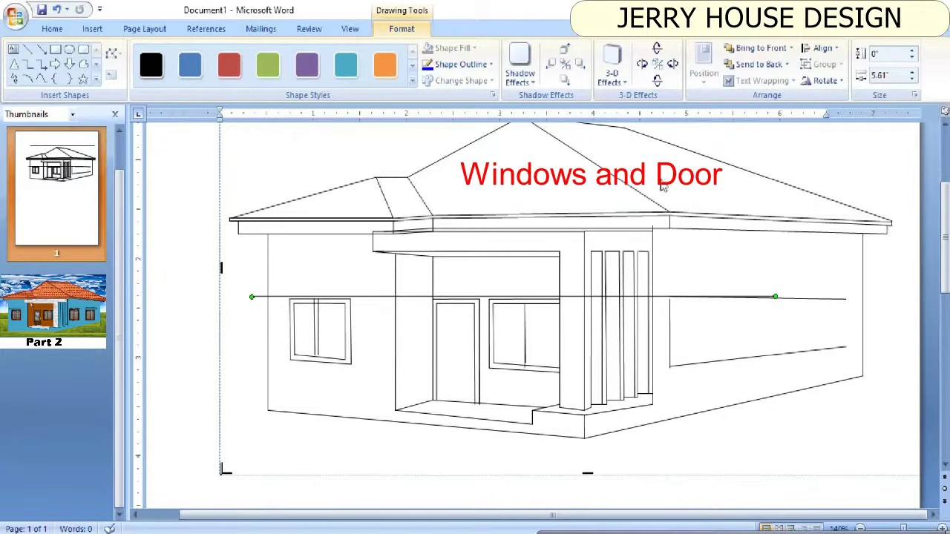
{"action": "left_click_drag", "start_coordinate": [663, 187], "coordinate": [663, 178]}
{"action": "left_click_drag", "start_coordinate": [671, 318], "coordinate": [731, 317]}
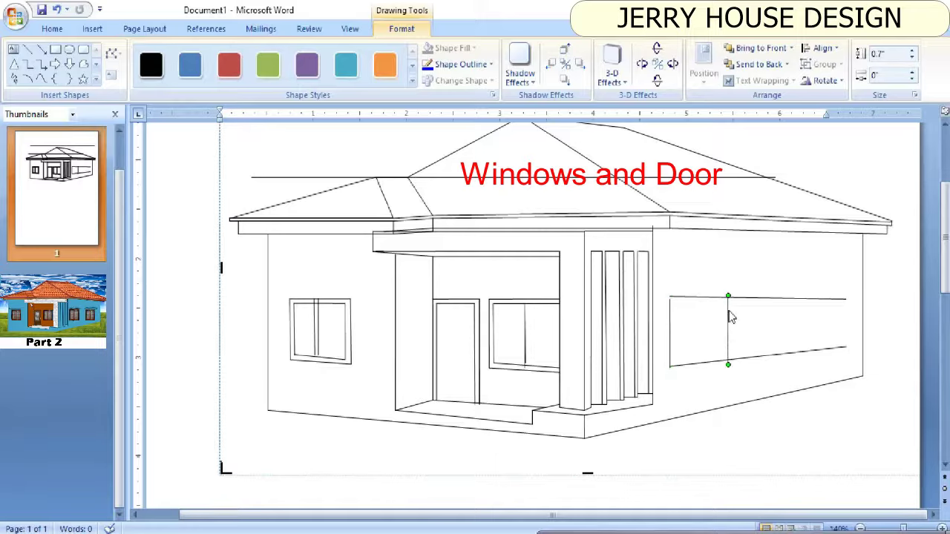
{"action": "left_click_drag", "start_coordinate": [729, 362], "coordinate": [728, 356]}
{"action": "left_click", "coordinate": [703, 328]}
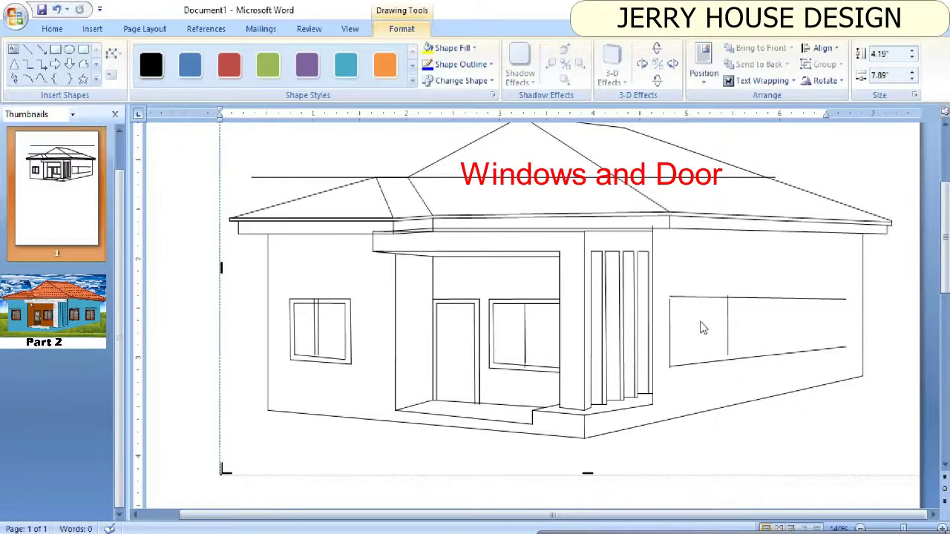
Step: Copy and paste the divider to add more vertical mullions, then delete the misplaced one
{"action": "right_click", "coordinate": [730, 328]}
{"action": "left_click", "coordinate": [706, 329]}
{"action": "left_click", "coordinate": [727, 333]}
{"action": "right_click", "coordinate": [776, 334]}
{"action": "left_click", "coordinate": [810, 376]}
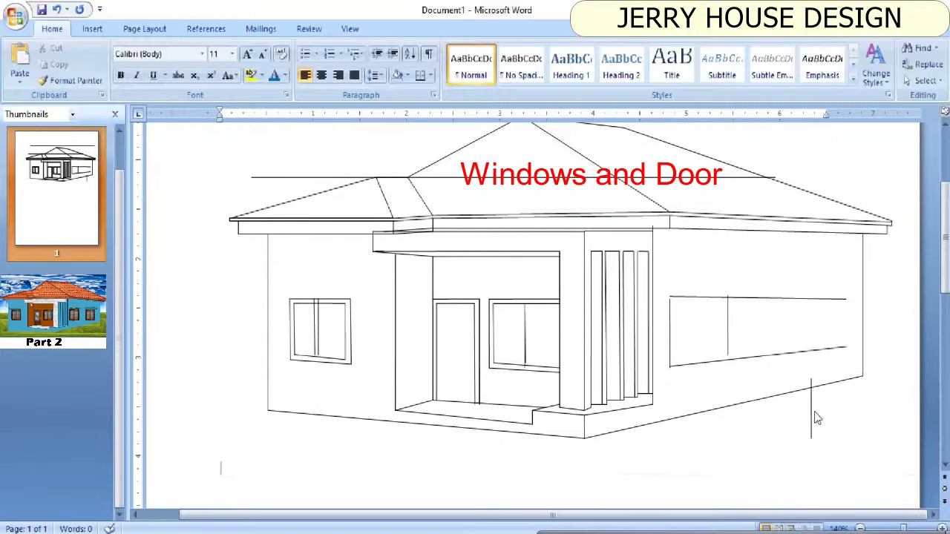
{"action": "mouse_move", "coordinate": [811, 418]}
{"action": "left_mouse_down"}
{"action": "mouse_move", "coordinate": [810, 334]}
{"action": "mouse_move", "coordinate": [775, 335]}
{"action": "left_mouse_up"}
{"action": "right_click", "coordinate": [774, 335]}
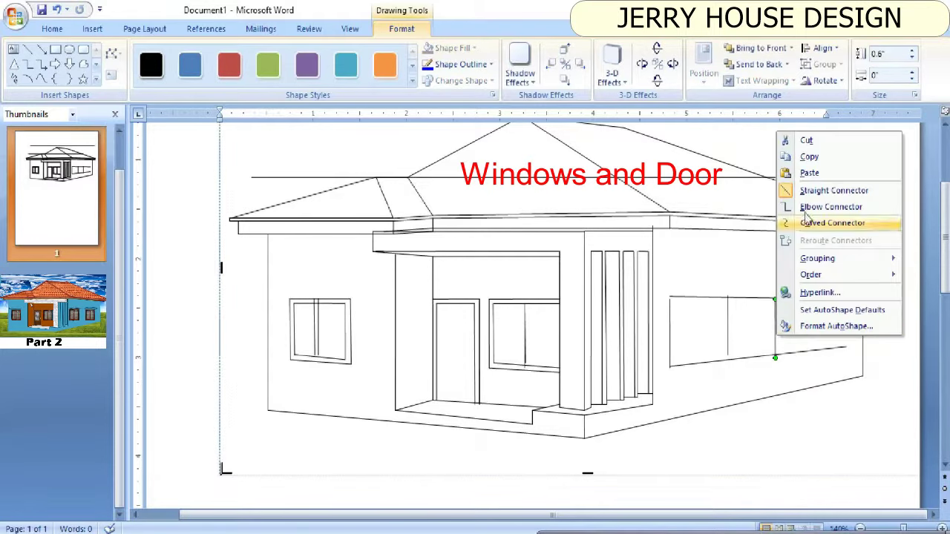
{"action": "key", "text": "Escape"}
{"action": "mouse_move", "coordinate": [819, 327]}
{"action": "left_mouse_down"}
{"action": "mouse_move", "coordinate": [812, 336]}
{"action": "mouse_move", "coordinate": [703, 335]}
{"action": "mouse_move", "coordinate": [721, 337]}
{"action": "left_mouse_up"}
{"action": "left_click", "coordinate": [747, 378]}
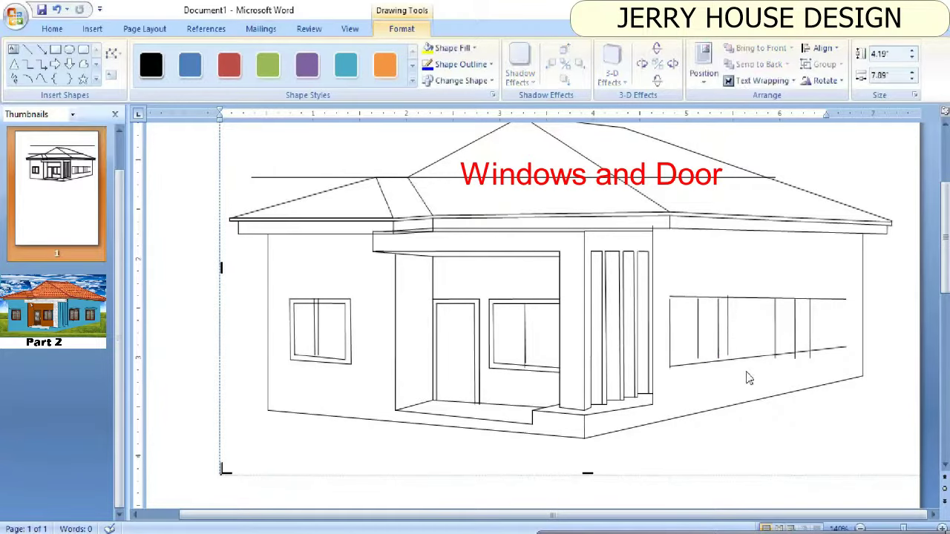
{"action": "right_click", "coordinate": [726, 339]}
{"action": "key", "text": "Down"}
{"action": "key", "text": "Return"}
Step: Select the window band's dividers, left edge and bottom line in turn to check their positions
{"action": "scroll", "coordinate": [698, 357], "scroll_direction": "up", "scroll_amount": 2}
{"action": "scroll", "coordinate": [698, 356], "scroll_direction": "up", "scroll_amount": 2}
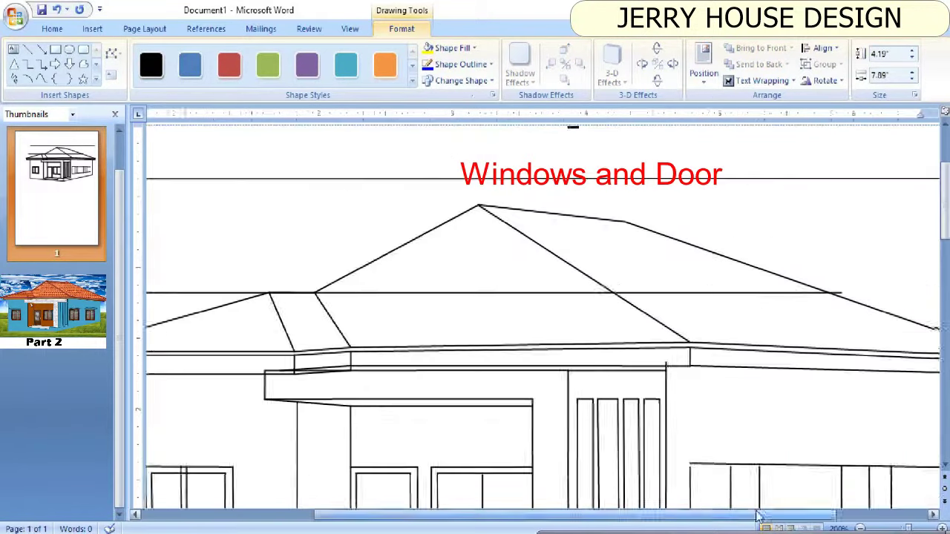
{"action": "scroll", "coordinate": [668, 349], "scroll_direction": "up", "scroll_amount": 2}
{"action": "left_click", "coordinate": [591, 364]}
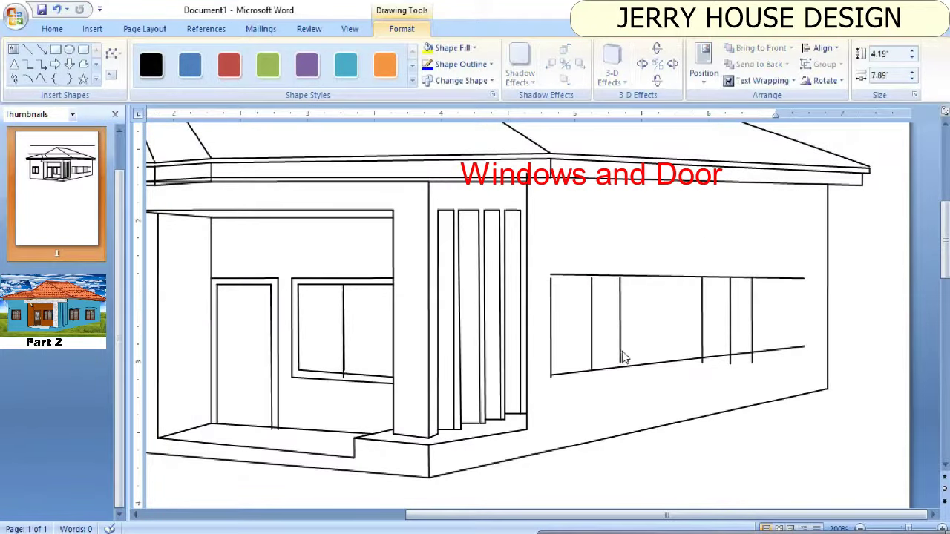
{"action": "left_click", "coordinate": [621, 360]}
{"action": "left_click", "coordinate": [551, 276]}
{"action": "left_click", "coordinate": [701, 358]}
{"action": "left_click", "coordinate": [702, 360]}
{"action": "left_click", "coordinate": [731, 364]}
{"action": "left_click", "coordinate": [730, 356]}
{"action": "left_click", "coordinate": [742, 354]}
{"action": "left_click", "coordinate": [753, 362]}
{"action": "left_click", "coordinate": [753, 362]}
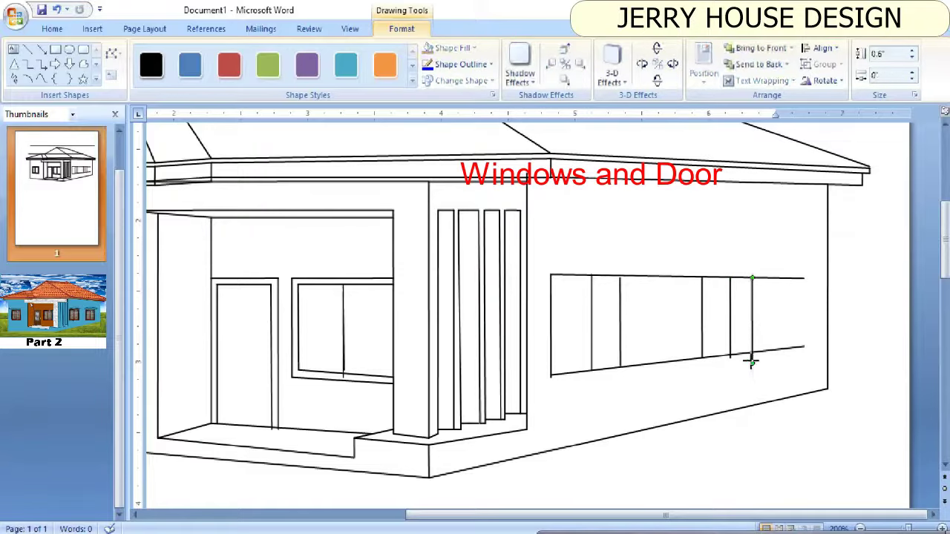
{"action": "left_click", "coordinate": [757, 349]}
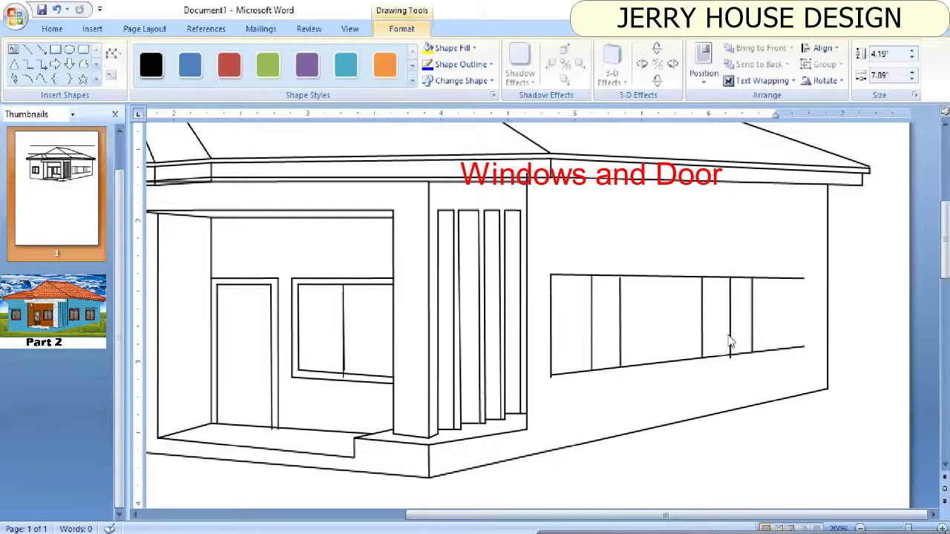
Step: Select a vertical divider in the window band and pick the Line shape
{"action": "left_click", "coordinate": [730, 343]}
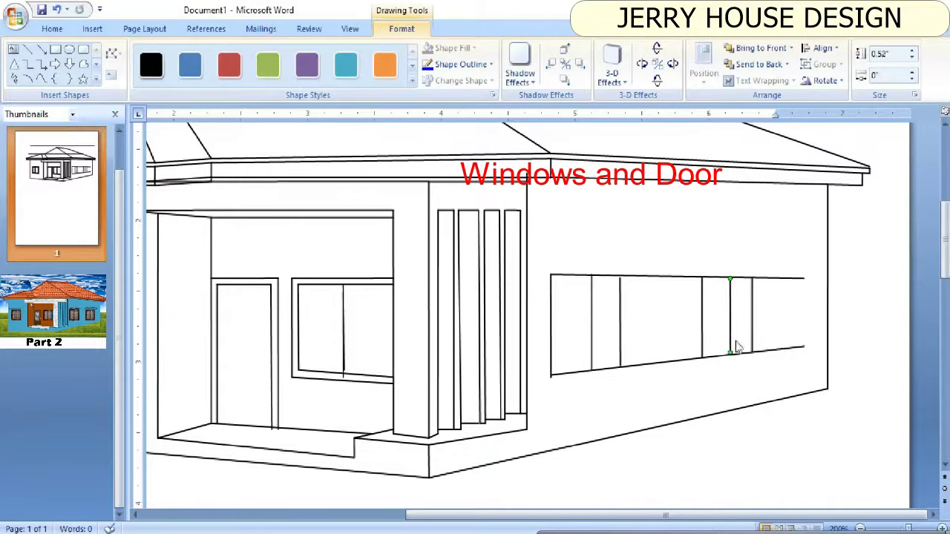
{"action": "left_click", "coordinate": [729, 346]}
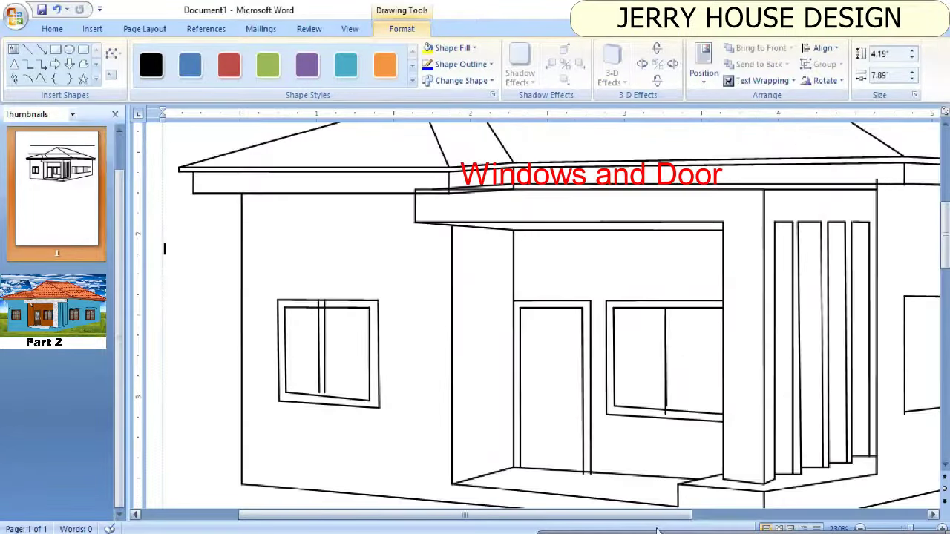
{"action": "scroll", "coordinate": [706, 375], "scroll_direction": "up", "scroll_amount": 2}
{"action": "left_click", "coordinate": [698, 388]}
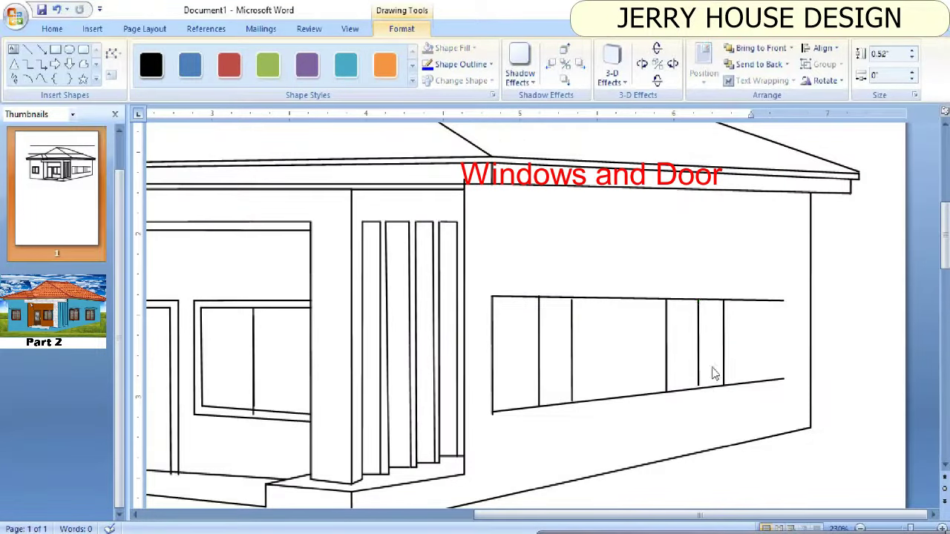
{"action": "left_click", "coordinate": [698, 388]}
{"action": "left_click", "coordinate": [698, 389]}
{"action": "left_click", "coordinate": [704, 384]}
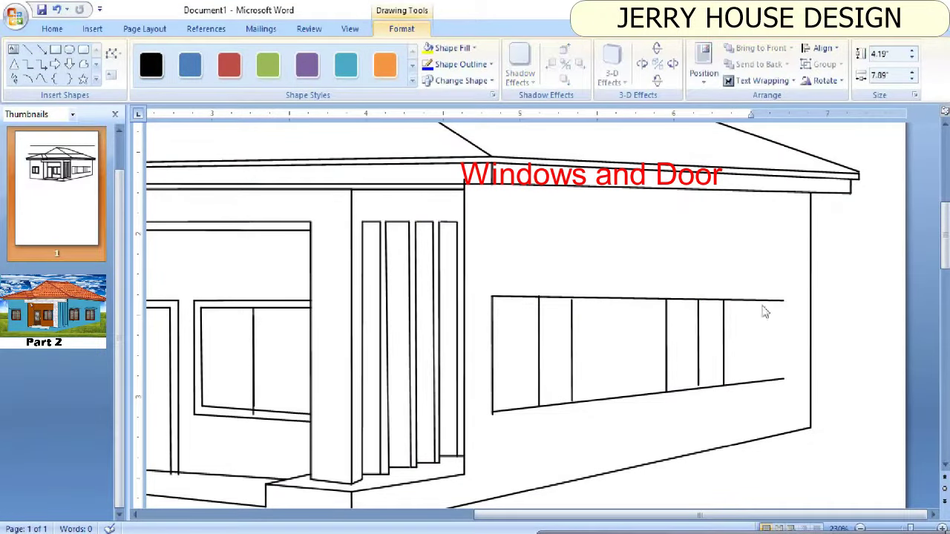
{"action": "left_click", "coordinate": [27, 48]}
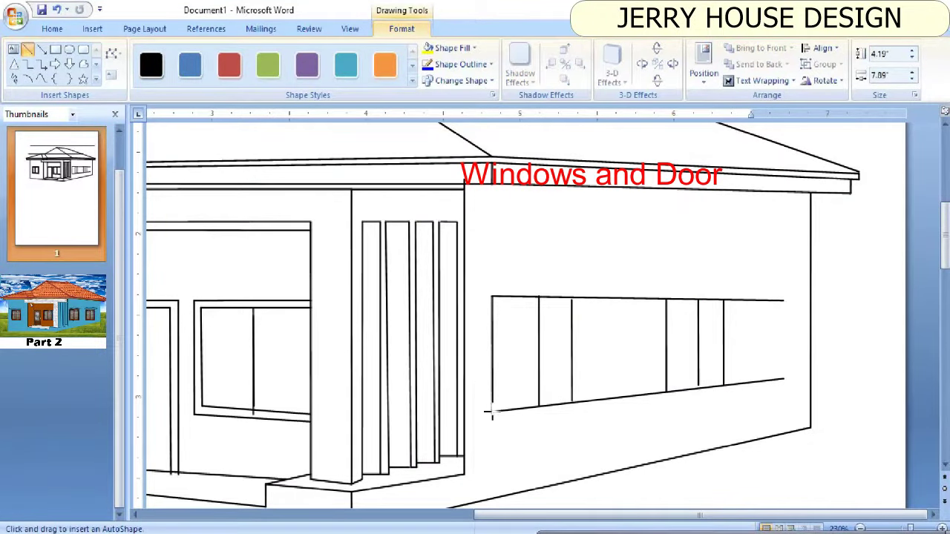
Step: Draw separate edges for the left and right windows and select the old long bottom line
{"action": "left_click_drag", "start_coordinate": [492, 410], "coordinate": [571, 403]}
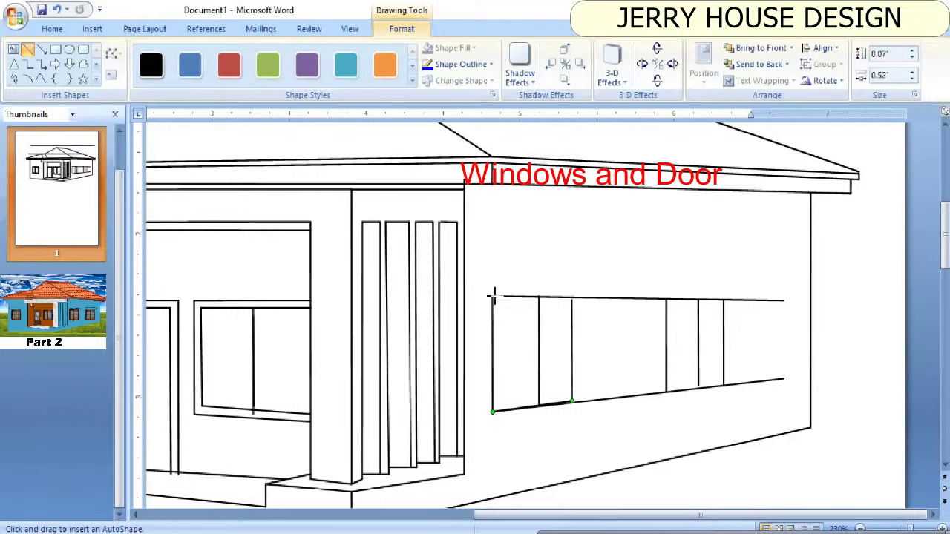
{"action": "left_click_drag", "start_coordinate": [494, 297], "coordinate": [572, 297]}
{"action": "left_click_drag", "start_coordinate": [666, 300], "coordinate": [723, 301]}
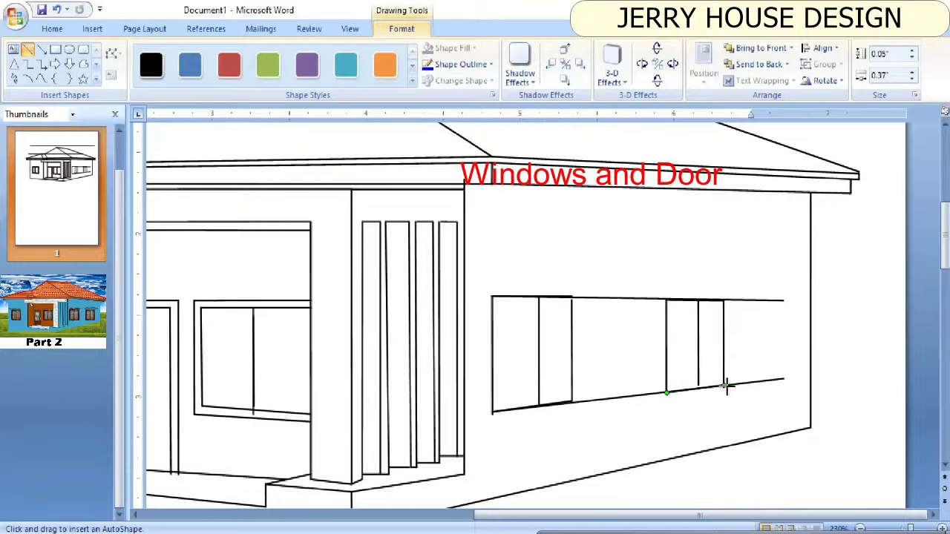
{"action": "left_click", "coordinate": [622, 395]}
{"action": "scroll", "coordinate": [631, 312], "scroll_direction": "left", "scroll_amount": 5}
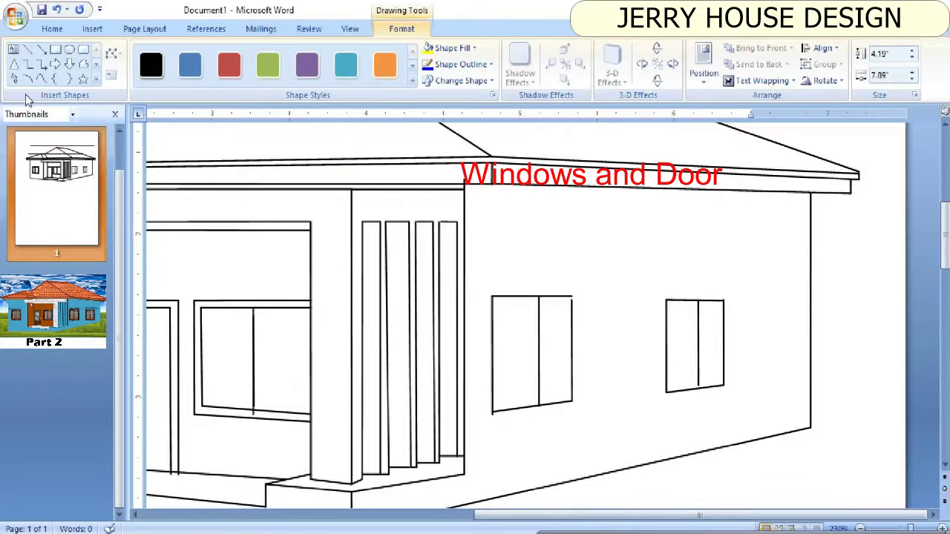
Step: Lock Line drawing mode and draw both windows' top and bottom edges plus vertical centre dividers
{"action": "right_click", "coordinate": [28, 49]}
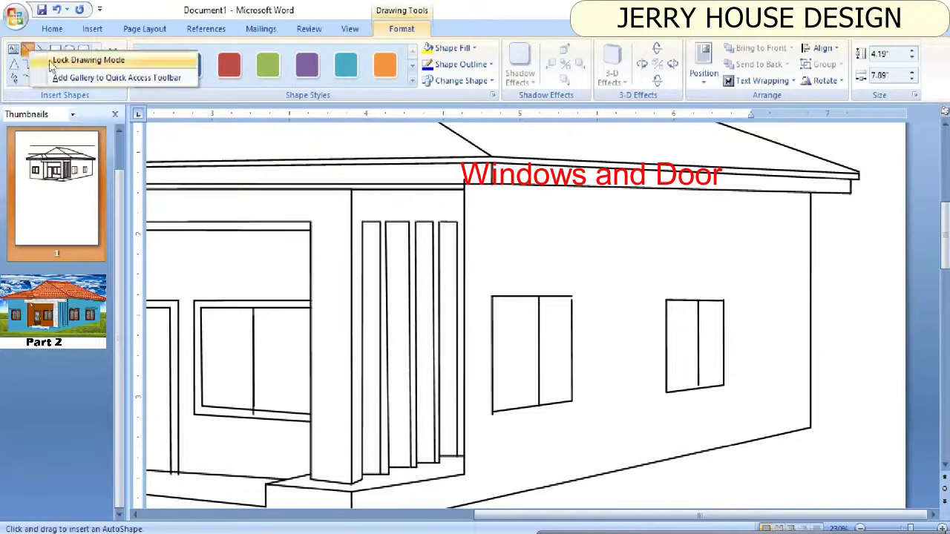
{"action": "left_click", "coordinate": [82, 60]}
{"action": "left_click_drag", "start_coordinate": [572, 297], "coordinate": [492, 297]}
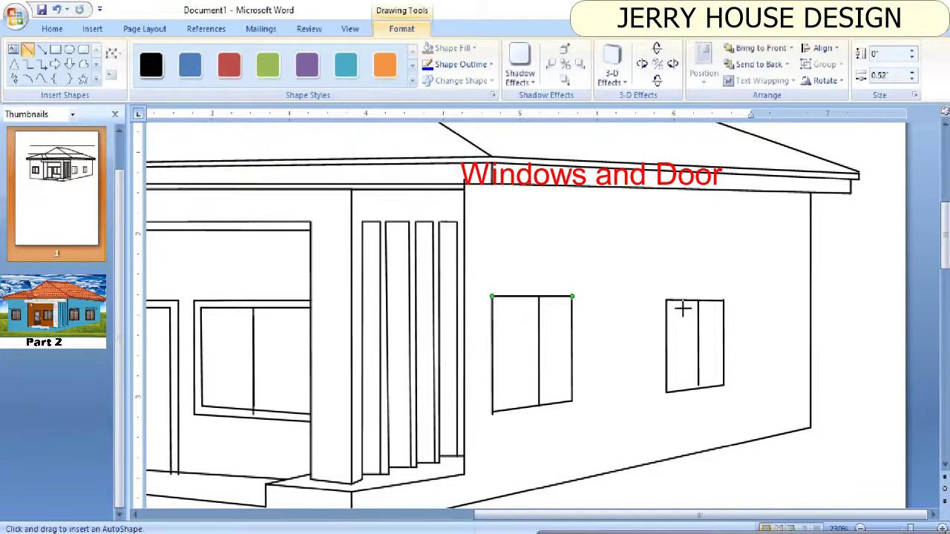
{"action": "left_click_drag", "start_coordinate": [666, 300], "coordinate": [723, 301]}
{"action": "left_click_drag", "start_coordinate": [684, 383], "coordinate": [667, 392]}
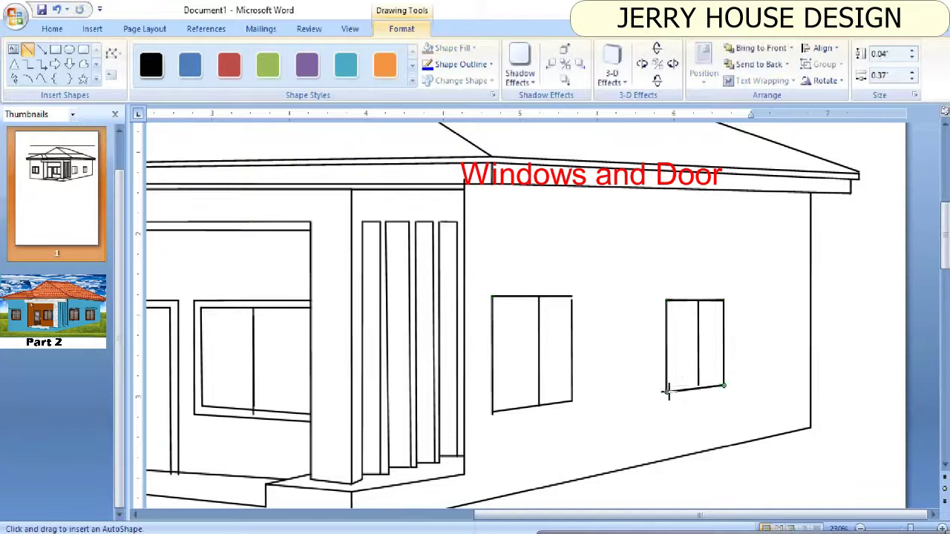
{"action": "left_click_drag", "start_coordinate": [573, 296], "coordinate": [572, 401]}
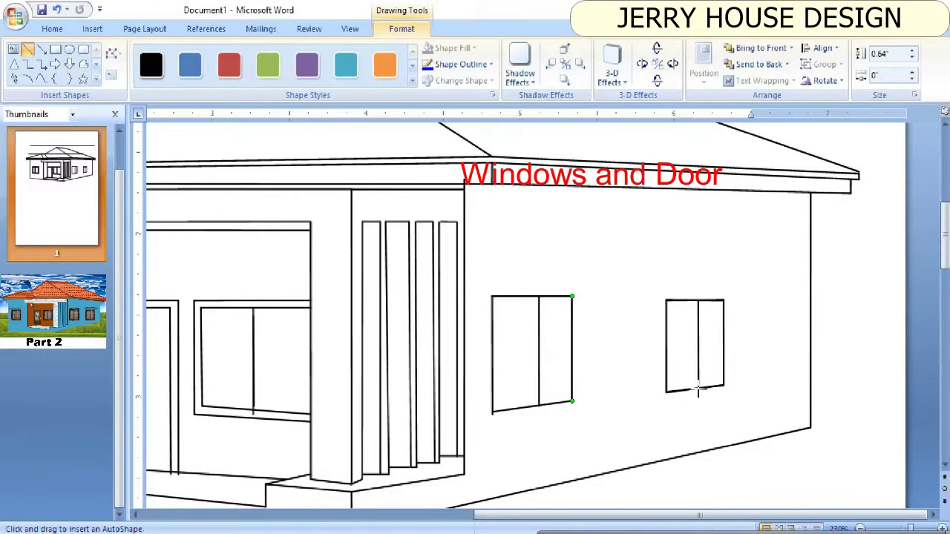
{"action": "left_click_drag", "start_coordinate": [698, 395], "coordinate": [698, 299]}
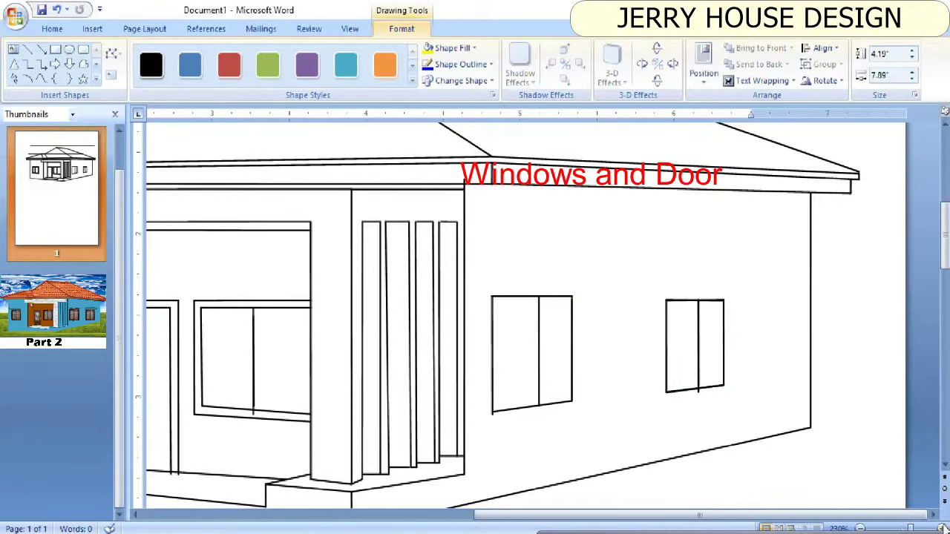
{"action": "scroll", "coordinate": [673, 362], "scroll_direction": "up", "scroll_amount": 3, "text": "ctrl"}
{"action": "left_click", "coordinate": [668, 427]}
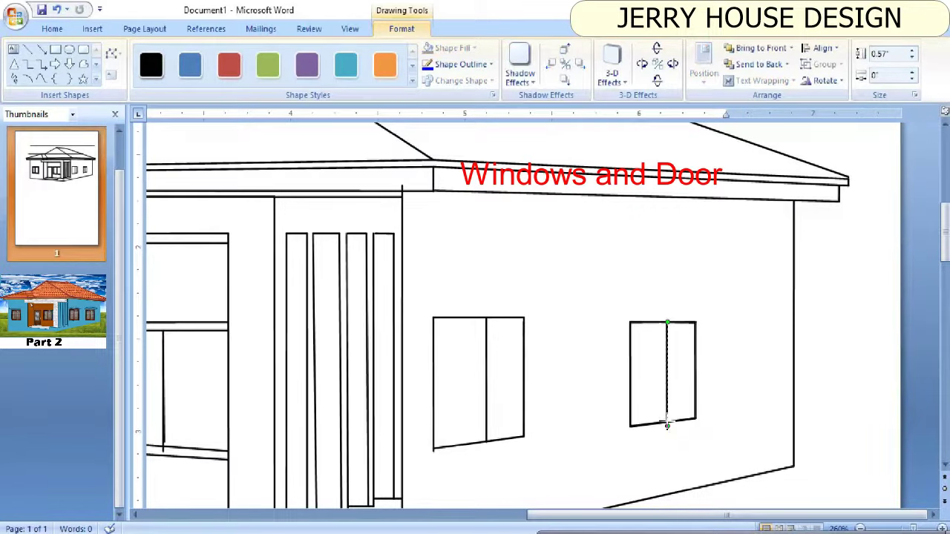
{"action": "key", "text": "Escape"}
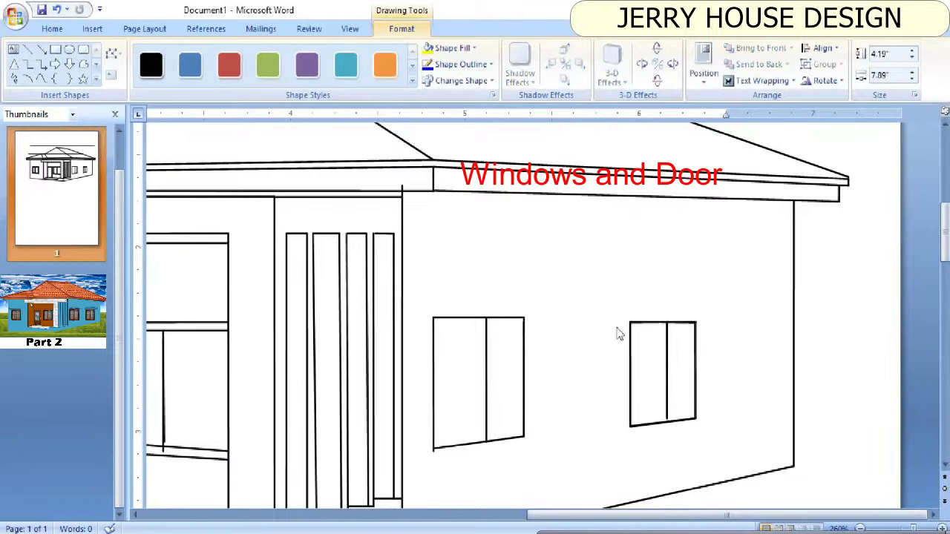
Step: Frame the left window with a top line, a sloped sill and a right-side line
{"action": "left_click", "coordinate": [28, 51]}
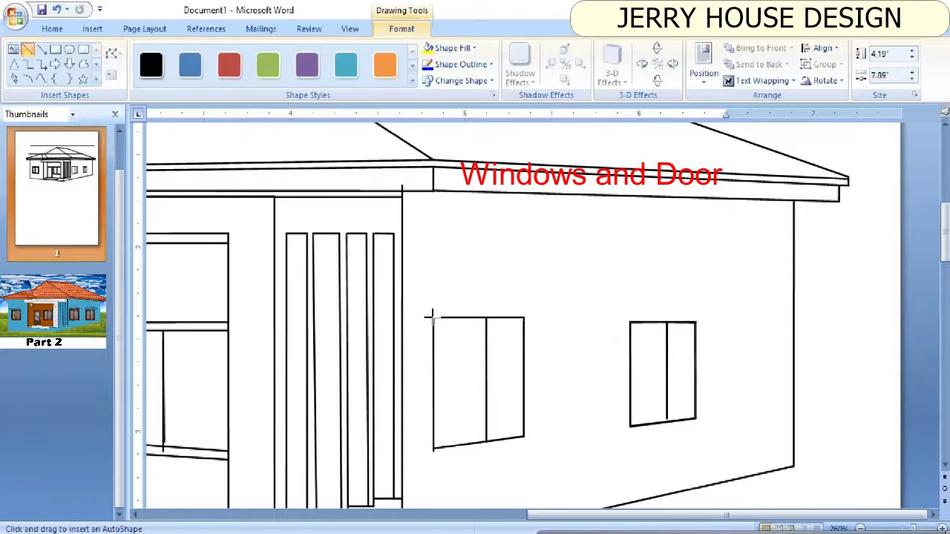
{"action": "mouse_move", "coordinate": [432, 317]}
{"action": "left_mouse_down"}
{"action": "mouse_move", "coordinate": [539, 318]}
{"action": "mouse_move", "coordinate": [530, 318]}
{"action": "left_mouse_up"}
{"action": "left_click", "coordinate": [28, 50]}
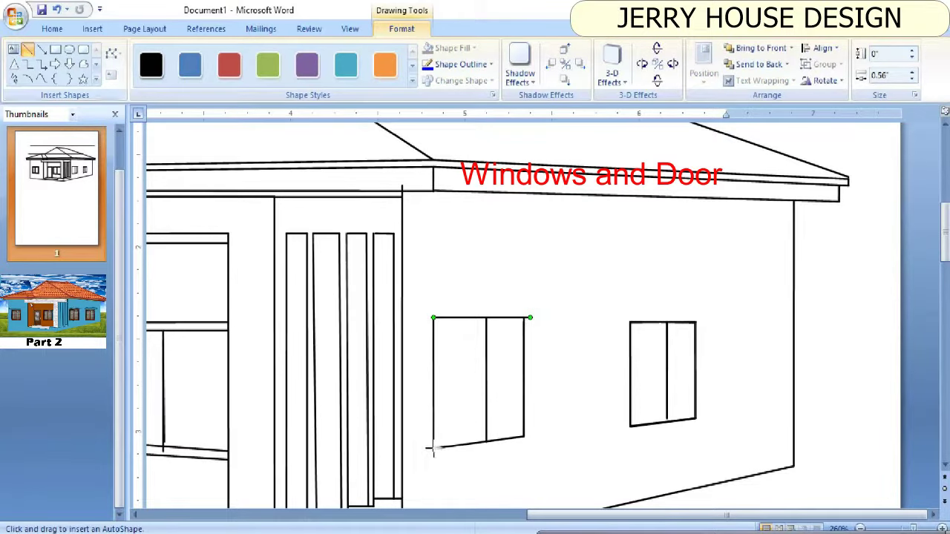
{"action": "mouse_move", "coordinate": [433, 449]}
{"action": "left_mouse_down"}
{"action": "mouse_move", "coordinate": [545, 435]}
{"action": "mouse_move", "coordinate": [537, 436]}
{"action": "left_mouse_up"}
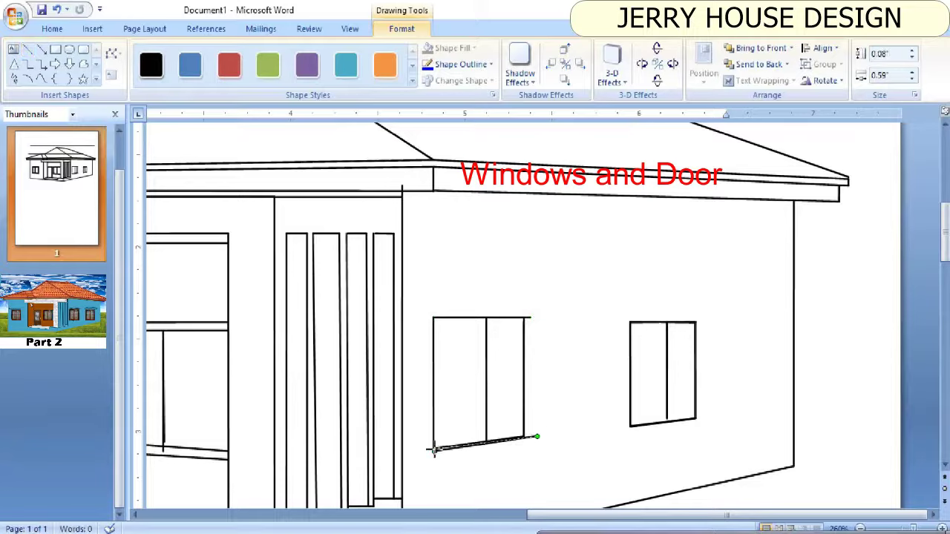
{"action": "left_click", "coordinate": [539, 407]}
{"action": "left_click", "coordinate": [28, 49]}
{"action": "left_click_drag", "start_coordinate": [530, 318], "coordinate": [530, 438]}
{"action": "left_click", "coordinate": [537, 436]}
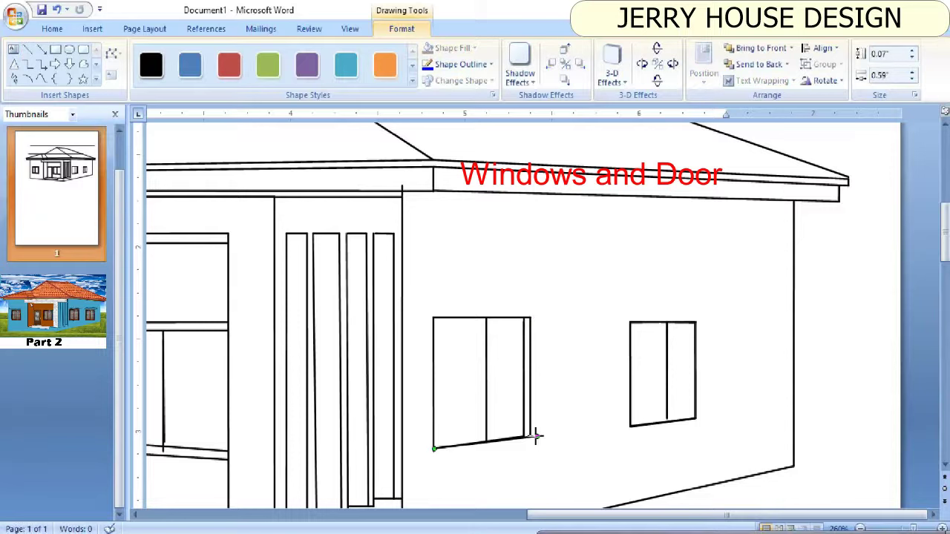
{"action": "left_click", "coordinate": [559, 424]}
Step: Add an outer frame around the left window: top, sloped sill, both sides and joined corners
{"action": "left_click", "coordinate": [27, 49]}
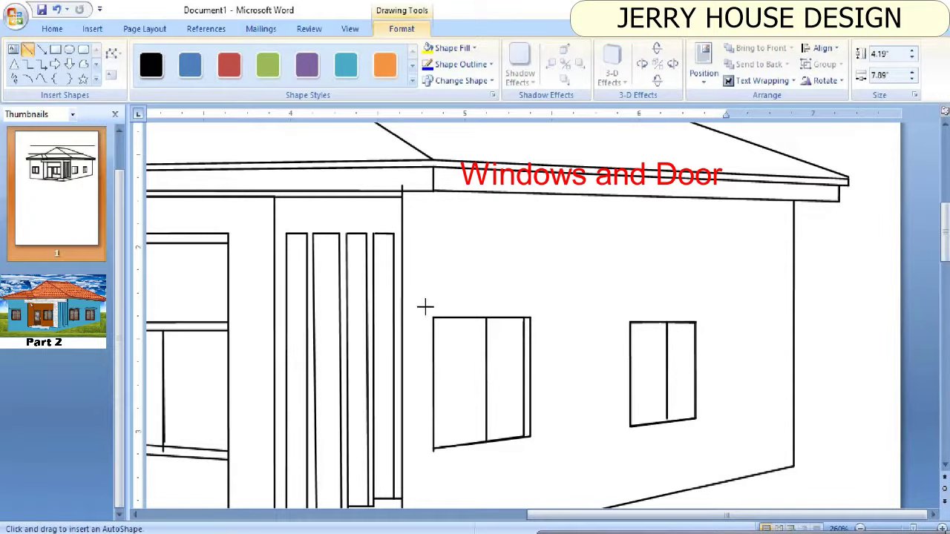
{"action": "left_click_drag", "start_coordinate": [429, 313], "coordinate": [539, 314]}
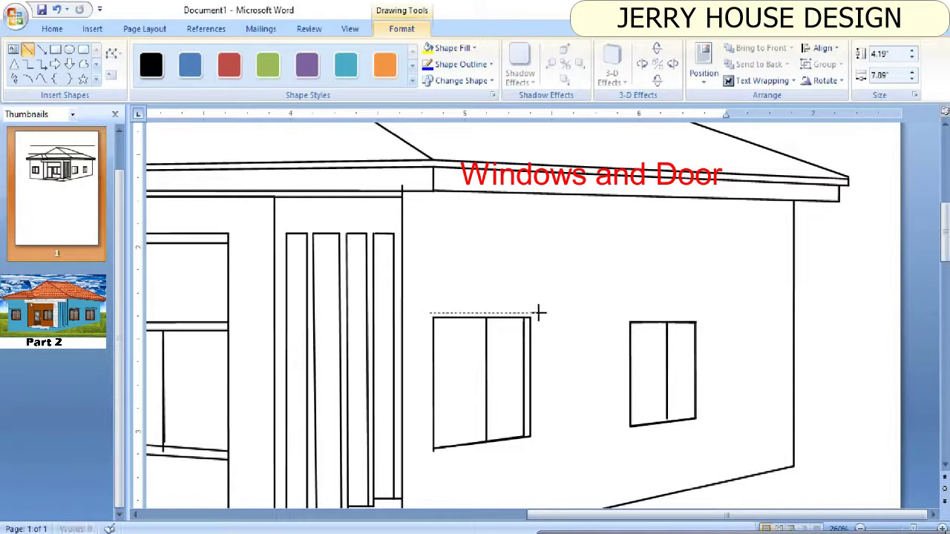
{"action": "left_click", "coordinate": [28, 50]}
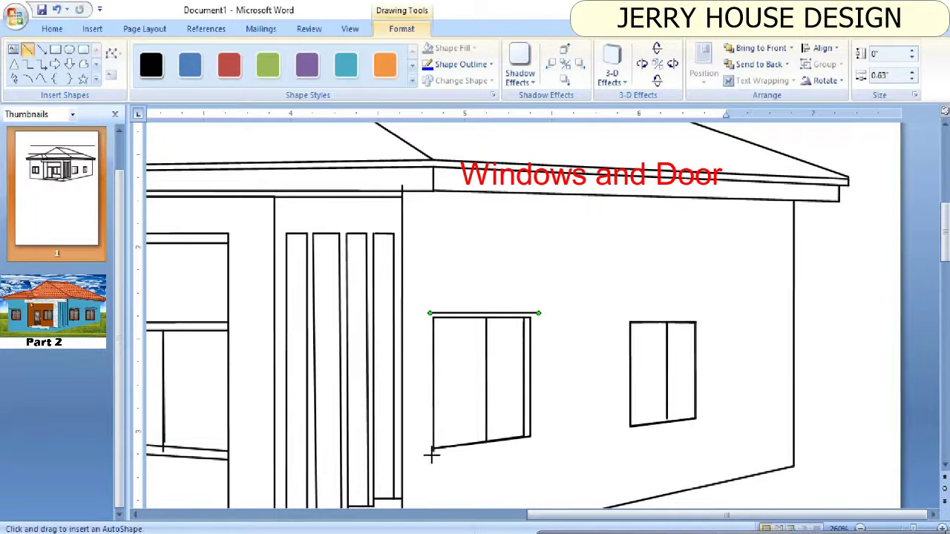
{"action": "left_click_drag", "start_coordinate": [431, 458], "coordinate": [544, 442]}
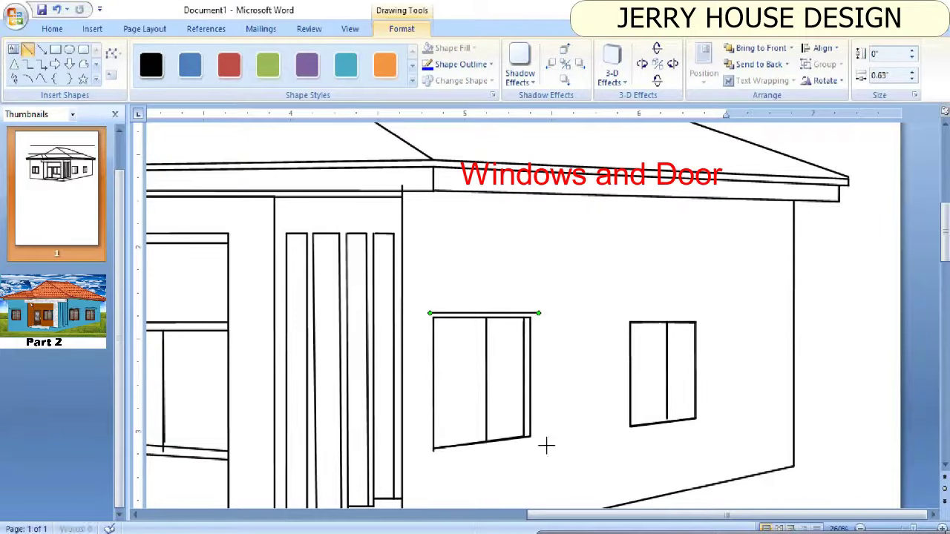
{"action": "left_click_drag", "start_coordinate": [539, 314], "coordinate": [539, 443]}
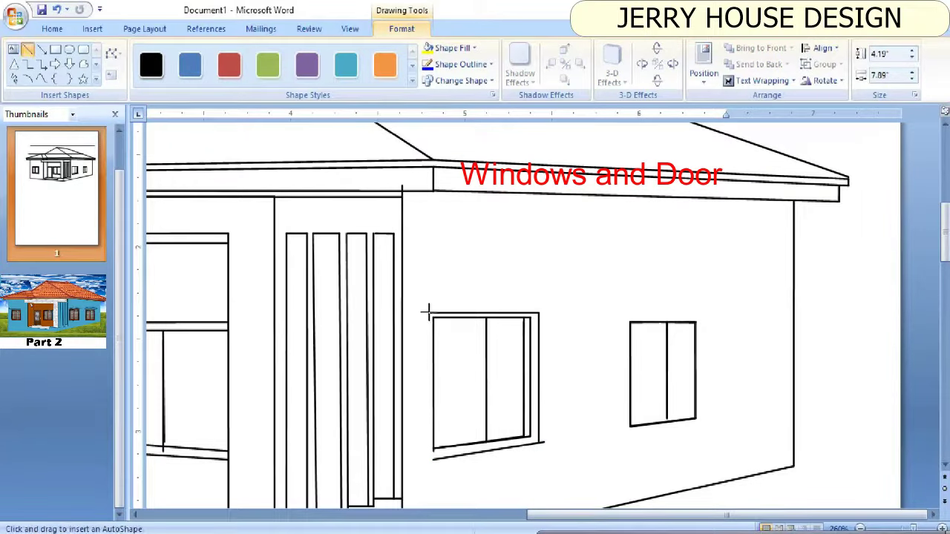
{"action": "left_click_drag", "start_coordinate": [428, 312], "coordinate": [430, 460]}
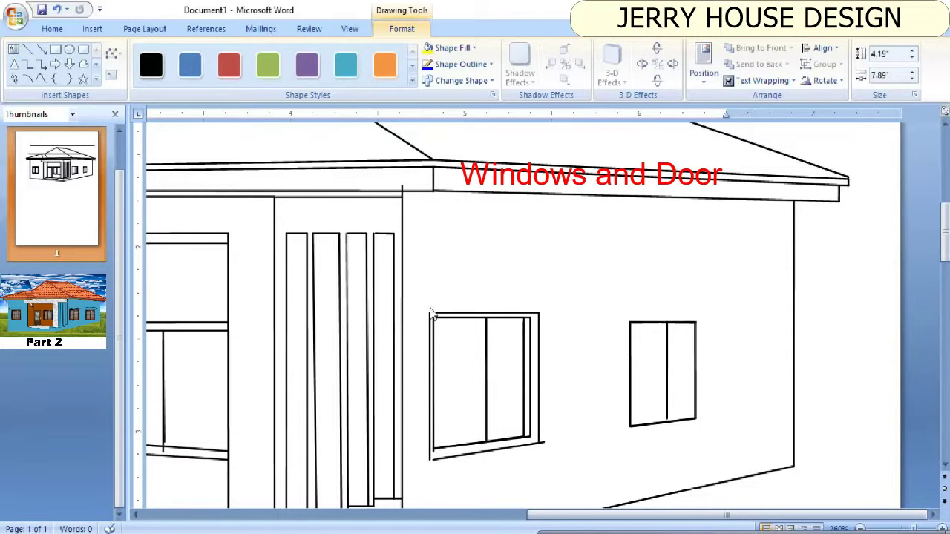
{"action": "left_click", "coordinate": [27, 49]}
{"action": "left_click_drag", "start_coordinate": [428, 312], "coordinate": [423, 460]}
{"action": "left_click", "coordinate": [27, 49]}
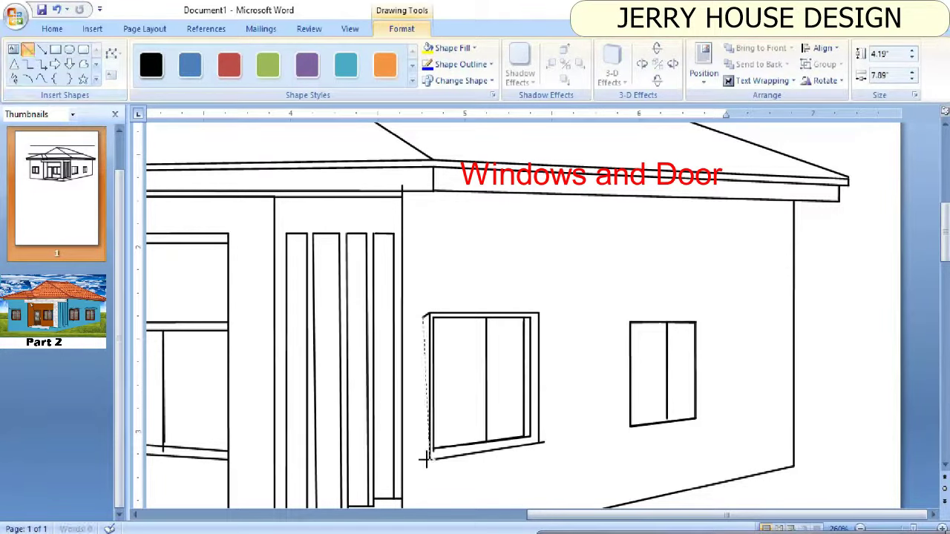
{"action": "left_click", "coordinate": [27, 49]}
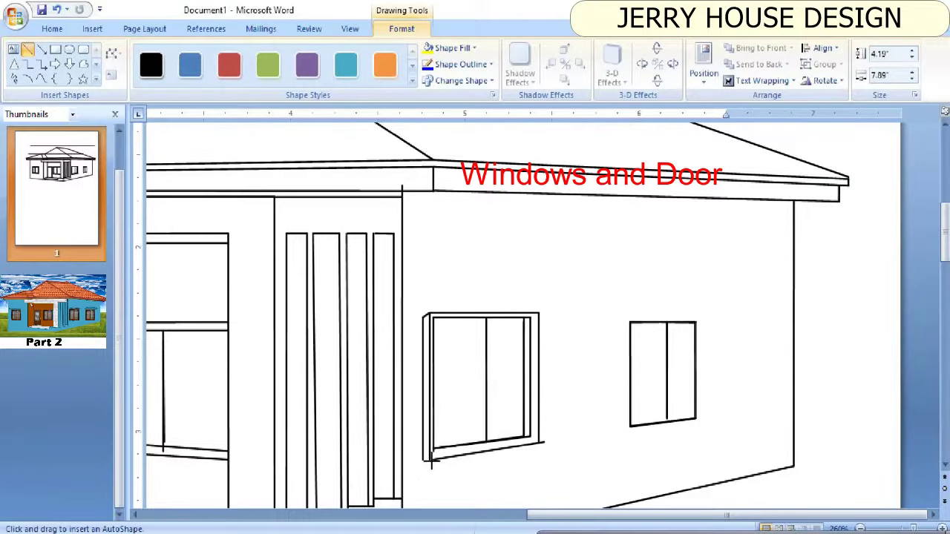
{"action": "left_click", "coordinate": [555, 383]}
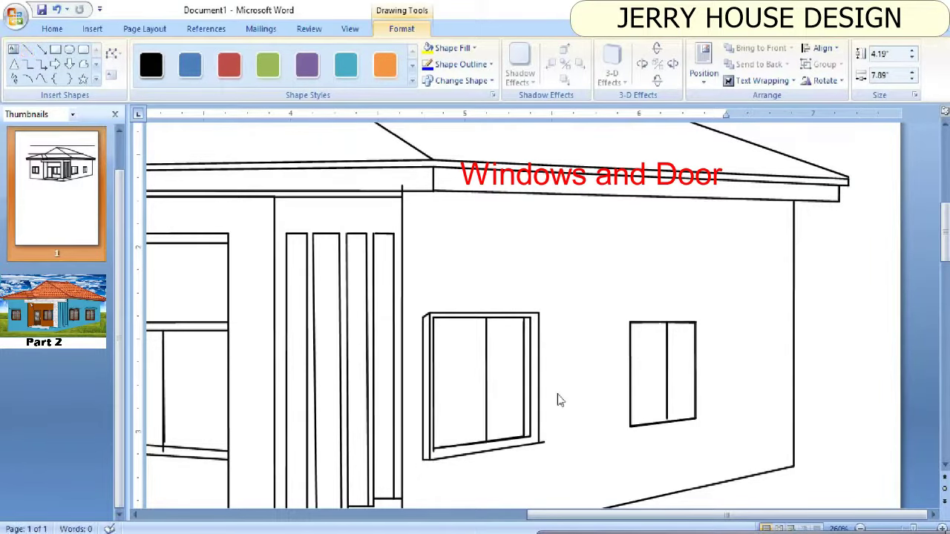
Step: Add a short top-left corner line and a lower sill line to the larger window's frame
{"action": "left_click", "coordinate": [28, 49]}
{"action": "left_click_drag", "start_coordinate": [429, 316], "coordinate": [439, 301]}
{"action": "scroll", "coordinate": [525, 341], "scroll_direction": "down", "scroll_amount": 3}
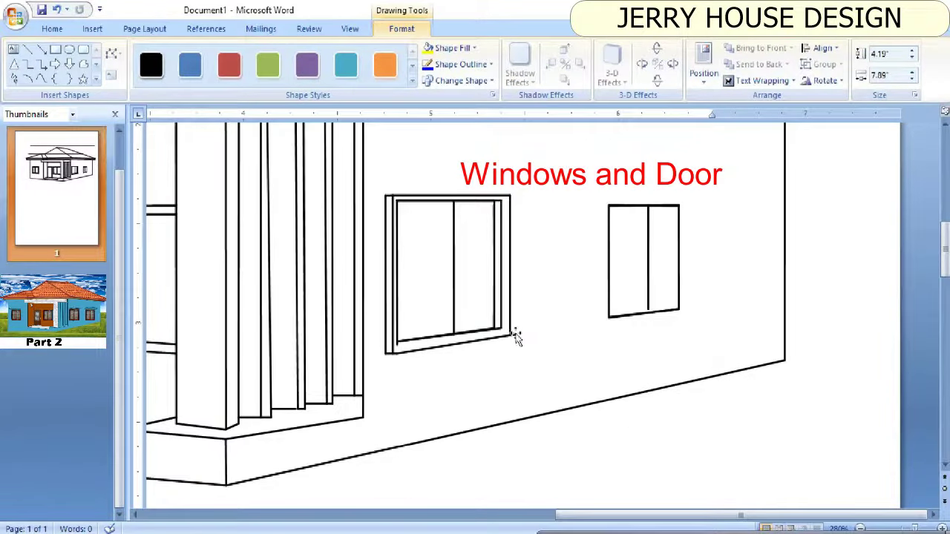
{"action": "left_click_drag", "start_coordinate": [515, 334], "coordinate": [394, 353]}
{"action": "left_click", "coordinate": [648, 311]}
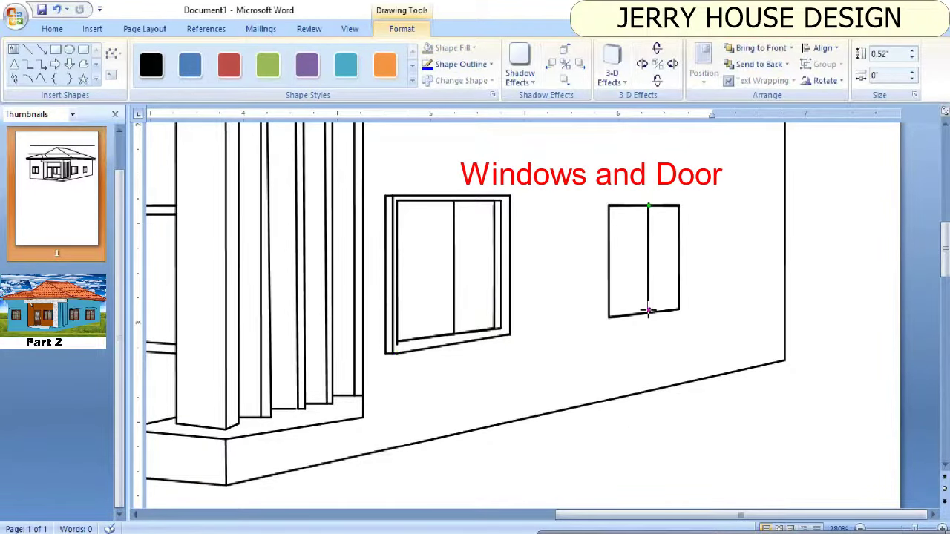
{"action": "left_click", "coordinate": [681, 361]}
Step: Draw the top, right, bottom and left outer frame lines around the small right window
{"action": "left_click", "coordinate": [27, 49]}
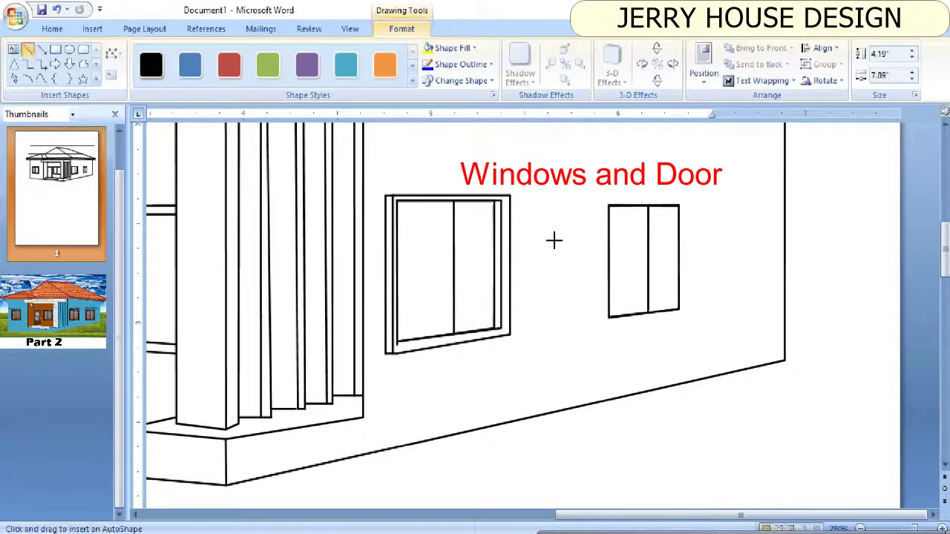
{"action": "left_click_drag", "start_coordinate": [607, 203], "coordinate": [689, 202]}
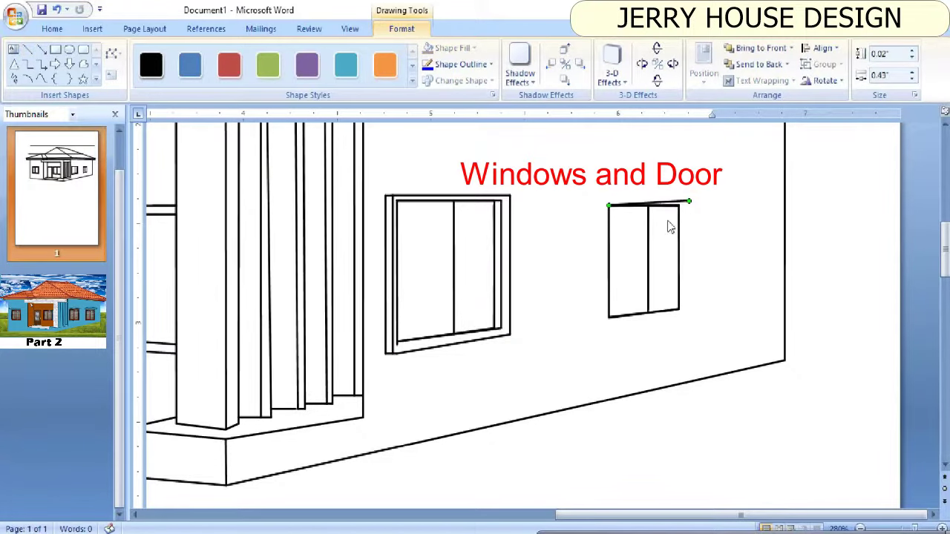
{"action": "left_click", "coordinate": [27, 49]}
{"action": "left_click_drag", "start_coordinate": [608, 201], "coordinate": [694, 197]}
{"action": "left_click", "coordinate": [27, 49]}
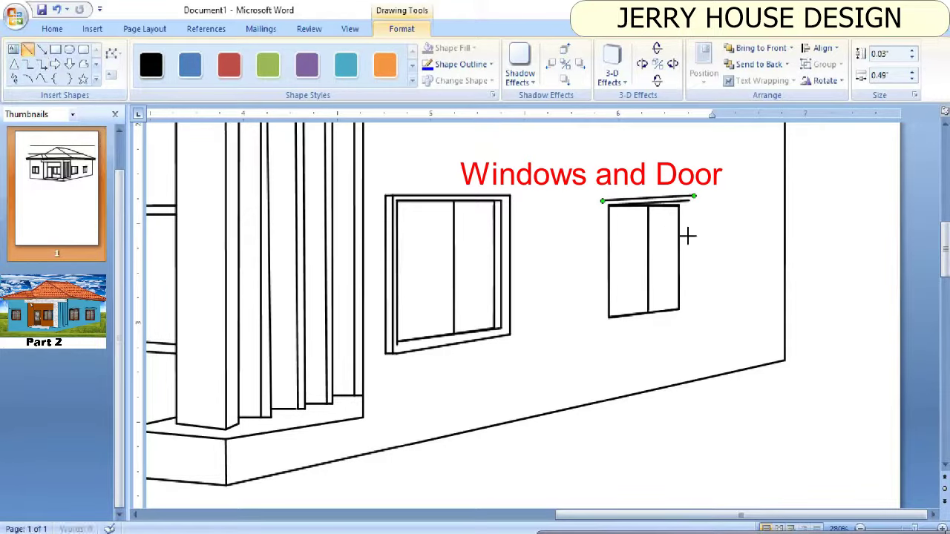
{"action": "left_click_drag", "start_coordinate": [689, 312], "coordinate": [689, 311]}
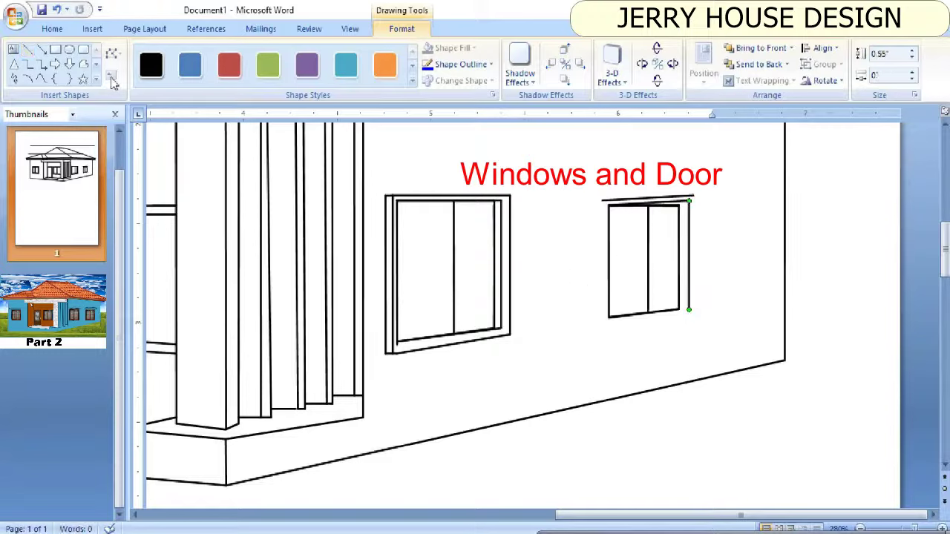
{"action": "left_click", "coordinate": [28, 49]}
{"action": "mouse_move", "coordinate": [609, 318]}
{"action": "left_mouse_down"}
{"action": "mouse_move", "coordinate": [694, 309]}
{"action": "mouse_move", "coordinate": [694, 197]}
{"action": "left_mouse_up"}
{"action": "left_click", "coordinate": [28, 49]}
{"action": "left_click", "coordinate": [28, 49]}
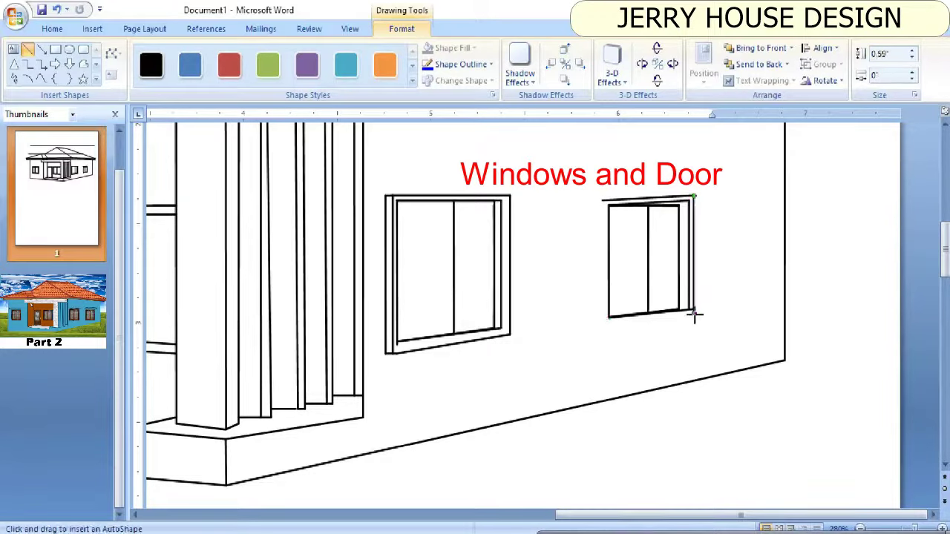
{"action": "left_click_drag", "start_coordinate": [694, 312], "coordinate": [608, 324]}
{"action": "left_click_drag", "start_coordinate": [602, 200], "coordinate": [603, 324]}
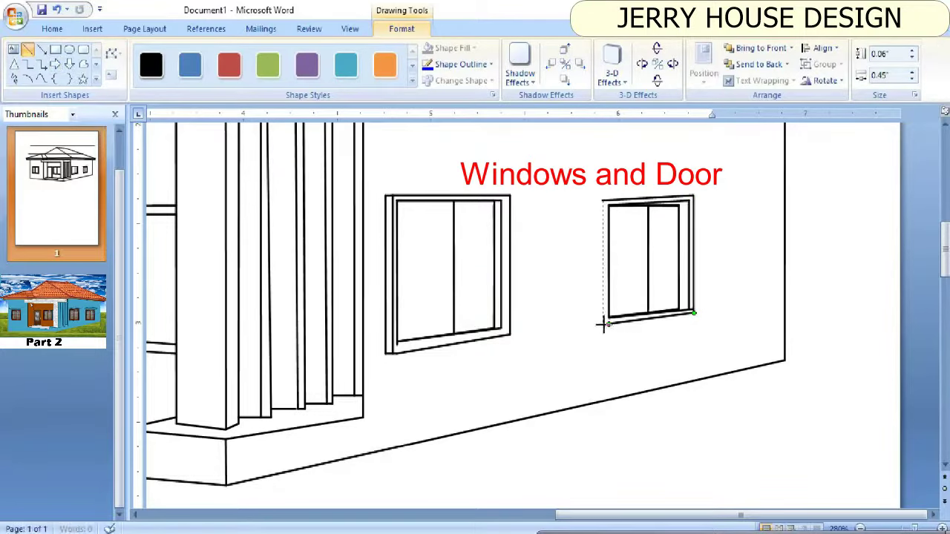
{"action": "left_click", "coordinate": [586, 319]}
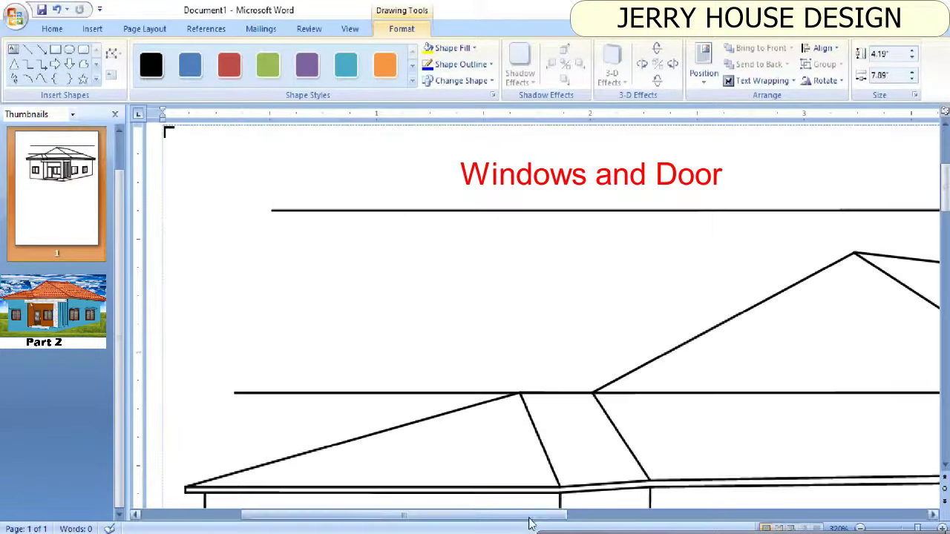
Step: Select the small window's top and right frame lines to check them, then deselect
{"action": "left_click", "coordinate": [662, 341]}
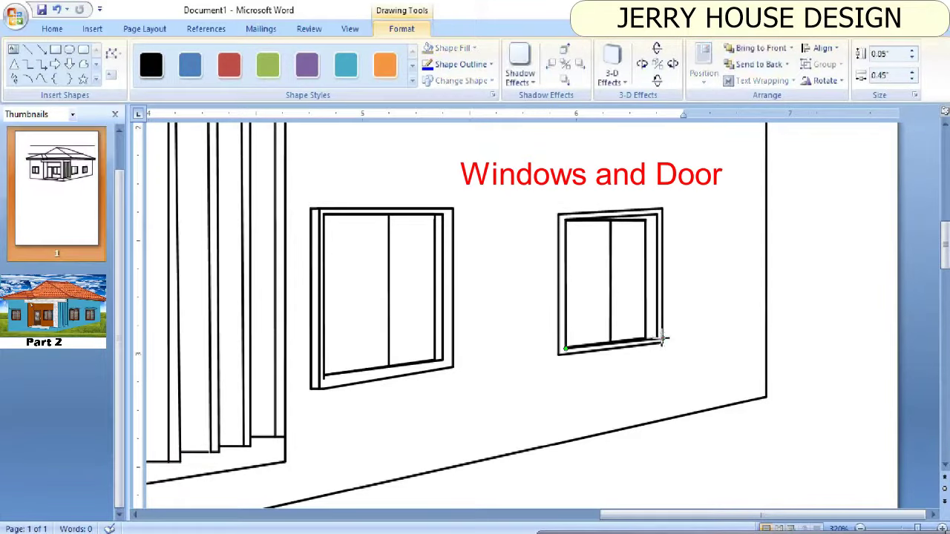
{"action": "left_click", "coordinate": [801, 415]}
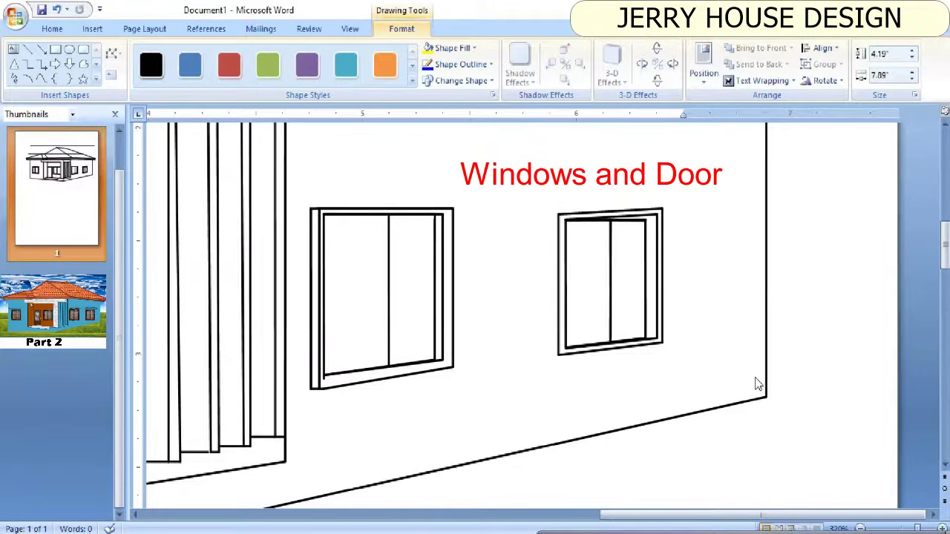
{"action": "left_click", "coordinate": [655, 219]}
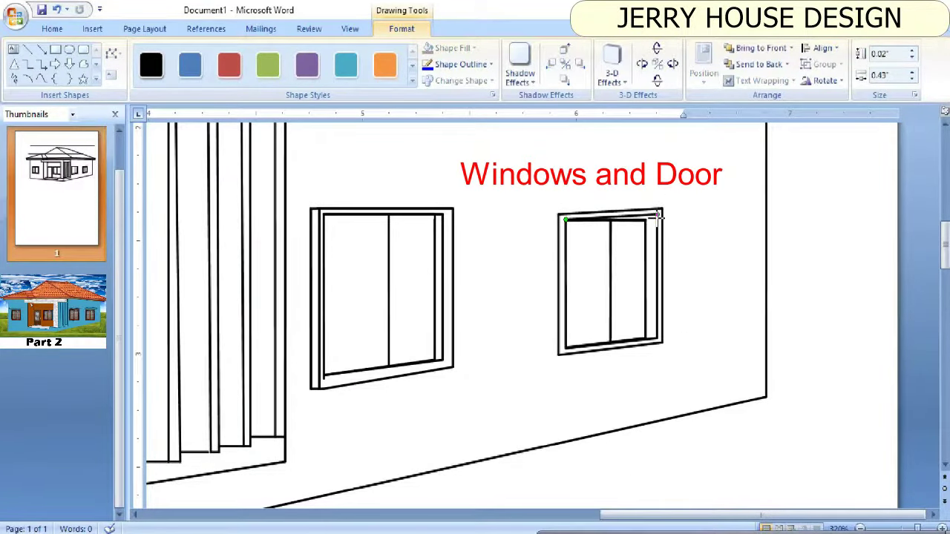
{"action": "left_click", "coordinate": [662, 211]}
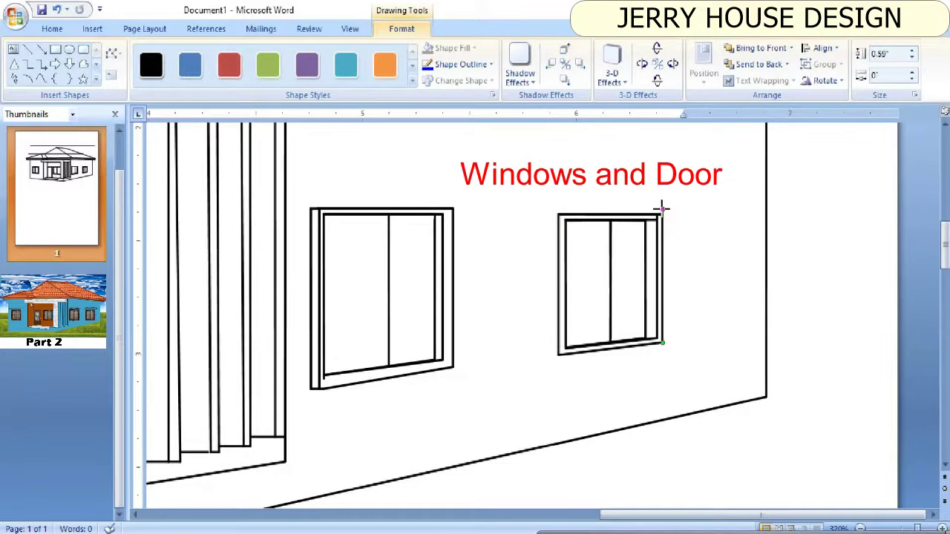
{"action": "left_click", "coordinate": [661, 216]}
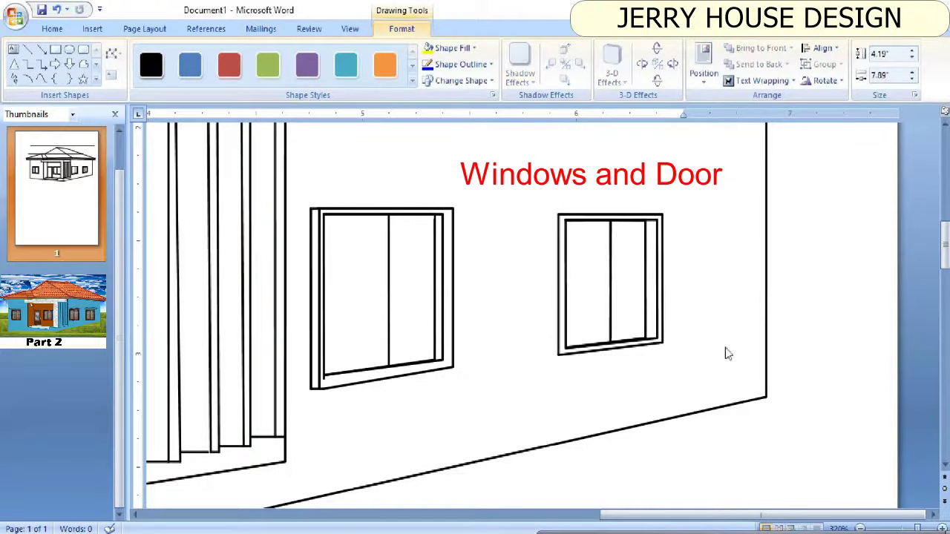
{"action": "left_click", "coordinate": [861, 528]}
Step: Zoom out and drag the long horizontal guide line from across the roof up above it
{"action": "left_click", "coordinate": [861, 528]}
{"action": "scroll", "coordinate": [539, 309], "scroll_direction": "down", "scroll_amount": 3}
{"action": "scroll", "coordinate": [501, 327], "scroll_direction": "down", "scroll_amount": 8}
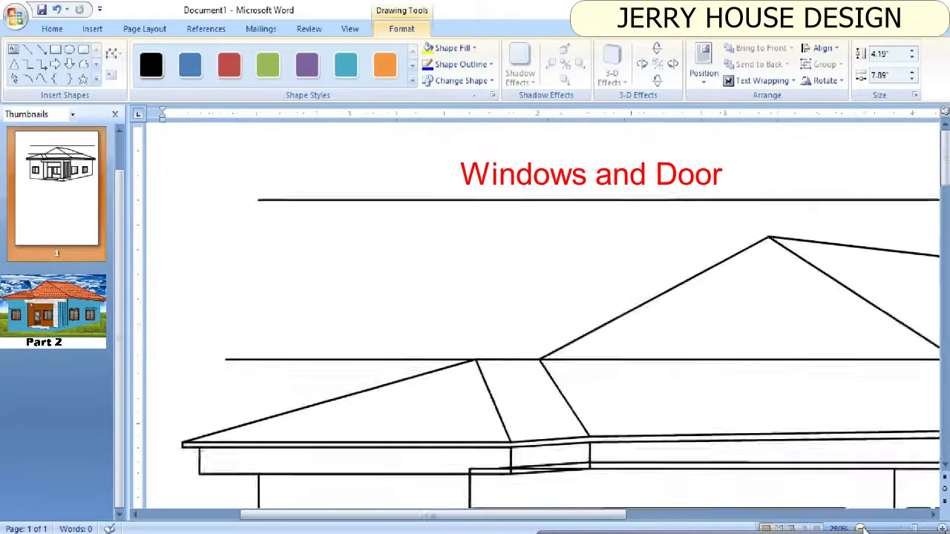
{"action": "scroll", "coordinate": [501, 327], "scroll_direction": "down", "scroll_amount": 5}
{"action": "scroll", "coordinate": [501, 327], "scroll_direction": "down", "scroll_amount": 3}
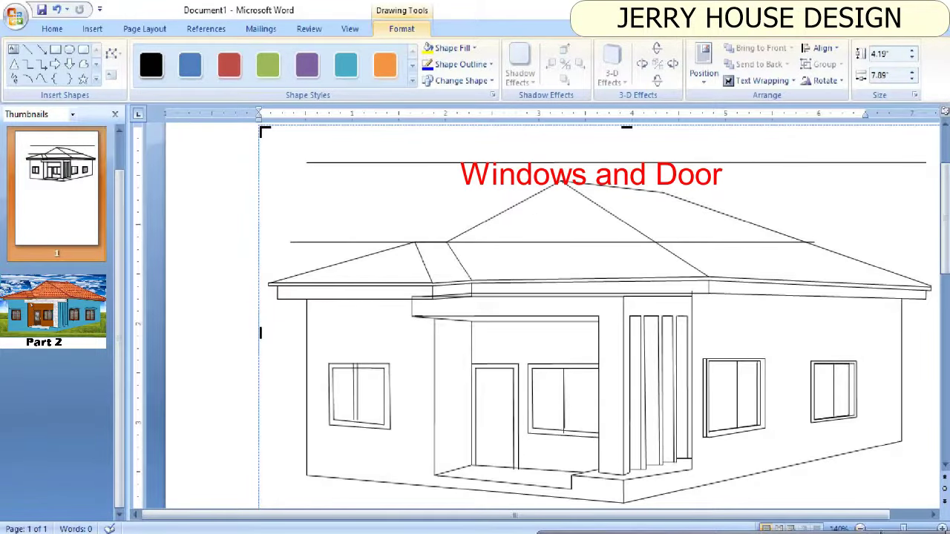
{"action": "scroll", "coordinate": [602, 248], "scroll_direction": "up", "scroll_amount": 3}
{"action": "left_click_drag", "start_coordinate": [574, 354], "coordinate": [575, 251]}
{"action": "scroll", "coordinate": [725, 356], "scroll_direction": "down", "scroll_amount": 3}
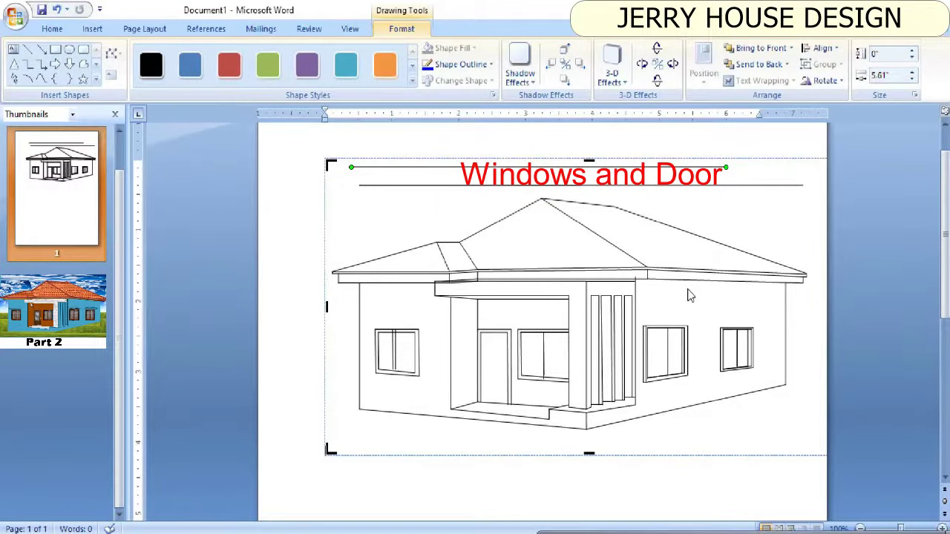
{"action": "scroll", "coordinate": [702, 382], "scroll_direction": "up", "scroll_amount": 2}
{"action": "scroll", "coordinate": [702, 383], "scroll_direction": "up", "scroll_amount": 4}
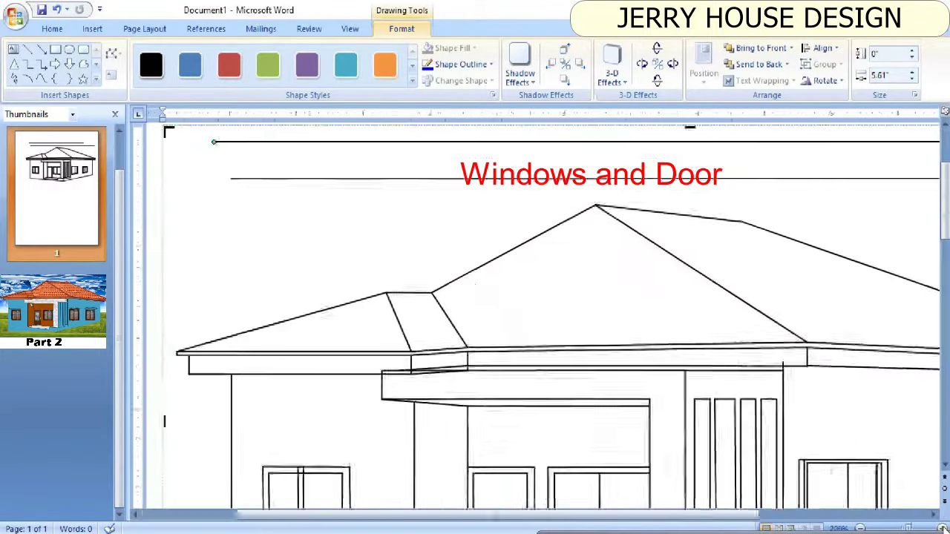
{"action": "scroll", "coordinate": [702, 383], "scroll_direction": "up", "scroll_amount": 3}
{"action": "scroll", "coordinate": [702, 383], "scroll_direction": "up", "scroll_amount": 4}
Step: Draw short vertical ticks above the side-wall window's left corner, middle and right side
{"action": "left_click", "coordinate": [27, 48]}
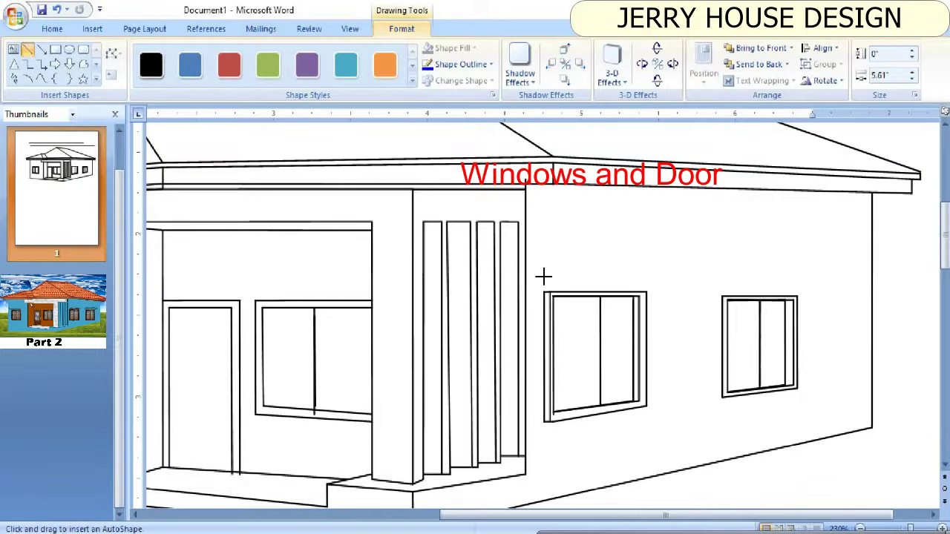
{"action": "mouse_move", "coordinate": [544, 285]}
{"action": "left_mouse_down"}
{"action": "mouse_move", "coordinate": [553, 279]}
{"action": "mouse_move", "coordinate": [544, 289]}
{"action": "left_mouse_up"}
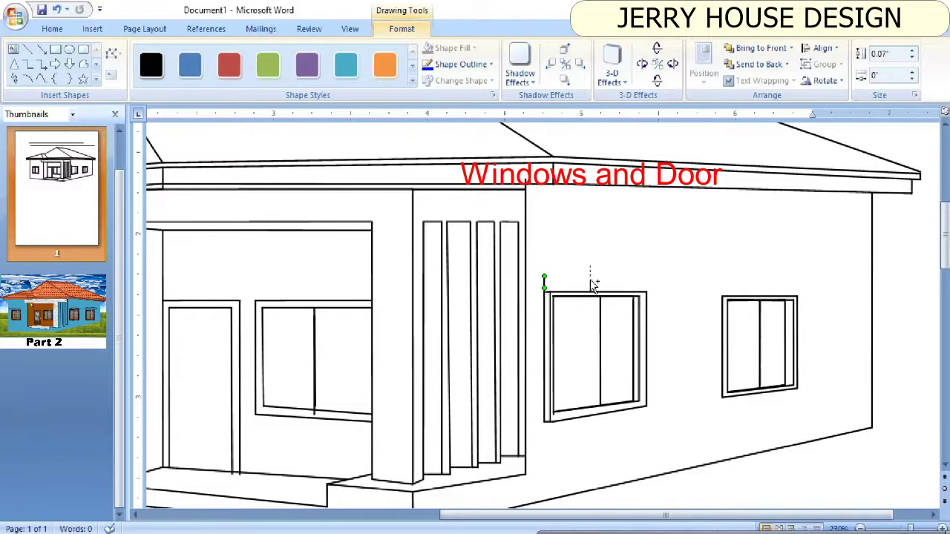
{"action": "left_click_drag", "start_coordinate": [594, 285], "coordinate": [595, 284]}
{"action": "left_click_drag", "start_coordinate": [657, 517], "coordinate": [640, 416]}
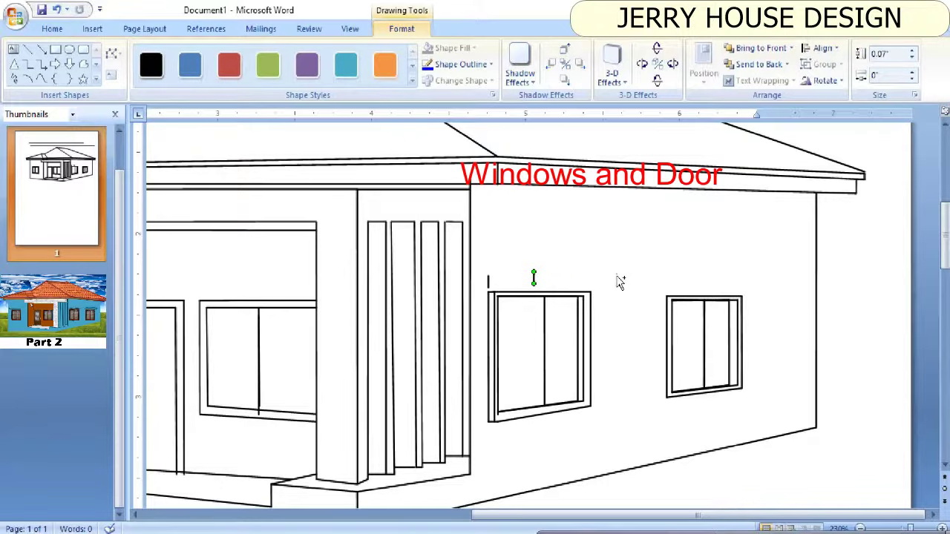
{"action": "left_click_drag", "start_coordinate": [621, 282], "coordinate": [620, 282]}
{"action": "left_click_drag", "start_coordinate": [663, 516], "coordinate": [700, 515]}
Step: Draw the awning's horizontal top and front edge lines above the window
{"action": "left_click", "coordinate": [27, 49]}
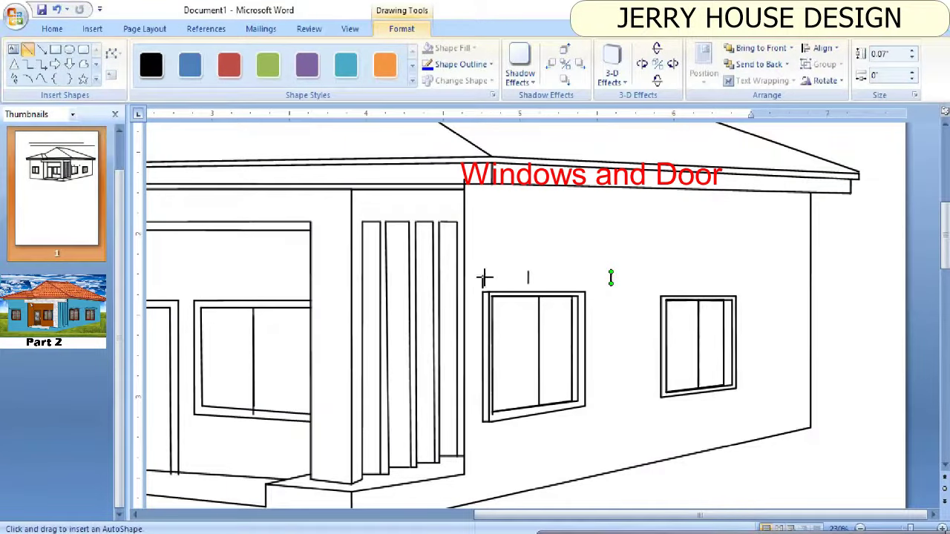
{"action": "left_click_drag", "start_coordinate": [528, 273], "coordinate": [610, 273]}
{"action": "left_click_drag", "start_coordinate": [528, 283], "coordinate": [611, 283]}
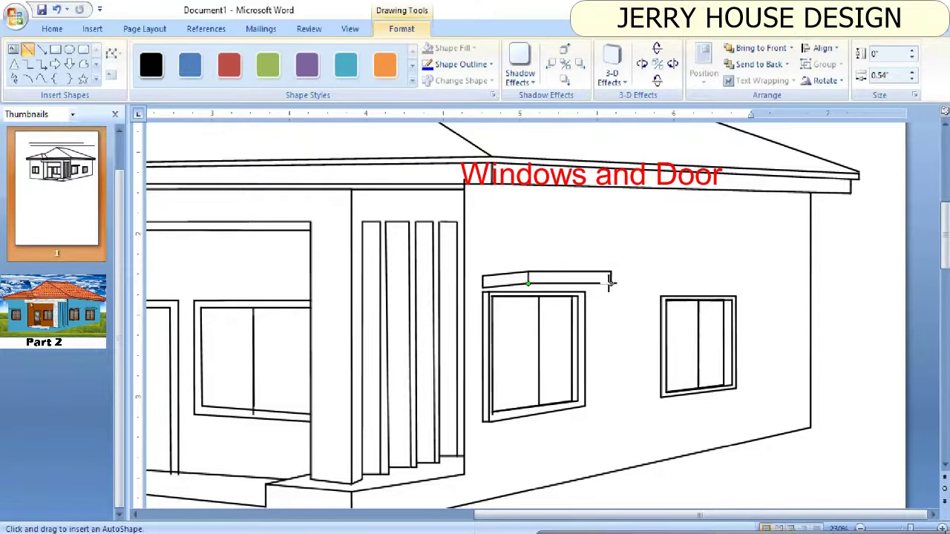
{"action": "key", "text": "Escape"}
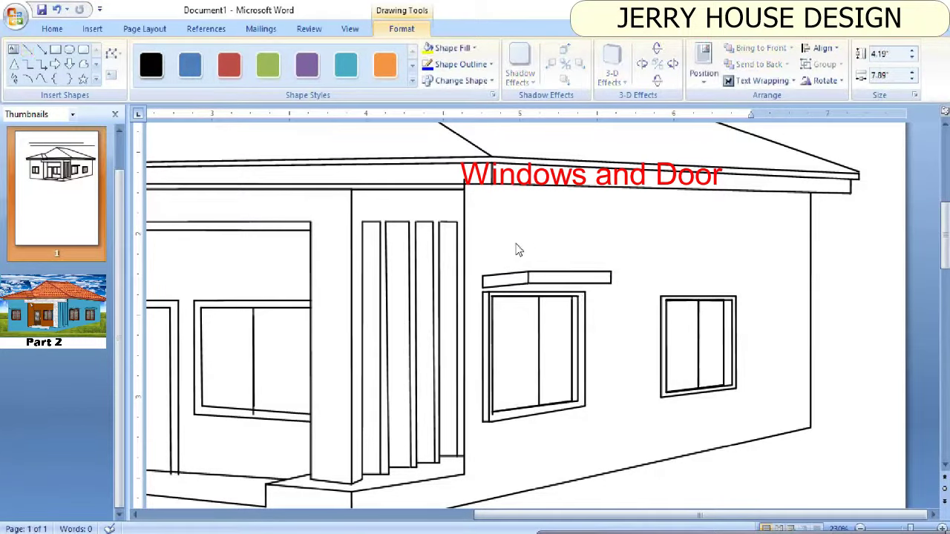
{"action": "left_click", "coordinate": [26, 49]}
{"action": "left_click_drag", "start_coordinate": [592, 285], "coordinate": [482, 285]}
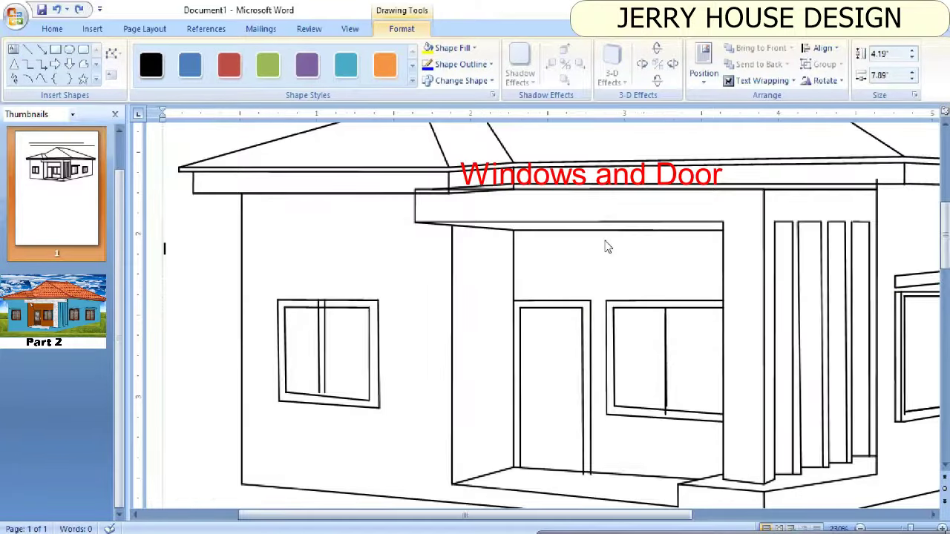
Step: Zoom out and stretch the small awning line to its right end
{"action": "left_click", "coordinate": [861, 529]}
{"action": "left_click", "coordinate": [861, 529]}
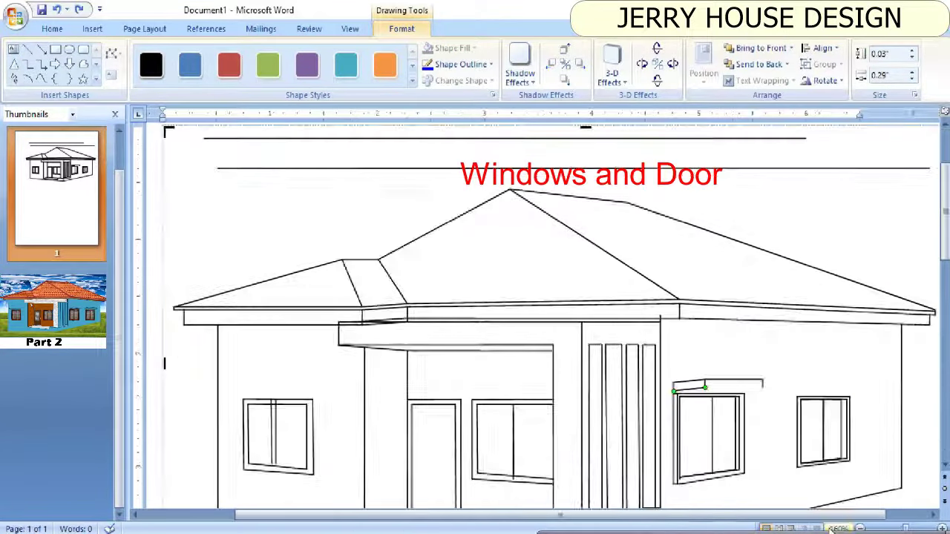
{"action": "left_click", "coordinate": [763, 388]}
{"action": "left_click", "coordinate": [762, 384]}
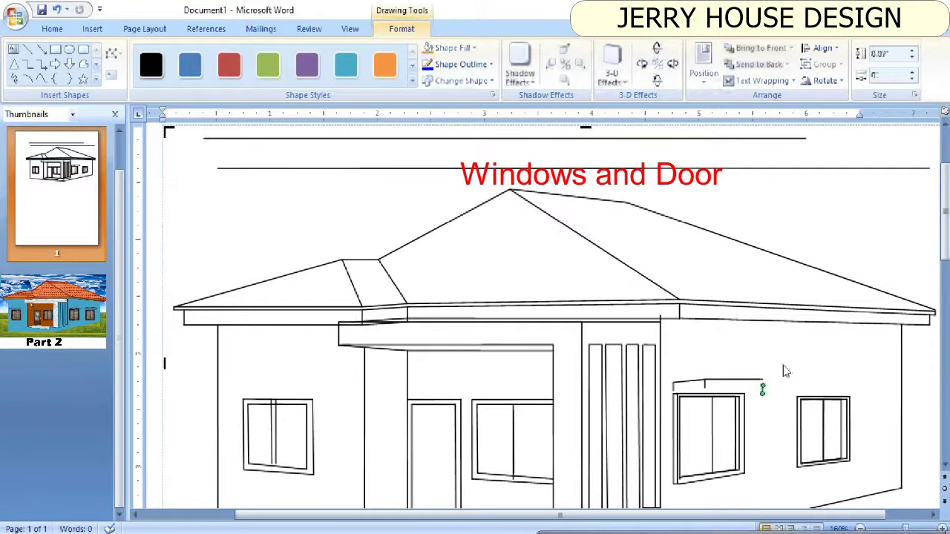
{"action": "scroll", "coordinate": [757, 379], "scroll_direction": "up", "scroll_amount": 3, "text": "ctrl"}
{"action": "scroll", "coordinate": [682, 525], "scroll_direction": "up", "scroll_amount": 4, "text": "ctrl"}
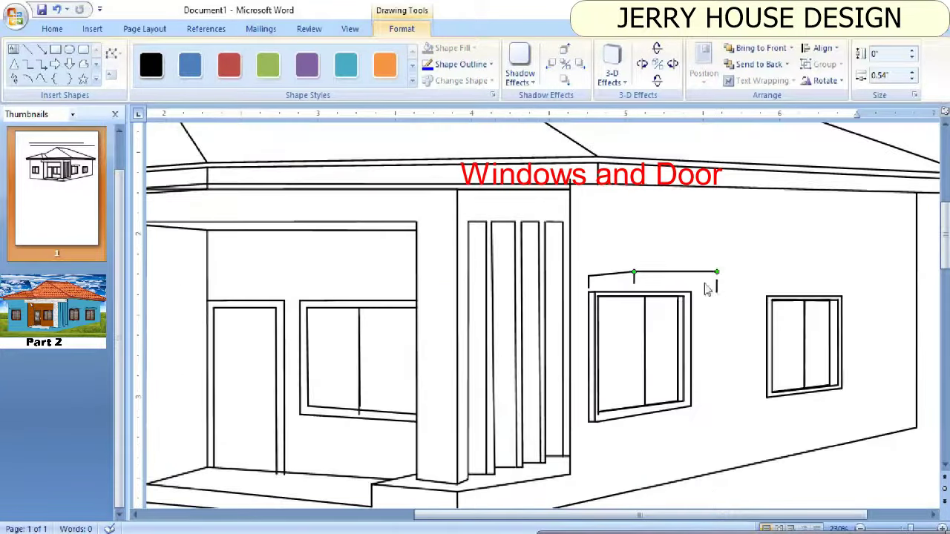
{"action": "left_click_drag", "start_coordinate": [717, 275], "coordinate": [717, 279]}
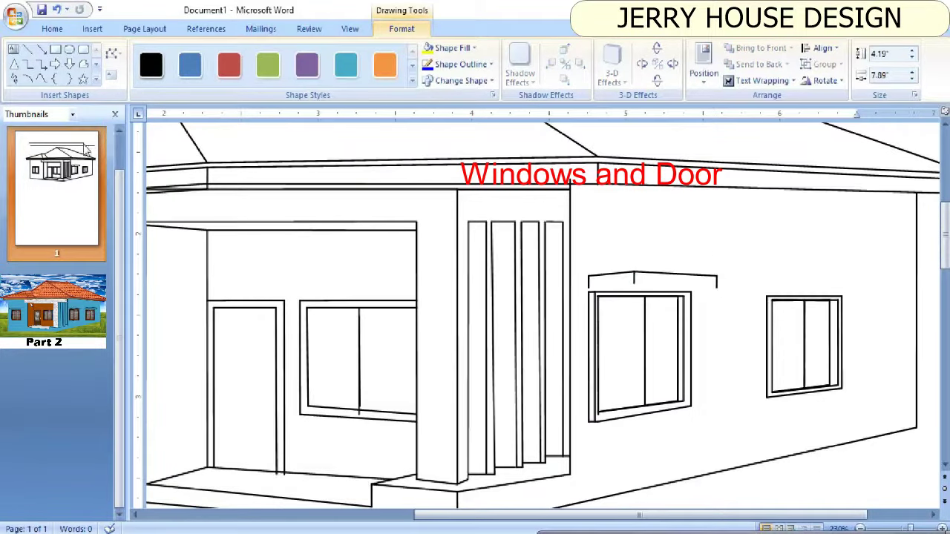
Step: Draw the awning's slanted lower edge in Lock Drawing Mode, then undo a stray underside line
{"action": "right_click", "coordinate": [27, 49]}
{"action": "left_click", "coordinate": [56, 61]}
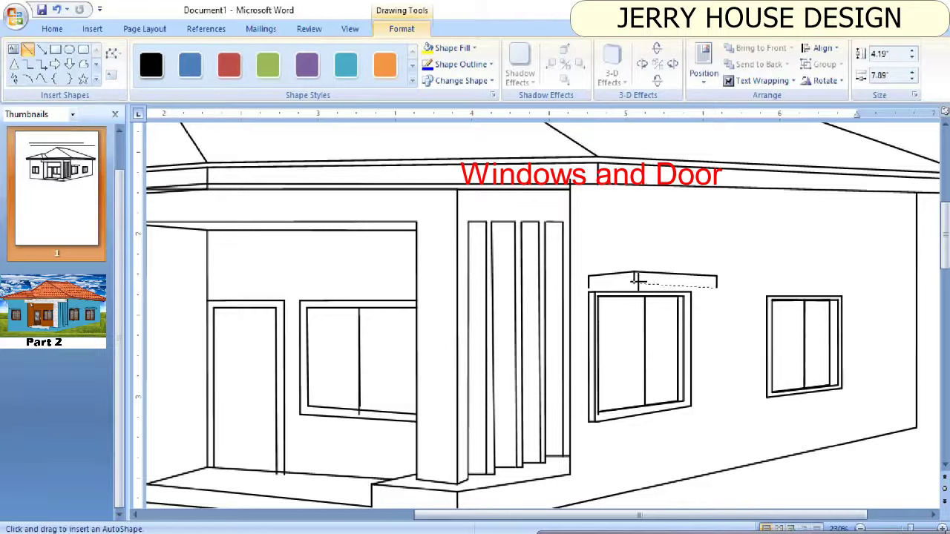
{"action": "left_click_drag", "start_coordinate": [635, 281], "coordinate": [588, 288]}
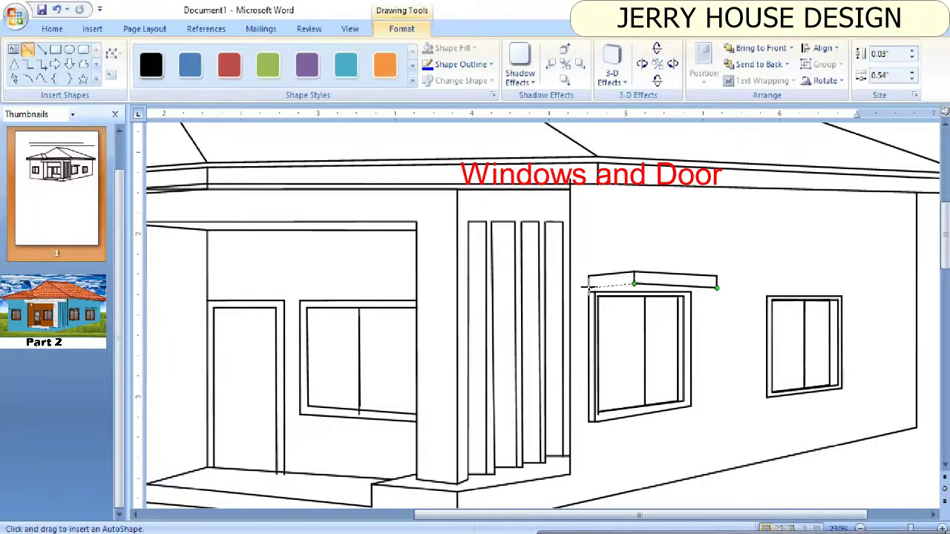
{"action": "right_click", "coordinate": [740, 248]}
{"action": "left_click", "coordinate": [704, 251]}
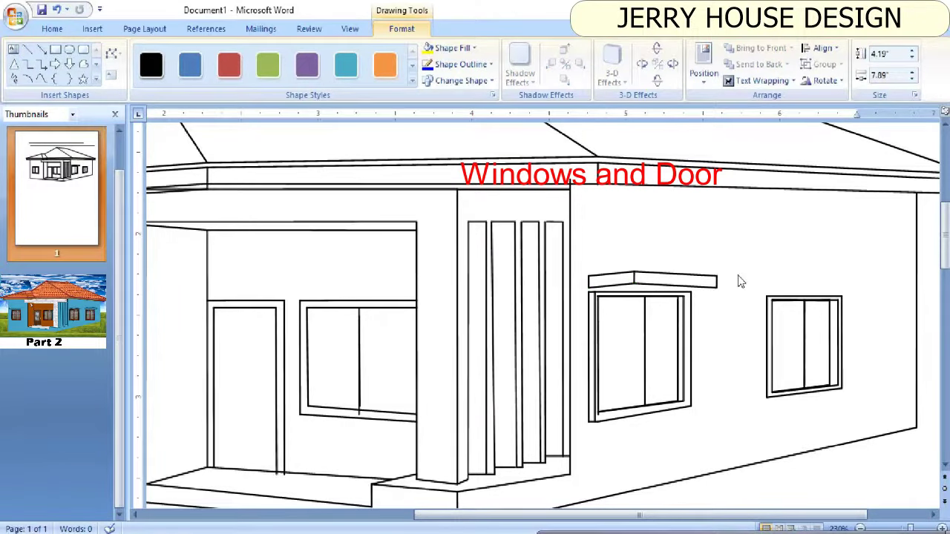
{"action": "left_click", "coordinate": [28, 49]}
{"action": "left_click_drag", "start_coordinate": [647, 280], "coordinate": [717, 282]}
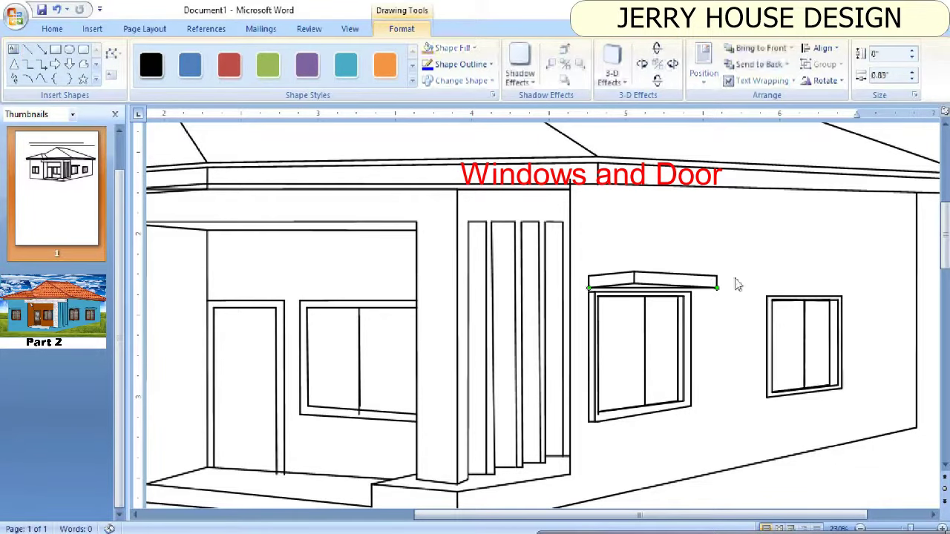
{"action": "left_click", "coordinate": [59, 11]}
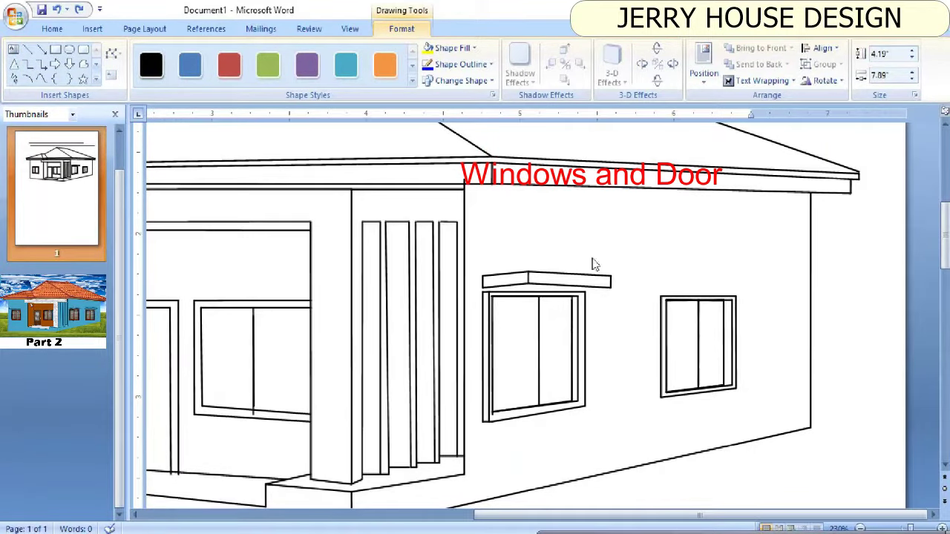
Step: Restore the undone line, move the awning above its window, and pick out the ticks above the right window
{"action": "key", "text": "ctrl+y"}
{"action": "mouse_move", "coordinate": [627, 236]}
{"action": "left_mouse_down"}
{"action": "mouse_move", "coordinate": [622, 298]}
{"action": "mouse_move", "coordinate": [471, 295]}
{"action": "left_mouse_up"}
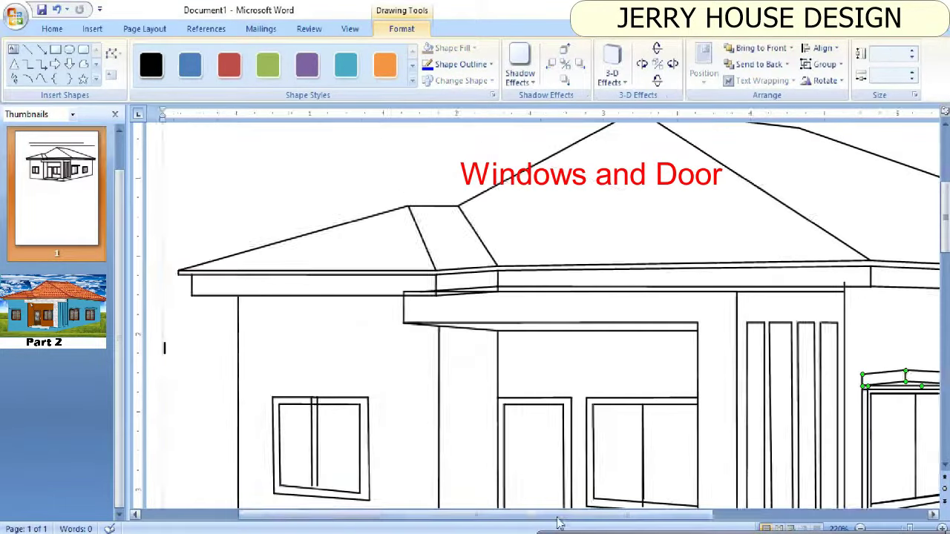
{"action": "left_click_drag", "start_coordinate": [558, 517], "coordinate": [773, 516]}
{"action": "mouse_move", "coordinate": [591, 367]}
{"action": "left_mouse_down"}
{"action": "mouse_move", "coordinate": [592, 342]}
{"action": "mouse_move", "coordinate": [580, 375]}
{"action": "left_mouse_up"}
{"action": "left_click", "coordinate": [677, 366]}
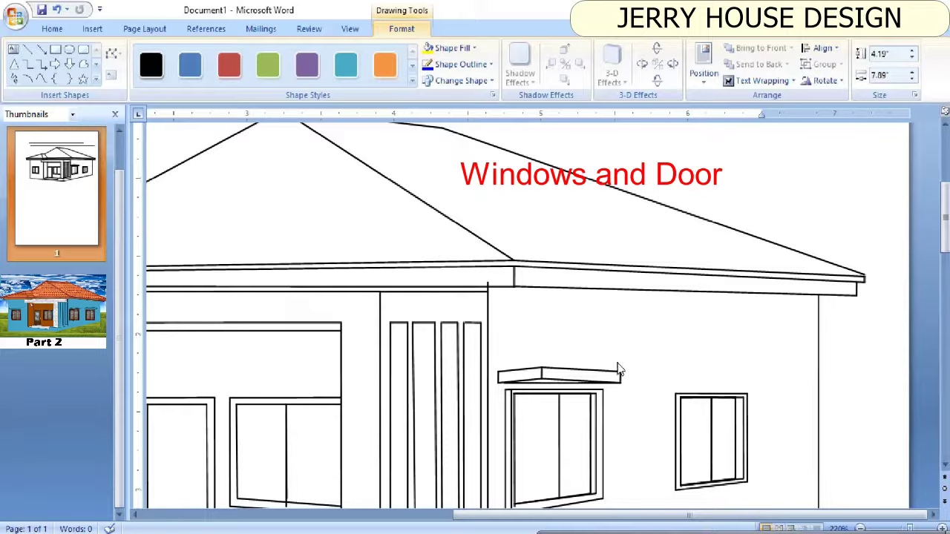
{"action": "left_click", "coordinate": [497, 380]}
{"action": "left_click", "coordinate": [711, 378]}
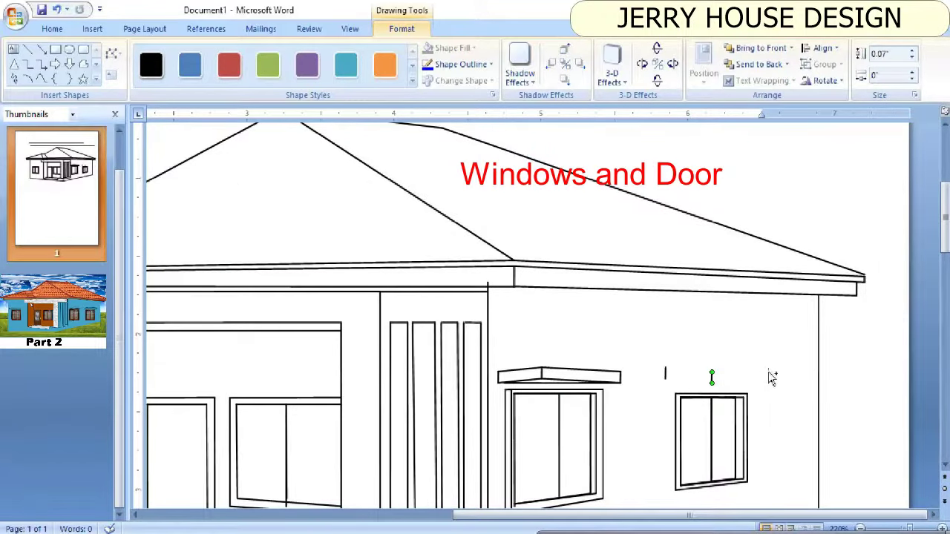
Step: Copy a tick further right and draw the right window's awning edges between the ticks
{"action": "left_click_drag", "start_coordinate": [775, 382], "coordinate": [771, 380]}
{"action": "left_click", "coordinate": [28, 49]}
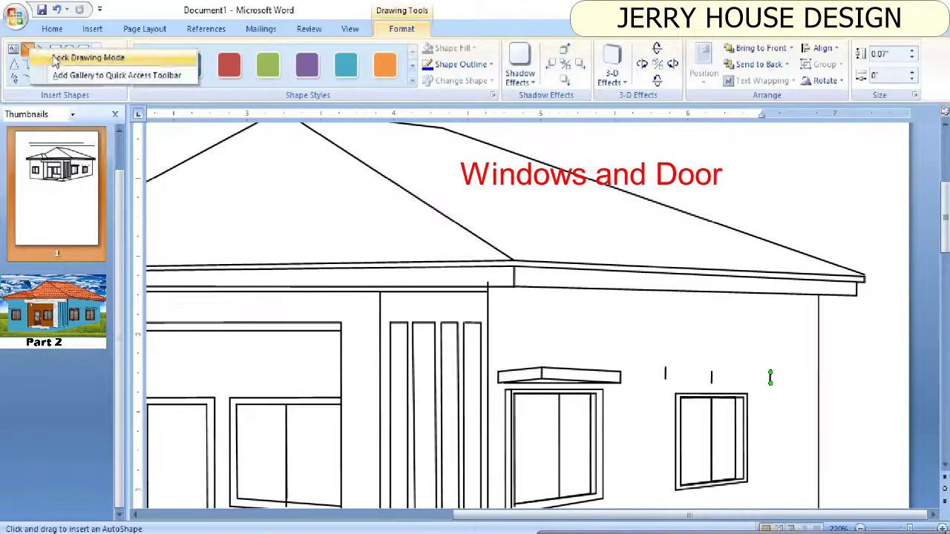
{"action": "left_click_drag", "start_coordinate": [711, 371], "coordinate": [665, 368]}
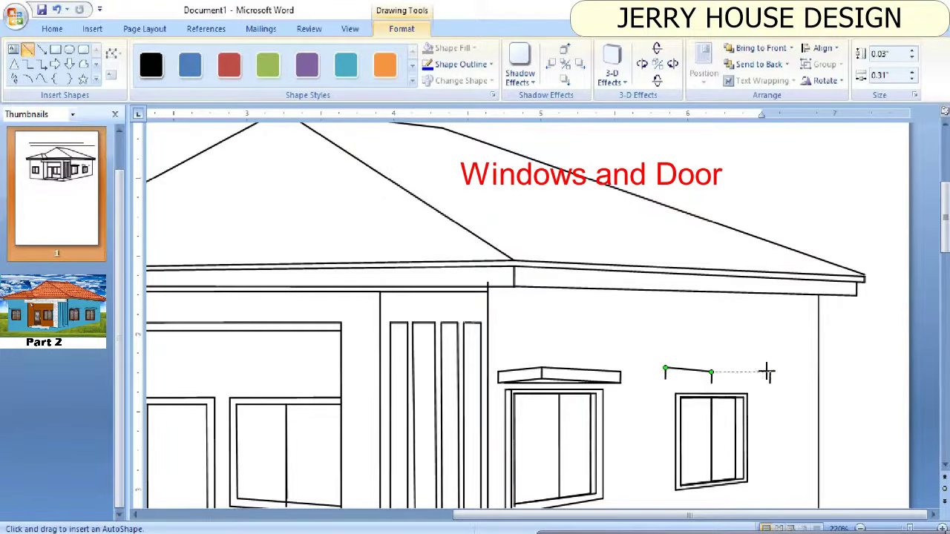
{"action": "left_click_drag", "start_coordinate": [770, 382], "coordinate": [712, 383]}
{"action": "scroll", "coordinate": [712, 383], "scroll_direction": "down", "scroll_amount": 3}
{"action": "left_click_drag", "start_coordinate": [772, 268], "coordinate": [665, 265]}
{"action": "left_click", "coordinate": [775, 219]}
{"action": "left_click", "coordinate": [27, 49]}
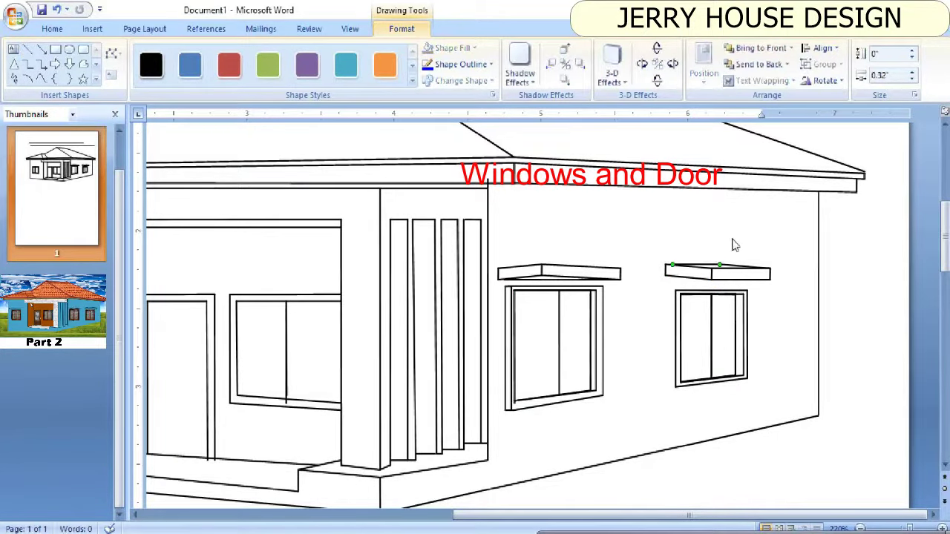
{"action": "left_click", "coordinate": [743, 243]}
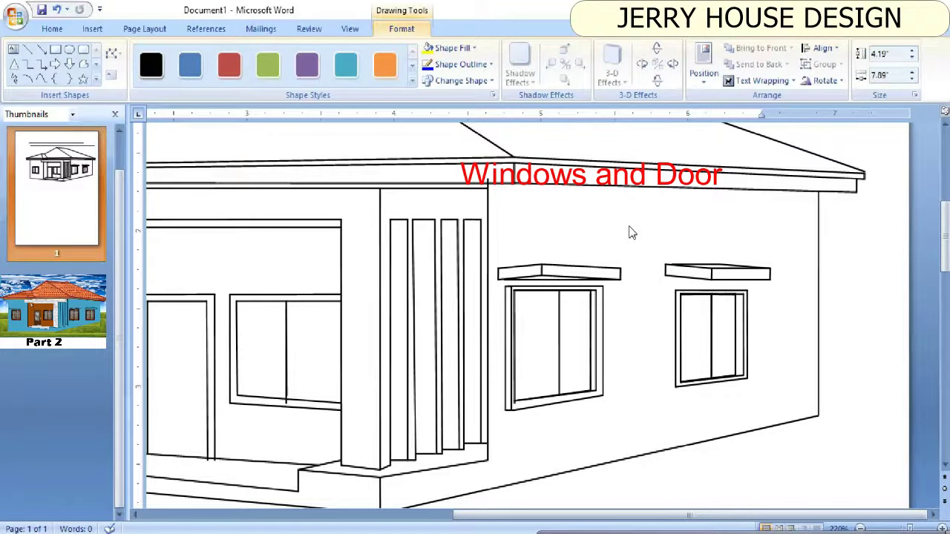
Step: Move the hand-drawn awning below the wall and copy the left awning above the right window
{"action": "left_click_drag", "start_coordinate": [663, 239], "coordinate": [789, 291]}
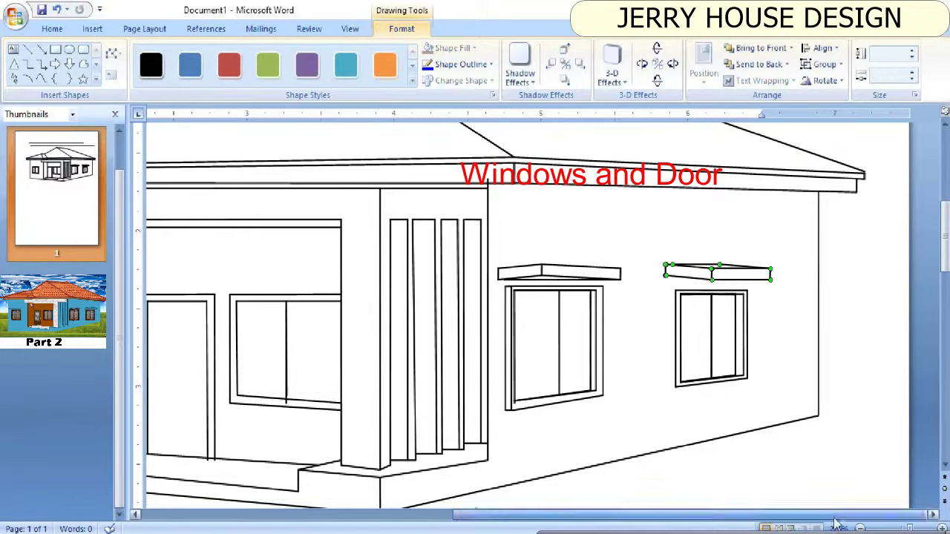
{"action": "left_click_drag", "start_coordinate": [723, 276], "coordinate": [801, 475]}
{"action": "left_click_drag", "start_coordinate": [494, 238], "coordinate": [630, 286]}
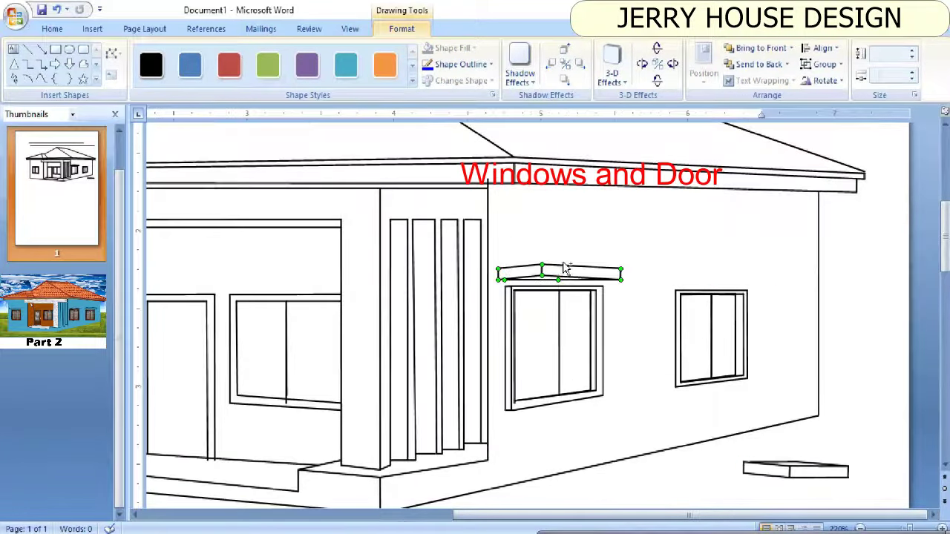
{"action": "mouse_move", "coordinate": [561, 272]}
{"action": "left_mouse_down"}
{"action": "mouse_move", "coordinate": [720, 276]}
{"action": "mouse_move", "coordinate": [542, 273]}
{"action": "left_mouse_up"}
{"action": "left_click", "coordinate": [787, 334]}
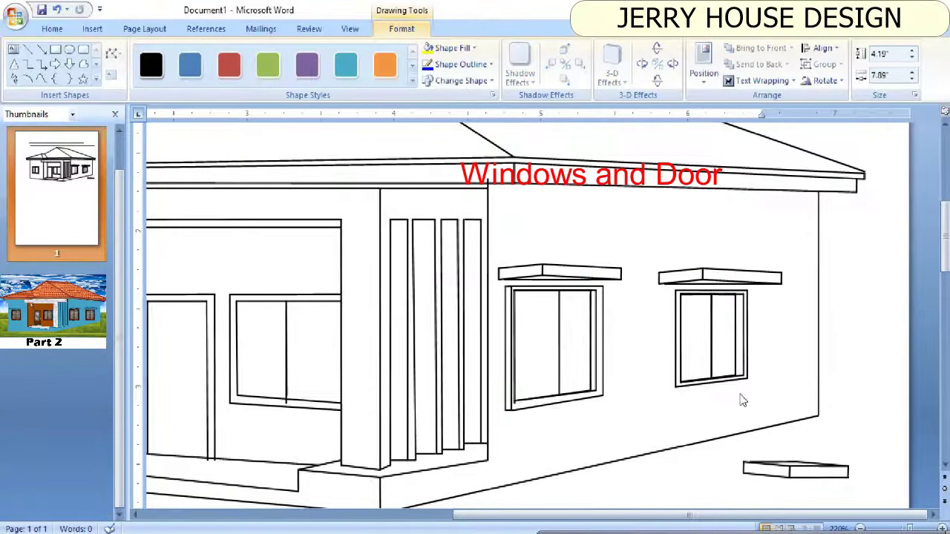
{"action": "left_click", "coordinate": [790, 472]}
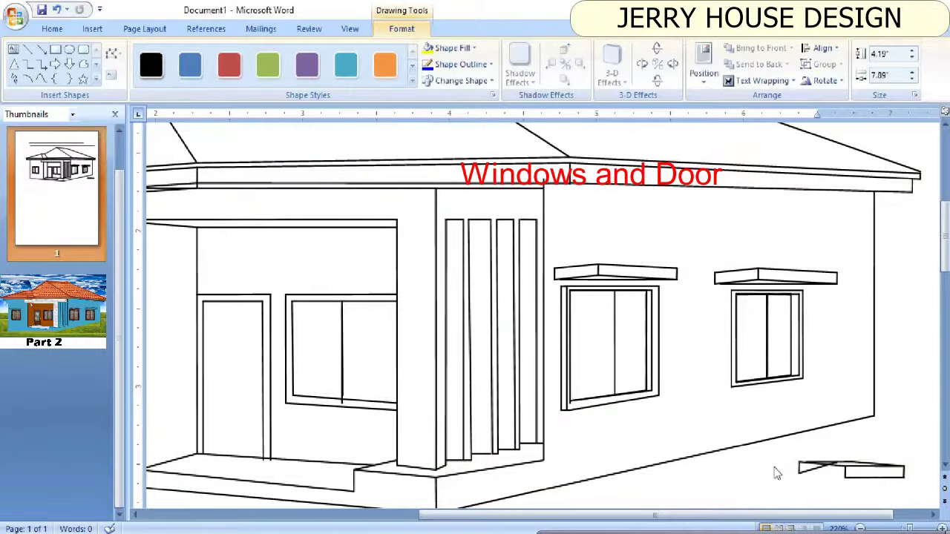
Step: Check the spare awning, then scroll over to the window on the left end wall
{"action": "scroll", "coordinate": [896, 478], "scroll_direction": "left", "scroll_amount": 5}
{"action": "scroll", "coordinate": [896, 478], "scroll_direction": "right", "scroll_amount": 5}
{"action": "right_click", "coordinate": [804, 463]}
{"action": "key", "text": "Escape"}
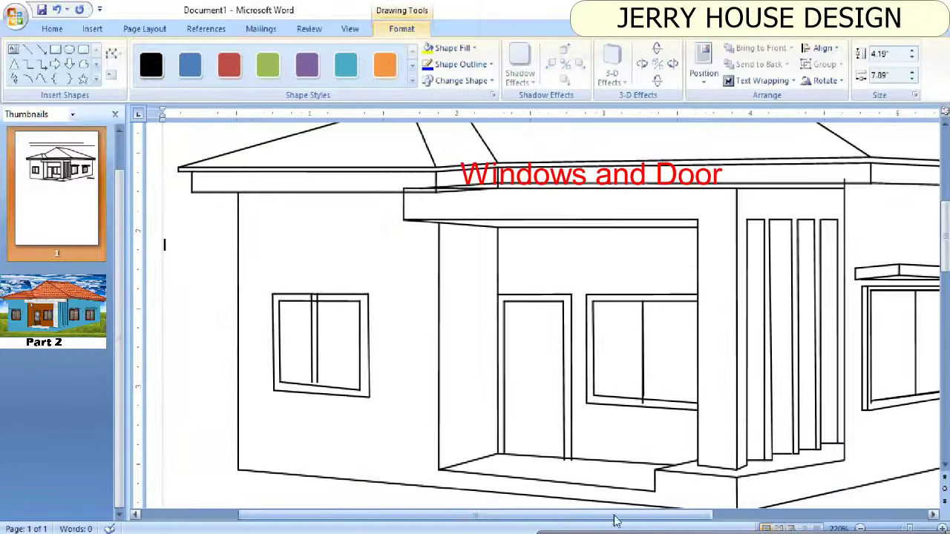
{"action": "scroll", "coordinate": [616, 520], "scroll_direction": "up", "scroll_amount": 5}
{"action": "scroll", "coordinate": [859, 527], "scroll_direction": "down", "scroll_amount": 6}
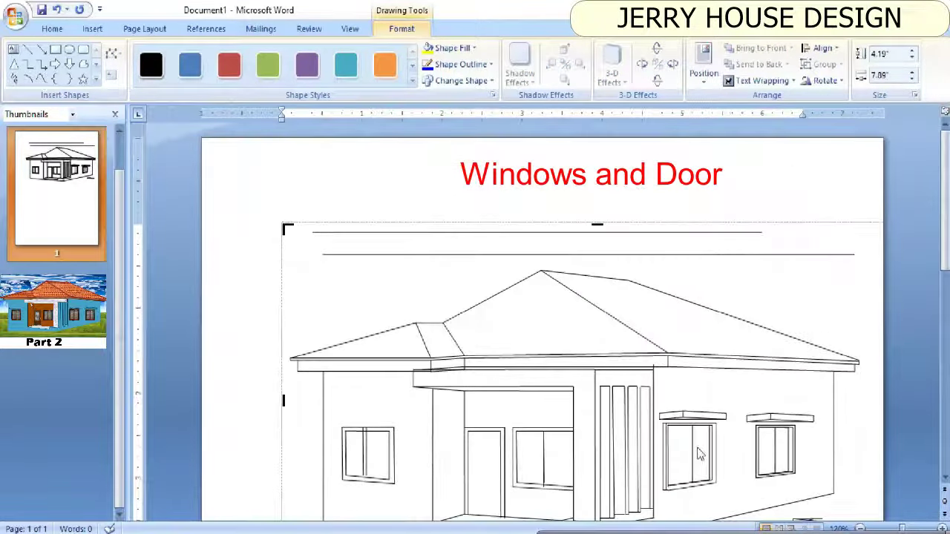
{"action": "scroll", "coordinate": [446, 371], "scroll_direction": "up", "scroll_amount": 1}
{"action": "scroll", "coordinate": [289, 309], "scroll_direction": "up", "scroll_amount": 3}
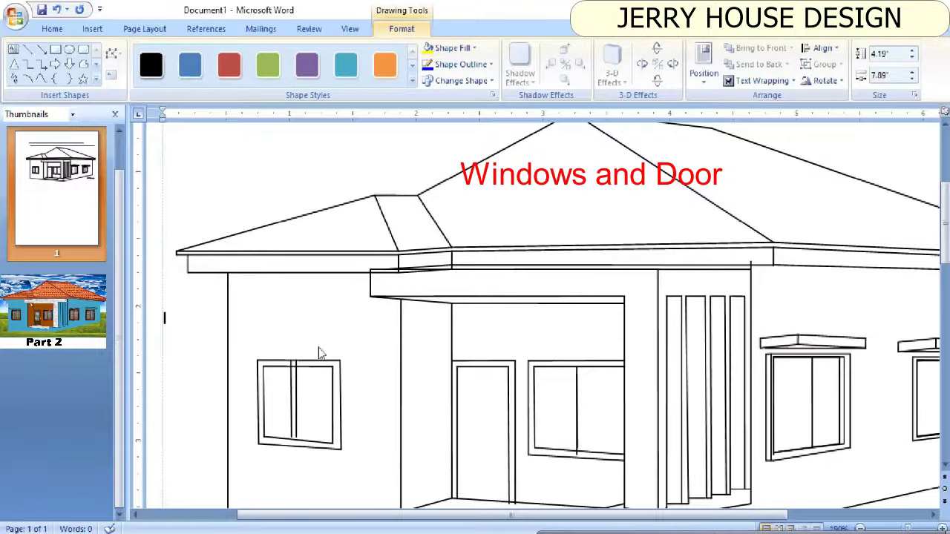
{"action": "scroll", "coordinate": [320, 353], "scroll_direction": "left", "scroll_amount": 4}
{"action": "scroll", "coordinate": [371, 351], "scroll_direction": "left", "scroll_amount": 1}
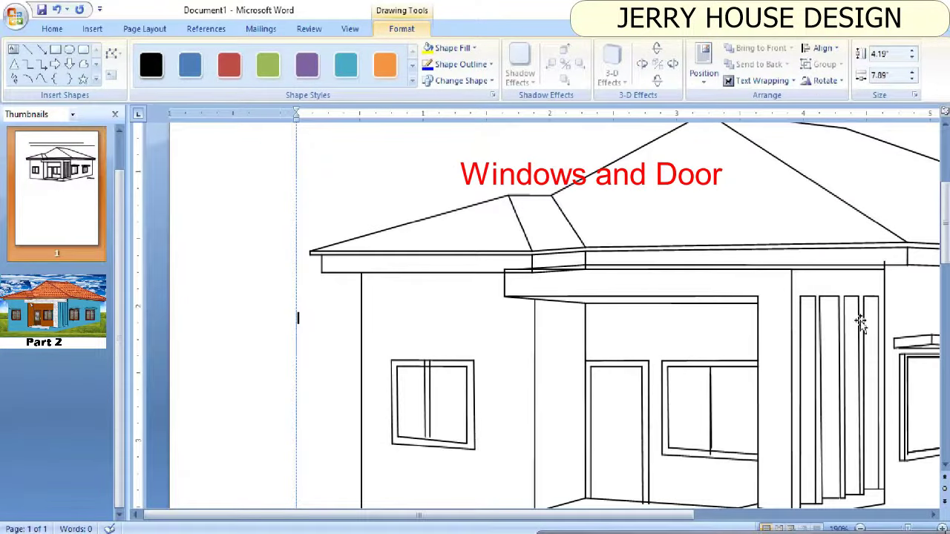
Step: Draw short ticks marking the awning's ends above the left end window
{"action": "left_click", "coordinate": [27, 49]}
{"action": "left_click_drag", "start_coordinate": [371, 342], "coordinate": [371, 358]}
{"action": "left_click_drag", "start_coordinate": [438, 346], "coordinate": [454, 350]}
{"action": "scroll", "coordinate": [452, 356], "scroll_direction": "right", "scroll_amount": 3}
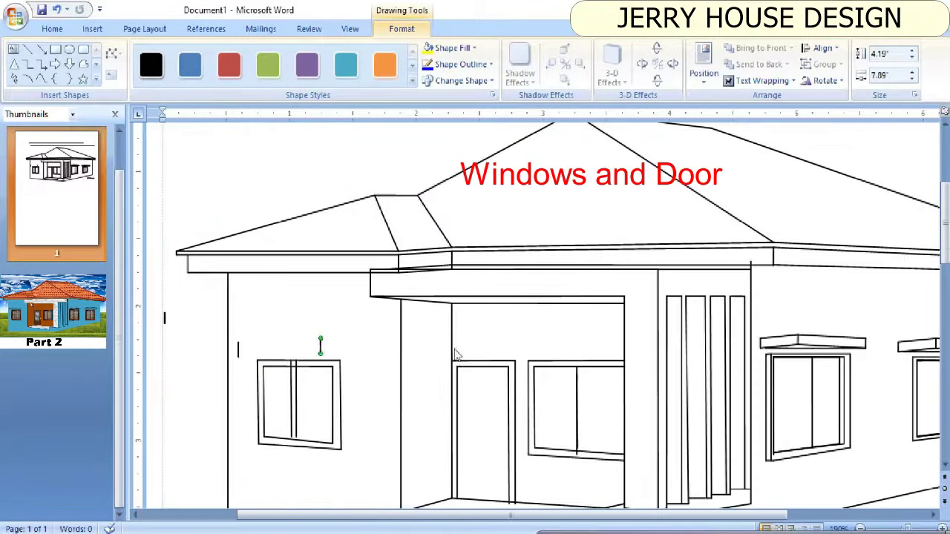
{"action": "left_click", "coordinate": [238, 354]}
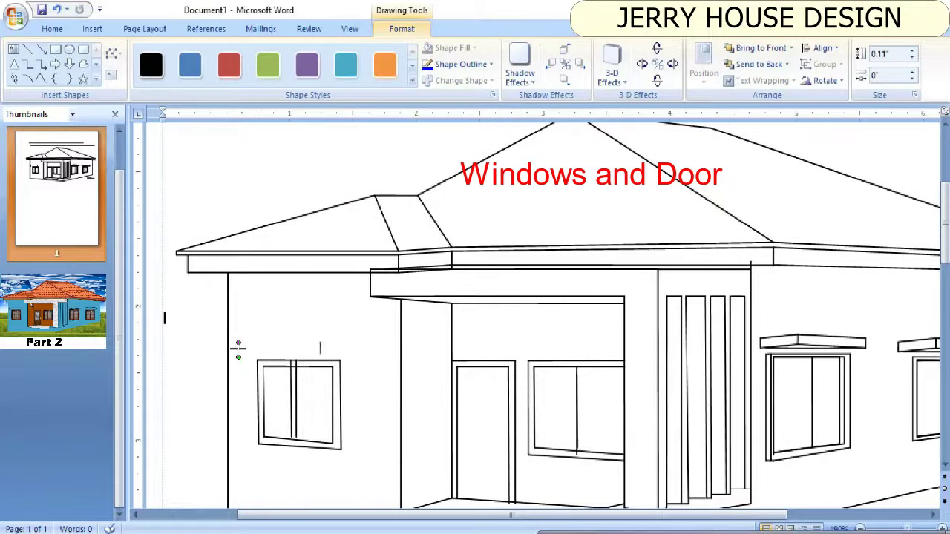
{"action": "key", "text": "Escape"}
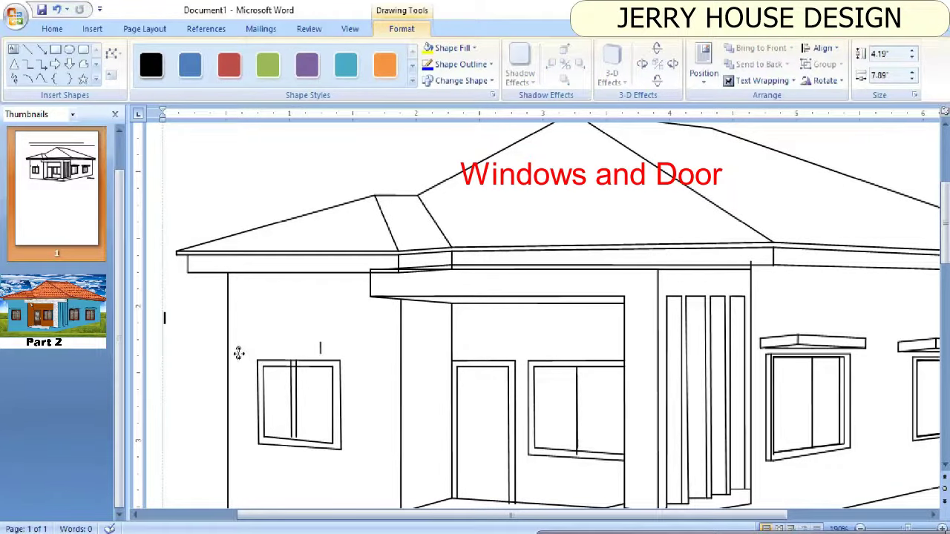
{"action": "left_click_drag", "start_coordinate": [238, 352], "coordinate": [237, 346]}
Step: Draw the awning's top edge across the ticks above the left end window
{"action": "left_click", "coordinate": [27, 49]}
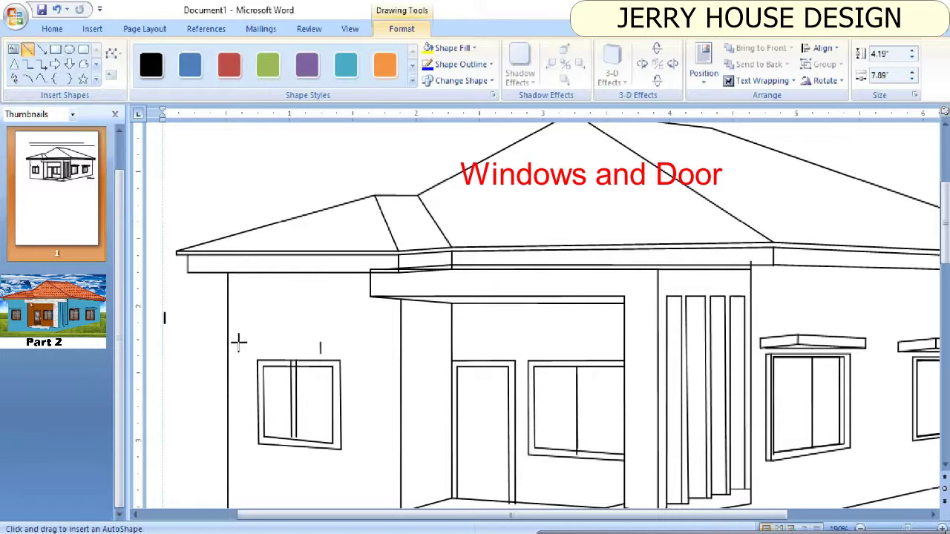
{"action": "mouse_move", "coordinate": [239, 342]}
{"action": "left_mouse_down"}
{"action": "mouse_move", "coordinate": [353, 342]}
{"action": "mouse_move", "coordinate": [277, 350]}
{"action": "left_mouse_up"}
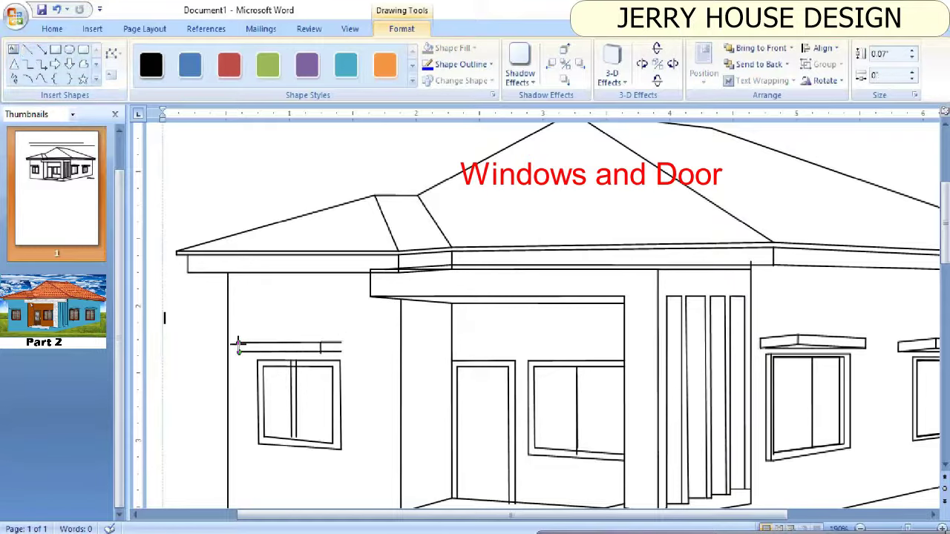
{"action": "left_click", "coordinate": [364, 353]}
{"action": "left_click", "coordinate": [321, 348]}
{"action": "left_click", "coordinate": [360, 359]}
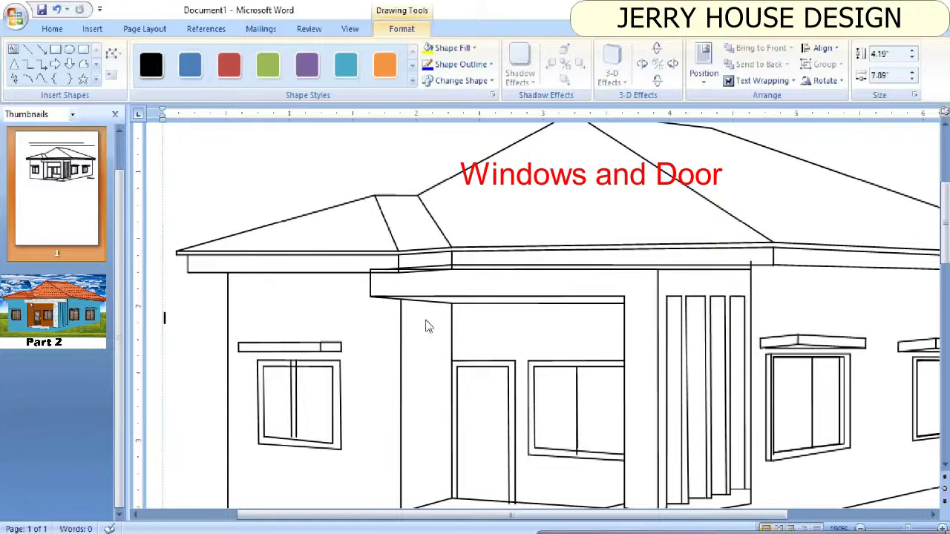
{"action": "scroll", "coordinate": [859, 497], "scroll_direction": "down", "scroll_amount": 5}
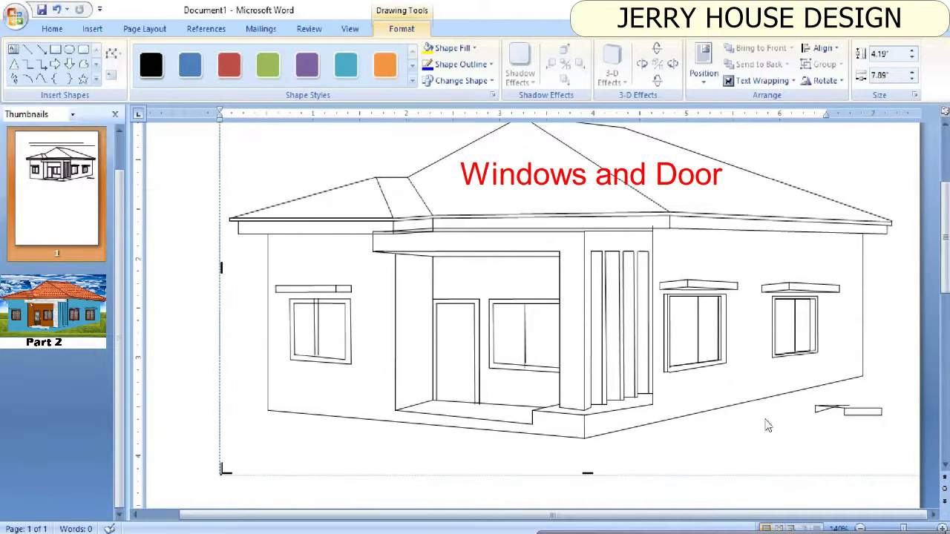
Step: Select each leftover spare awning line below the right wall and remove it
{"action": "left_click", "coordinate": [846, 408]}
{"action": "left_click_drag", "start_coordinate": [847, 409], "coordinate": [824, 416]}
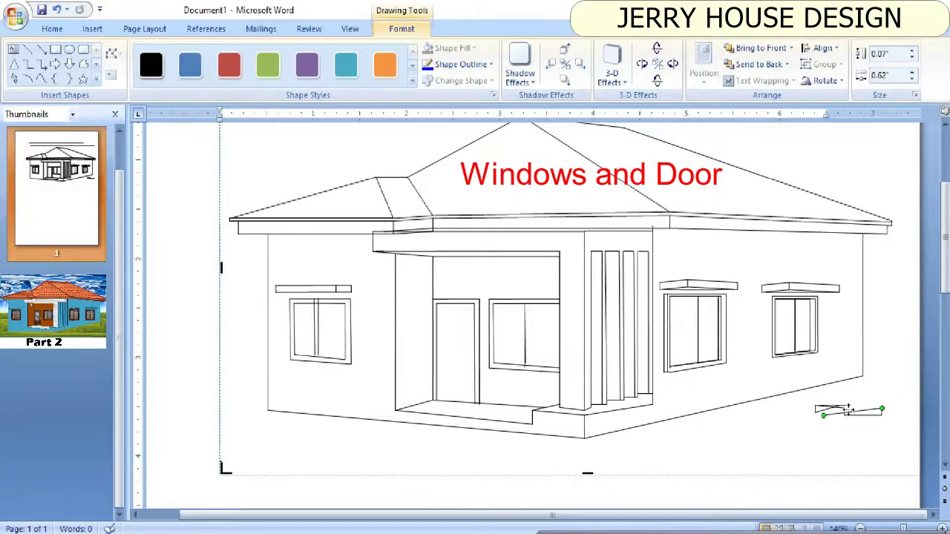
{"action": "right_click", "coordinate": [848, 412]}
{"action": "key", "text": "Escape"}
{"action": "right_click", "coordinate": [844, 411]}
{"action": "key", "text": "Escape"}
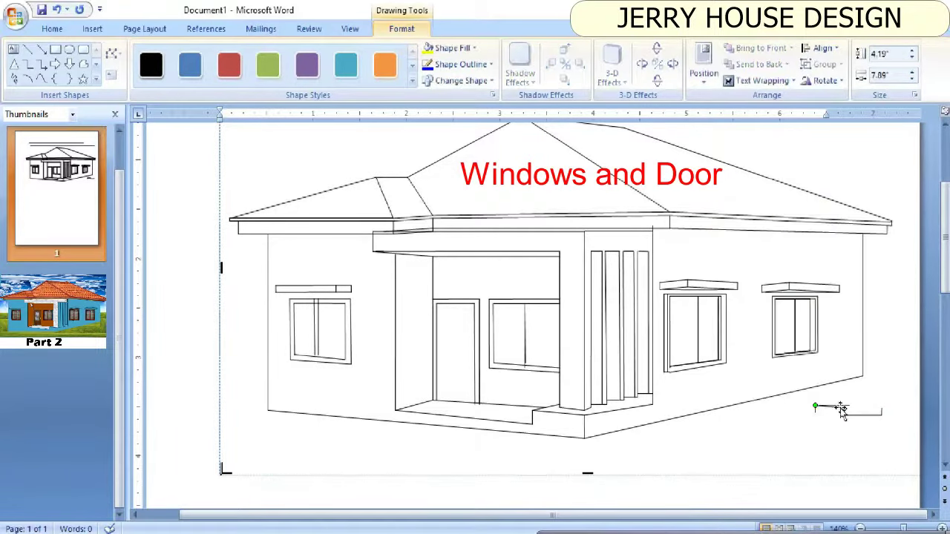
{"action": "right_click", "coordinate": [843, 410]}
{"action": "key", "text": "Escape"}
{"action": "right_click", "coordinate": [875, 412]}
{"action": "key", "text": "Escape"}
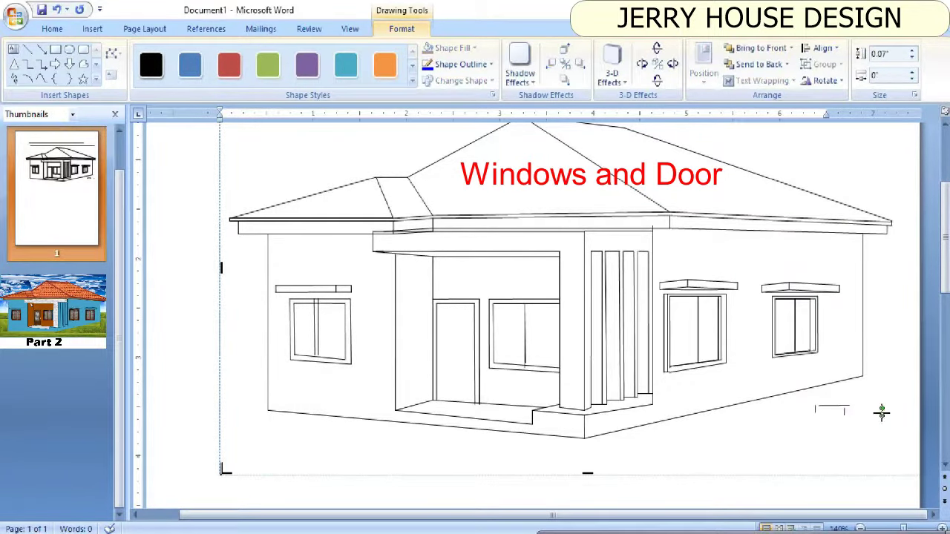
{"action": "right_click", "coordinate": [853, 441]}
{"action": "key", "text": "Escape"}
{"action": "right_click", "coordinate": [846, 413]}
{"action": "key", "text": "Escape"}
{"action": "right_click", "coordinate": [816, 414]}
{"action": "key", "text": "Escape"}
{"action": "right_click", "coordinate": [847, 415]}
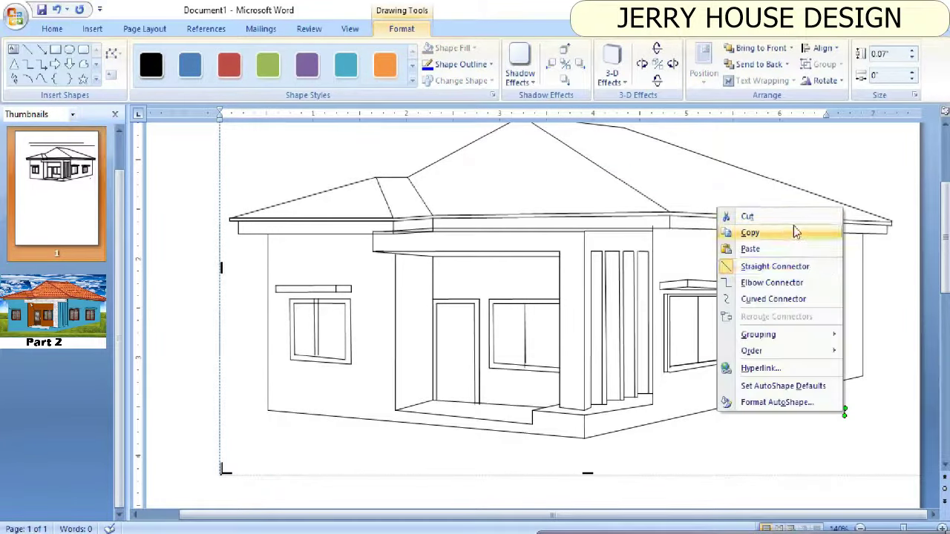
{"action": "key", "text": "Escape"}
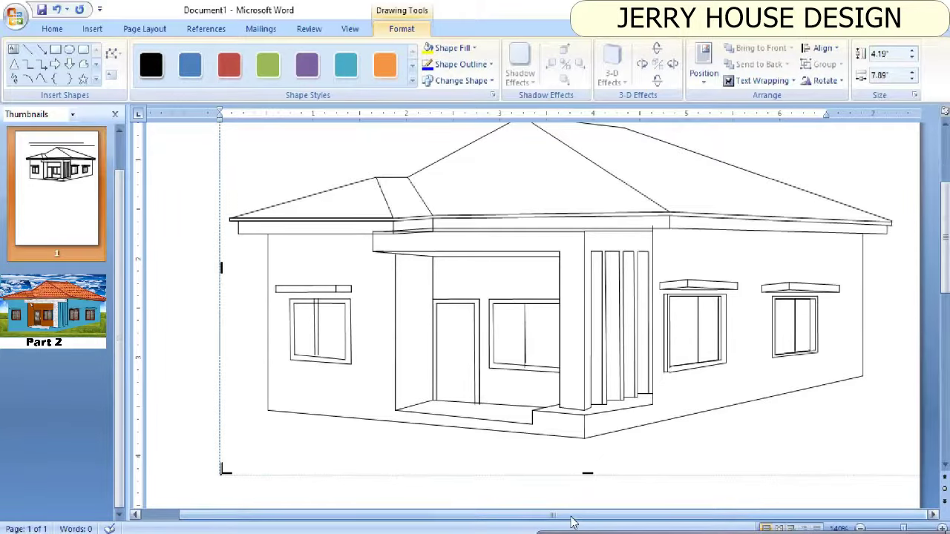
Step: Draw a short vertical line under the roof edge, then cut it away
{"action": "scroll", "coordinate": [342, 475], "scroll_direction": "up", "scroll_amount": 13}
{"action": "left_click_drag", "start_coordinate": [335, 496], "coordinate": [336, 456]}
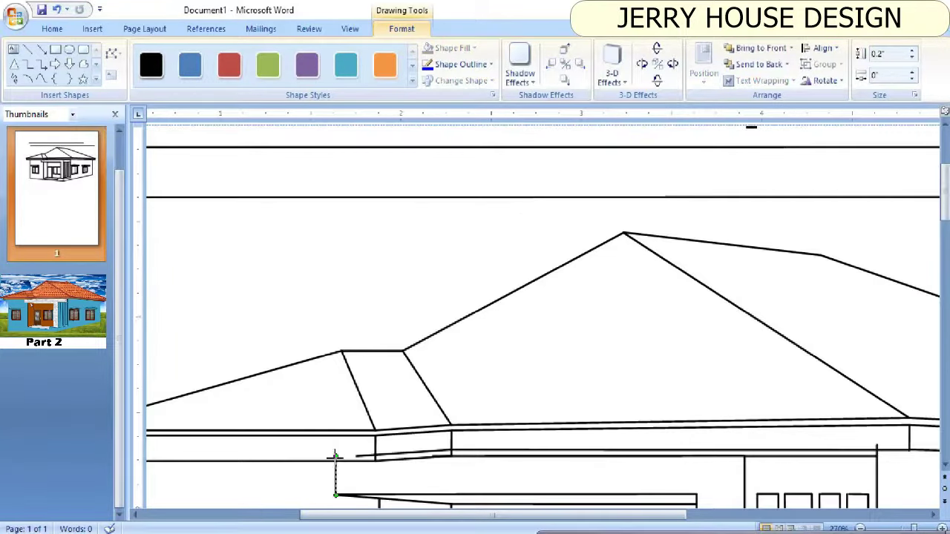
{"action": "right_click", "coordinate": [399, 454]}
{"action": "left_click", "coordinate": [389, 260]}
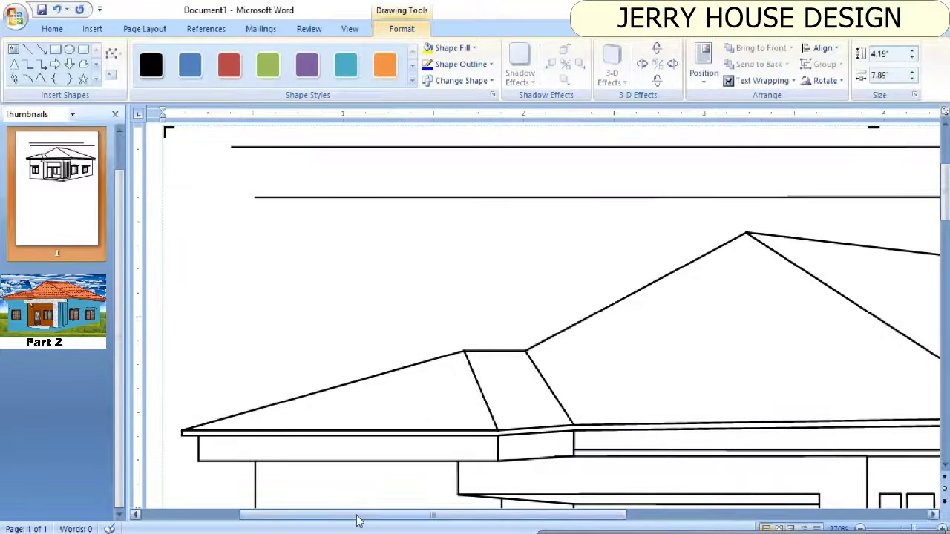
{"action": "scroll", "coordinate": [485, 335], "scroll_direction": "down", "scroll_amount": 2}
{"action": "scroll", "coordinate": [485, 335], "scroll_direction": "down", "scroll_amount": 3}
{"action": "scroll", "coordinate": [484, 335], "scroll_direction": "down", "scroll_amount": 4}
{"action": "scroll", "coordinate": [485, 335], "scroll_direction": "down", "scroll_amount": 2}
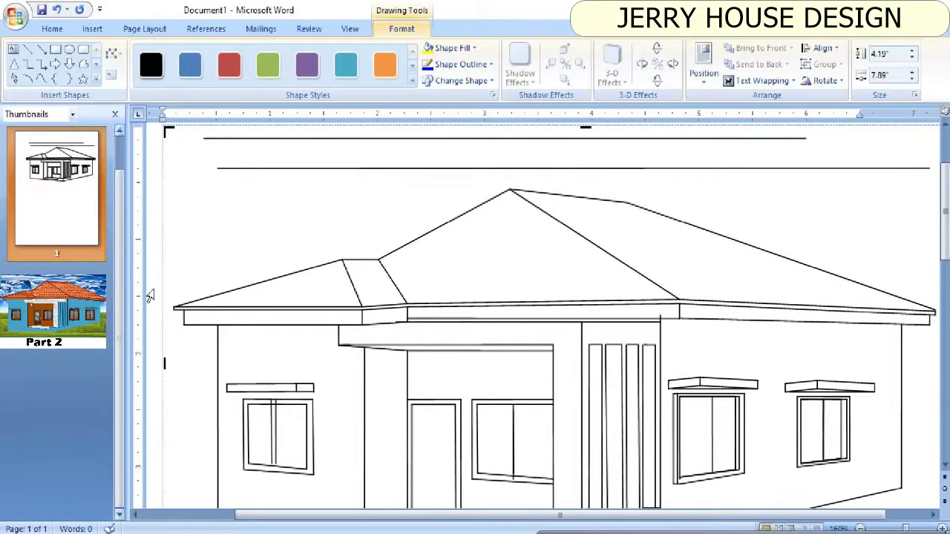
Step: Draw a short line under the left eave
{"action": "left_click", "coordinate": [27, 48]}
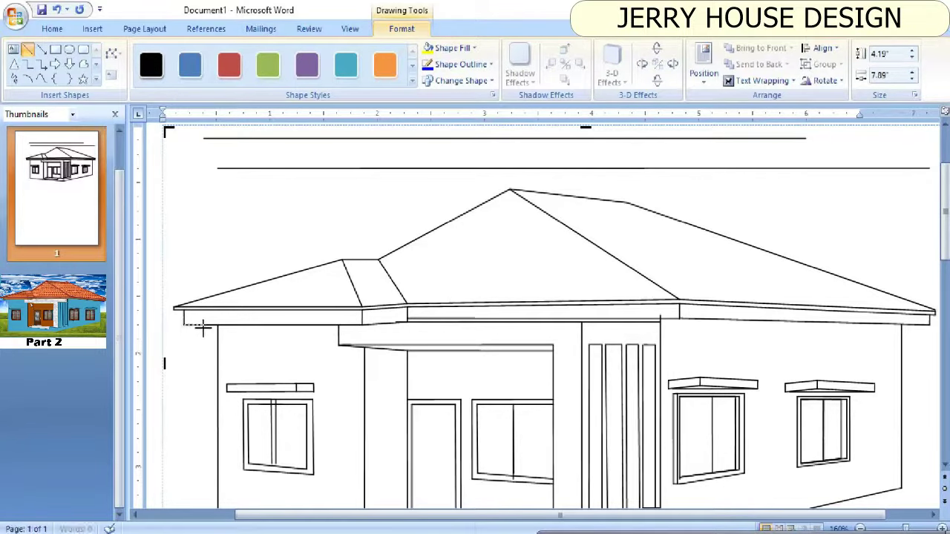
{"action": "left_click_drag", "start_coordinate": [216, 329], "coordinate": [217, 331]}
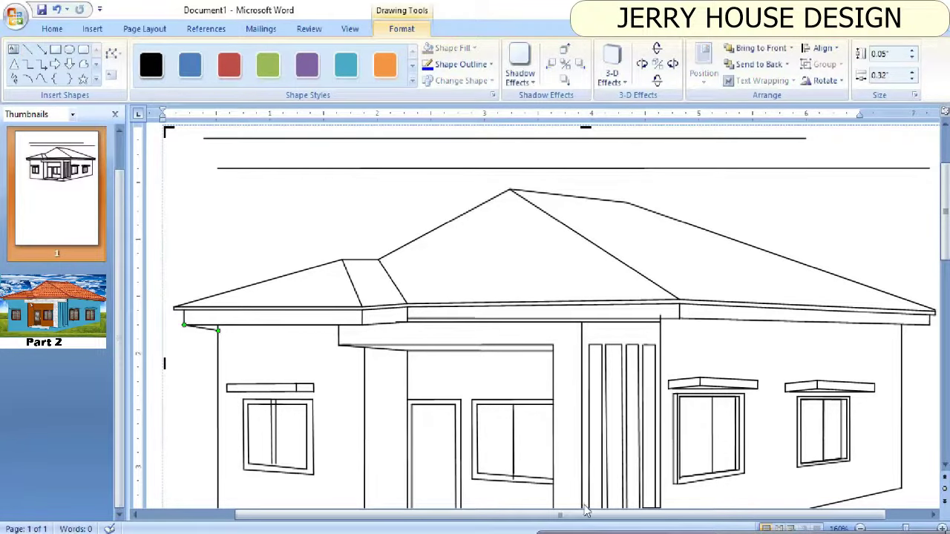
{"action": "left_click", "coordinate": [883, 529]}
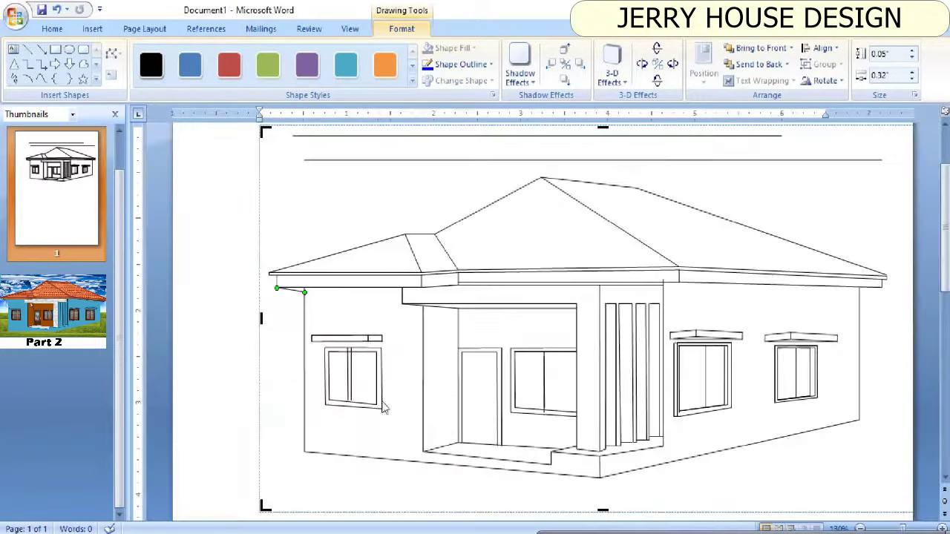
{"action": "left_click", "coordinate": [941, 528]}
{"action": "scroll", "coordinate": [672, 335], "scroll_direction": "up", "scroll_amount": 2}
{"action": "scroll", "coordinate": [624, 314], "scroll_direction": "up", "scroll_amount": 2}
{"action": "scroll", "coordinate": [684, 289], "scroll_direction": "up", "scroll_amount": 1}
Step: Bring the porch column's top end and the eave line's end together at the column top
{"action": "left_click", "coordinate": [685, 290]}
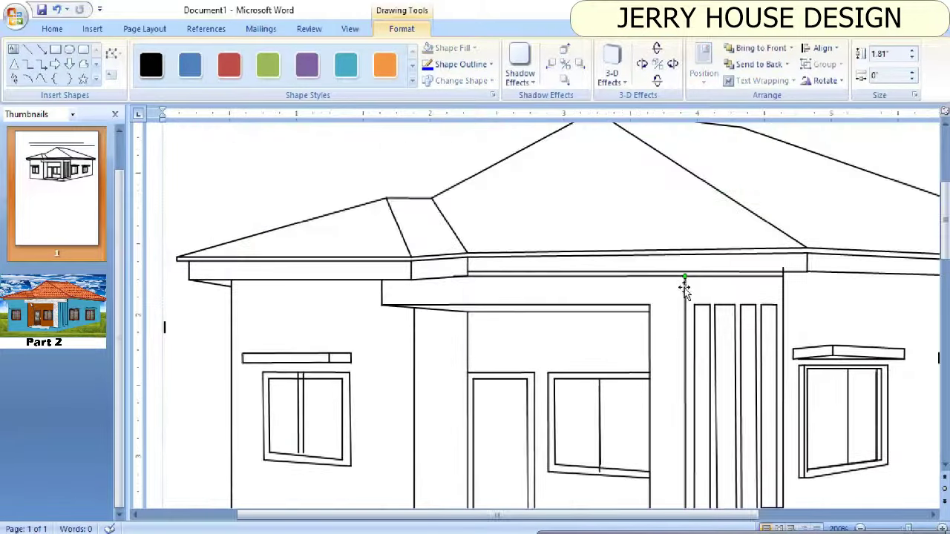
{"action": "left_click_drag", "start_coordinate": [684, 276], "coordinate": [685, 269]}
{"action": "left_click", "coordinate": [681, 276]}
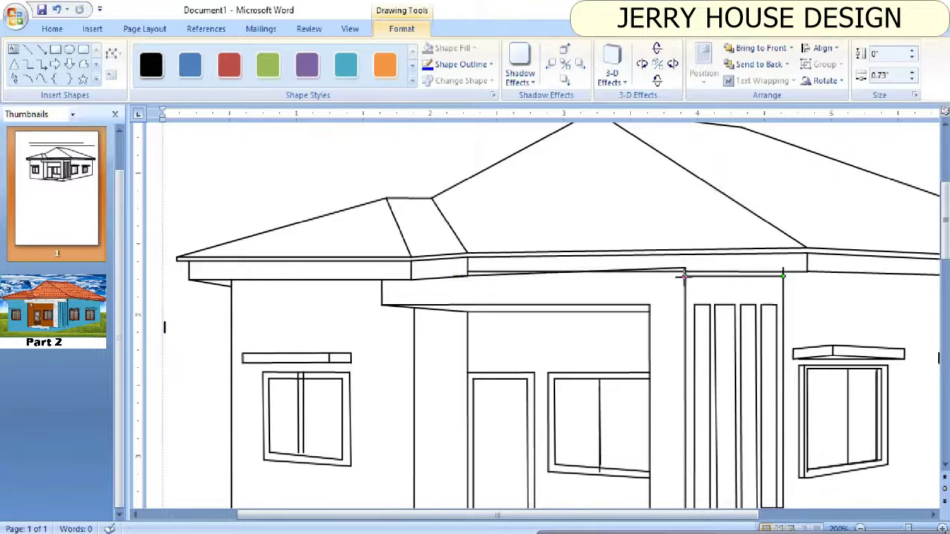
{"action": "left_click", "coordinate": [697, 272]}
{"action": "left_click", "coordinate": [691, 275]}
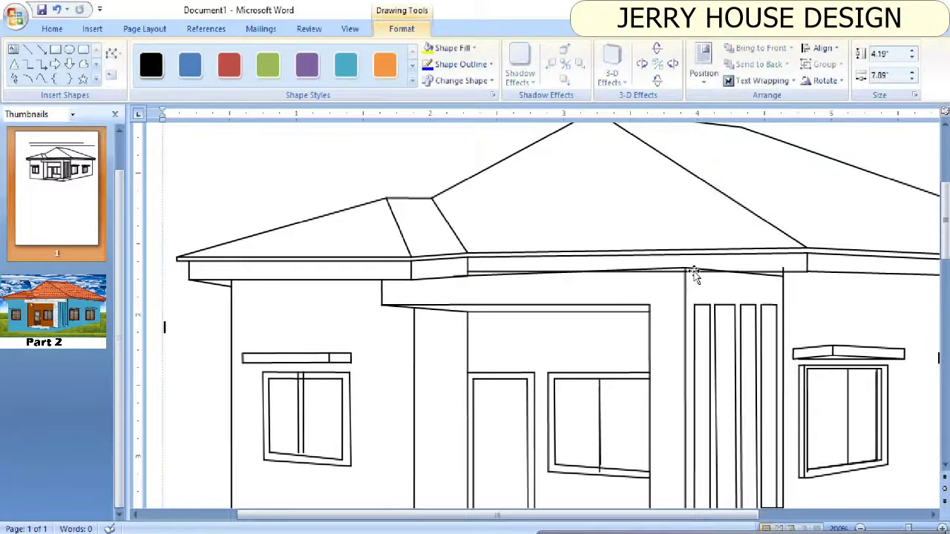
{"action": "left_click", "coordinate": [693, 271]}
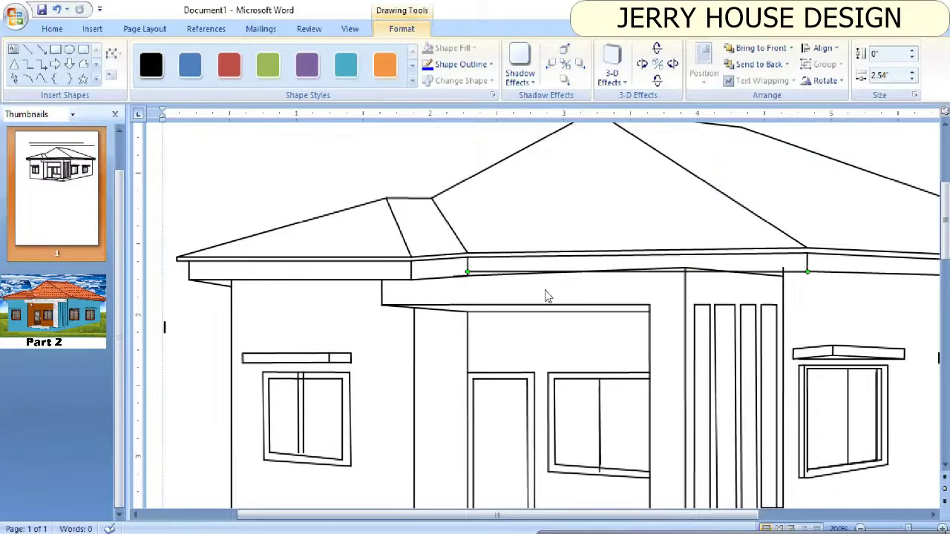
Step: Draw a long eave line and shorten it to a short segment beside the column
{"action": "left_click", "coordinate": [28, 49]}
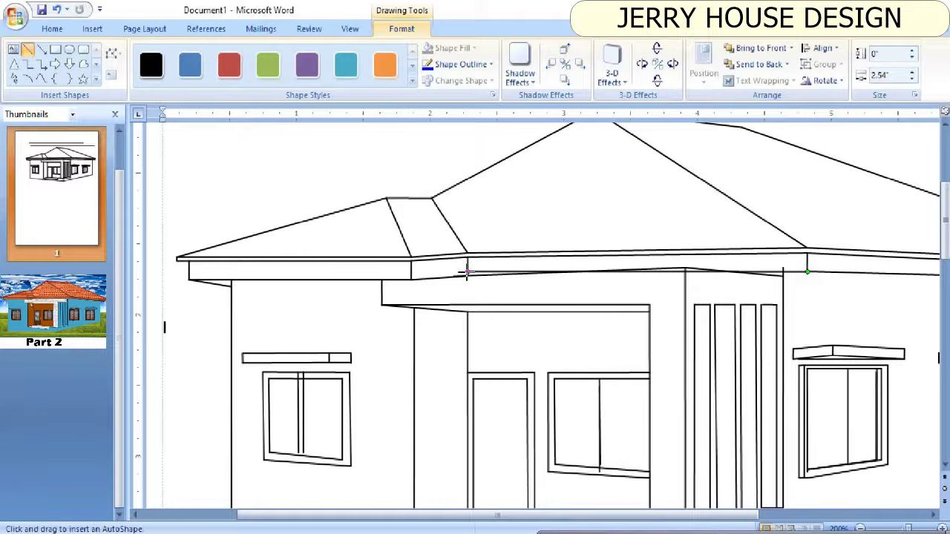
{"action": "left_click_drag", "start_coordinate": [468, 272], "coordinate": [721, 272]}
{"action": "left_click", "coordinate": [674, 297]}
{"action": "left_click", "coordinate": [781, 274]}
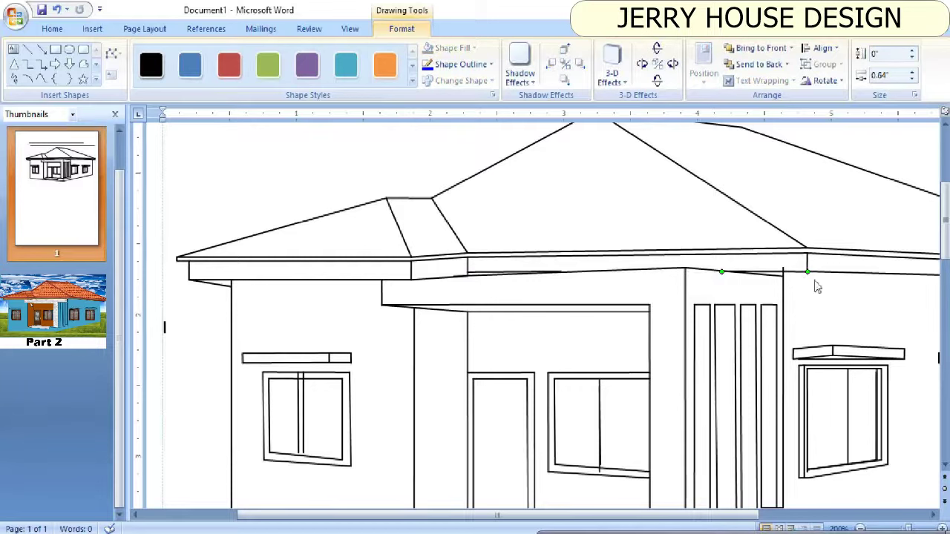
{"action": "left_click", "coordinate": [817, 287]}
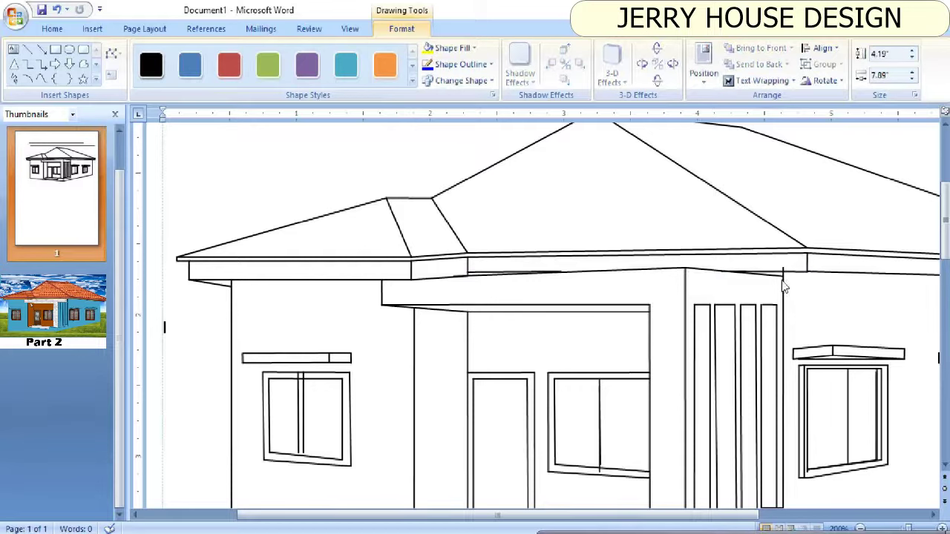
{"action": "left_click", "coordinate": [784, 274]}
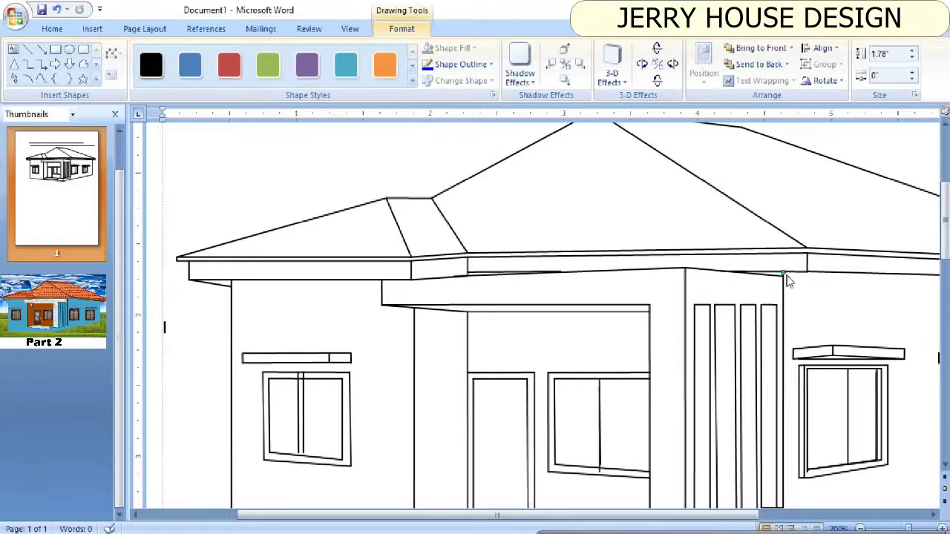
{"action": "left_click", "coordinate": [789, 282]}
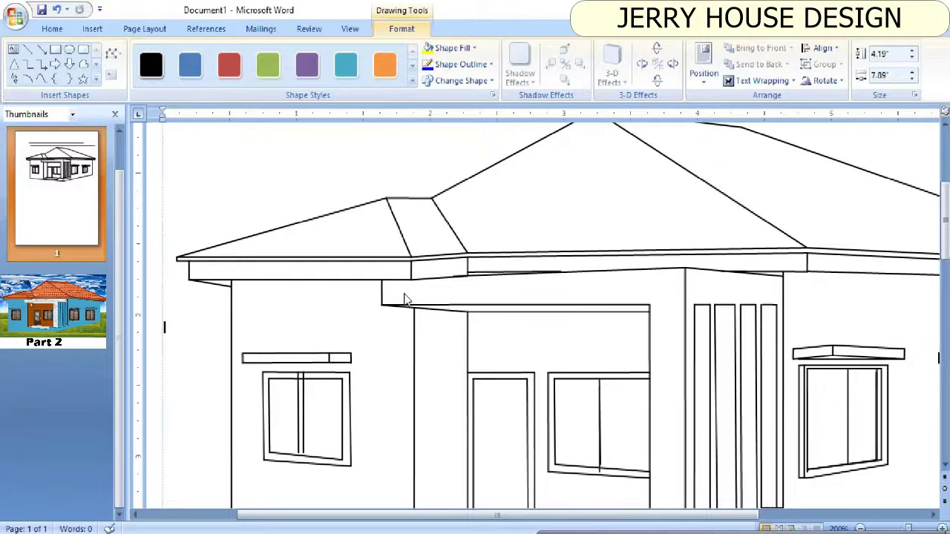
{"action": "left_click", "coordinate": [474, 272]}
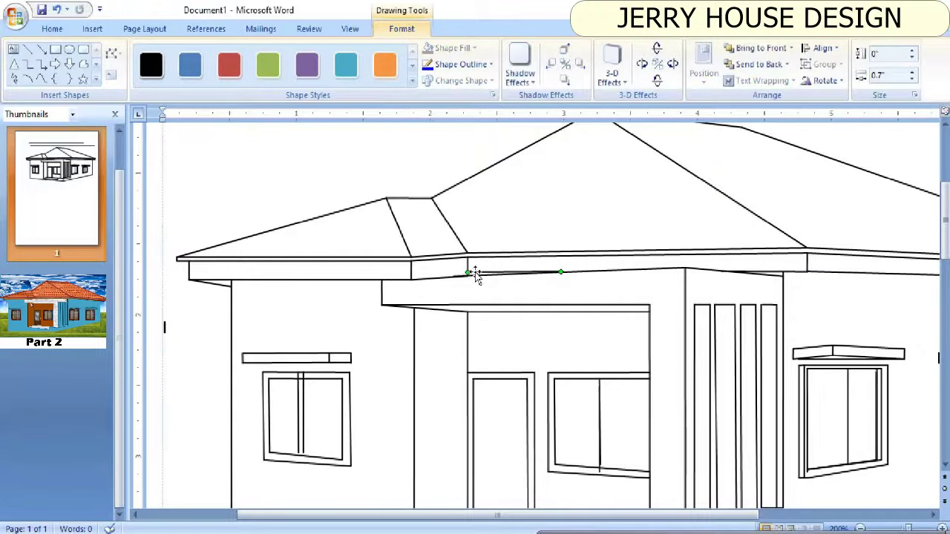
{"action": "scroll", "coordinate": [608, 290], "scroll_direction": "up", "scroll_amount": 6}
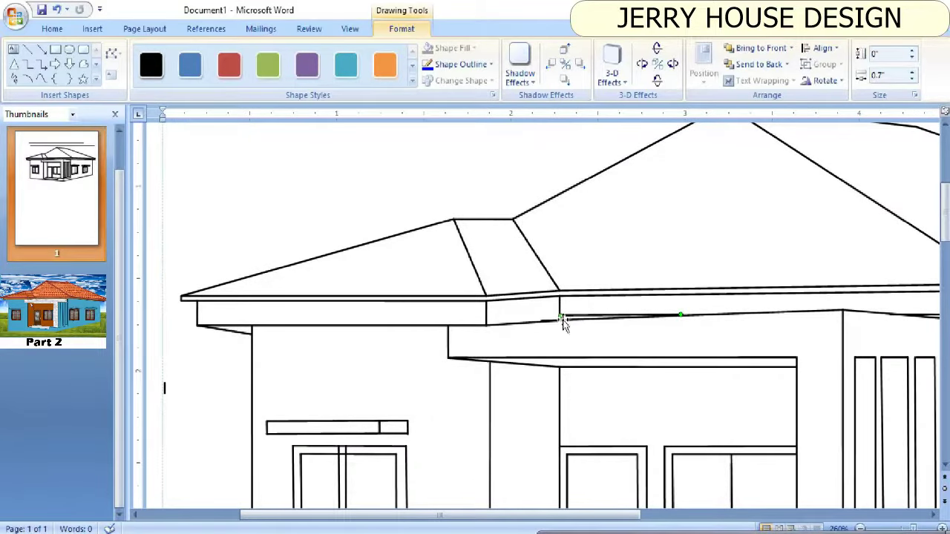
{"action": "left_click", "coordinate": [561, 315]}
{"action": "scroll", "coordinate": [572, 307], "scroll_direction": "down", "scroll_amount": 3}
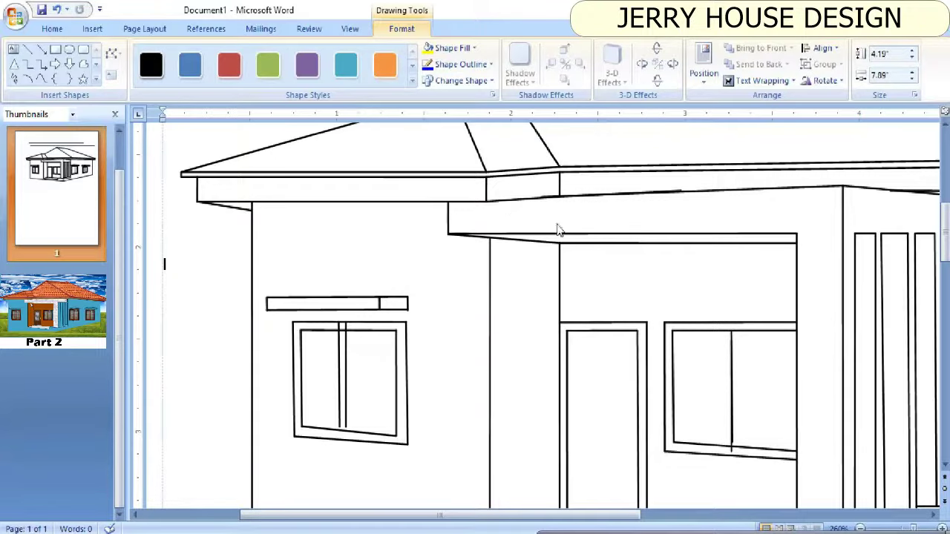
Step: Draw a short line under the eave at the porch roof corner
{"action": "left_click", "coordinate": [27, 49]}
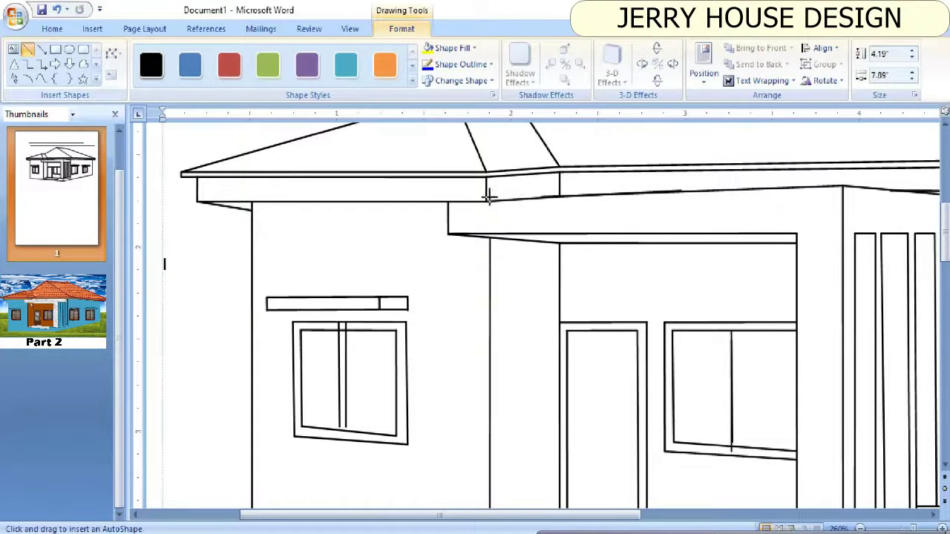
{"action": "left_click_drag", "start_coordinate": [487, 198], "coordinate": [535, 198]}
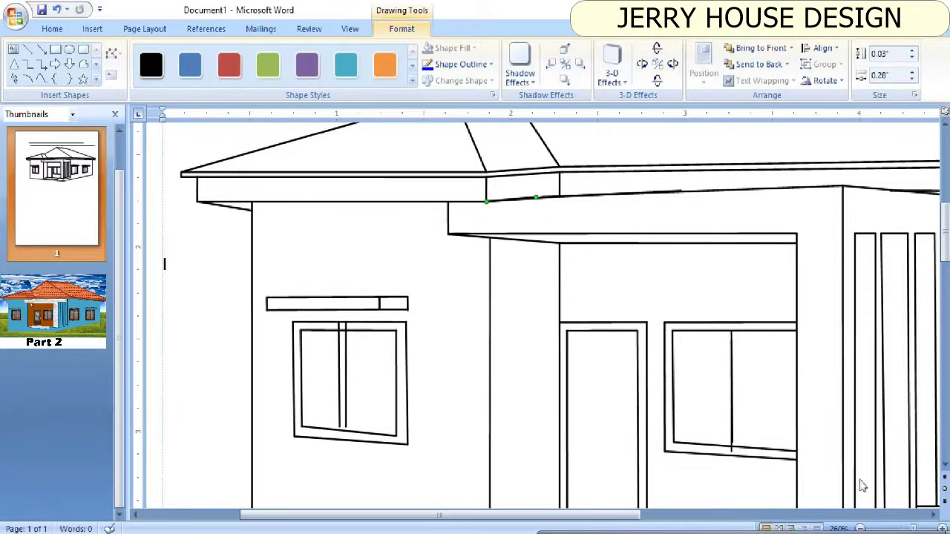
{"action": "scroll", "coordinate": [566, 255], "scroll_direction": "down", "scroll_amount": 6}
{"action": "scroll", "coordinate": [567, 255], "scroll_direction": "down", "scroll_amount": 6}
{"action": "scroll", "coordinate": [567, 256], "scroll_direction": "down", "scroll_amount": 2}
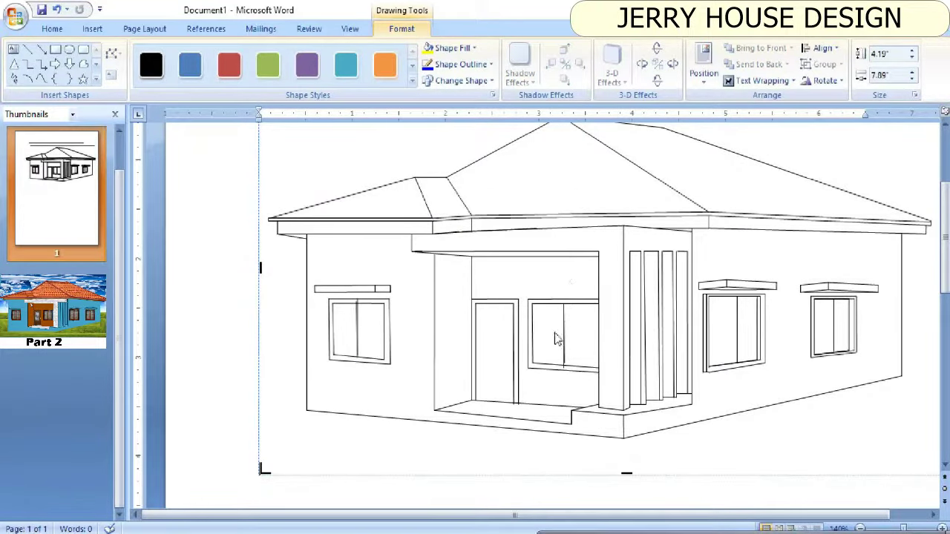
Step: Draw a small diagonal at the porch window's top-left corner and a sill line along its bottom
{"action": "scroll", "coordinate": [557, 339], "scroll_direction": "up", "scroll_amount": 7, "text": "ctrl"}
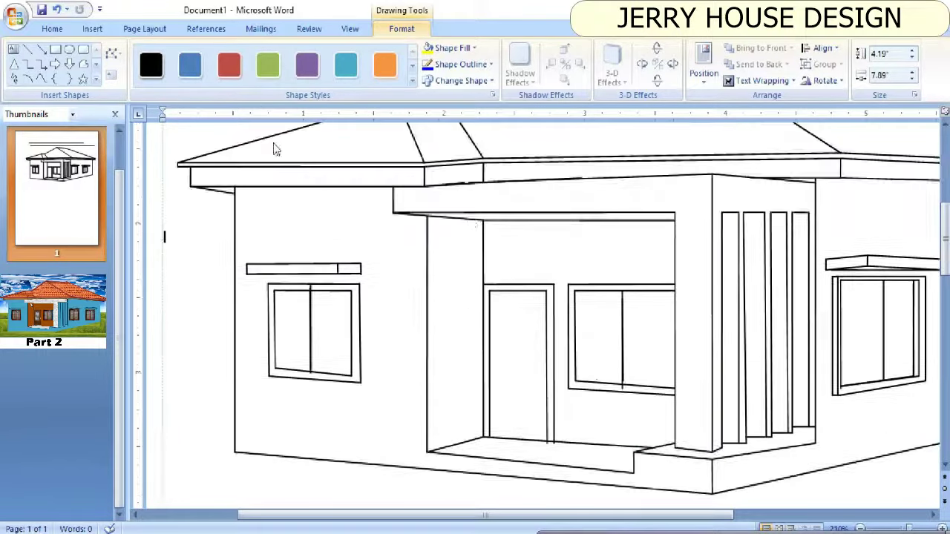
{"action": "left_click", "coordinate": [28, 49]}
{"action": "left_click_drag", "start_coordinate": [575, 291], "coordinate": [582, 299]}
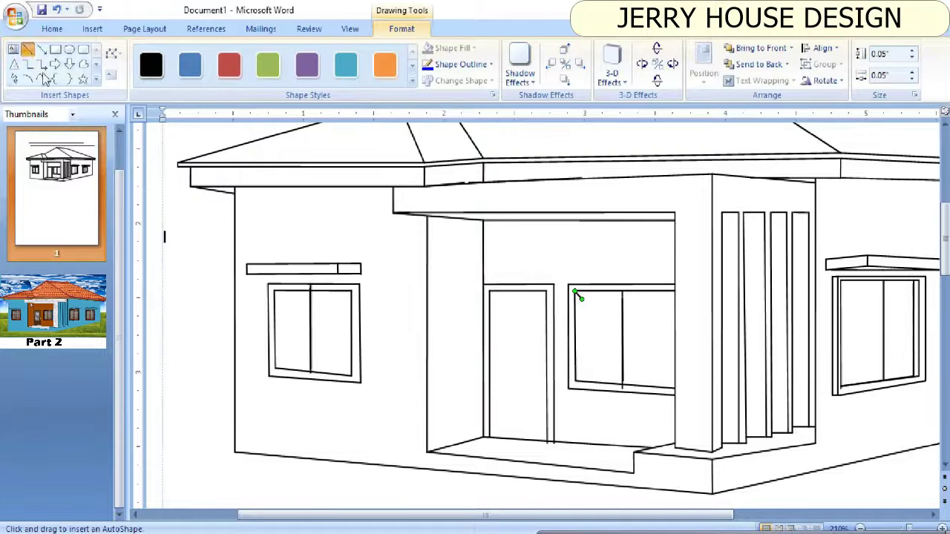
{"action": "left_click_drag", "start_coordinate": [206, 318], "coordinate": [216, 356]}
{"action": "left_click_drag", "start_coordinate": [674, 388], "coordinate": [568, 389]}
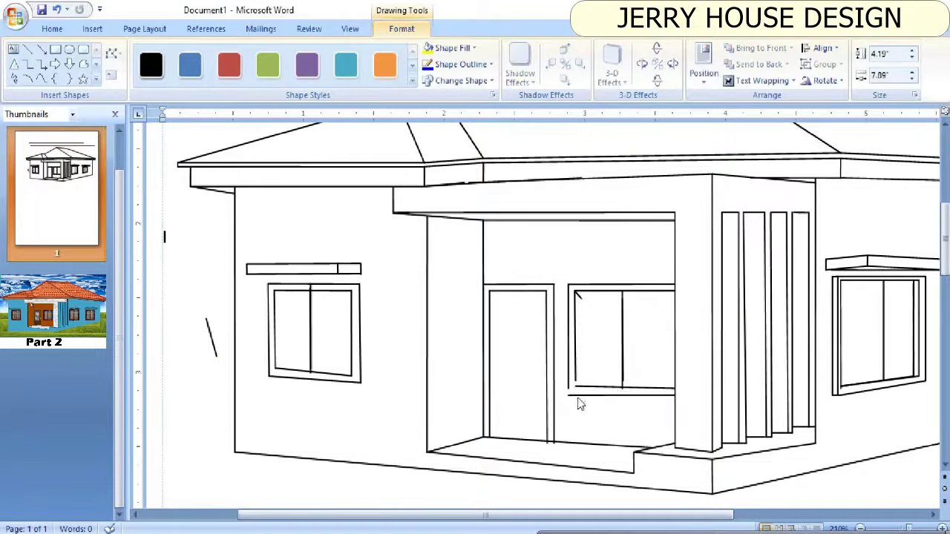
{"action": "left_click", "coordinate": [577, 383]}
{"action": "left_click", "coordinate": [579, 388]}
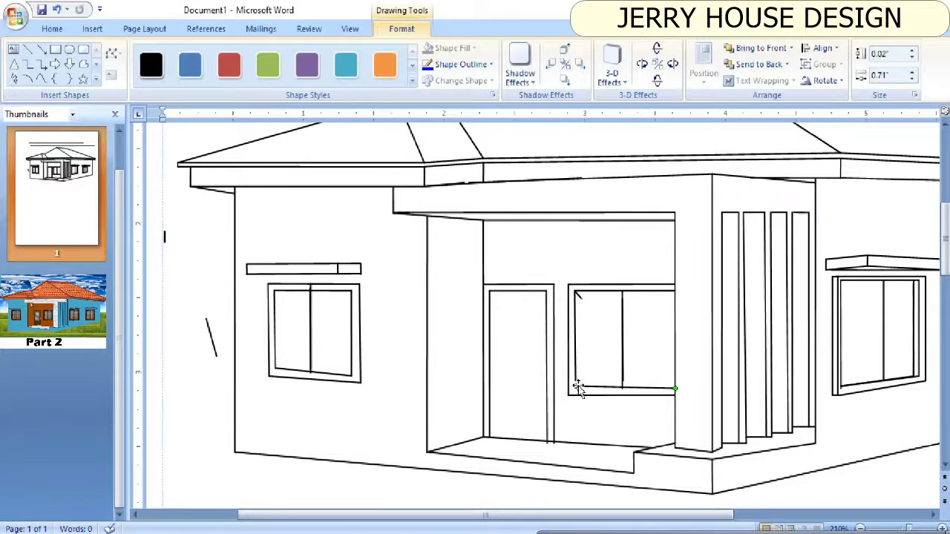
{"action": "left_click", "coordinate": [577, 382]}
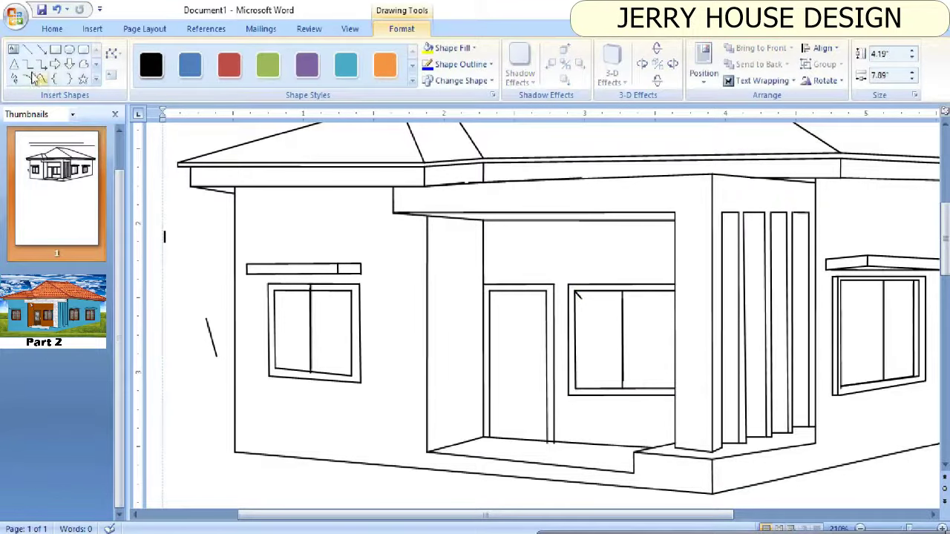
Step: Draw a vertical line for the porch window's inner left edge
{"action": "left_click", "coordinate": [28, 49]}
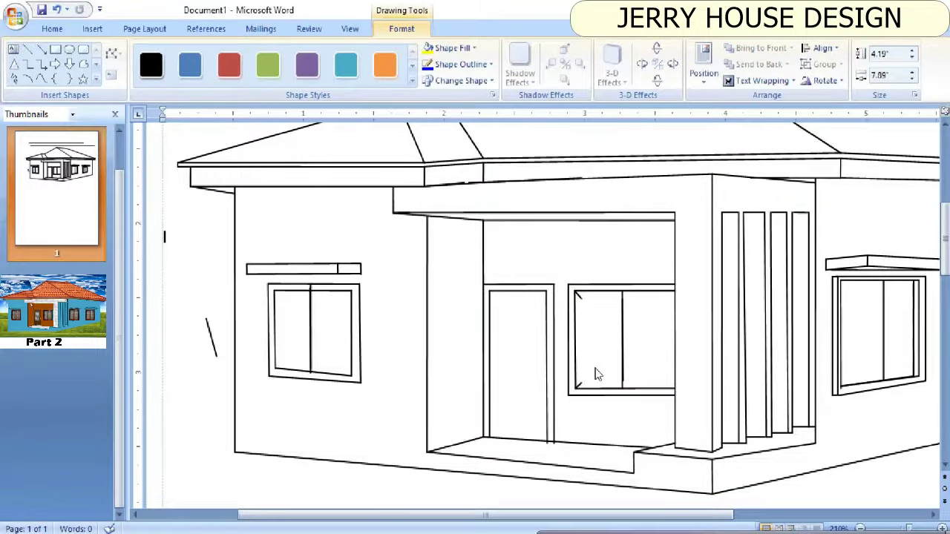
{"action": "left_click_drag", "start_coordinate": [581, 296], "coordinate": [581, 382]}
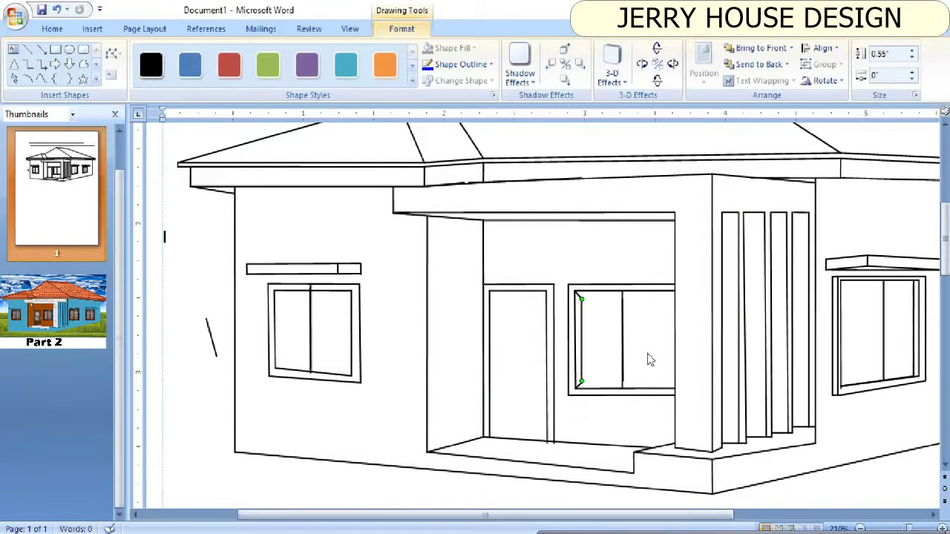
{"action": "scroll", "coordinate": [584, 333], "scroll_direction": "up", "scroll_amount": 3}
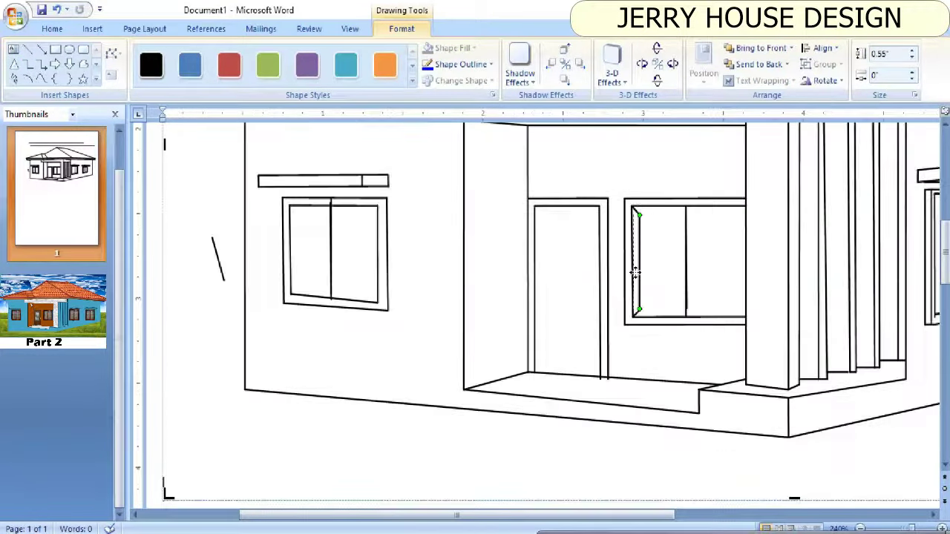
{"action": "left_click", "coordinate": [665, 304]}
Step: Add and level the window's inner bottom edge, then check the corner and left lines
{"action": "left_click", "coordinate": [27, 49]}
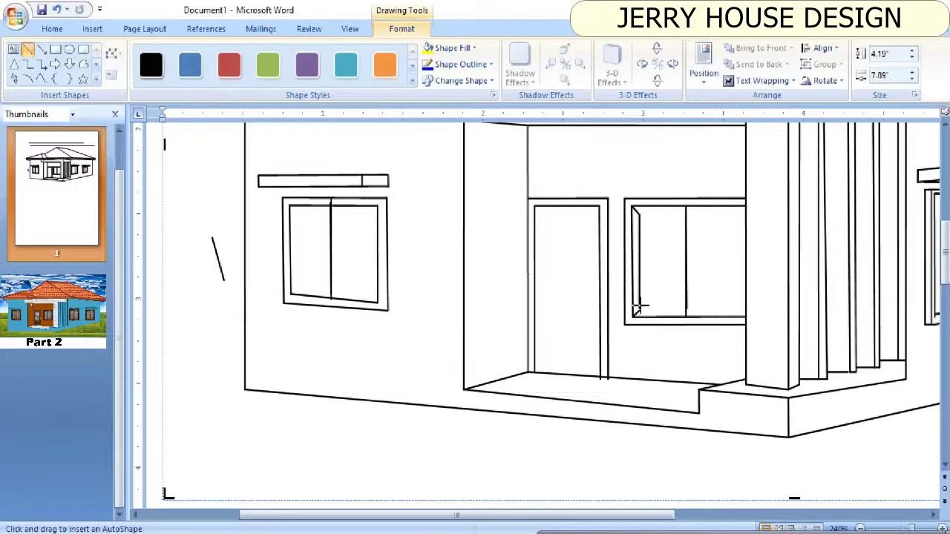
{"action": "left_click_drag", "start_coordinate": [638, 310], "coordinate": [746, 315]}
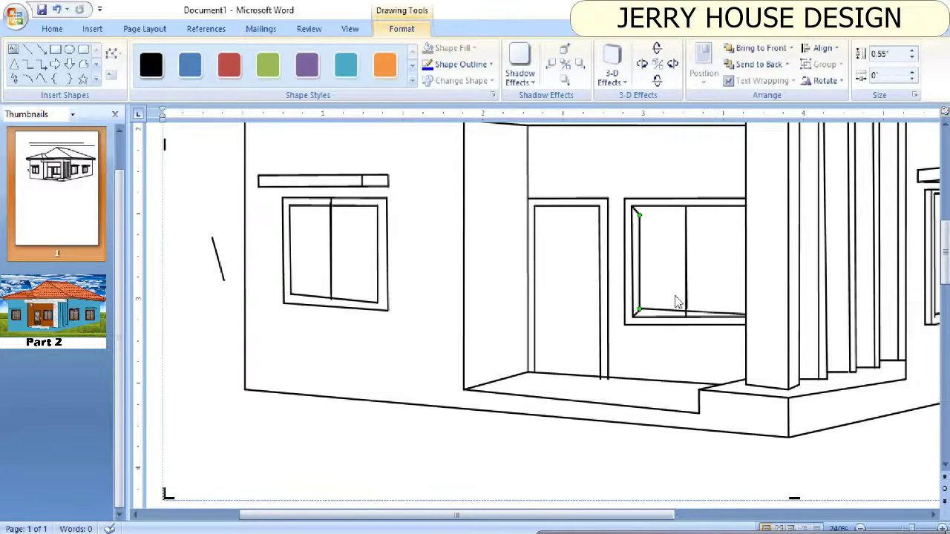
{"action": "scroll", "coordinate": [482, 341], "scroll_direction": "up", "scroll_amount": 4}
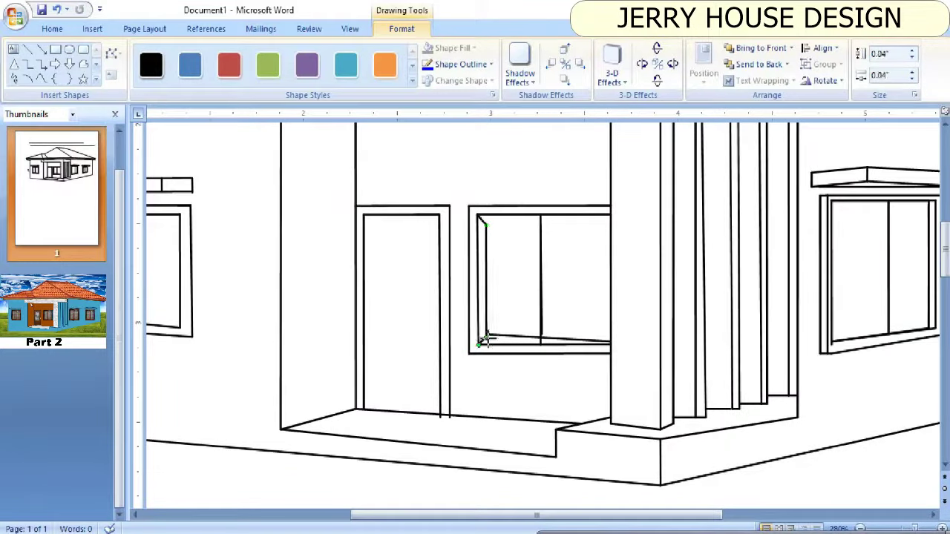
{"action": "left_click_drag", "start_coordinate": [482, 339], "coordinate": [484, 343]}
{"action": "left_click", "coordinate": [487, 320]}
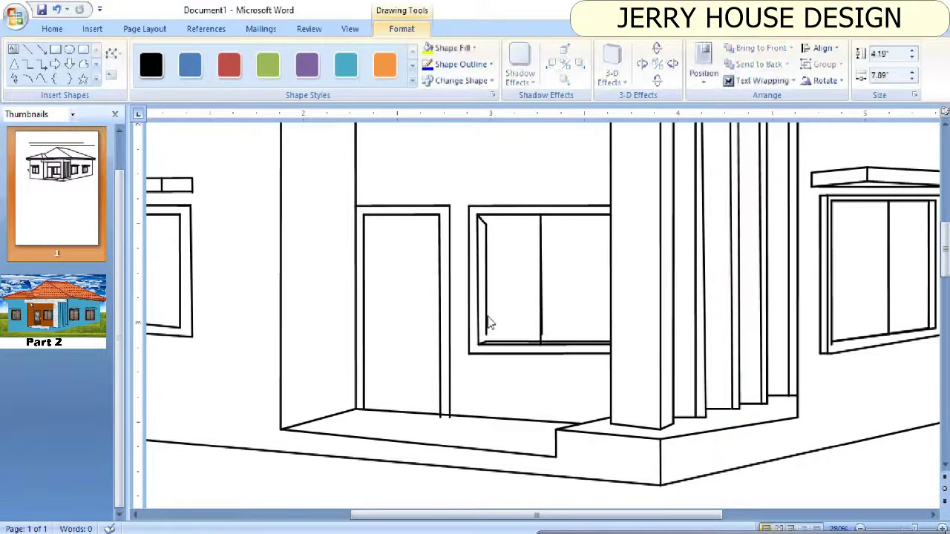
{"action": "left_click", "coordinate": [482, 221]}
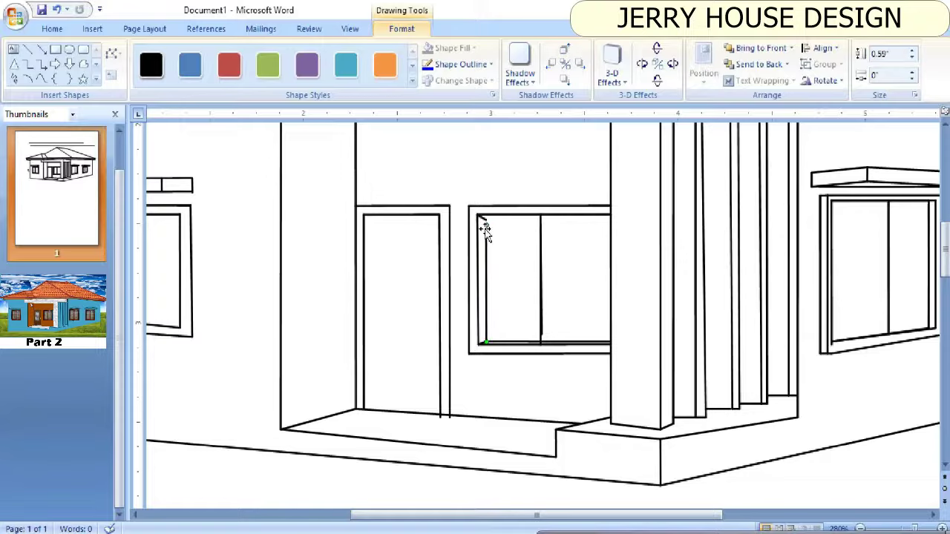
{"action": "left_click", "coordinate": [485, 220]}
{"action": "left_click", "coordinate": [482, 217]}
{"action": "left_click", "coordinate": [484, 219]}
{"action": "left_click", "coordinate": [486, 221]}
Step: Draw five parallel tile lines across the main hip roof face, shortening toward the peak
{"action": "scroll", "coordinate": [542, 304], "scroll_direction": "up", "scroll_amount": 5}
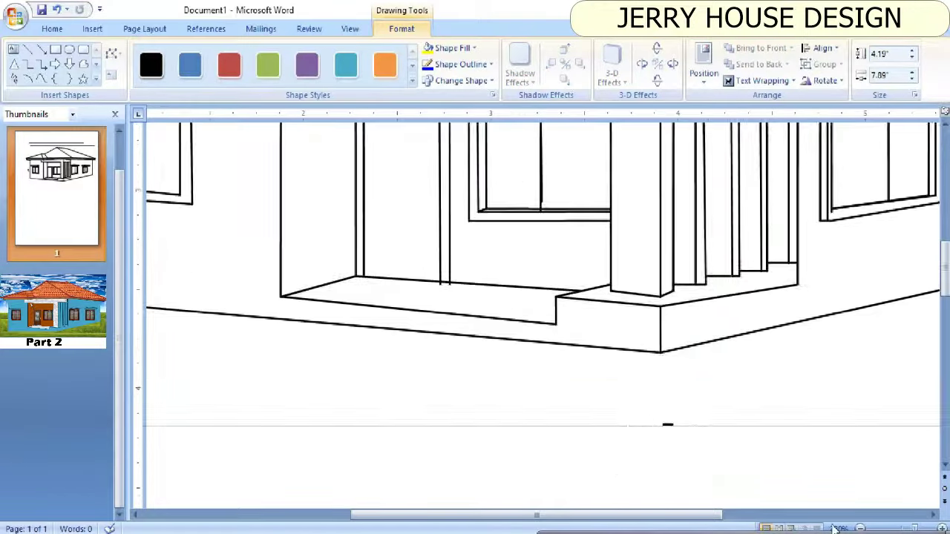
{"action": "scroll", "coordinate": [541, 304], "scroll_direction": "up", "scroll_amount": 5}
{"action": "scroll", "coordinate": [542, 304], "scroll_direction": "down", "scroll_amount": 5}
{"action": "right_click", "coordinate": [291, 331]}
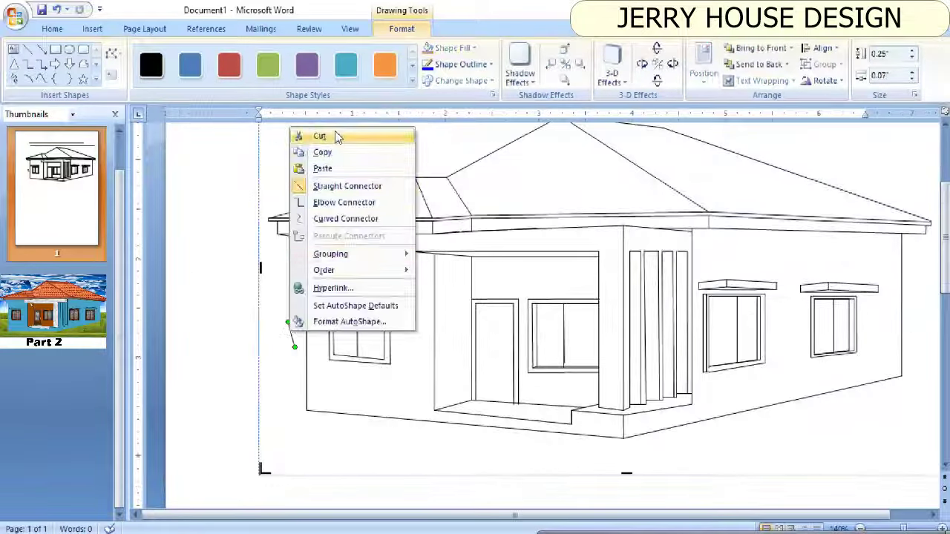
{"action": "scroll", "coordinate": [740, 358], "scroll_direction": "up", "scroll_amount": 3}
{"action": "scroll", "coordinate": [797, 368], "scroll_direction": "up", "scroll_amount": 2}
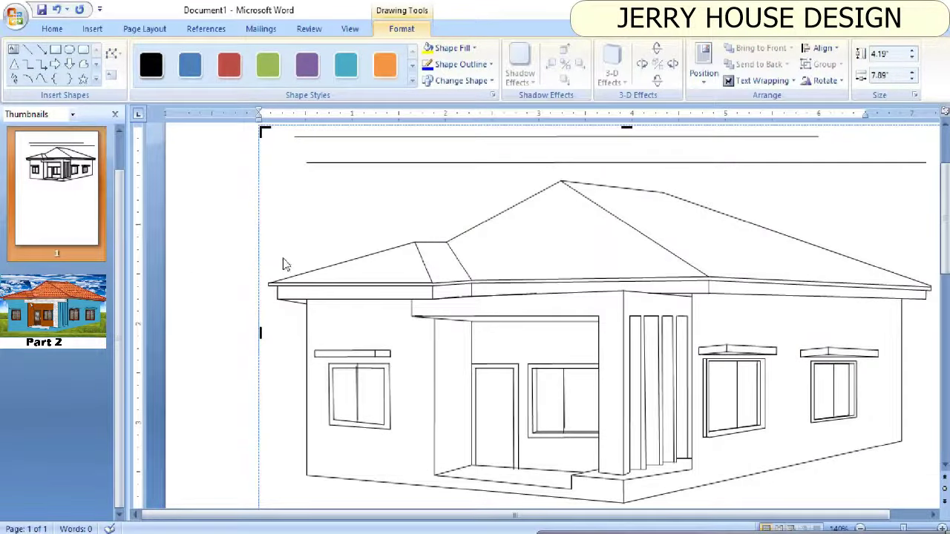
{"action": "left_click", "coordinate": [27, 49]}
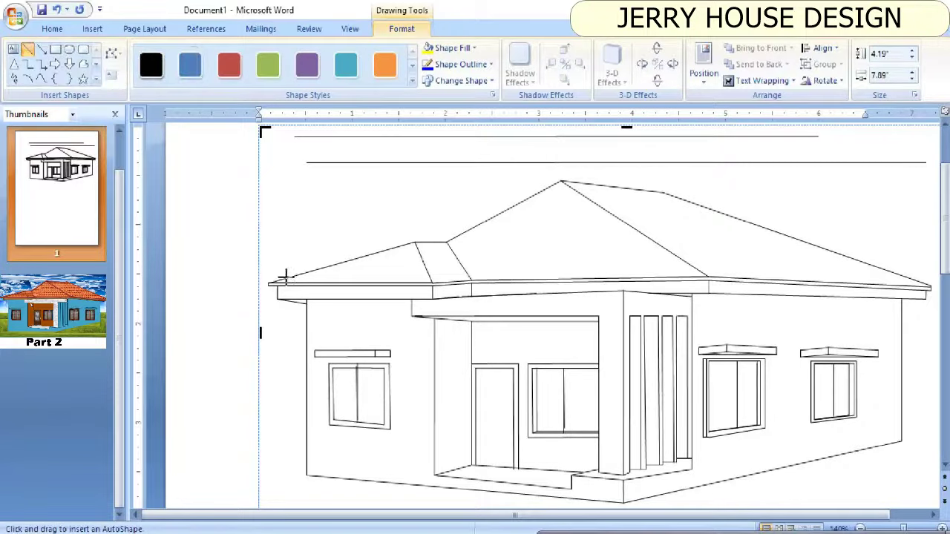
{"action": "left_click_drag", "start_coordinate": [270, 281], "coordinate": [697, 273]}
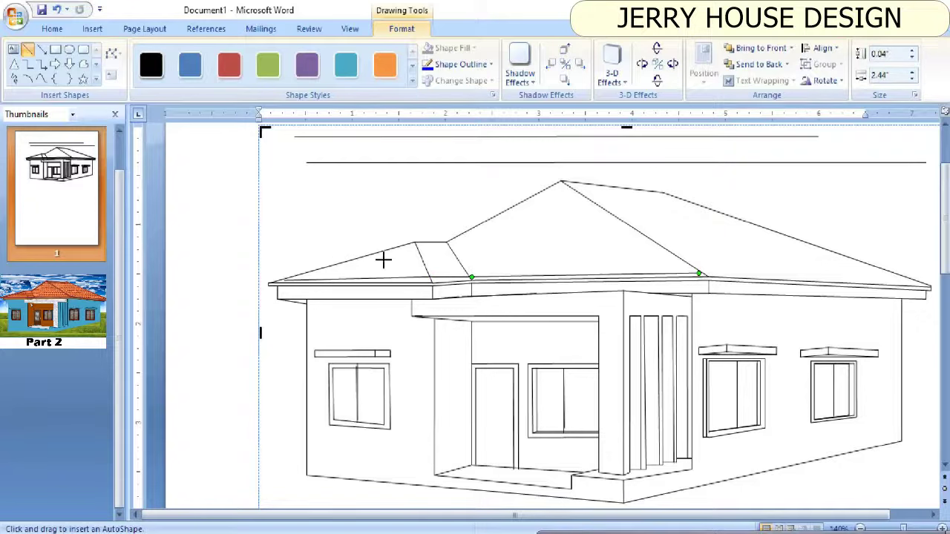
{"action": "left_click_drag", "start_coordinate": [423, 263], "coordinate": [672, 254]}
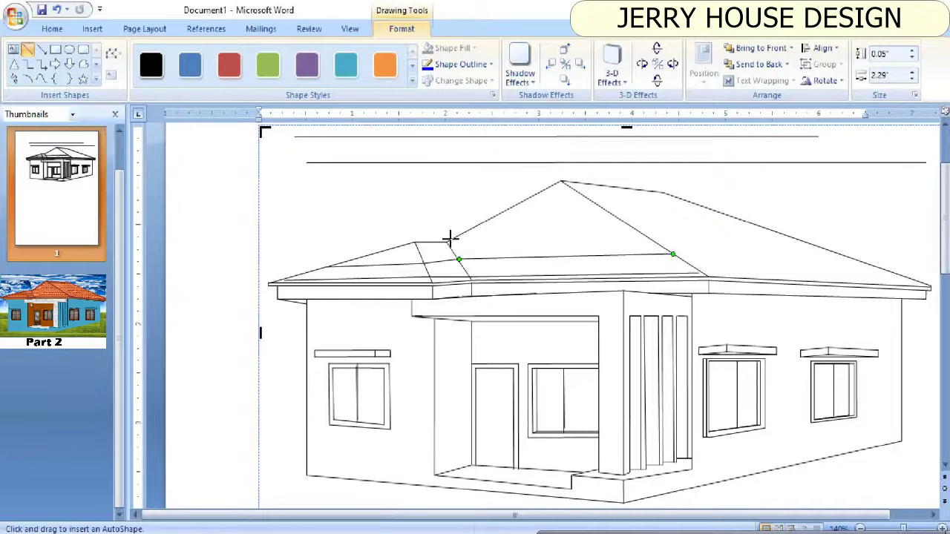
{"action": "left_click_drag", "start_coordinate": [625, 236], "coordinate": [643, 236]}
{"action": "left_click_drag", "start_coordinate": [476, 226], "coordinate": [616, 218]}
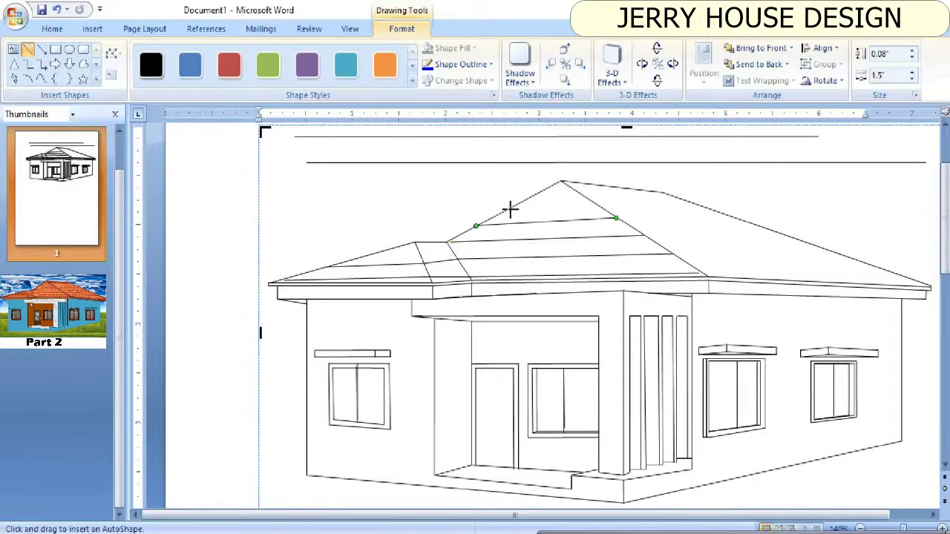
{"action": "left_click_drag", "start_coordinate": [513, 209], "coordinate": [592, 202]}
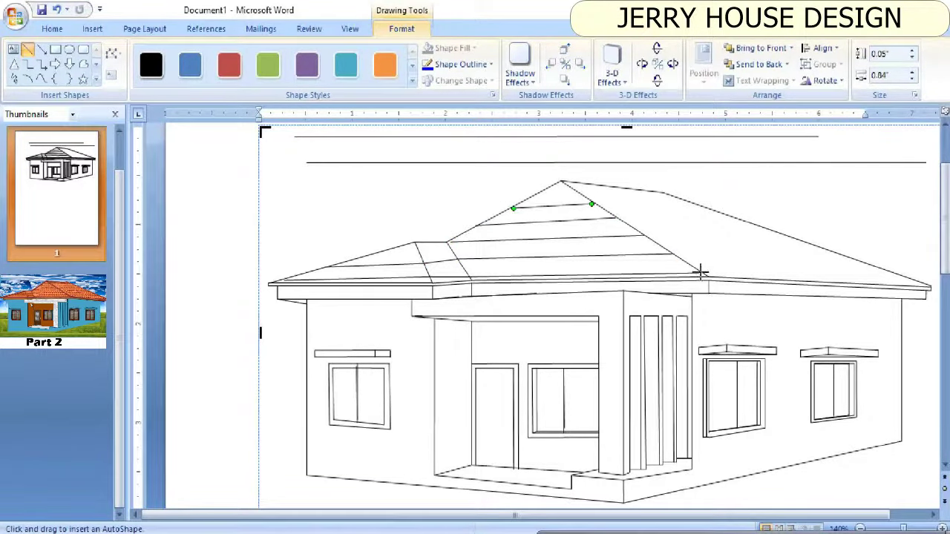
Step: Add four parallel tile lines across the right roof face
{"action": "left_click_drag", "start_coordinate": [919, 280], "coordinate": [920, 283]}
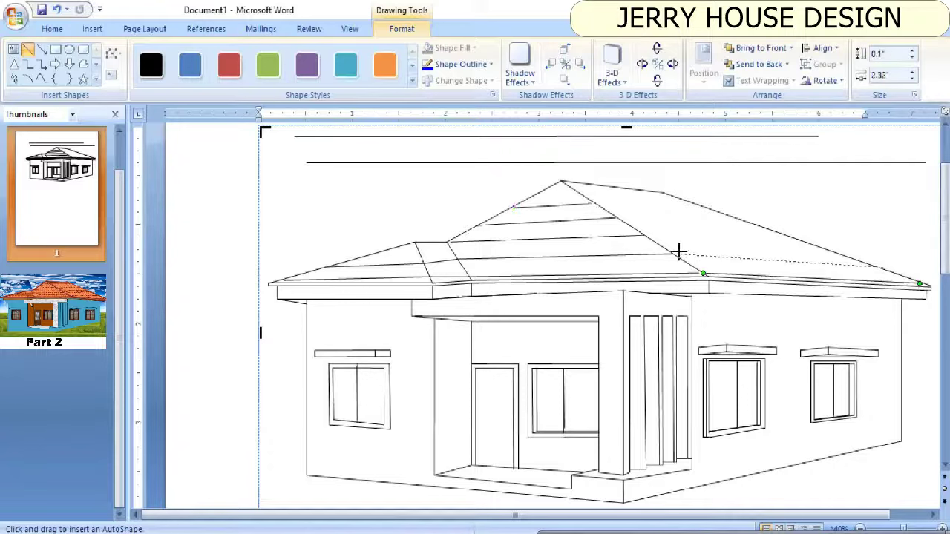
{"action": "left_click_drag", "start_coordinate": [647, 236], "coordinate": [825, 248]}
{"action": "left_click_drag", "start_coordinate": [619, 218], "coordinate": [789, 233]}
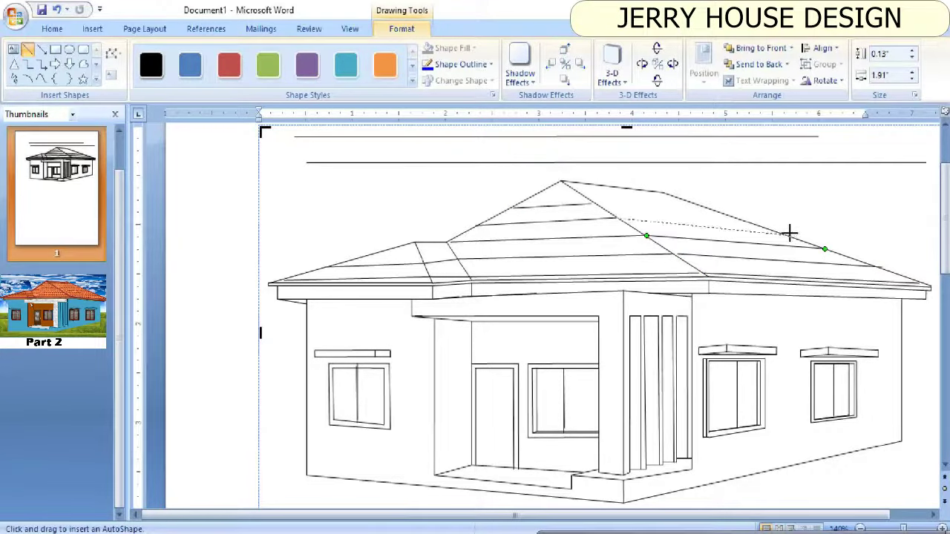
{"action": "left_click_drag", "start_coordinate": [592, 203], "coordinate": [741, 218]}
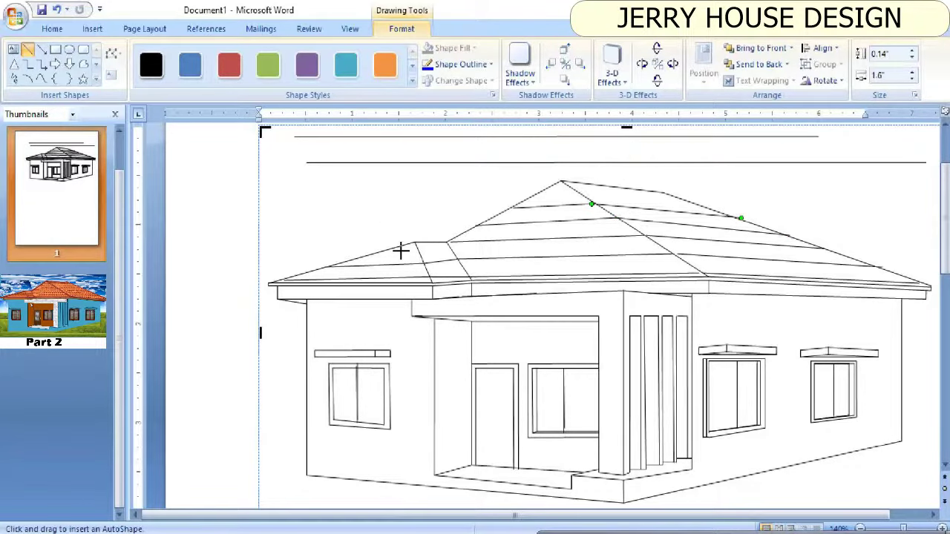
{"action": "right_click", "coordinate": [369, 196]}
{"action": "key", "text": "Escape"}
Step: Redraw the roof's hip lines from the peak down to the left and right eaves
{"action": "scroll", "coordinate": [663, 382], "scroll_direction": "down", "scroll_amount": 4, "text": "ctrl"}
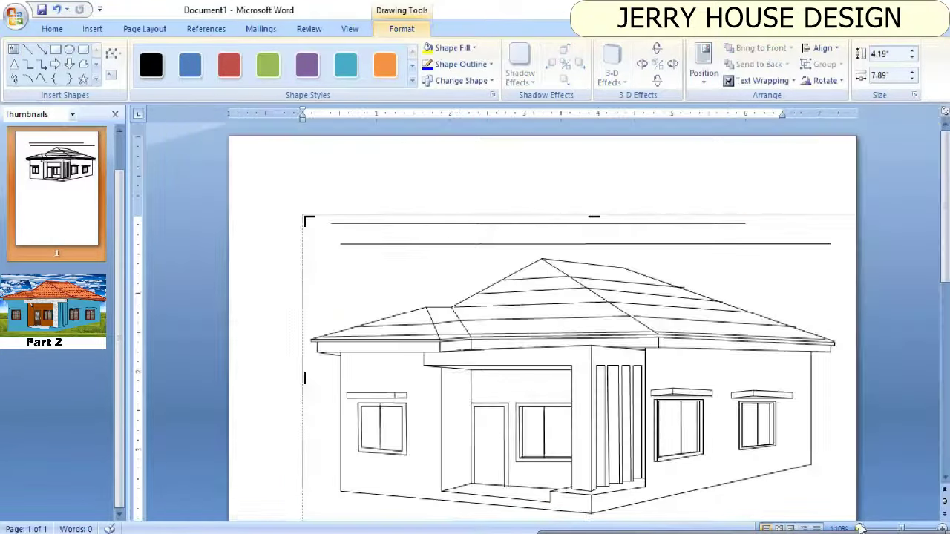
{"action": "left_click", "coordinate": [27, 49]}
{"action": "left_click_drag", "start_coordinate": [339, 290], "coordinate": [442, 262]}
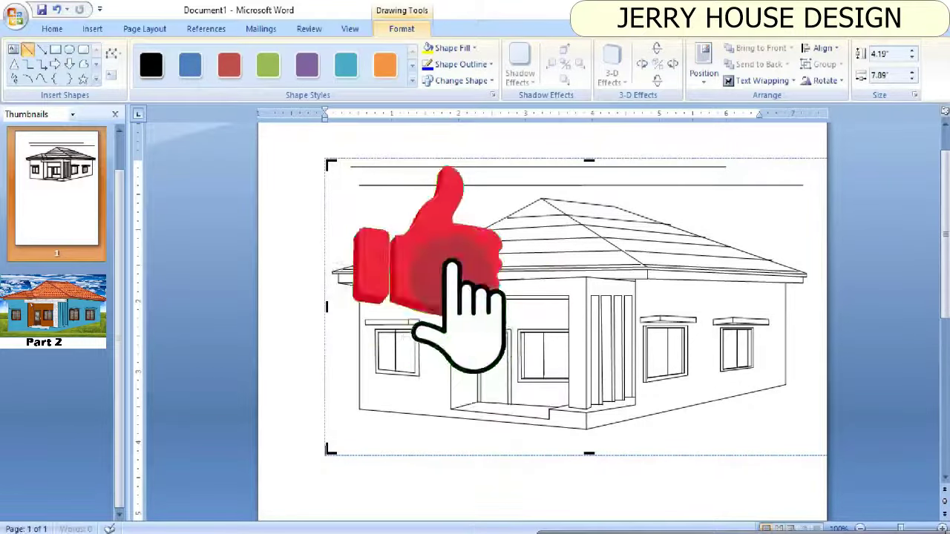
{"action": "left_click", "coordinate": [27, 49]}
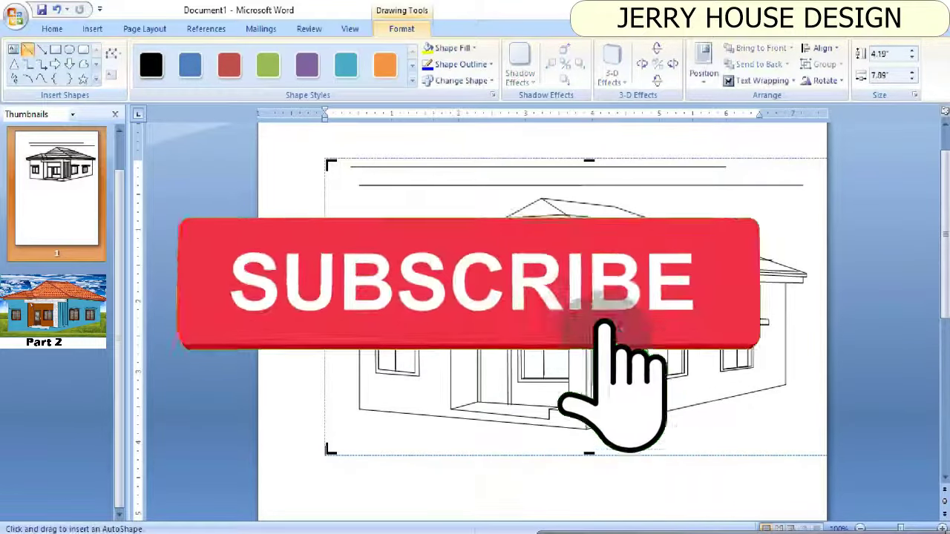
{"action": "left_click_drag", "start_coordinate": [463, 243], "coordinate": [486, 242]}
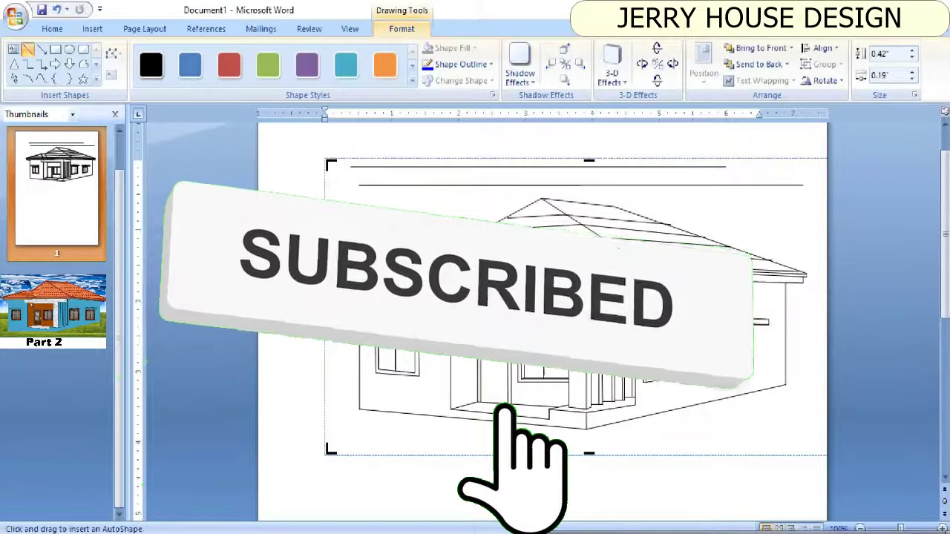
{"action": "left_click_drag", "start_coordinate": [524, 207], "coordinate": [541, 201]}
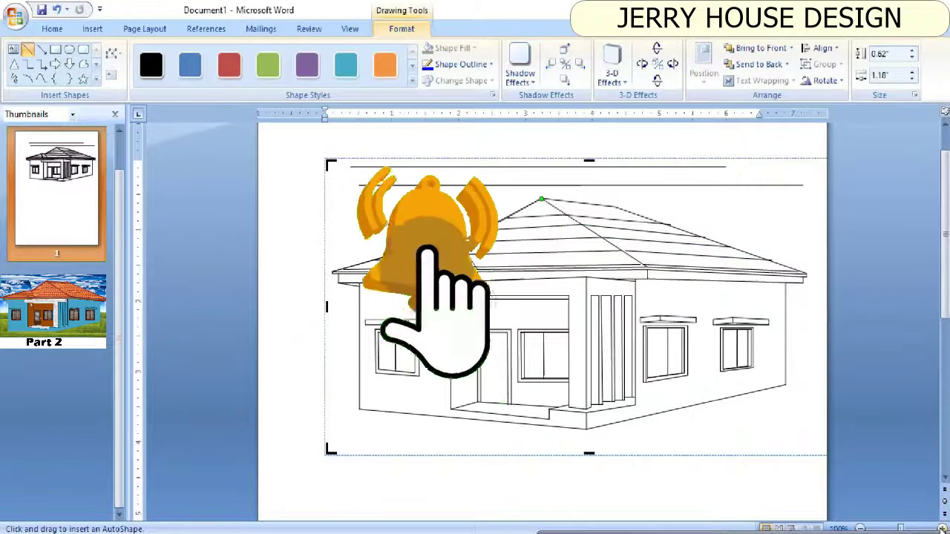
{"action": "scroll", "coordinate": [542, 201], "scroll_direction": "up", "scroll_amount": 1}
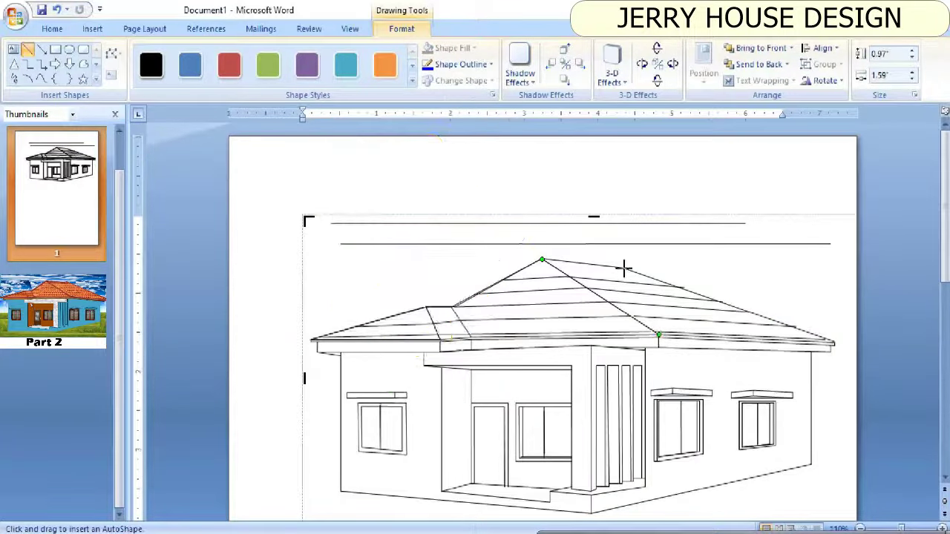
{"action": "left_click_drag", "start_coordinate": [541, 260], "coordinate": [659, 336]}
{"action": "left_click_drag", "start_coordinate": [835, 340], "coordinate": [835, 342]}
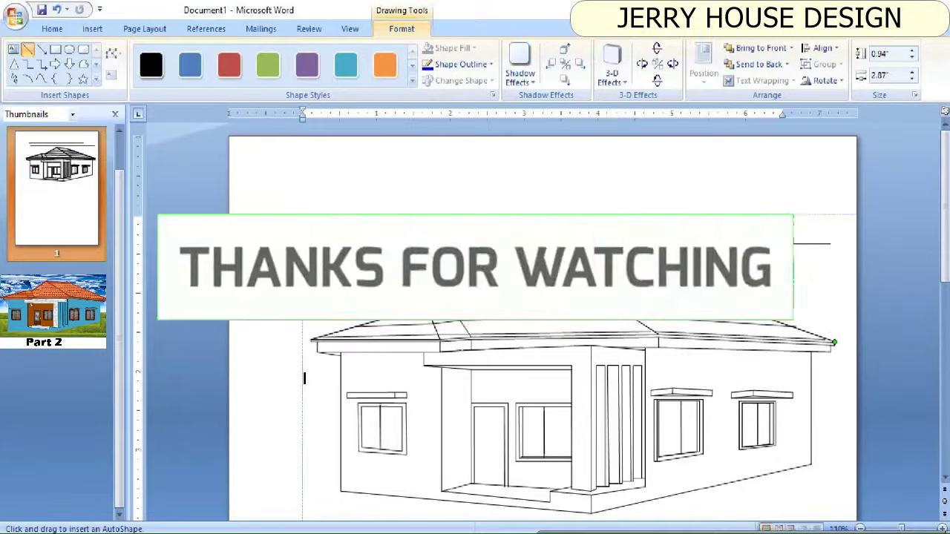
{"action": "scroll", "coordinate": [541, 371], "scroll_direction": "down", "scroll_amount": 1}
{"action": "scroll", "coordinate": [579, 371], "scroll_direction": "down", "scroll_amount": 1}
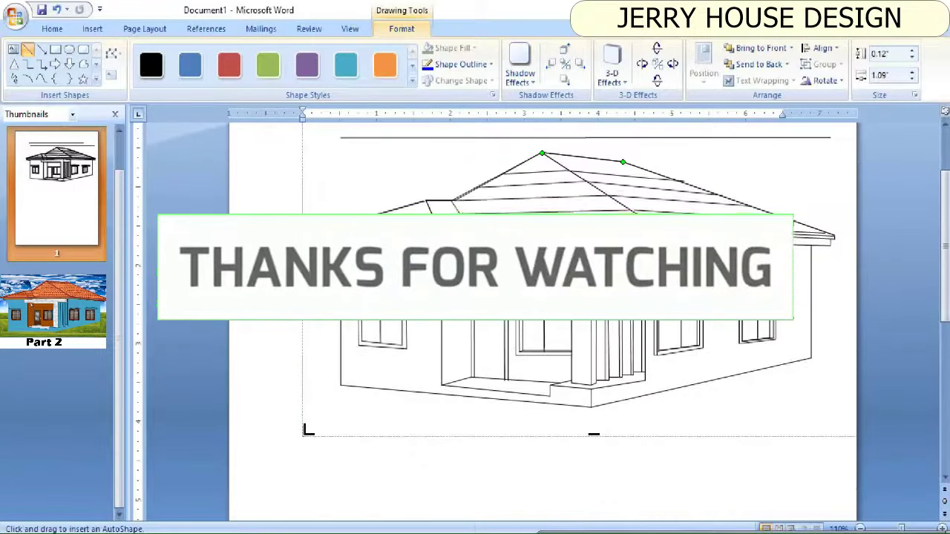
Step: Cut away the stray short line at the house's bottom-left corner
{"action": "left_click_drag", "start_coordinate": [341, 386], "coordinate": [331, 402]}
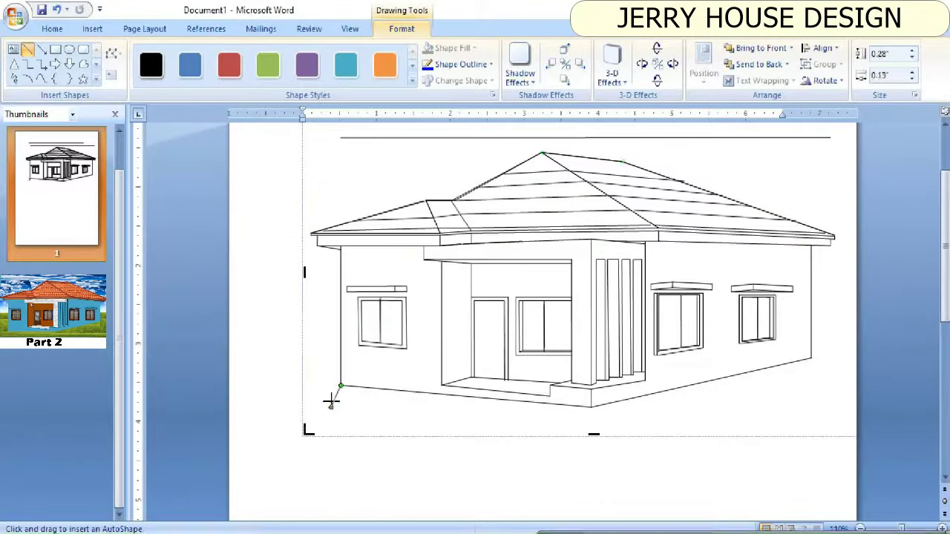
{"action": "left_click_drag", "start_coordinate": [308, 347], "coordinate": [311, 348]}
{"action": "right_click", "coordinate": [317, 361]}
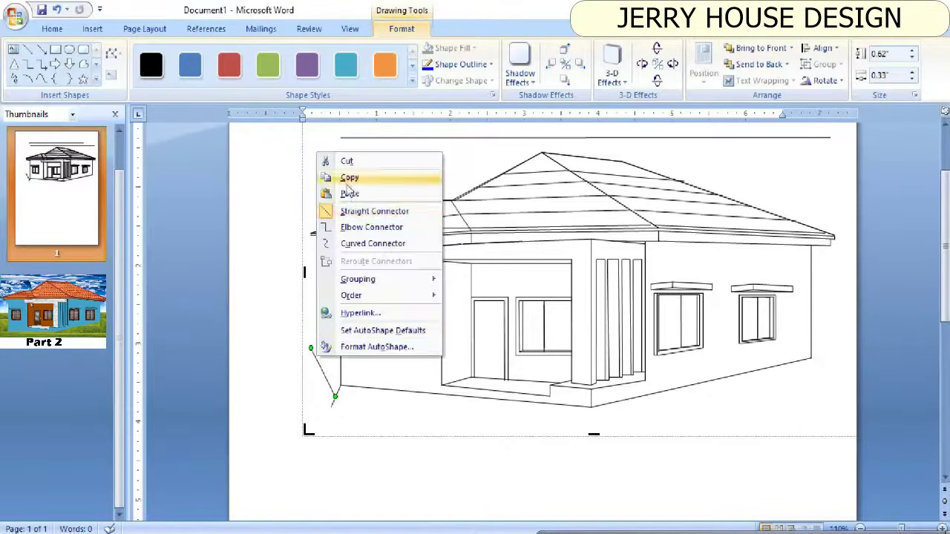
{"action": "left_click", "coordinate": [349, 159]}
{"action": "left_click", "coordinate": [496, 292]}
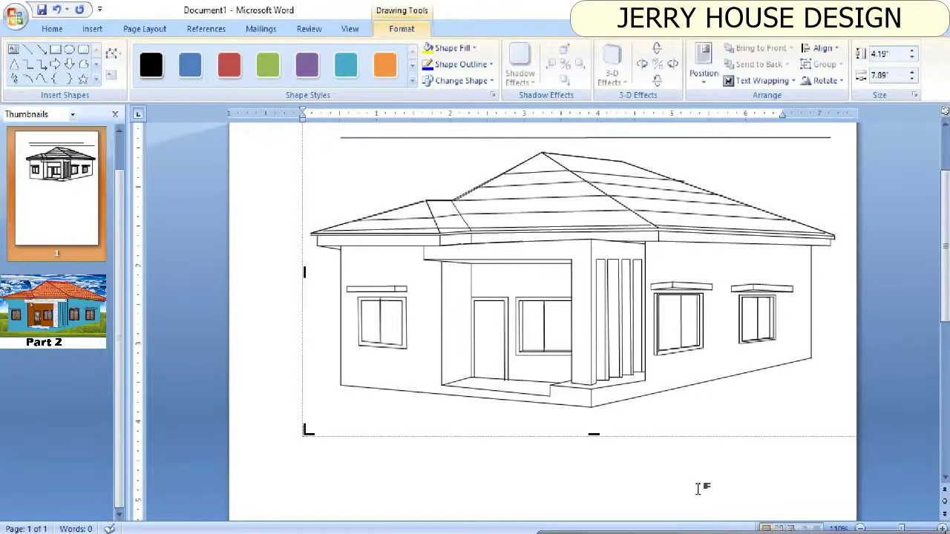
{"action": "scroll", "coordinate": [697, 488], "scroll_direction": "down", "scroll_amount": 1, "text": "ctrl"}
{"action": "scroll", "coordinate": [698, 489], "scroll_direction": "down", "scroll_amount": 1, "text": "ctrl"}
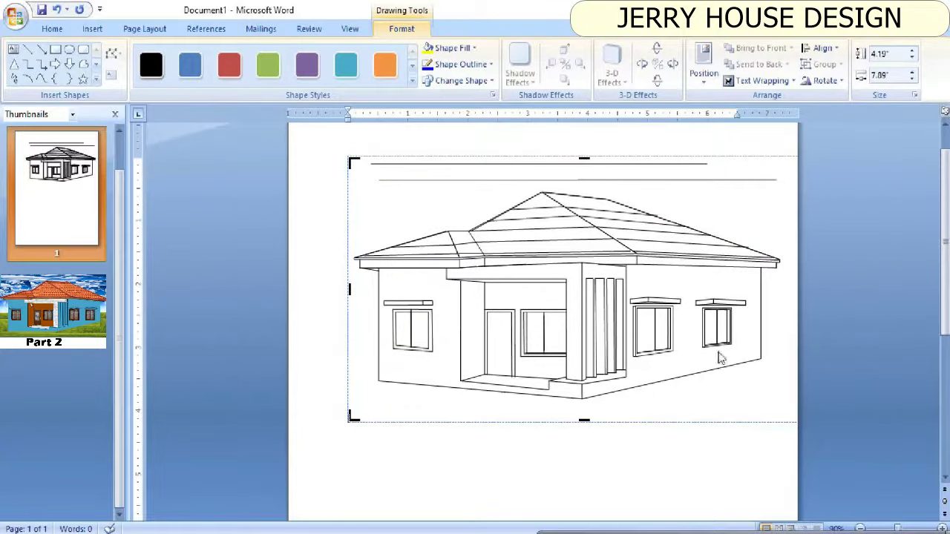
Step: Place a small right-pointing block arrow on the front door as its handle
{"action": "left_click", "coordinate": [55, 65]}
{"action": "scroll", "coordinate": [435, 307], "scroll_direction": "up", "scroll_amount": 4, "text": "ctrl"}
{"action": "scroll", "coordinate": [436, 307], "scroll_direction": "up", "scroll_amount": 4, "text": "ctrl"}
{"action": "left_click_drag", "start_coordinate": [440, 310], "coordinate": [465, 326]}
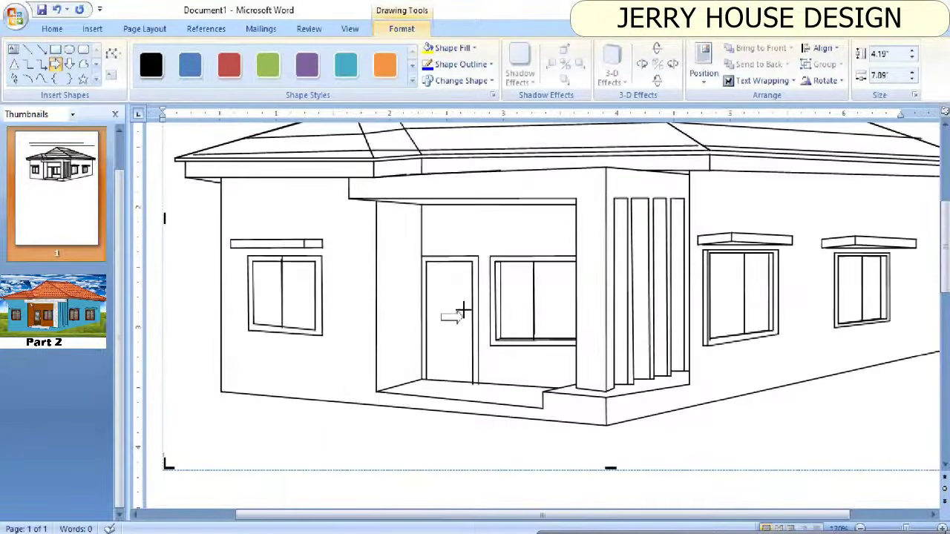
{"action": "left_click", "coordinate": [521, 373]}
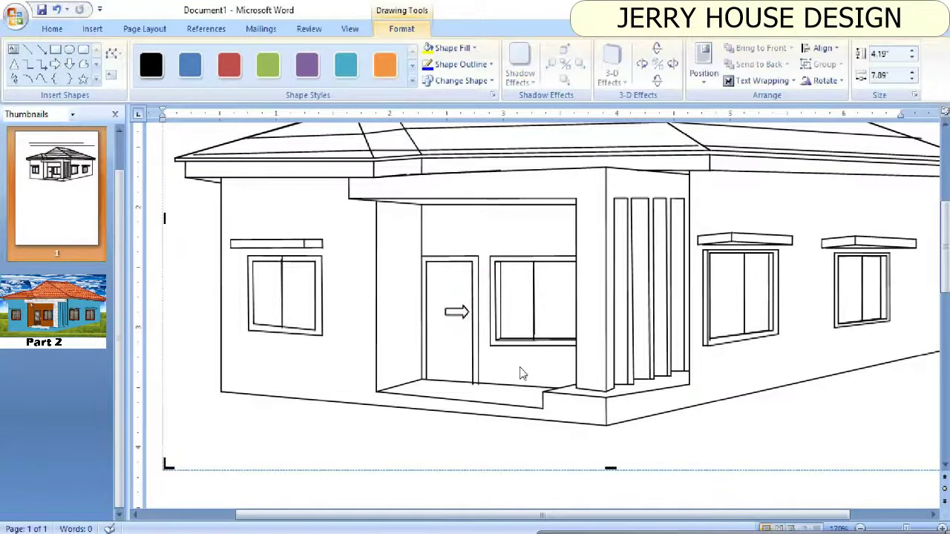
{"action": "scroll", "coordinate": [846, 501], "scroll_direction": "down", "scroll_amount": 2, "text": "ctrl"}
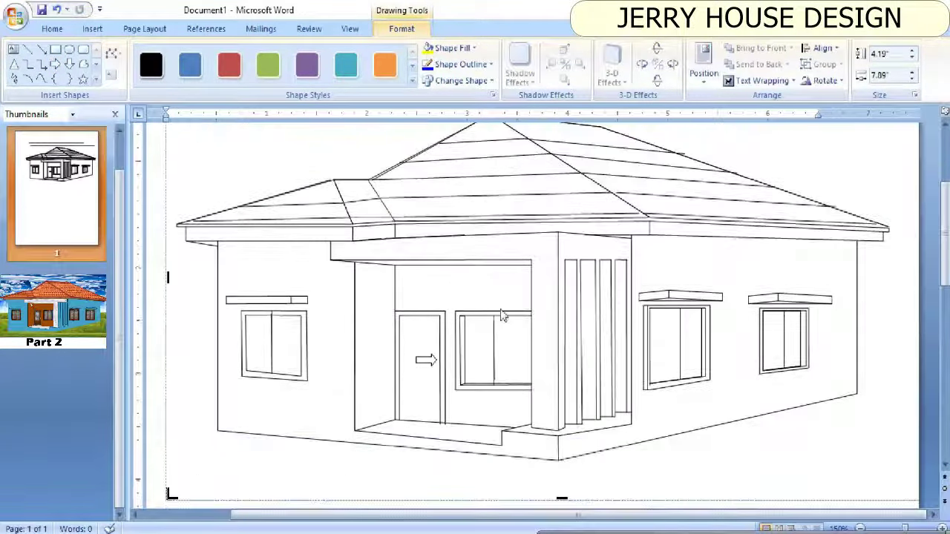
{"action": "scroll", "coordinate": [513, 326], "scroll_direction": "up", "scroll_amount": 2}
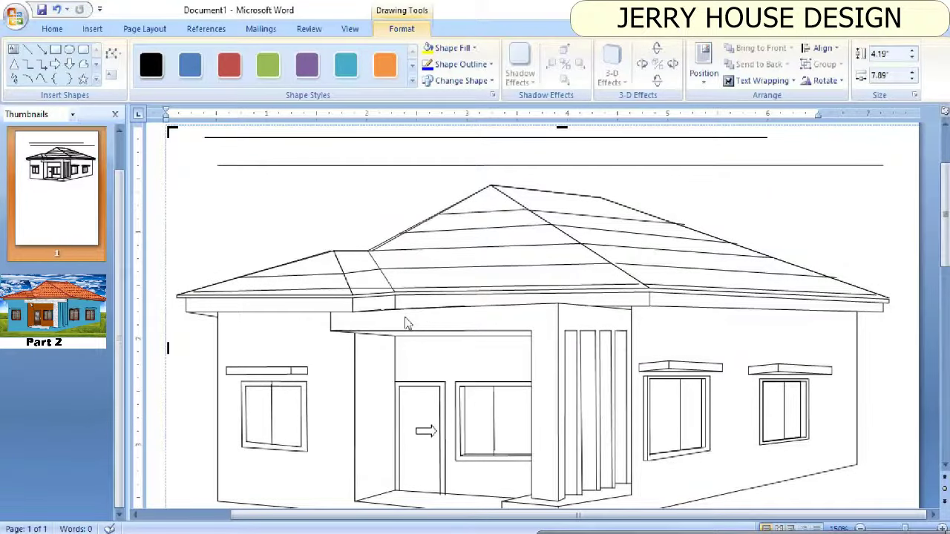
{"action": "scroll", "coordinate": [481, 300], "scroll_direction": "down", "scroll_amount": 2}
{"action": "scroll", "coordinate": [481, 301], "scroll_direction": "up", "scroll_amount": 2}
{"action": "scroll", "coordinate": [481, 301], "scroll_direction": "down", "scroll_amount": 2}
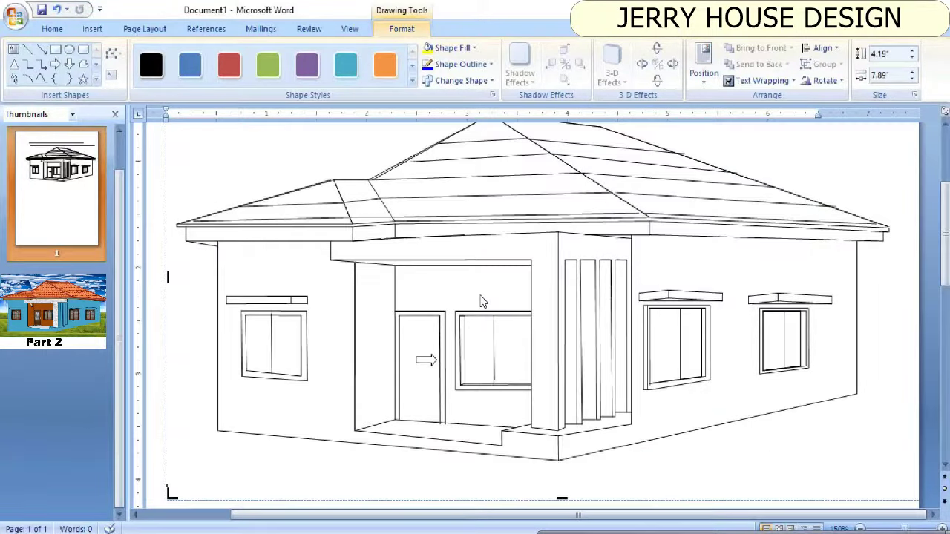
{"action": "left_click", "coordinate": [28, 49]}
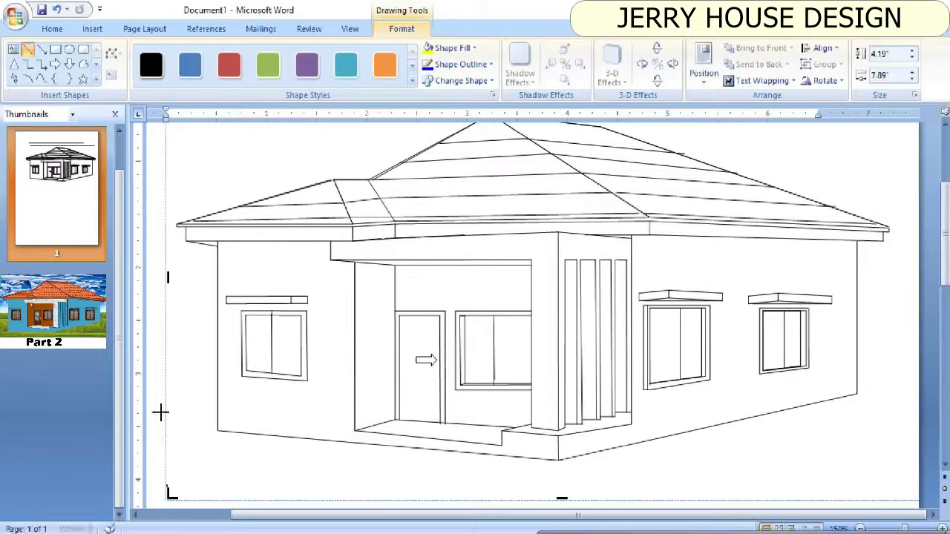